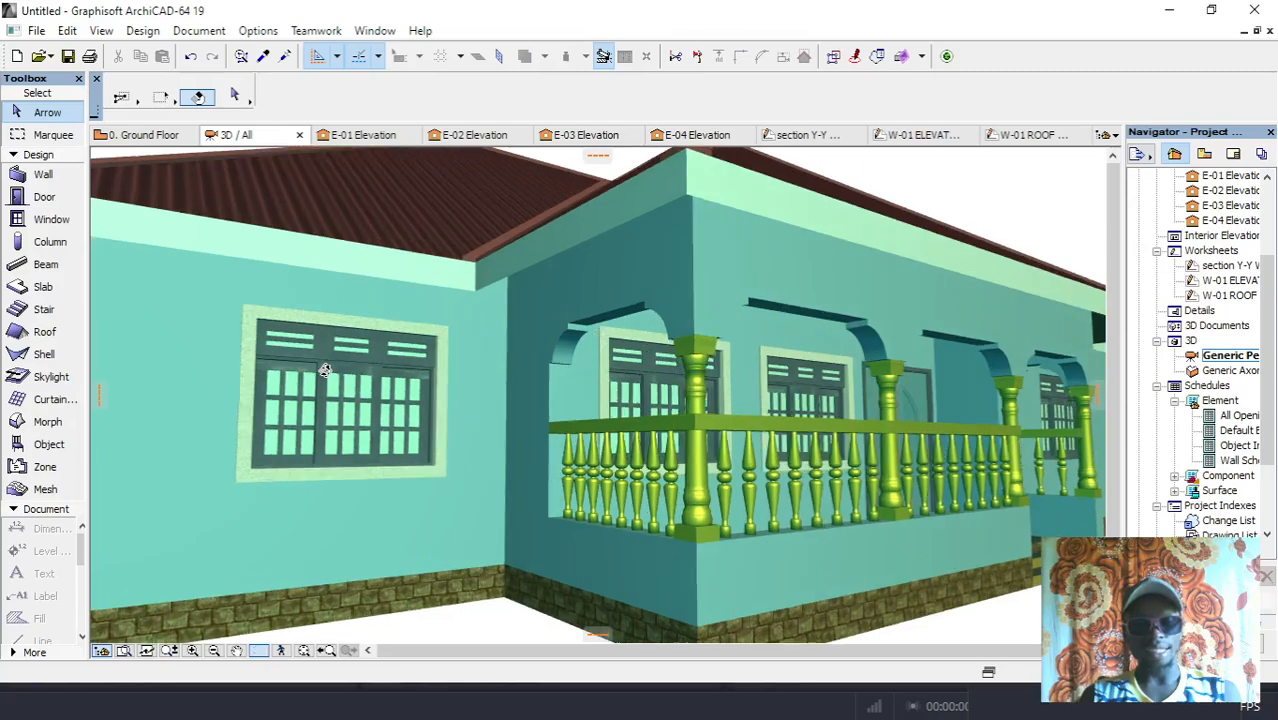
# Examine the framed side window, the porch and the front facade in the 3D view of the house
pyautogui.scroll(-3, 301, 370)
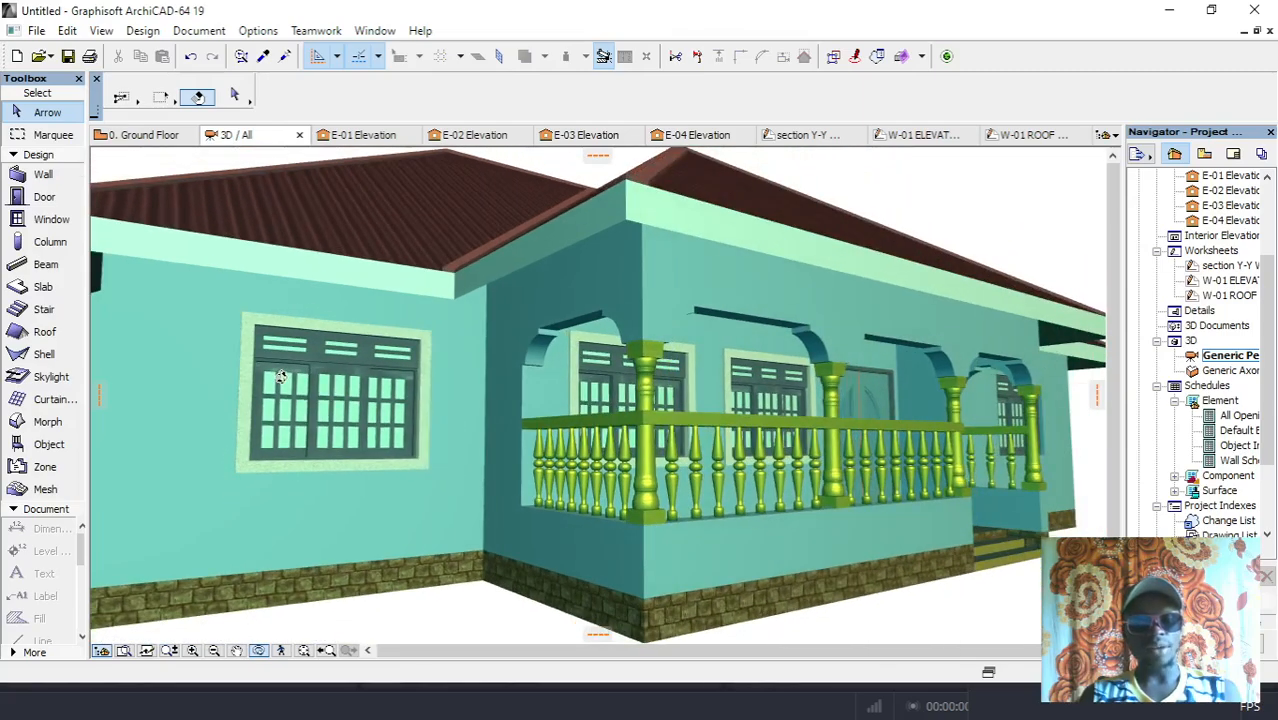
pyautogui.scroll(3, 320, 375)
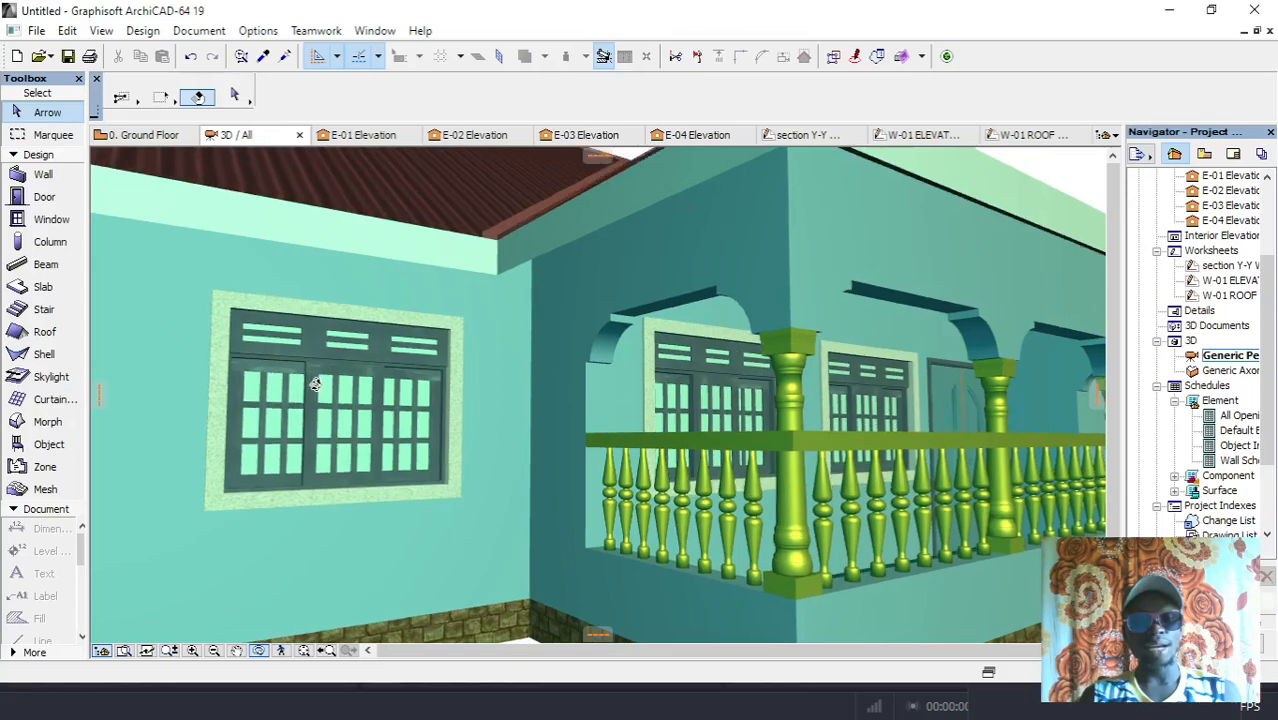
pyautogui.scroll(-5, 298, 388)
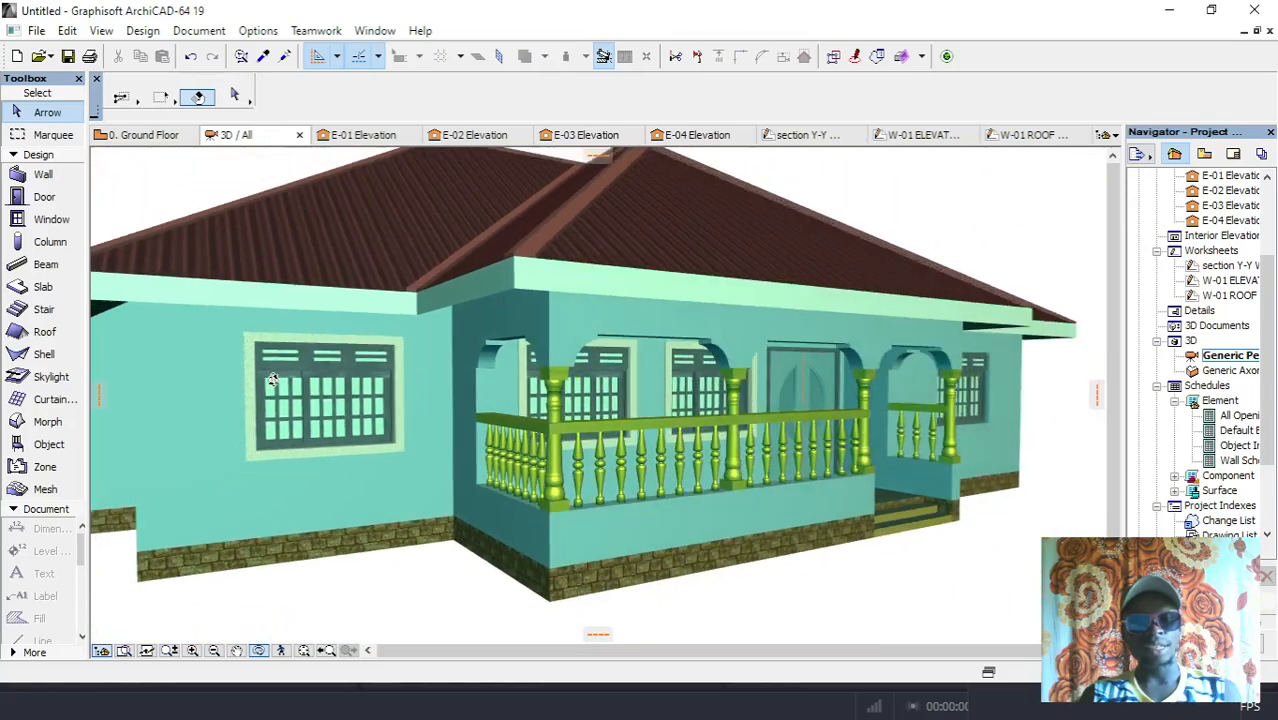
pyautogui.moveTo(868, 402); pyautogui.dragTo(530, 381)
pyautogui.scroll(-3, 380, 409)
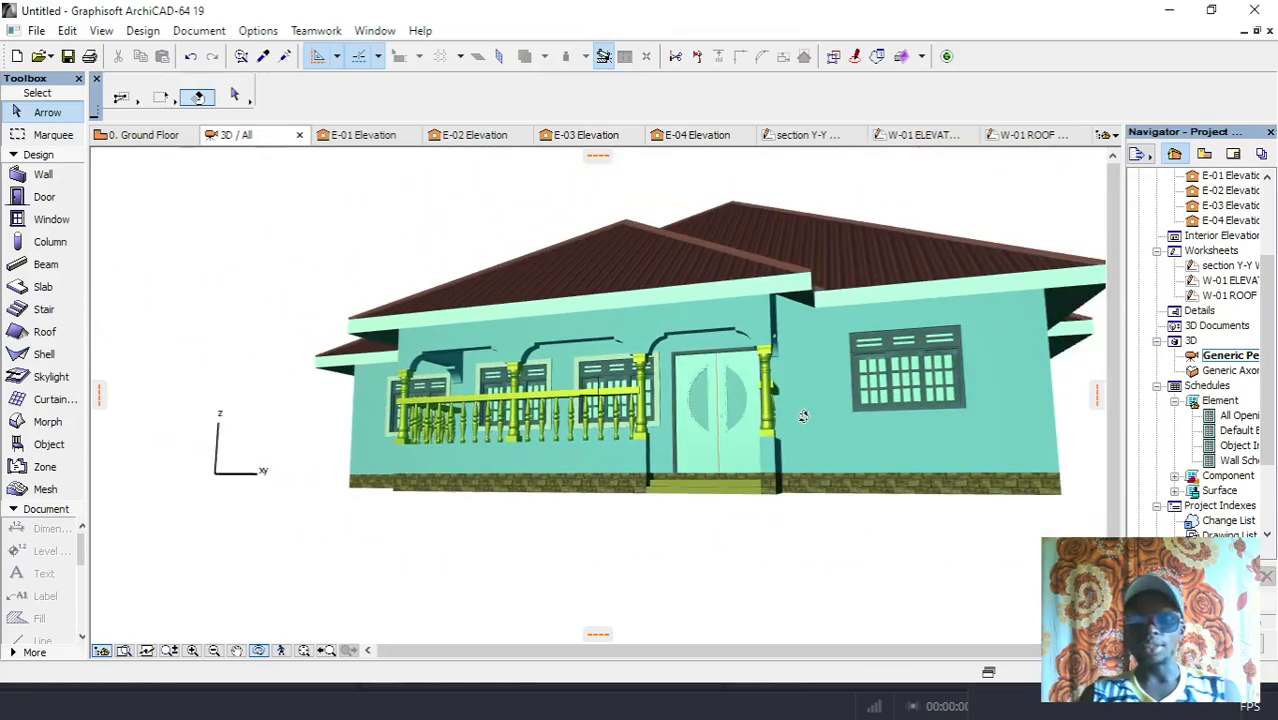
pyautogui.scroll(2, 900, 386)
pyautogui.scroll(-2, 801, 376)
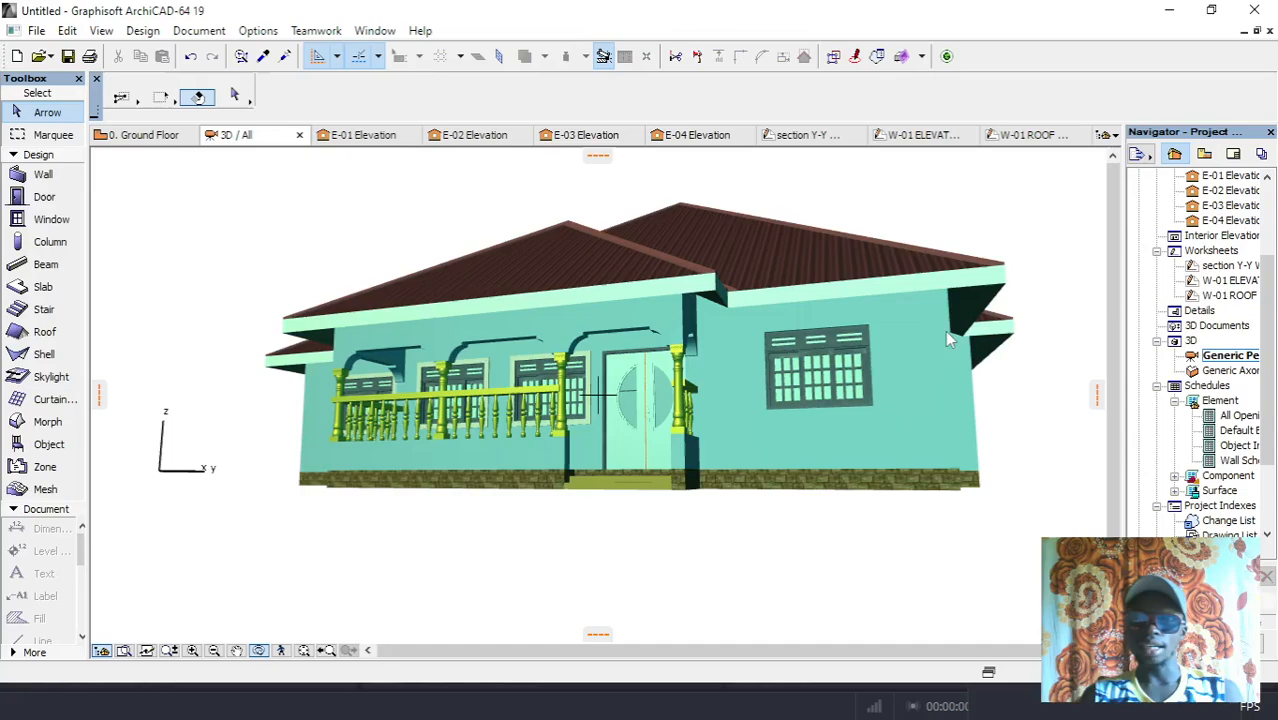
# Examine the front window beside the entrance steps in 3D and compare it with the framed windows
pyautogui.scroll(3, 948, 334)
pyautogui.moveTo(933, 333); pyautogui.dragTo(924, 359)
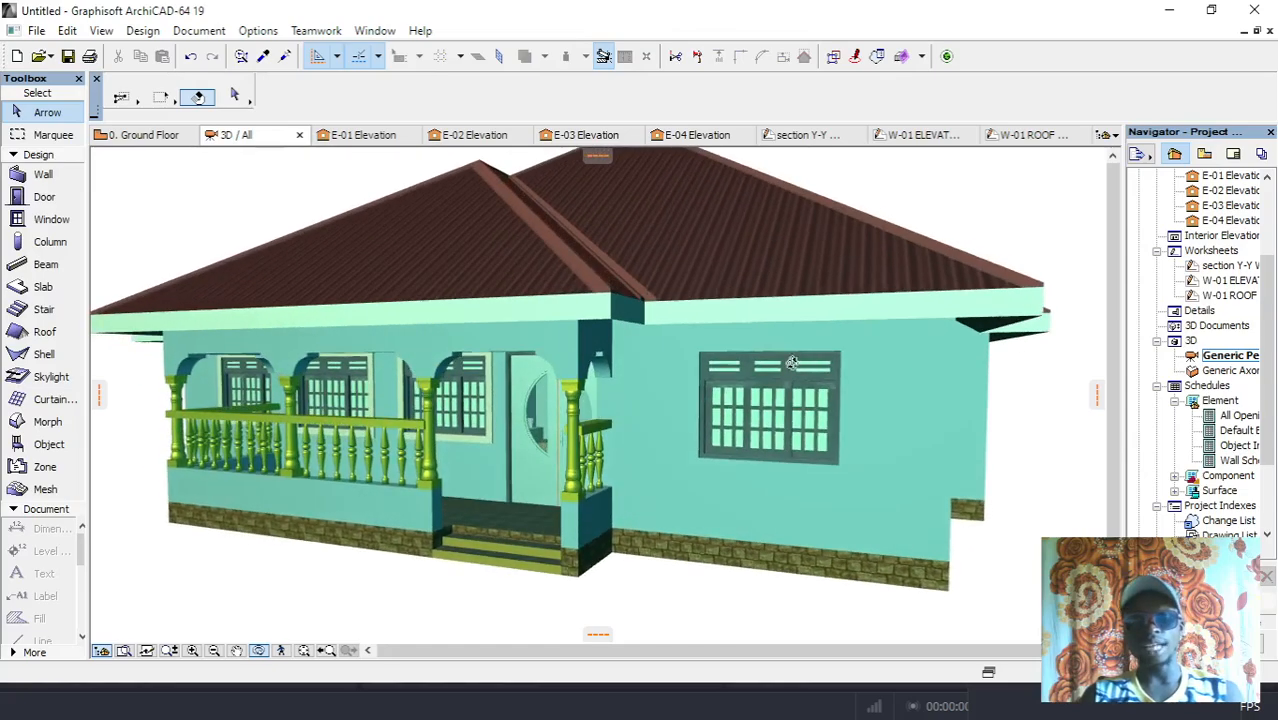
pyautogui.scroll(-2, 442, 425)
pyautogui.moveTo(826, 418); pyautogui.dragTo(827, 421)
pyautogui.scroll(3, 827, 421)
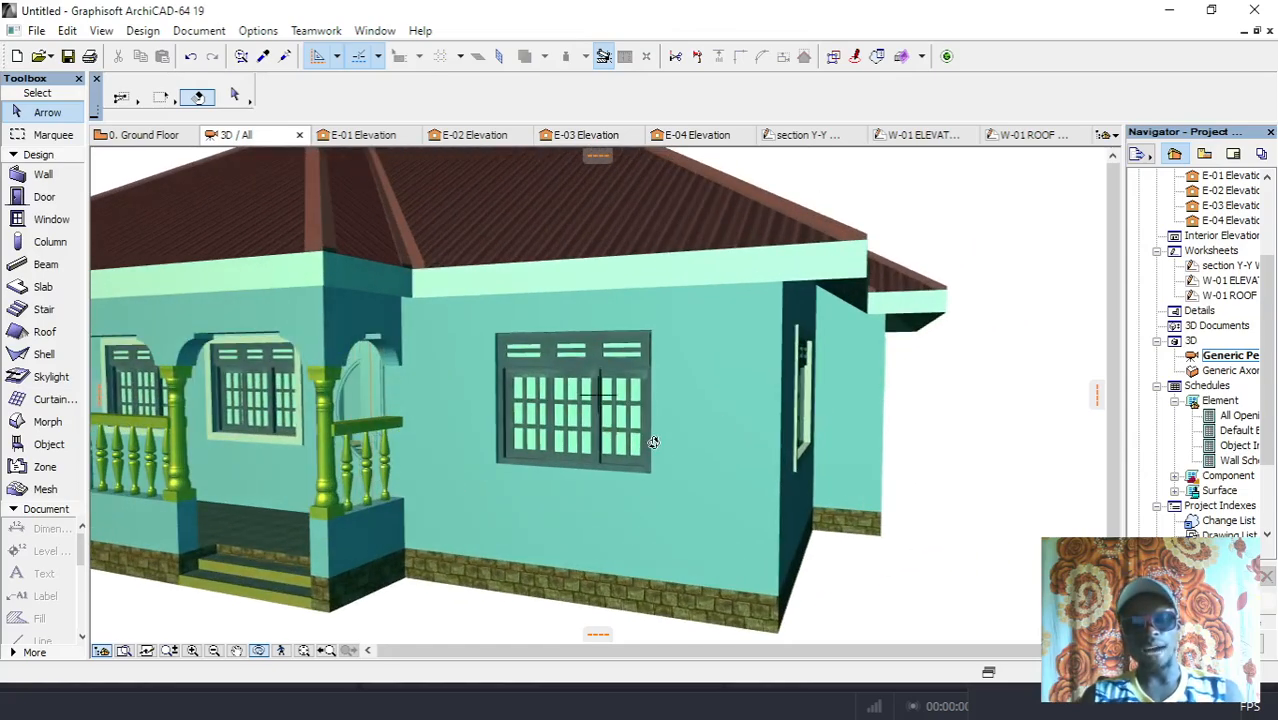
pyautogui.moveTo(652, 442); pyautogui.dragTo(655, 429)
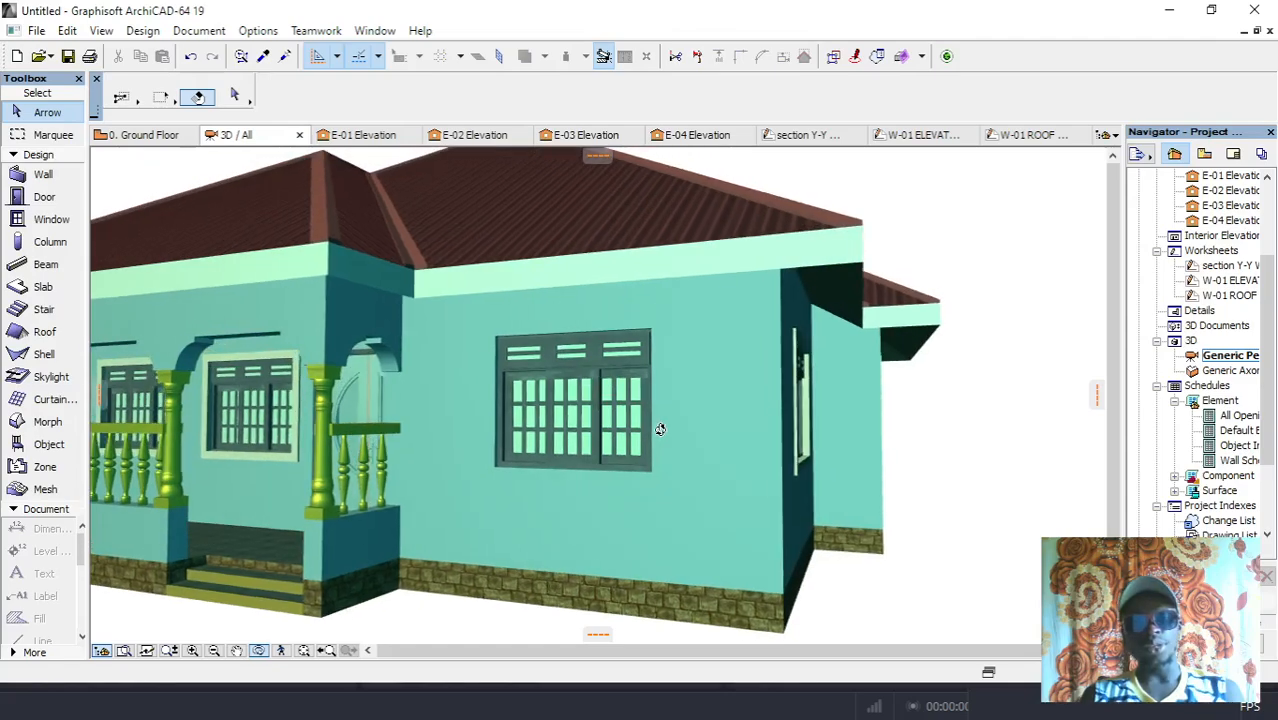
pyautogui.scroll(3, 525, 467)
pyautogui.scroll(-1, 543, 455)
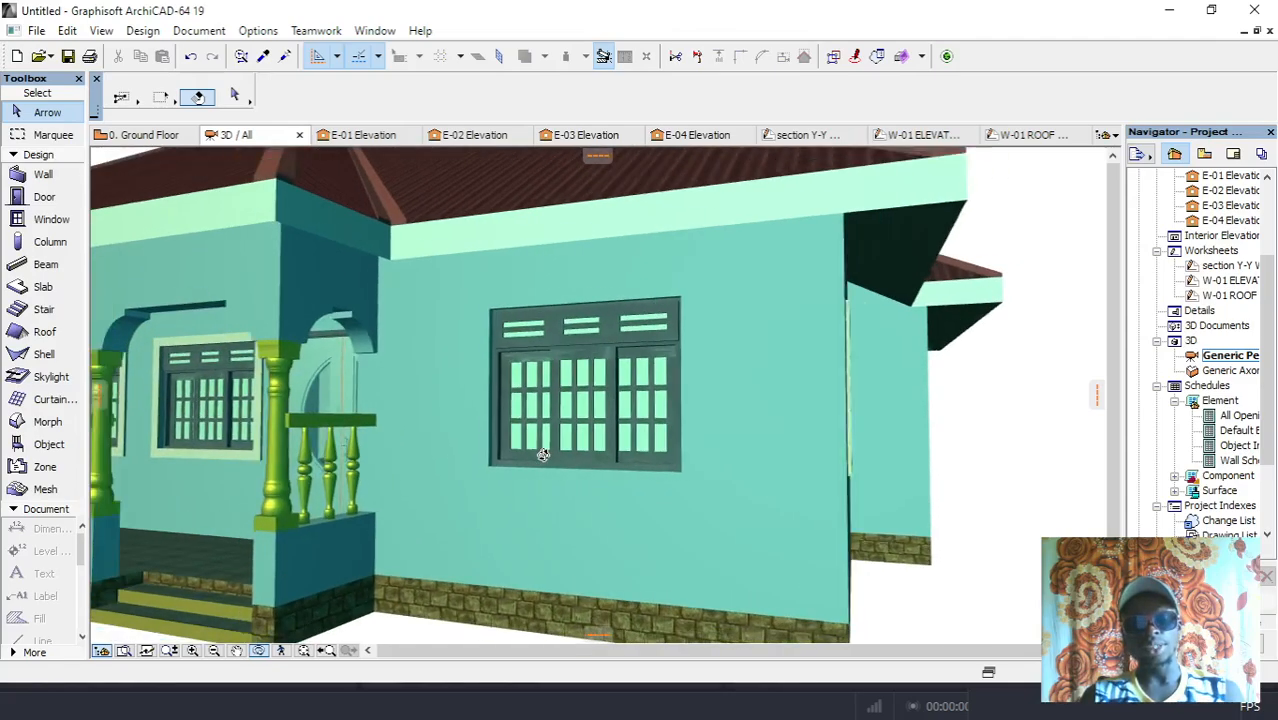
pyautogui.scroll(-2, 543, 455)
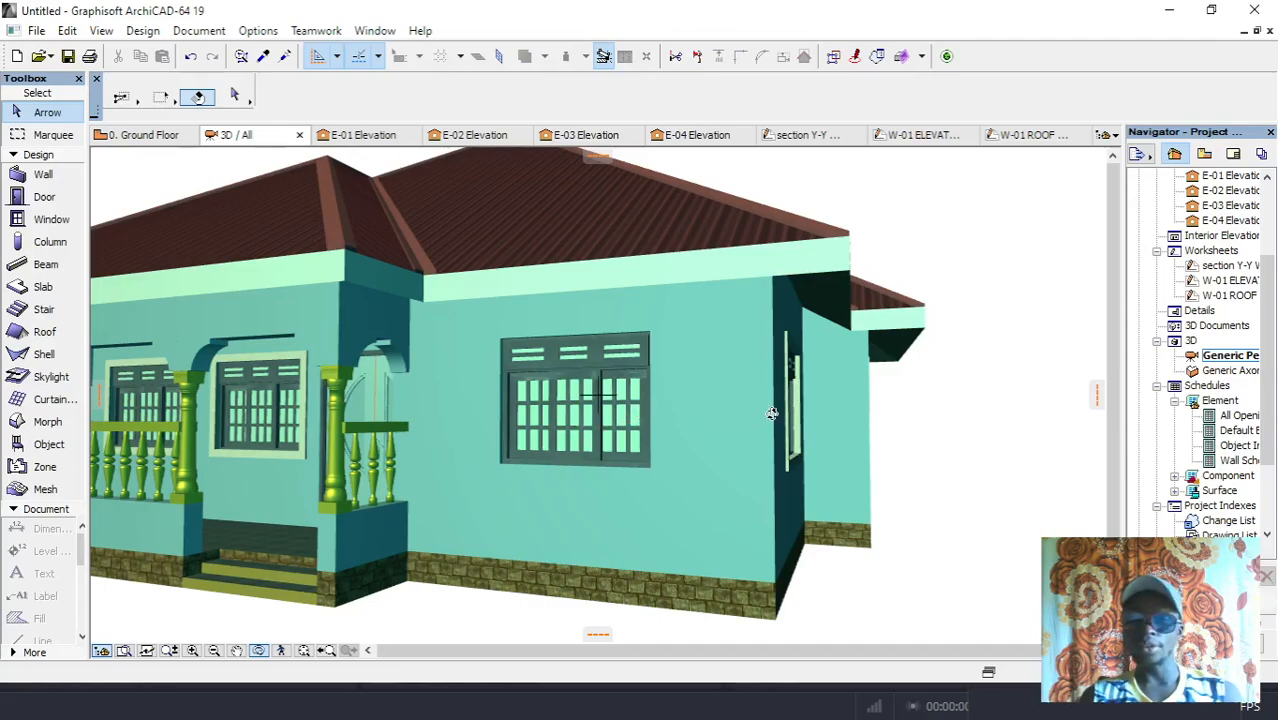
pyautogui.scroll(3, 1253, 356)
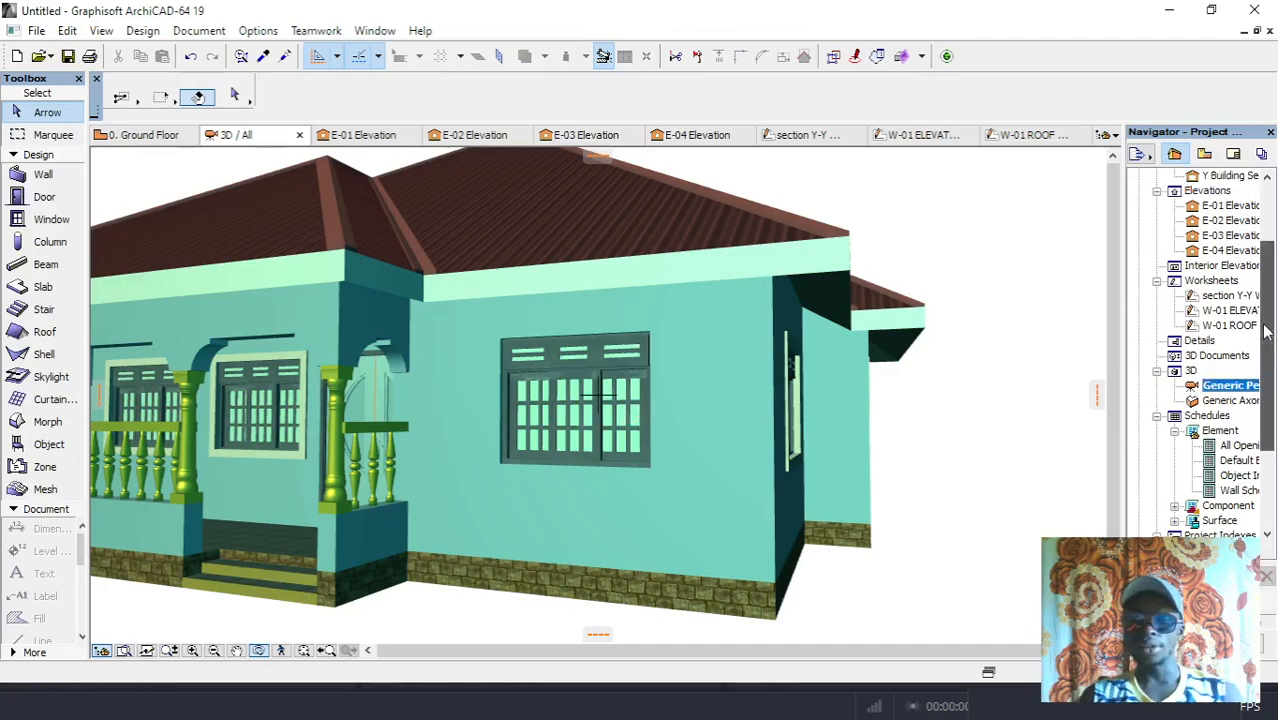
# Open the Ground Floor plan and examine the master bedroom's front window, the front porch and the elevation markers
pyautogui.doubleClick(1240, 235)
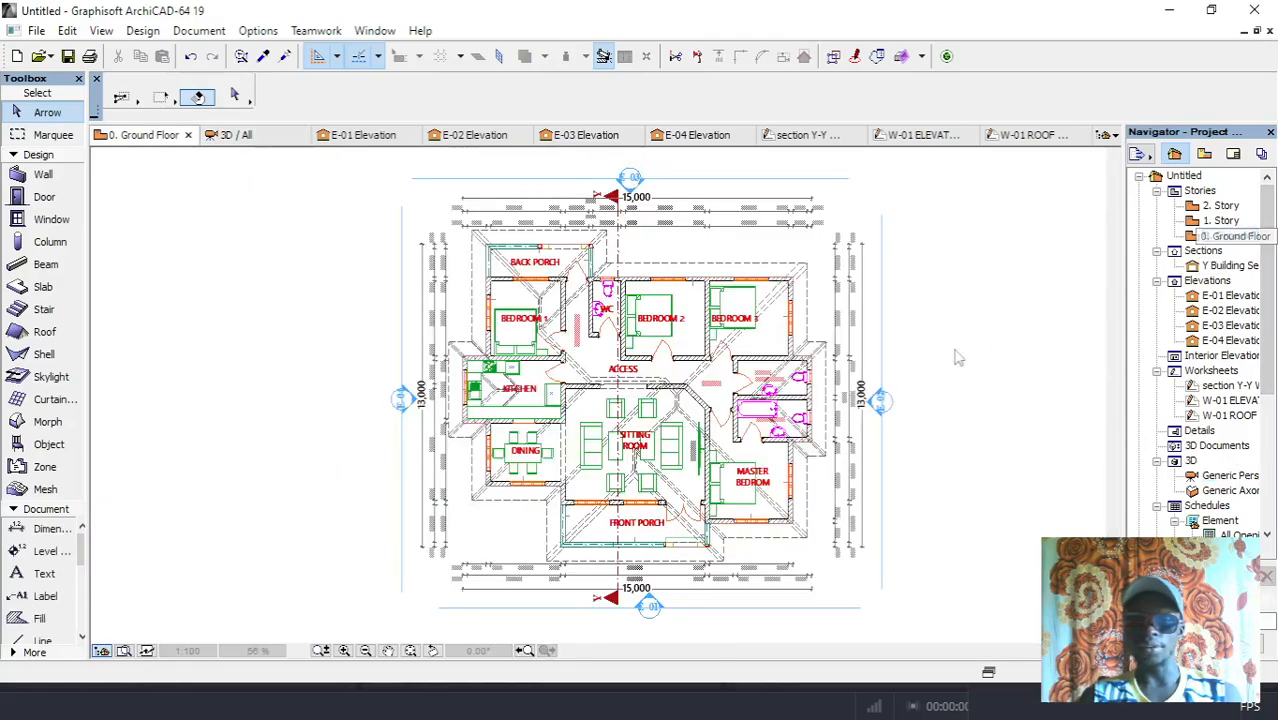
pyautogui.scroll(-2, 632, 424)
pyautogui.scroll(7, 640, 440)
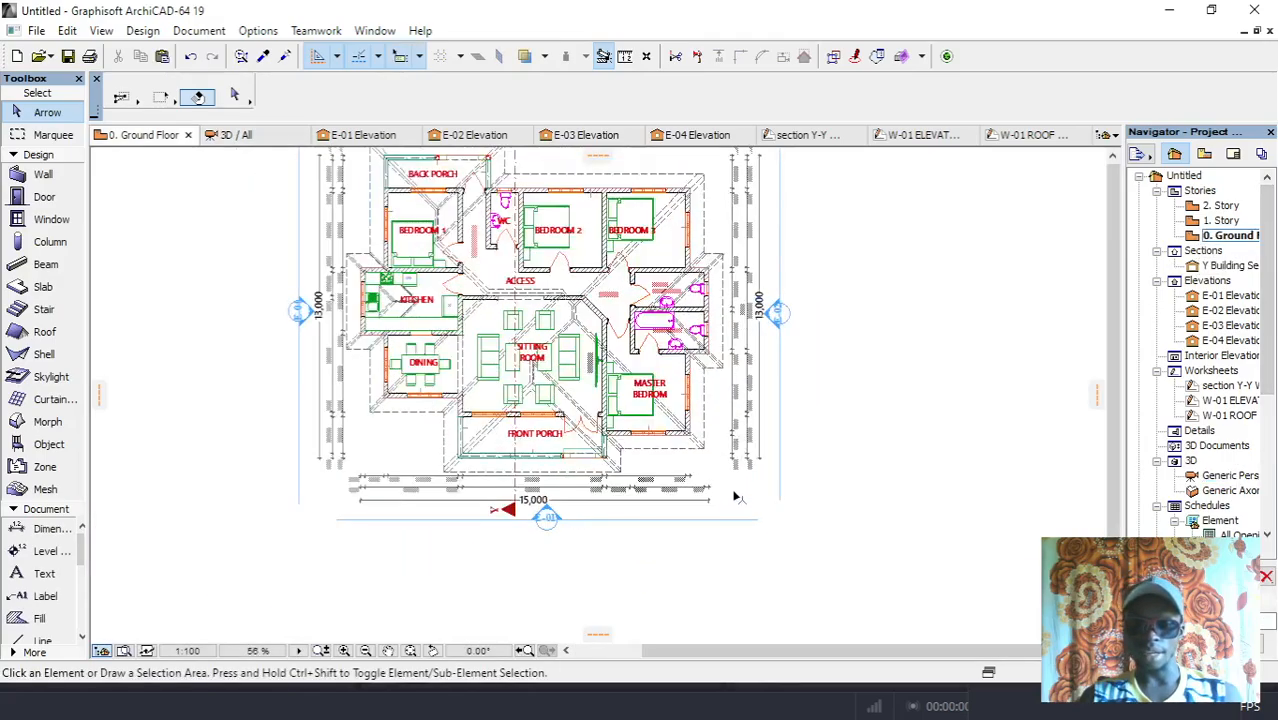
pyautogui.scroll(-5, 715, 416)
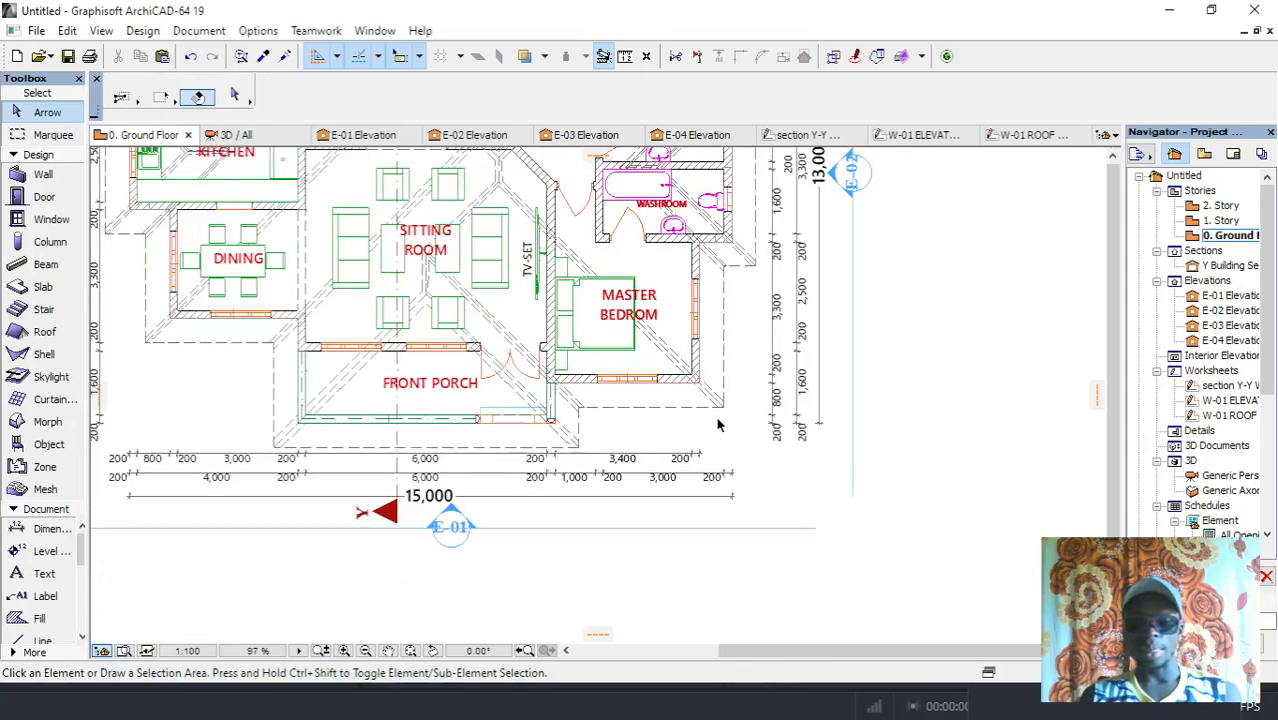
pyautogui.scroll(5, 690, 380)
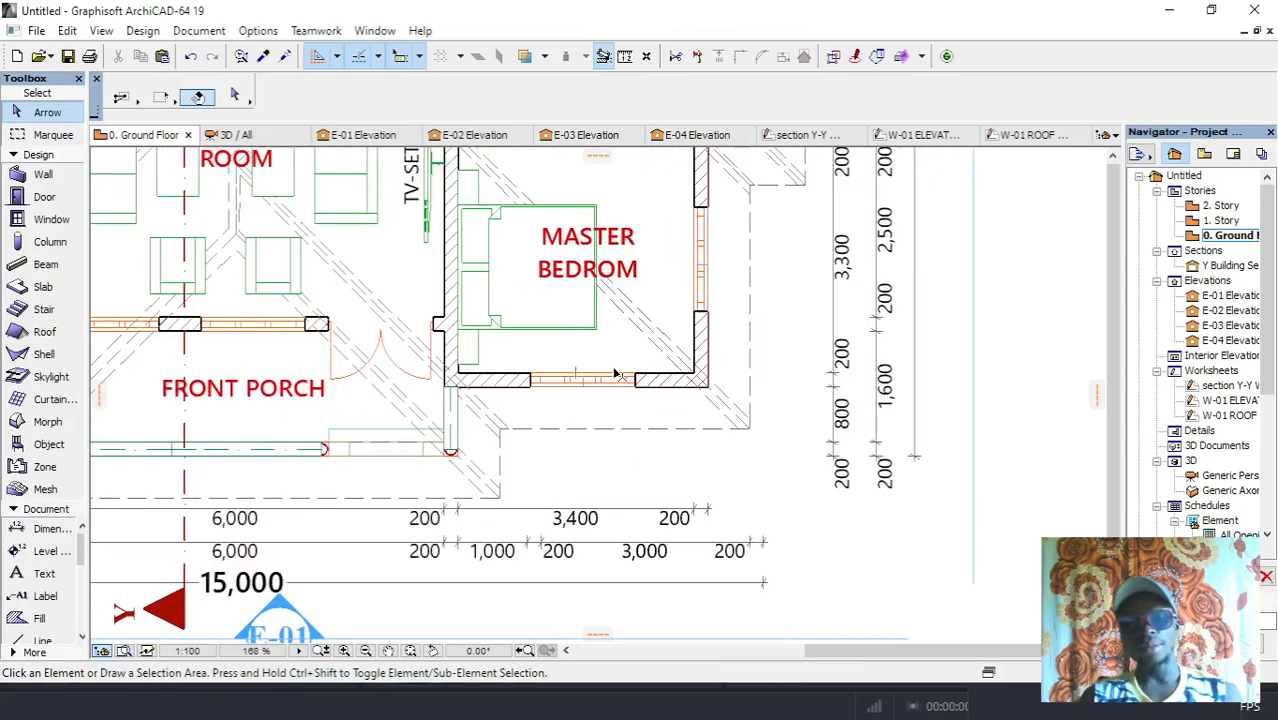
pyautogui.scroll(-2, 615, 380)
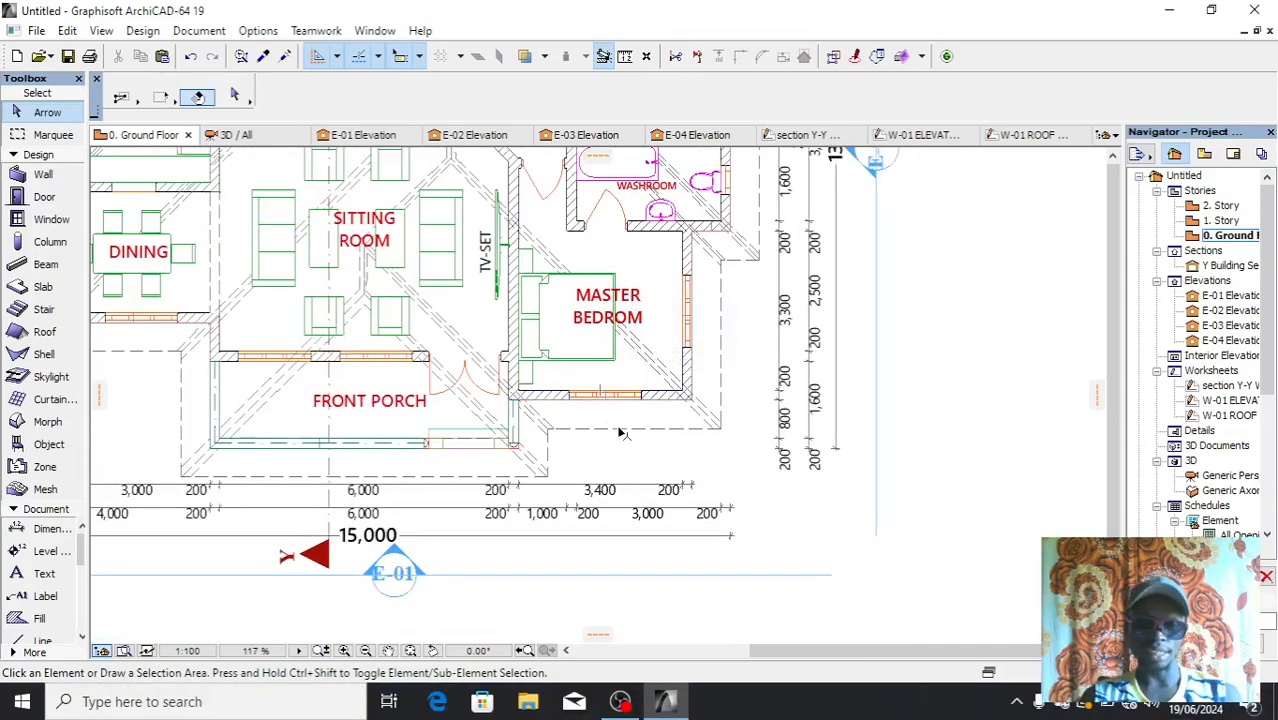
pyautogui.scroll(2, 607, 405)
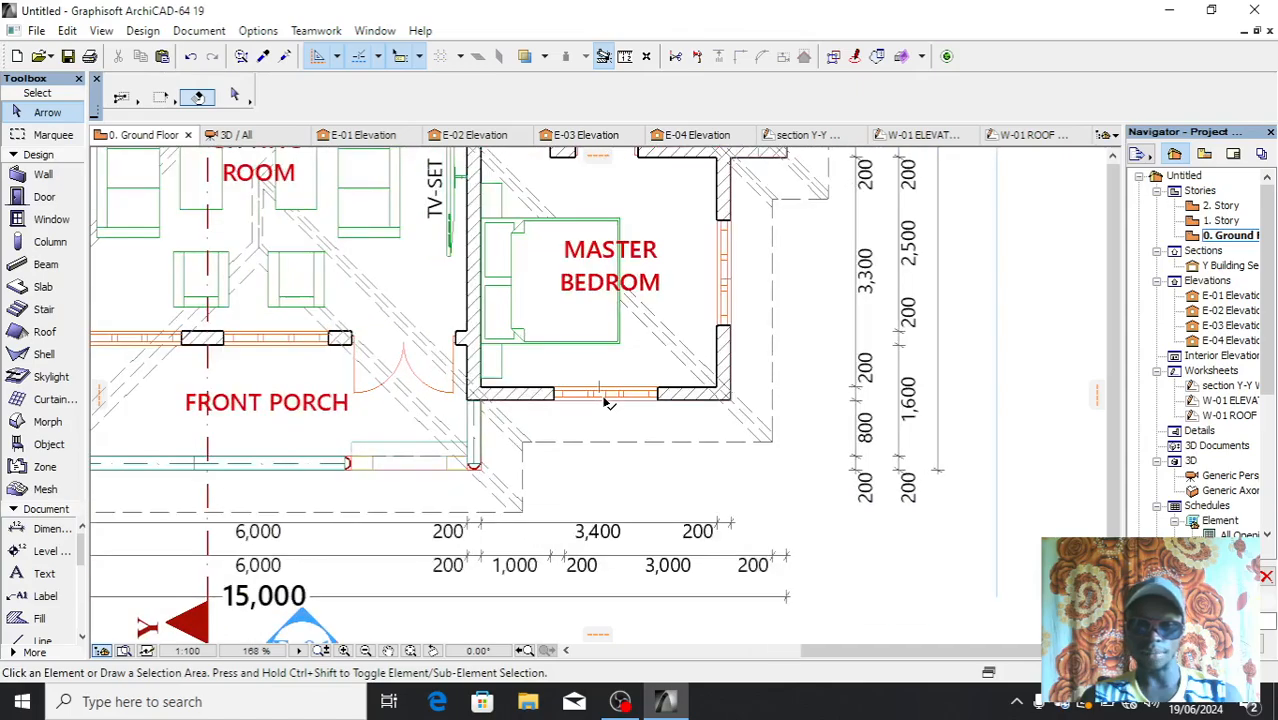
pyautogui.scroll(-1, 607, 405)
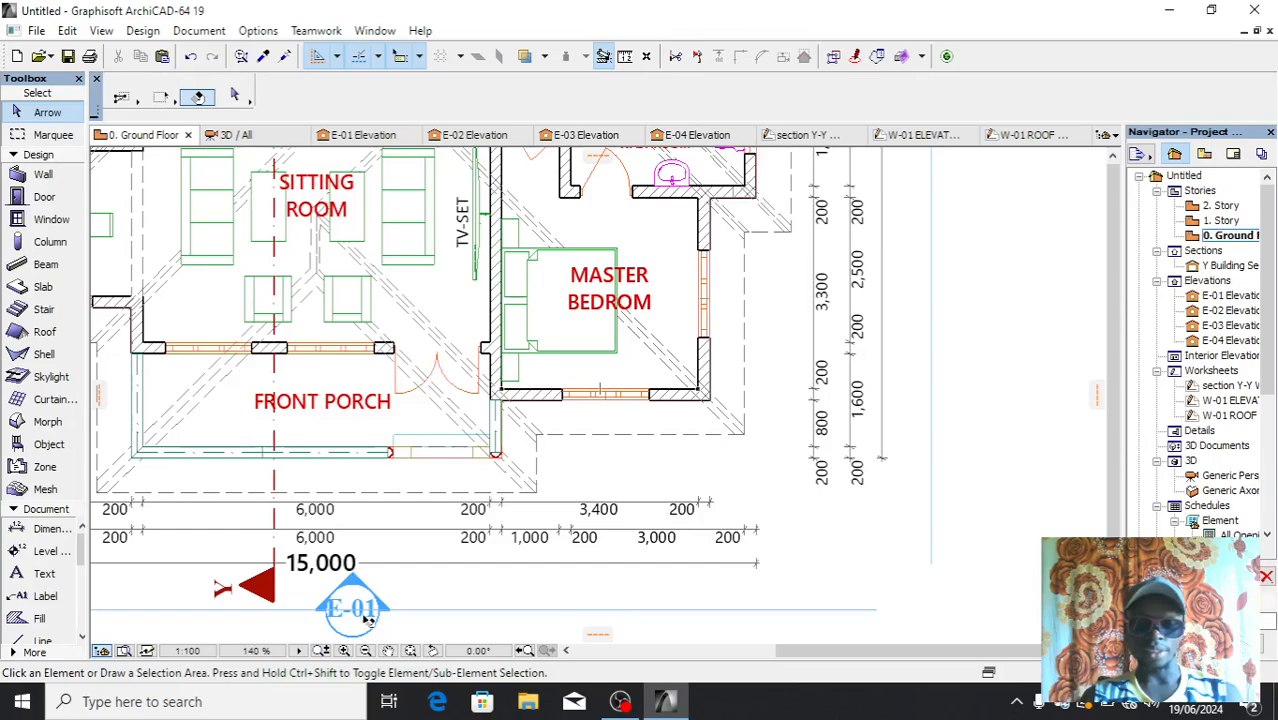
pyautogui.scroll(-3, 538, 532)
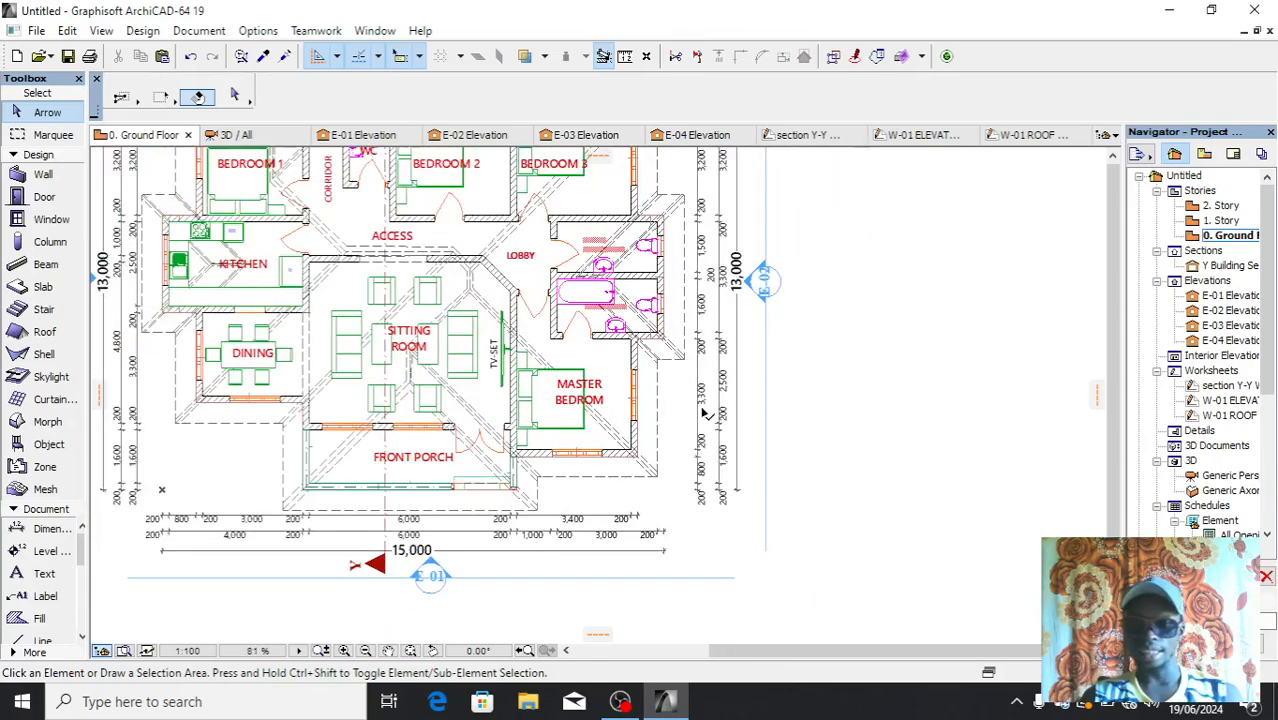
pyautogui.scroll(2, 706, 412)
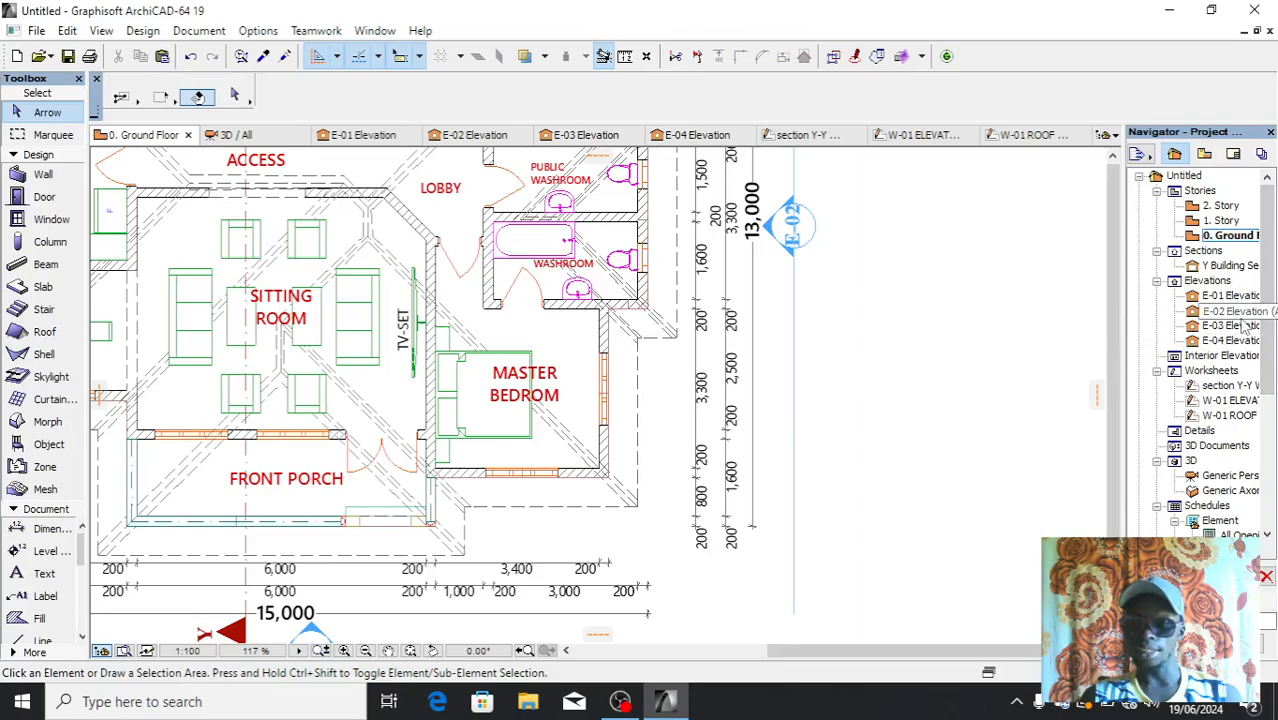
# Open the E-02 elevation and inspect its windows and the side of the porch
pyautogui.doubleClick(1232, 311)
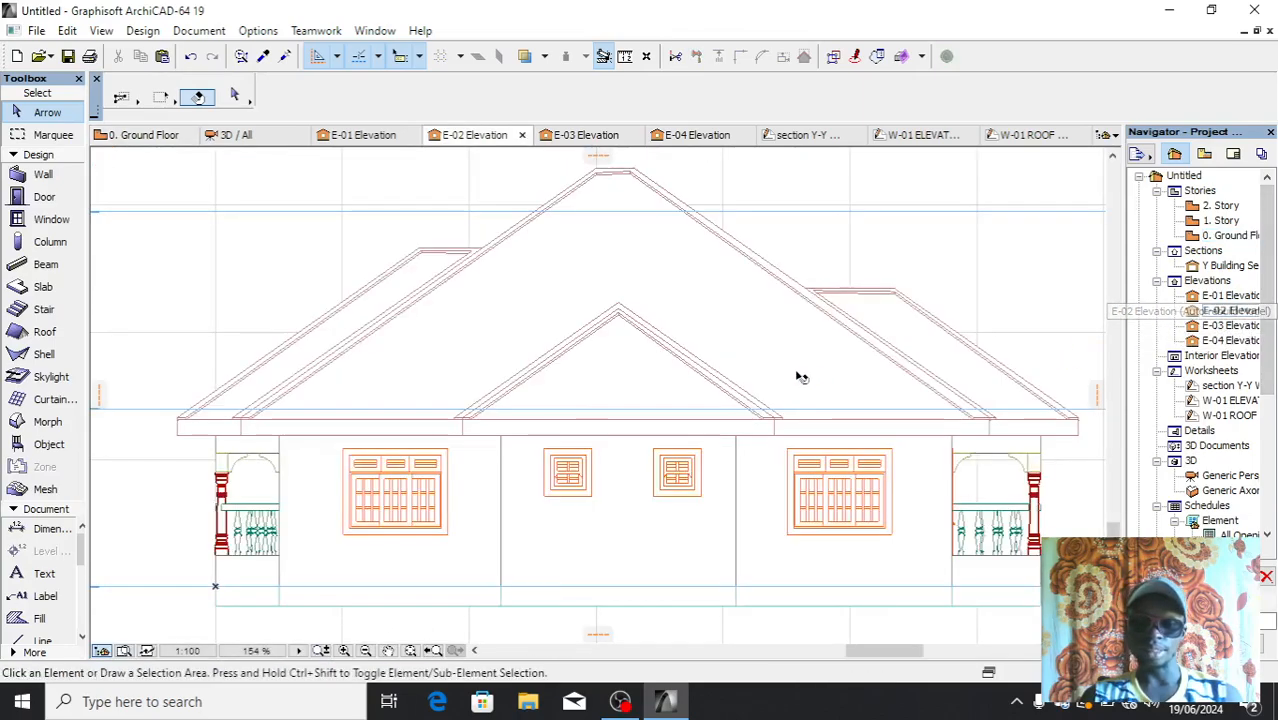
pyautogui.scroll(-1, 467, 355)
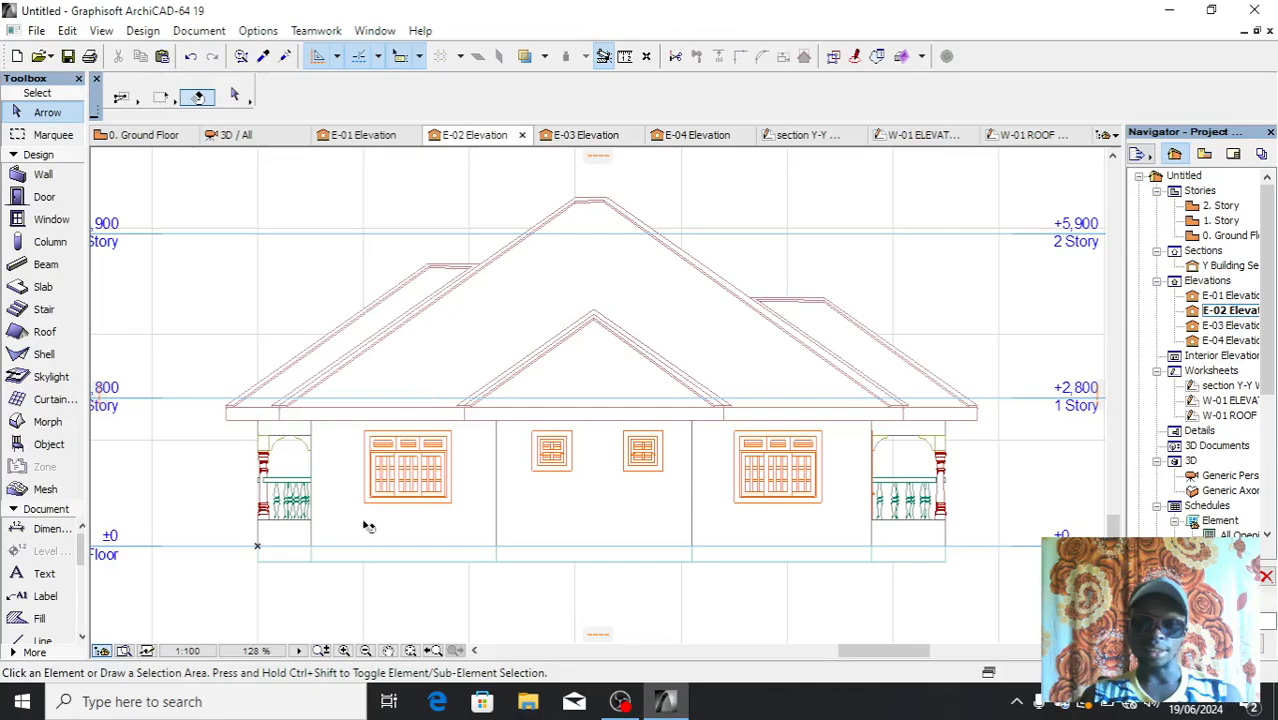
pyautogui.scroll(2, 323, 531)
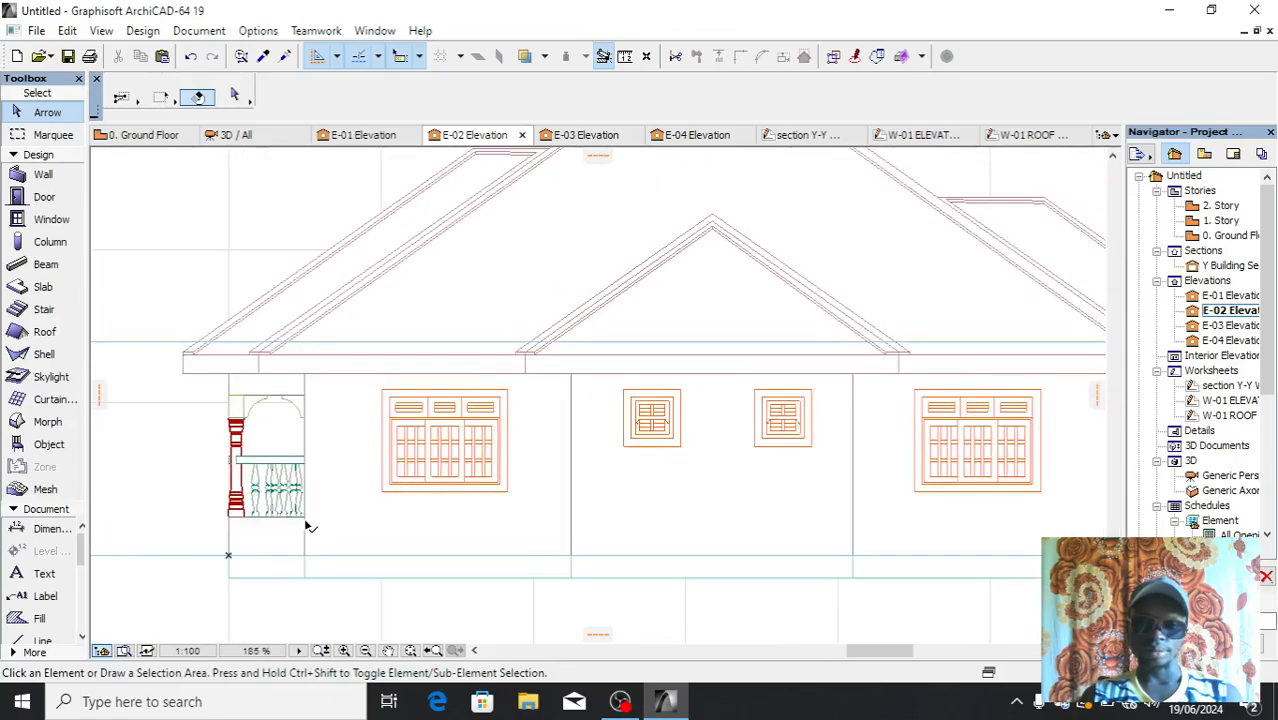
pyautogui.scroll(-2, 305, 520)
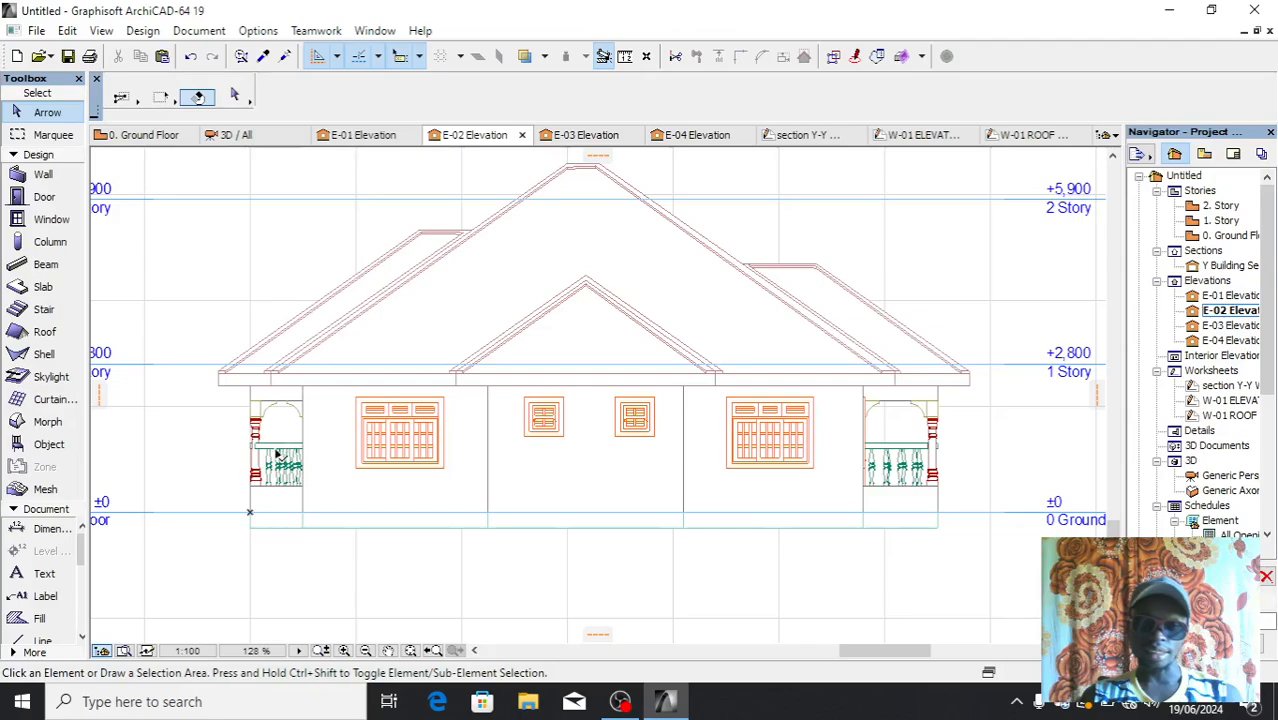
pyautogui.scroll(4, 279, 454)
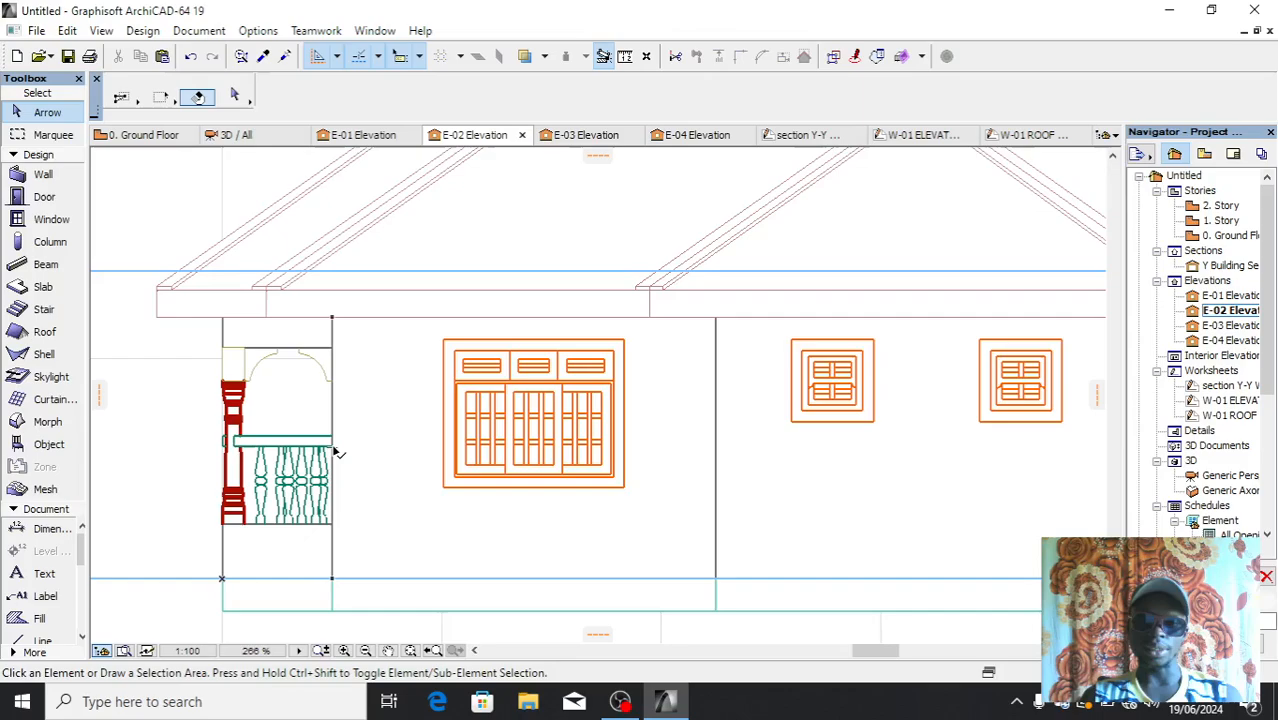
# Open the E-01 elevation and view the window beside the front double door up close
pyautogui.doubleClick(1230, 296)
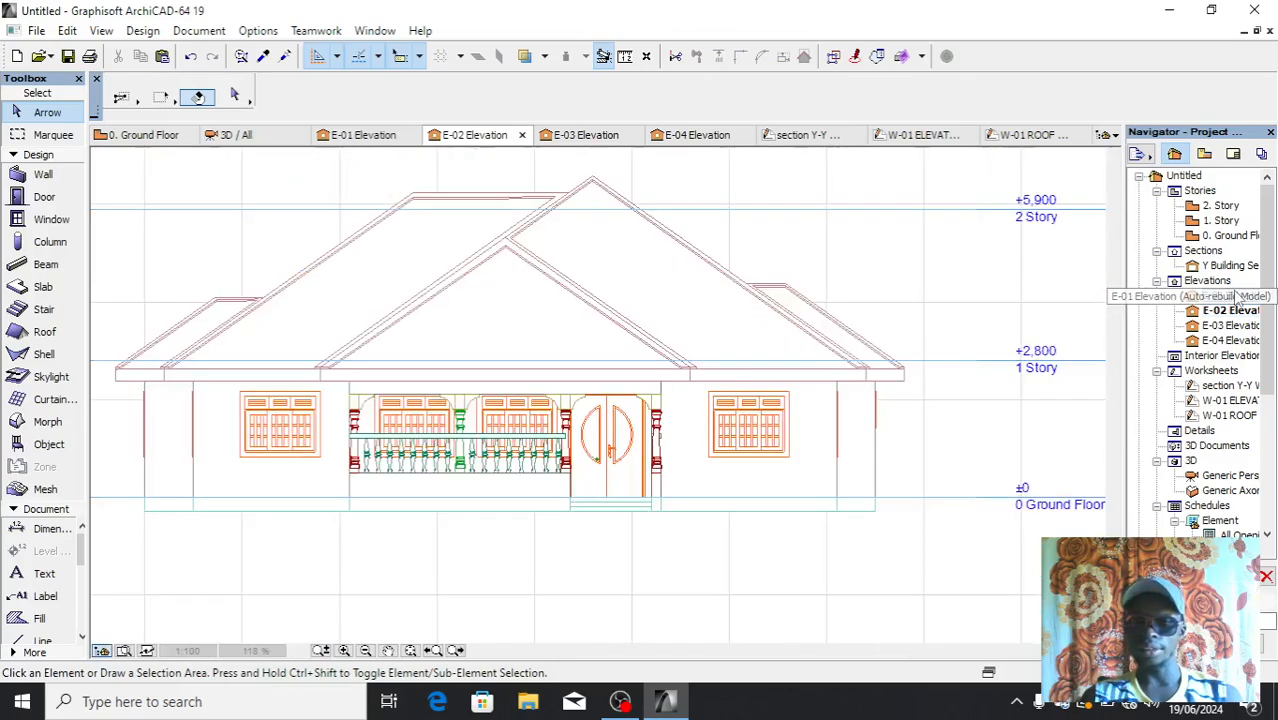
pyautogui.scroll(5, 782, 410)
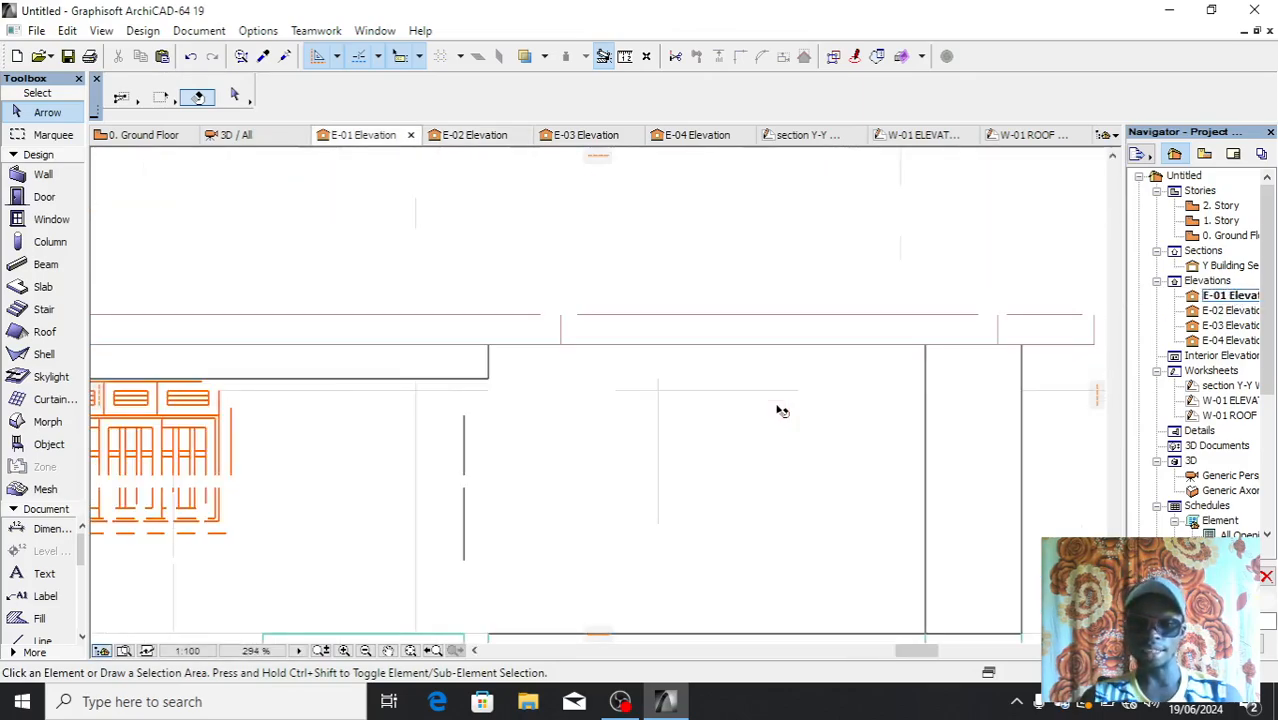
pyautogui.scroll(2, 780, 418)
pyautogui.scroll(-2, 842, 502)
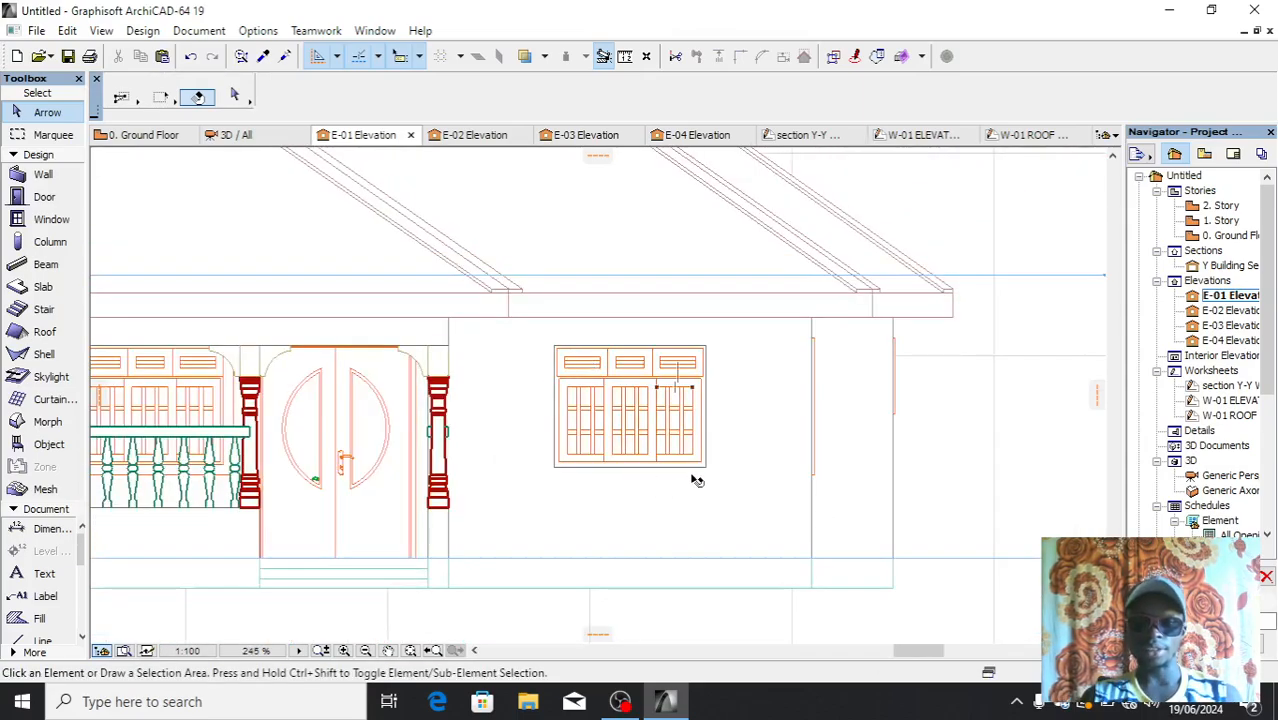
# Select the three-sash sliding window beside the front door, check its width, height and sill height, and deselect it
pyautogui.click(672, 446)
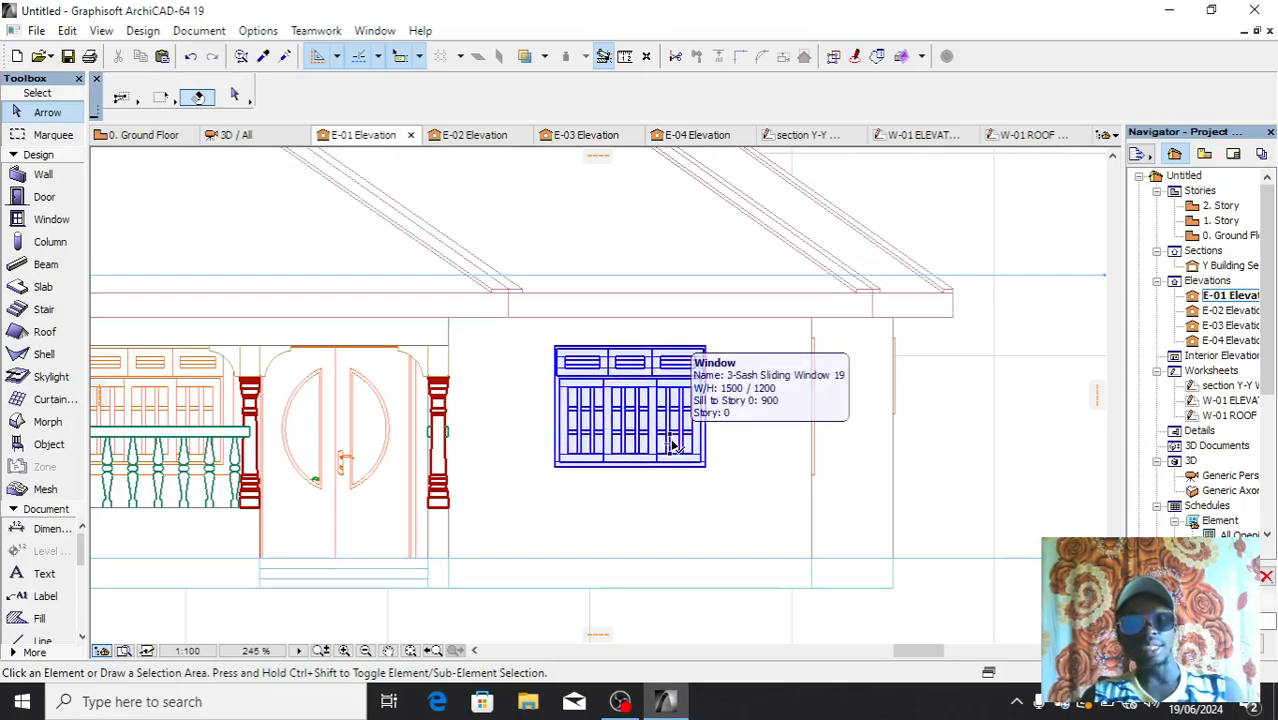
pyautogui.click(672, 446)
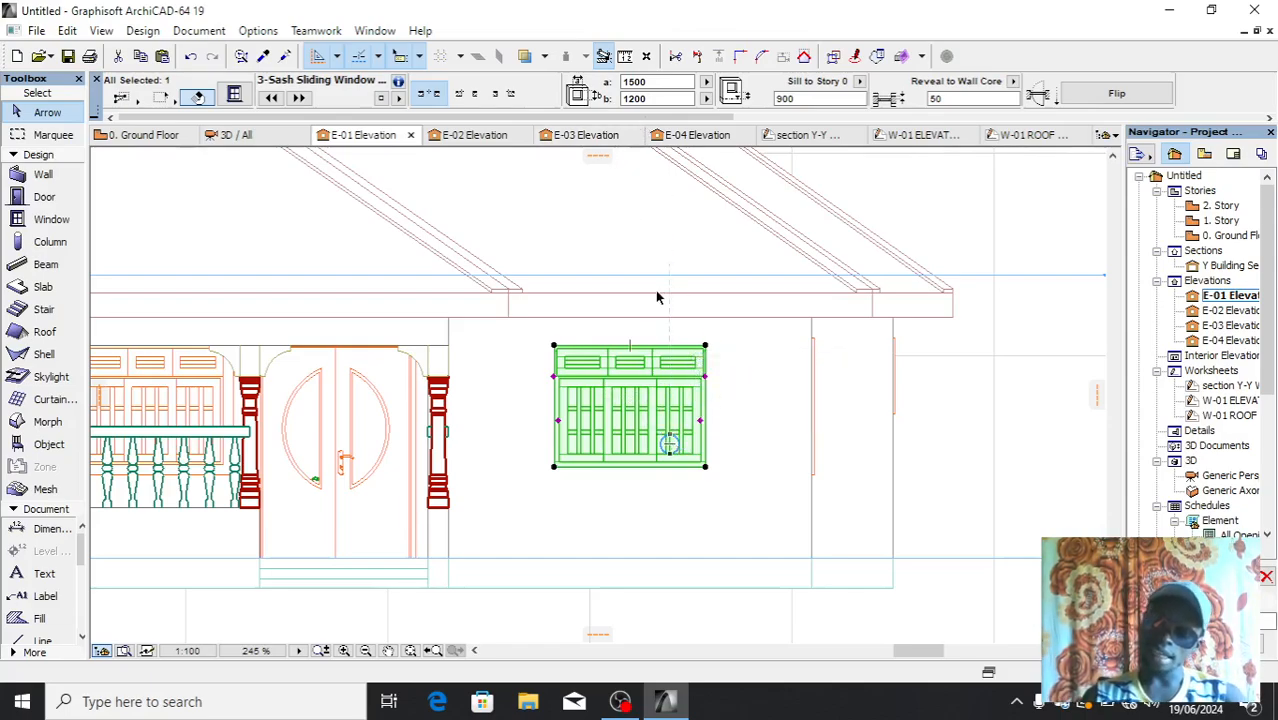
pyautogui.click(657, 82)
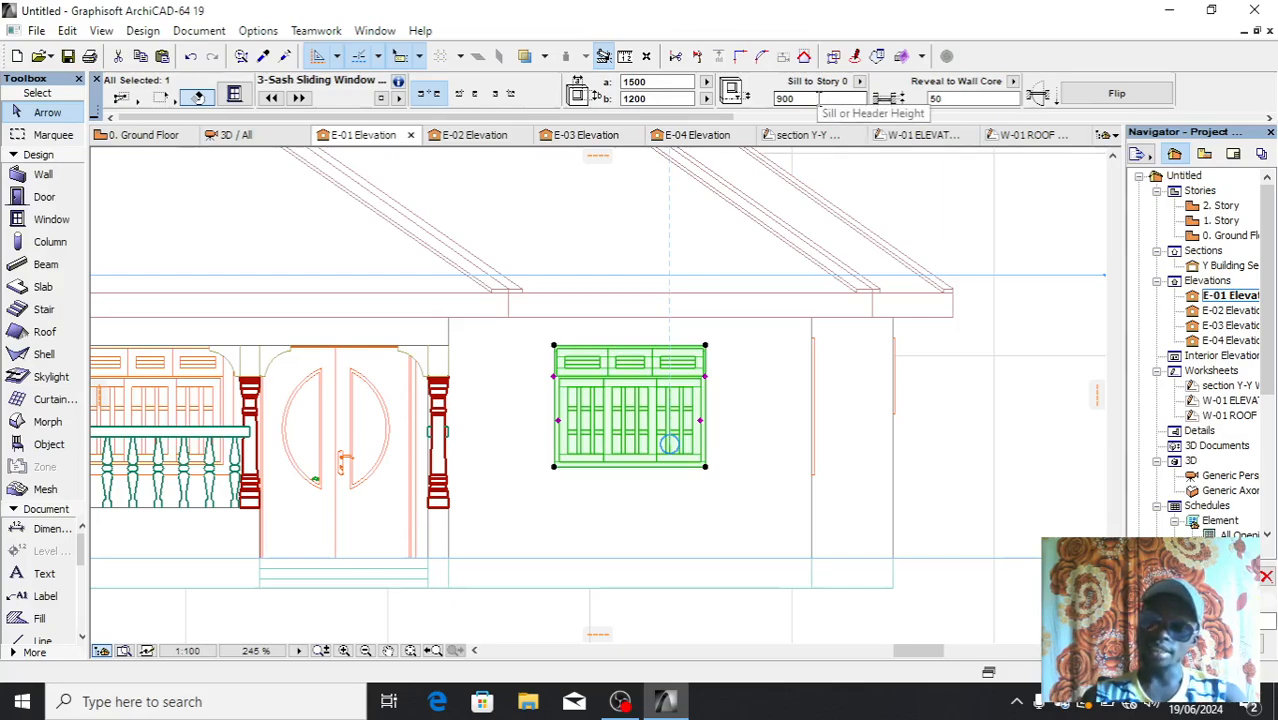
pyautogui.click(968, 420)
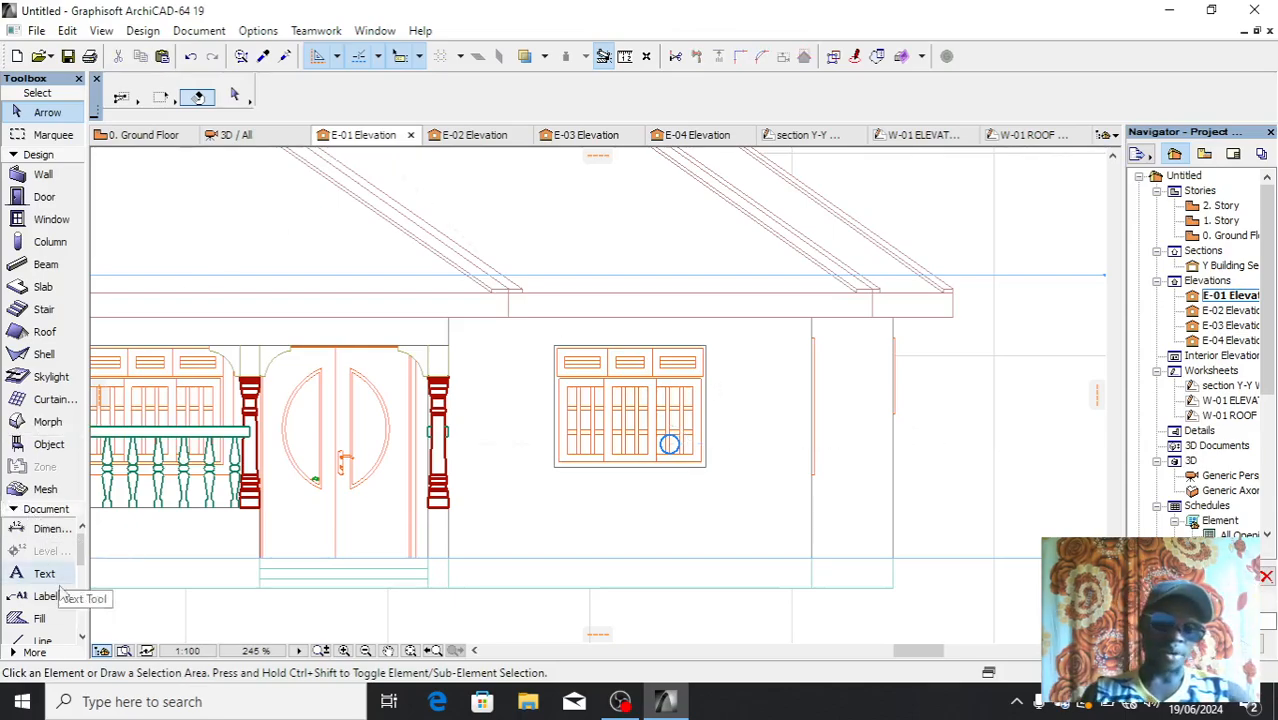
# Draw a closed polyline rectangle, 50 wide and 200 high, down and outward from the window's lower-right corner
pyautogui.scroll(-1, 42, 625)
pyautogui.click(42, 619)
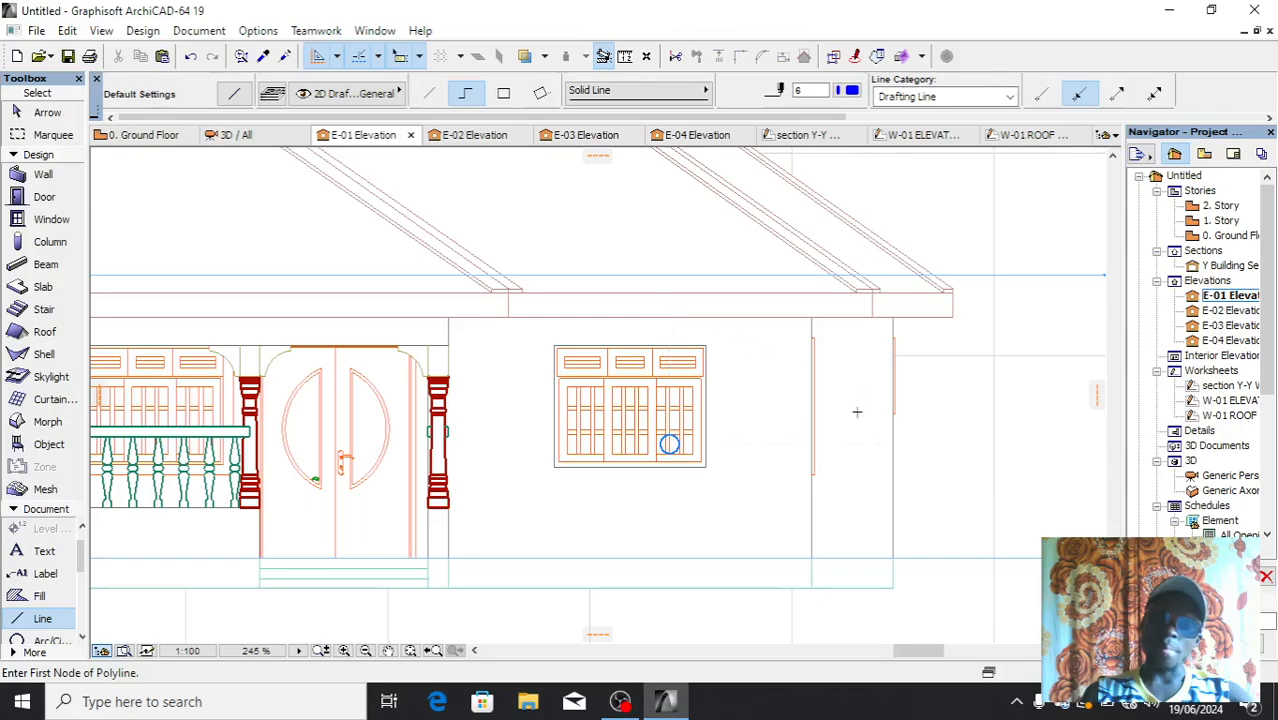
pyautogui.scroll(2, 723, 514)
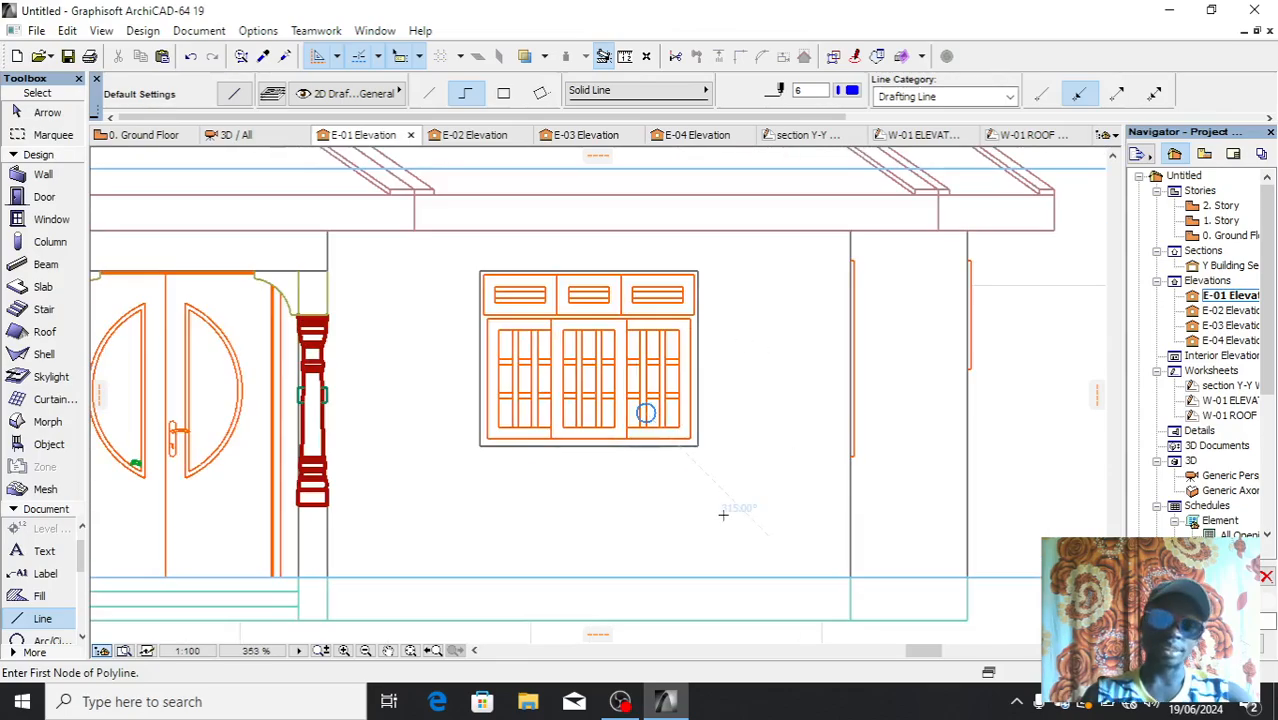
pyautogui.scroll(-2, 576, 471)
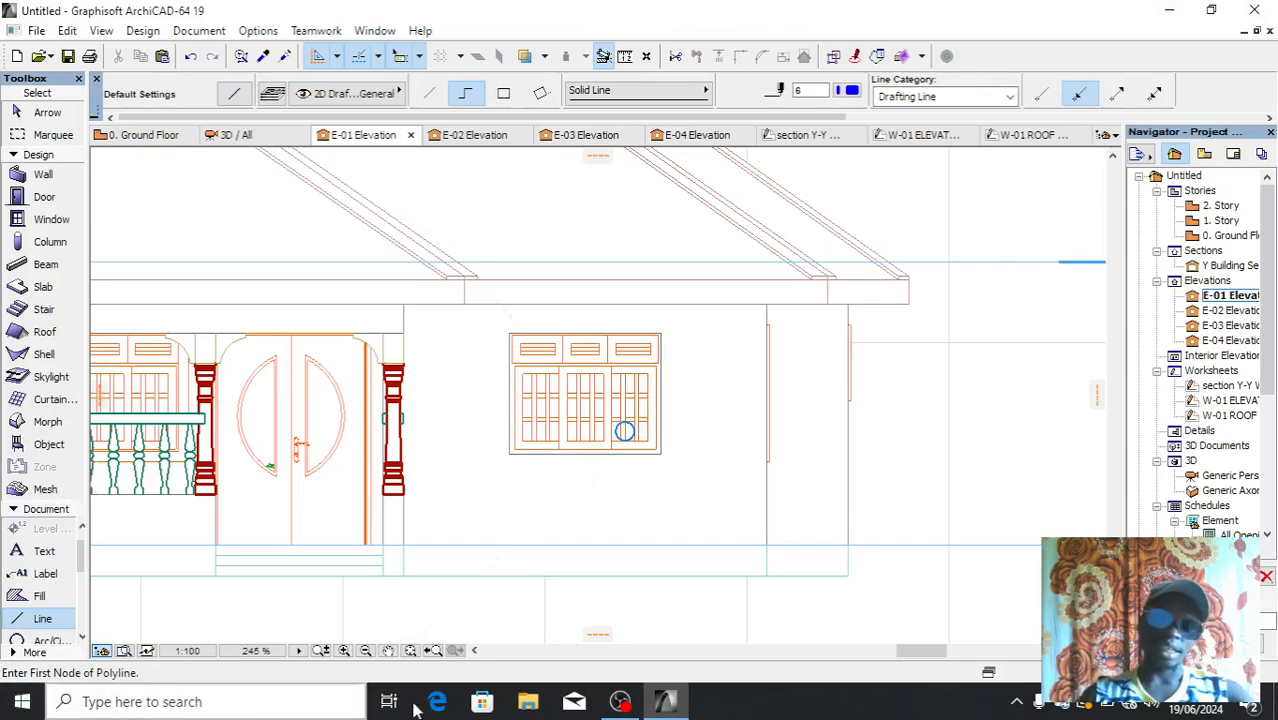
pyautogui.scroll(3, 598, 517)
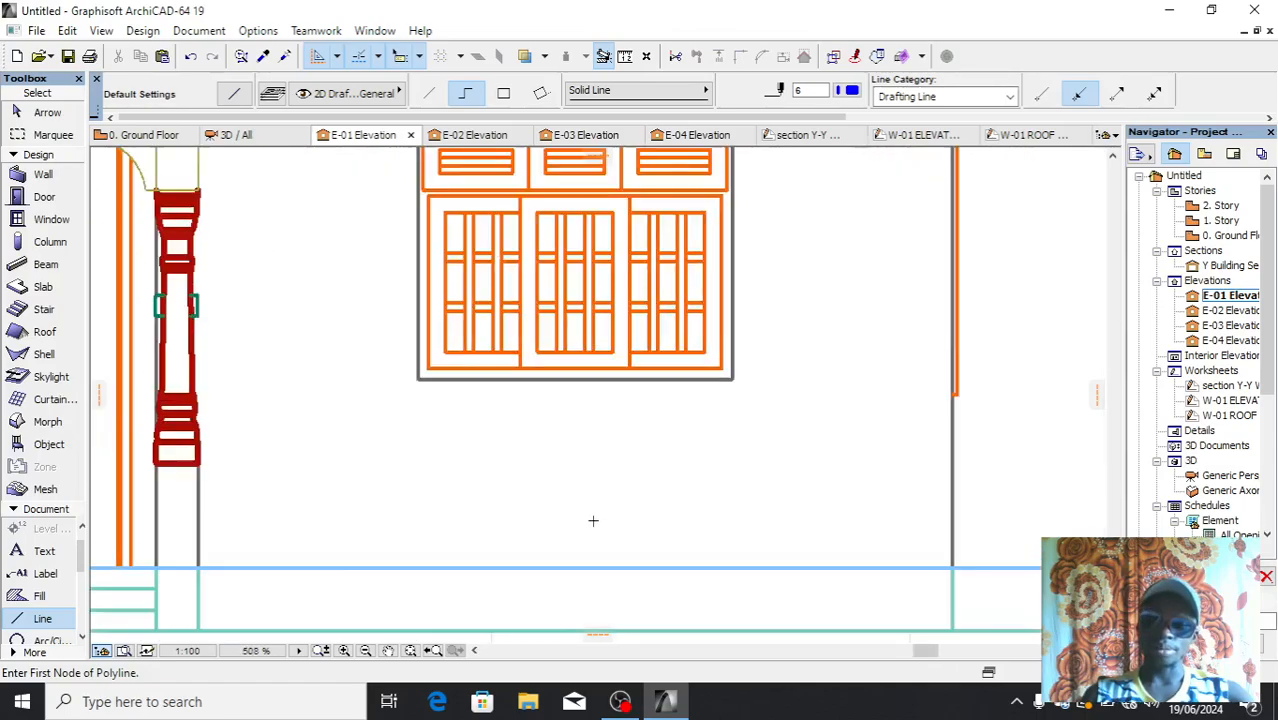
pyautogui.scroll(-2, 605, 490)
pyautogui.scroll(2, 608, 440)
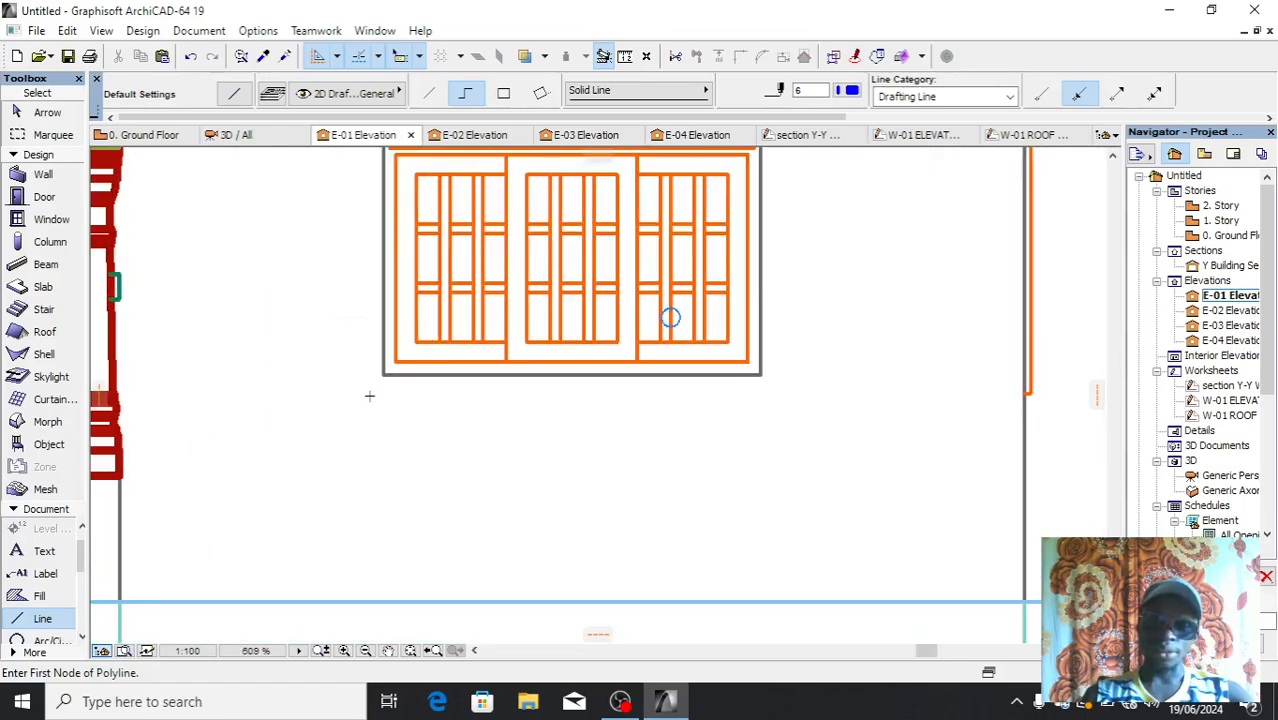
pyautogui.click(763, 373)
pyautogui.scroll(2, 765, 428)
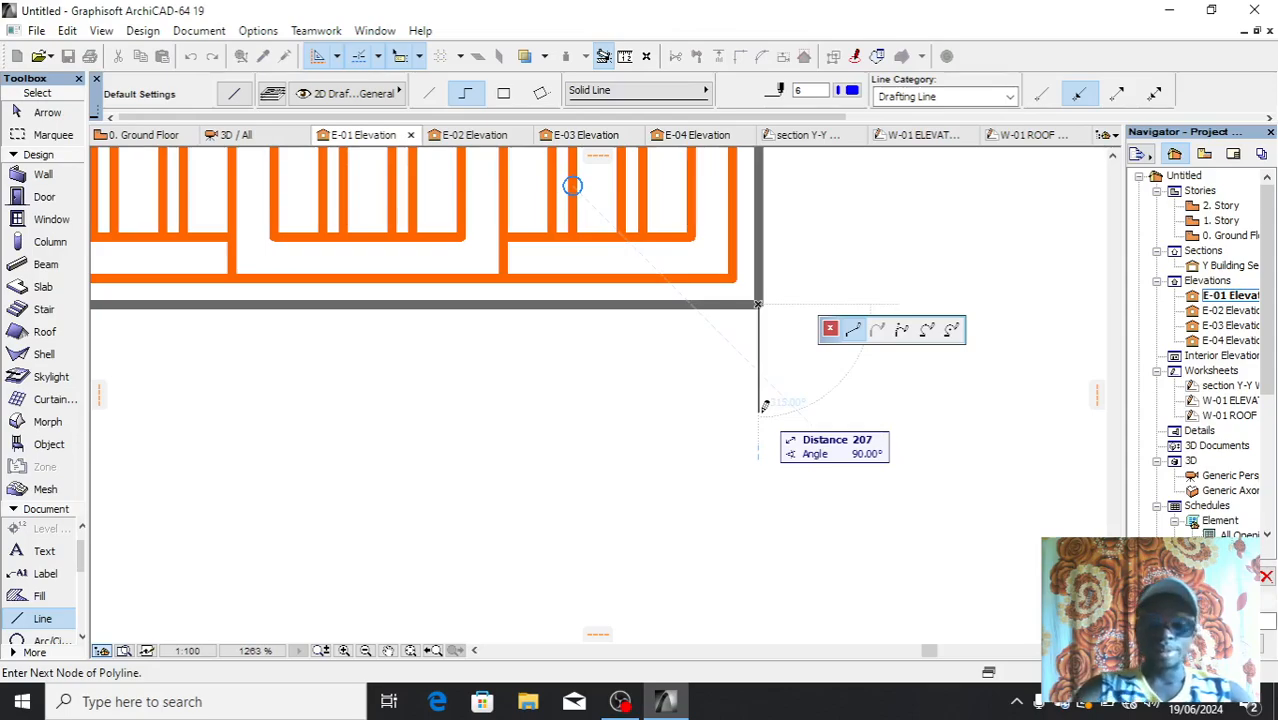
pyautogui.write('200')
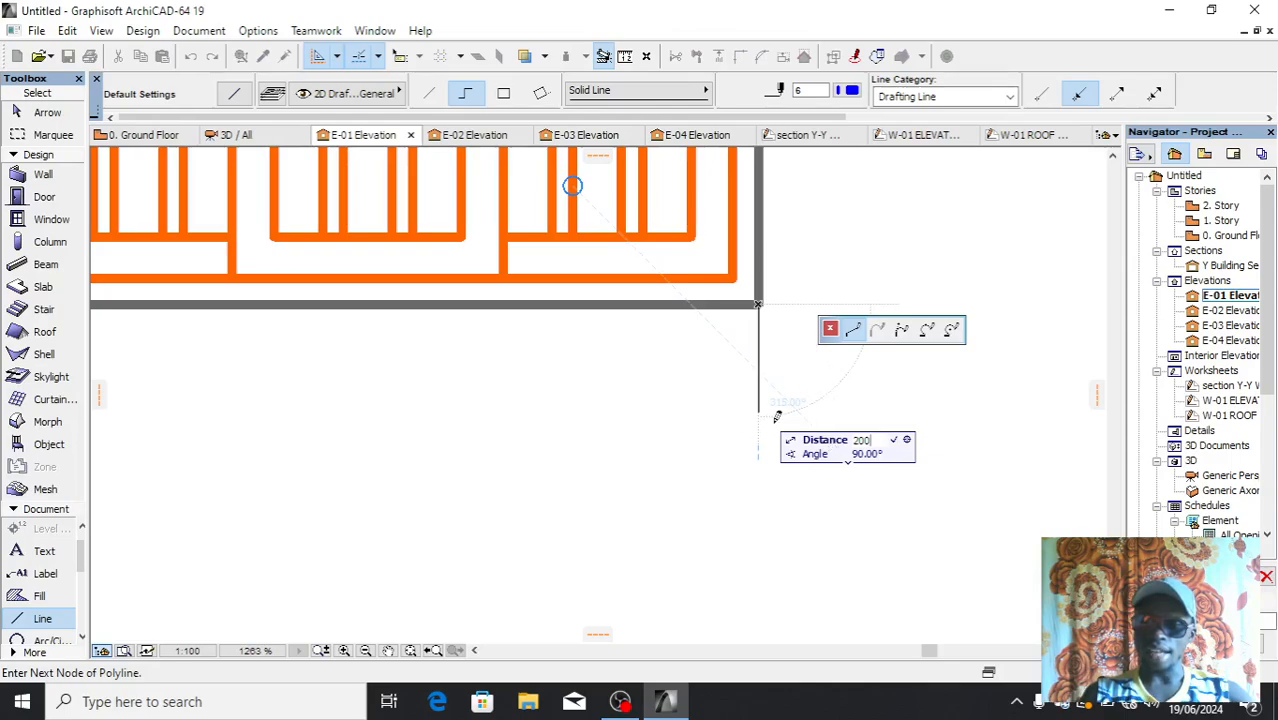
pyautogui.press('Return')
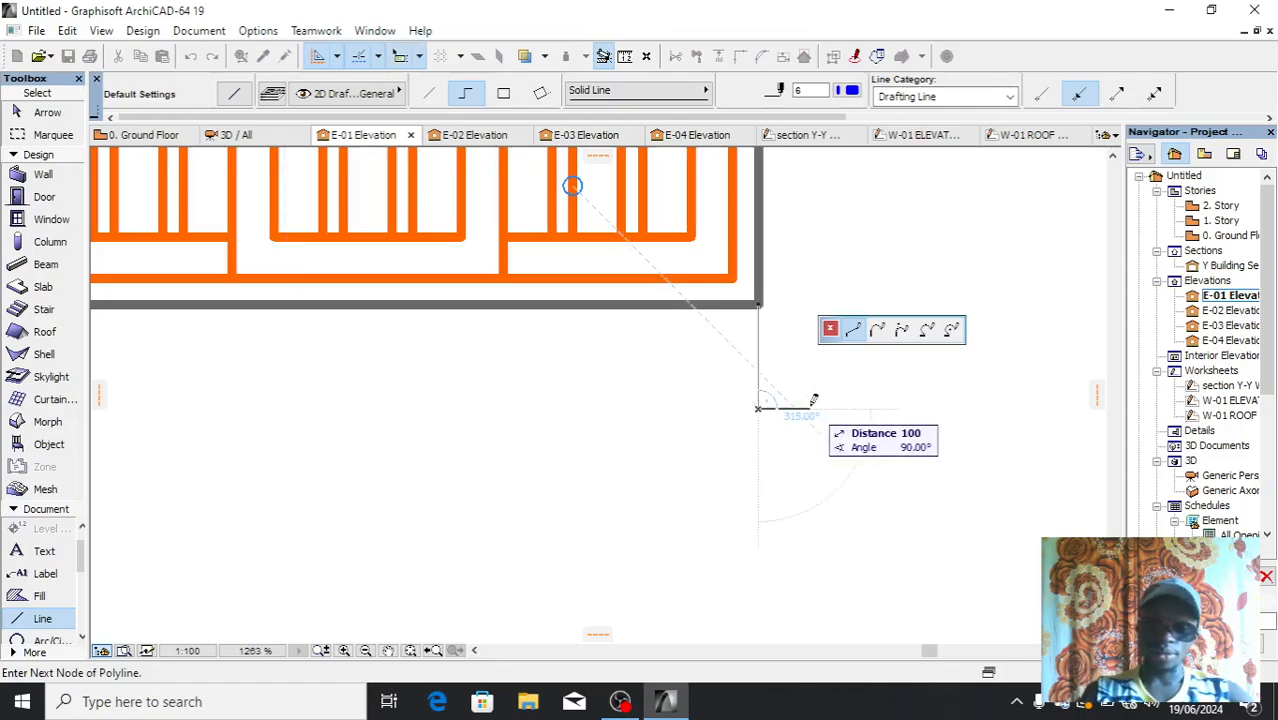
pyautogui.write('50')
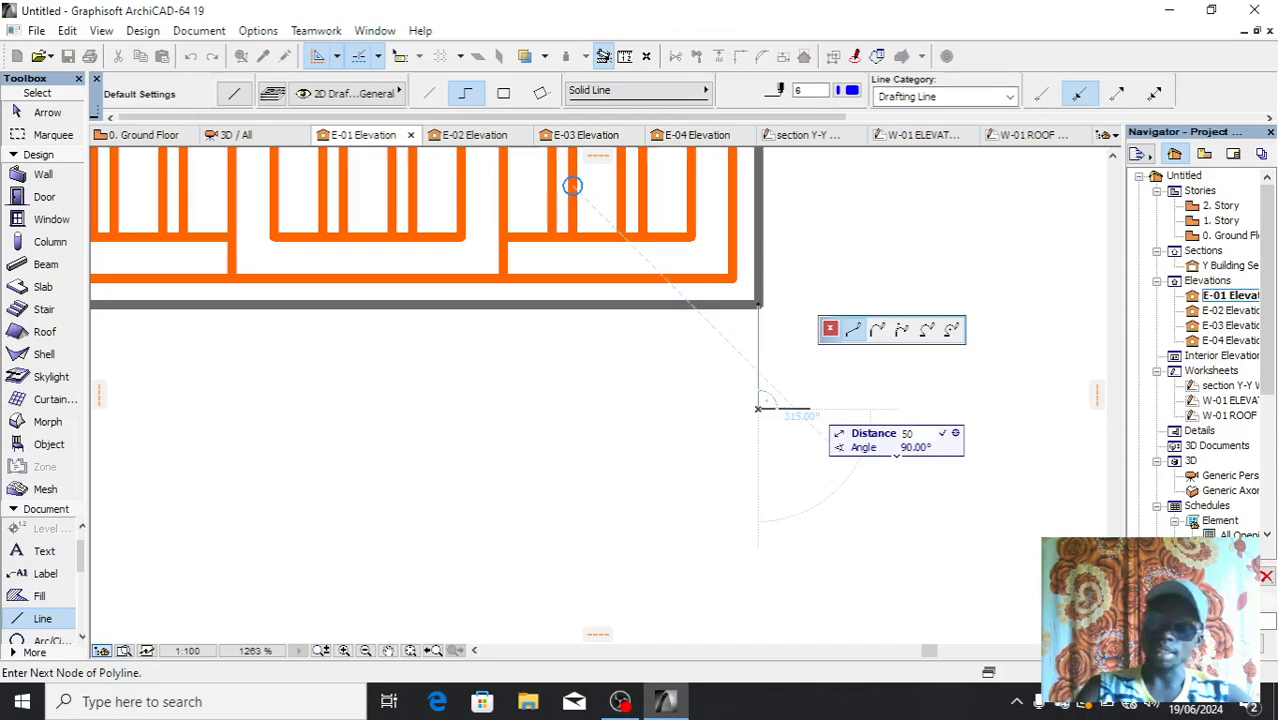
pyautogui.press('Return')
pyautogui.scroll(3, 767, 484)
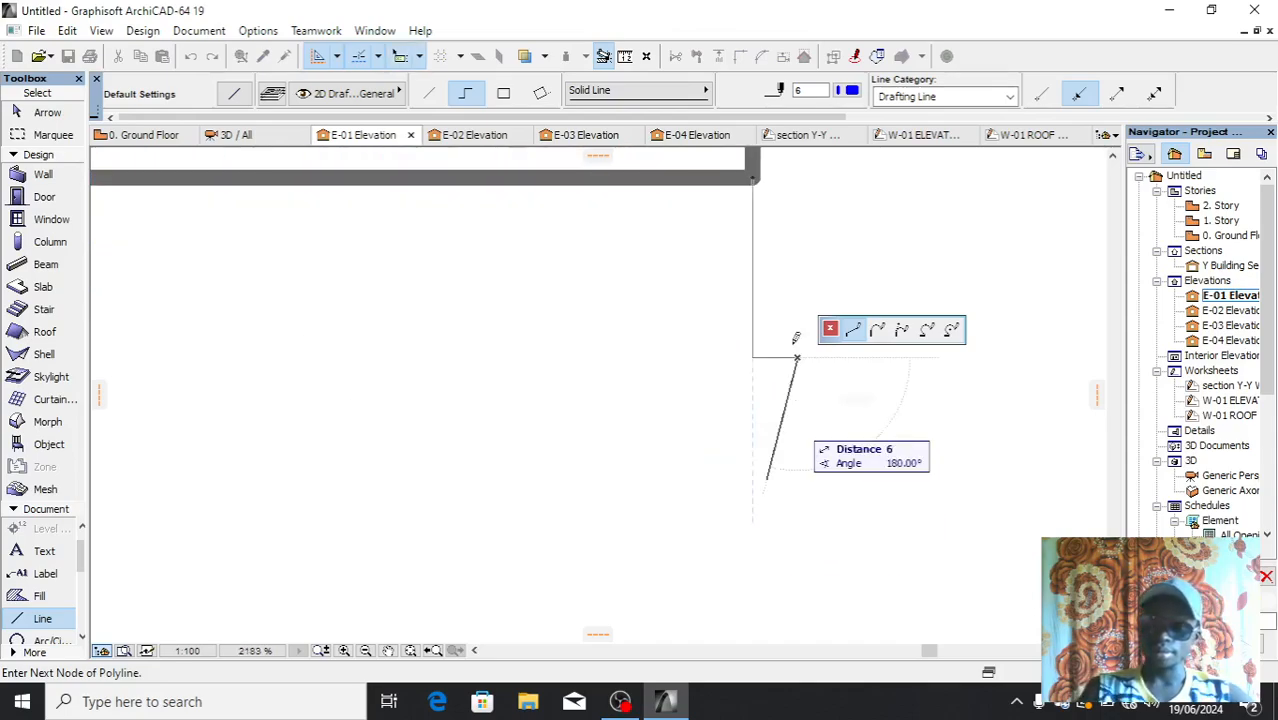
pyautogui.click(797, 170)
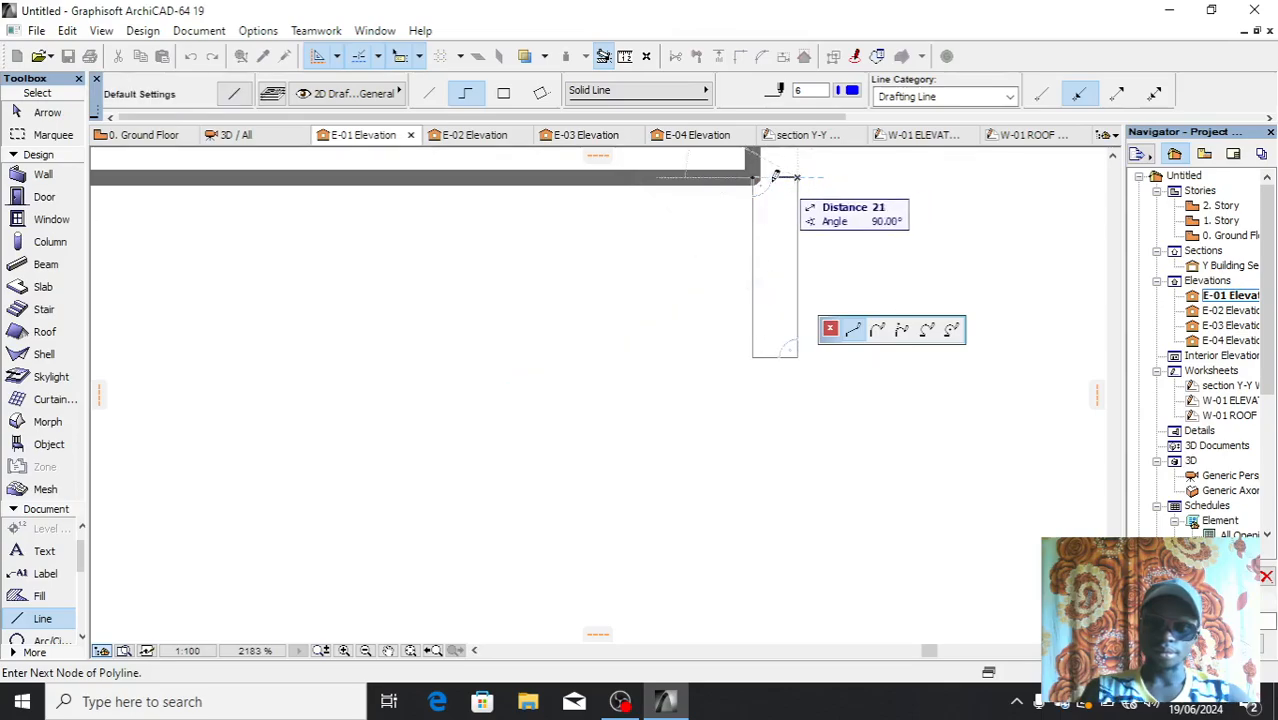
pyautogui.click(755, 176)
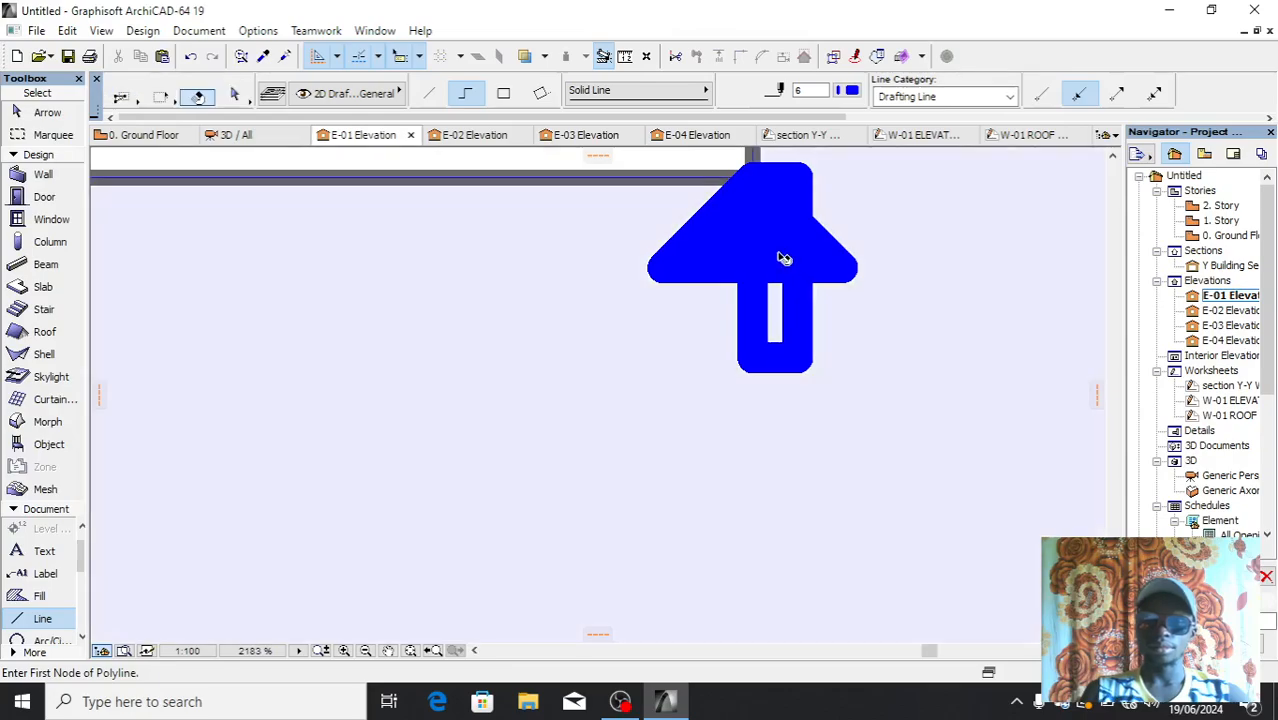
# Select the rectangle's four arrow-ended lines, check their line settings, and delete them
pyautogui.keyDown('shift'); pyautogui.click(784, 258); pyautogui.keyUp('shift')
pyautogui.scroll(-4, 733, 360)
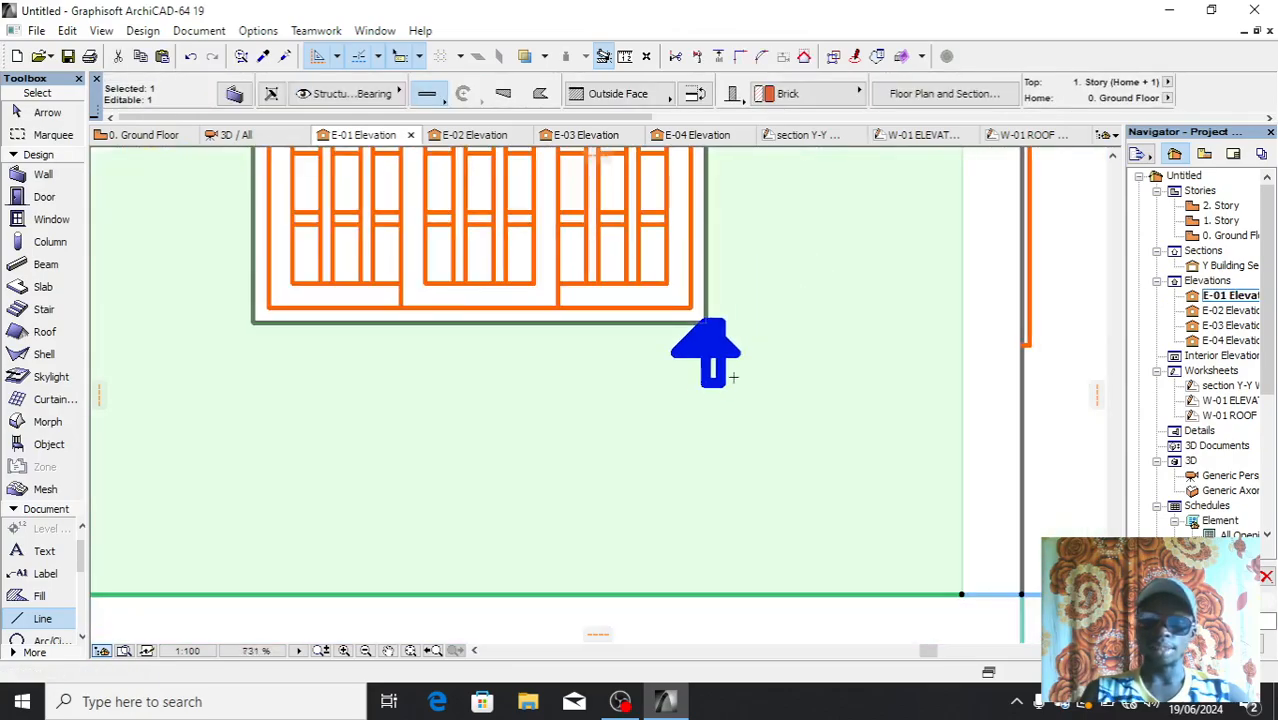
pyautogui.press('Escape')
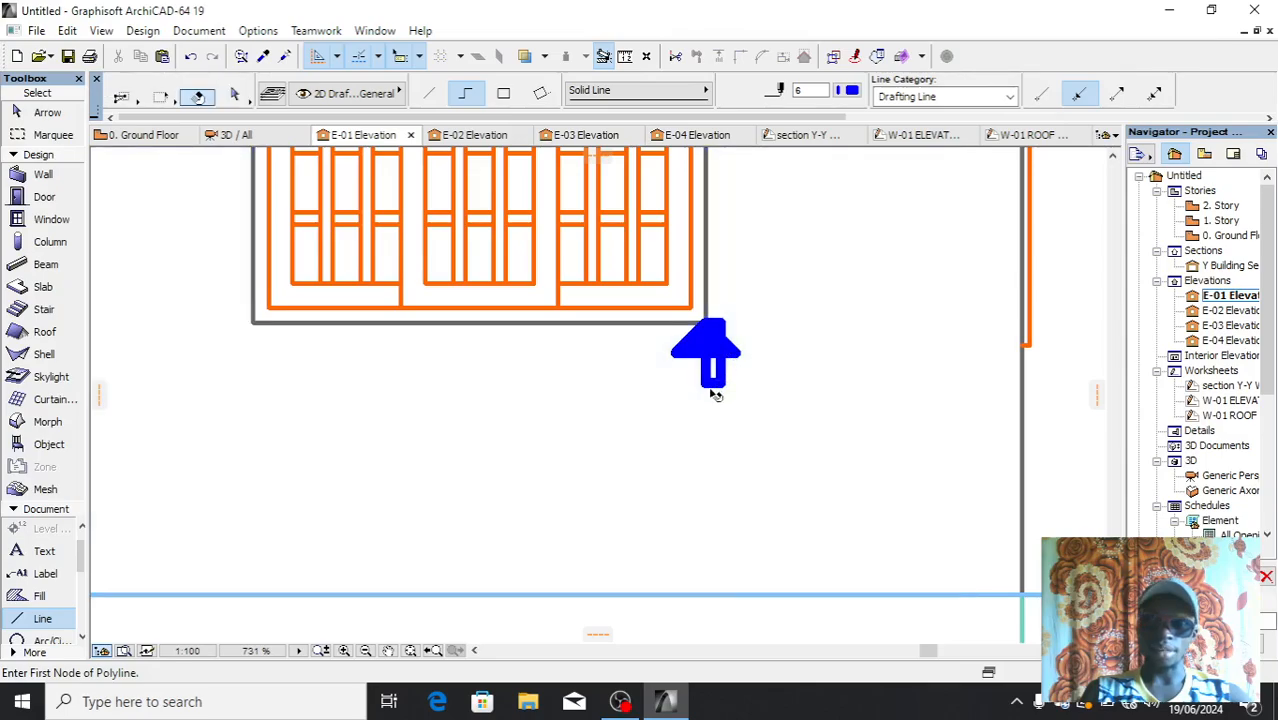
pyautogui.scroll(2, 710, 390)
pyautogui.keyDown('shift'); pyautogui.click(722, 382); pyautogui.keyUp('shift')
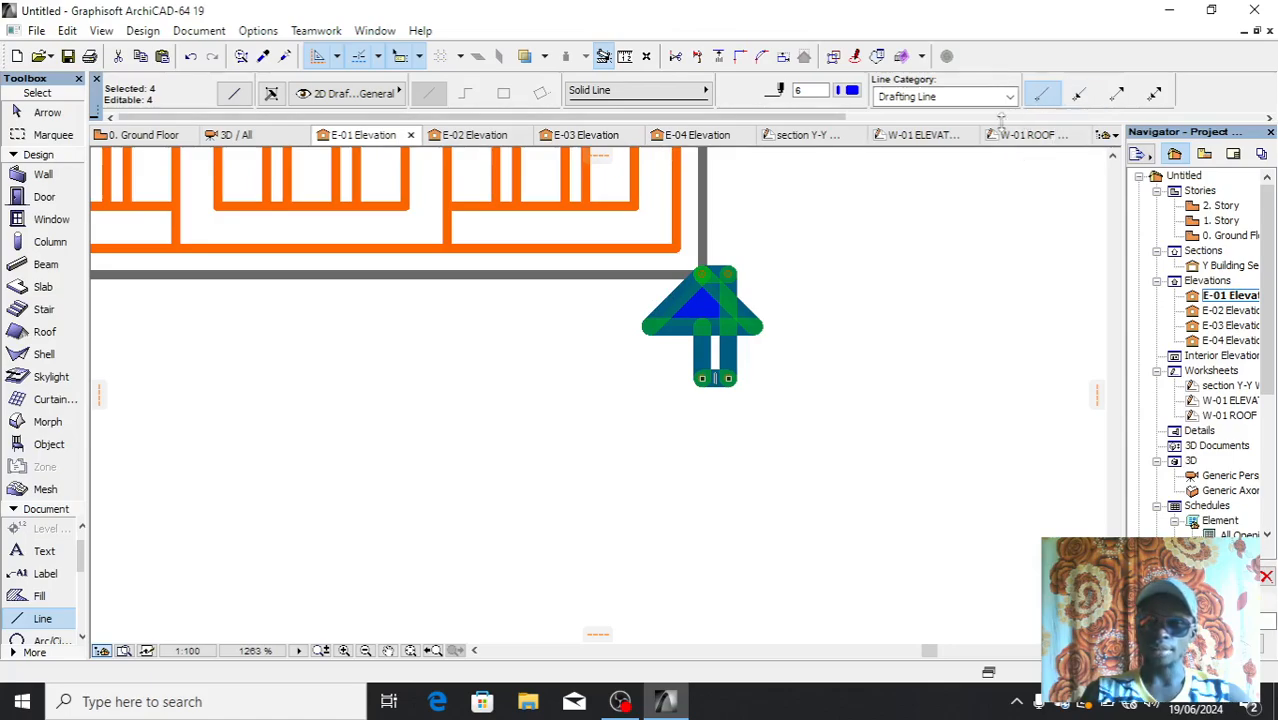
pyautogui.doubleClick(42, 618)
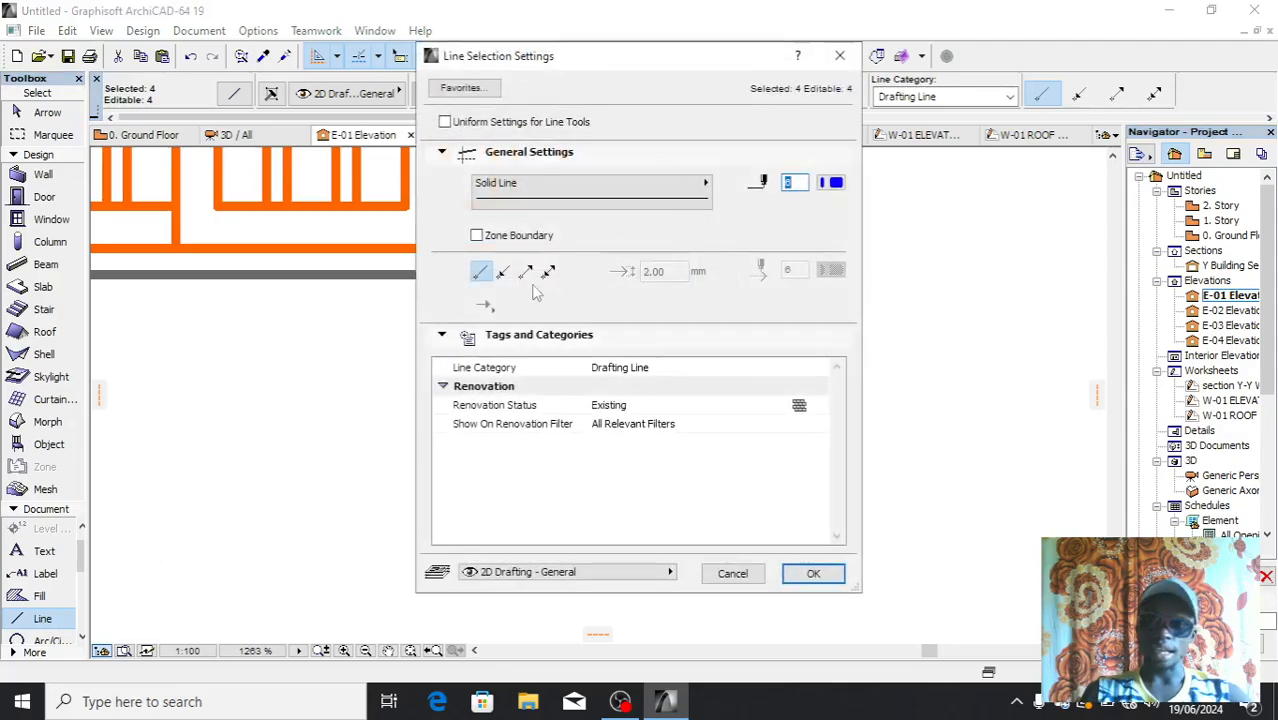
pyautogui.click(839, 56)
pyautogui.scroll(-4, 600, 330)
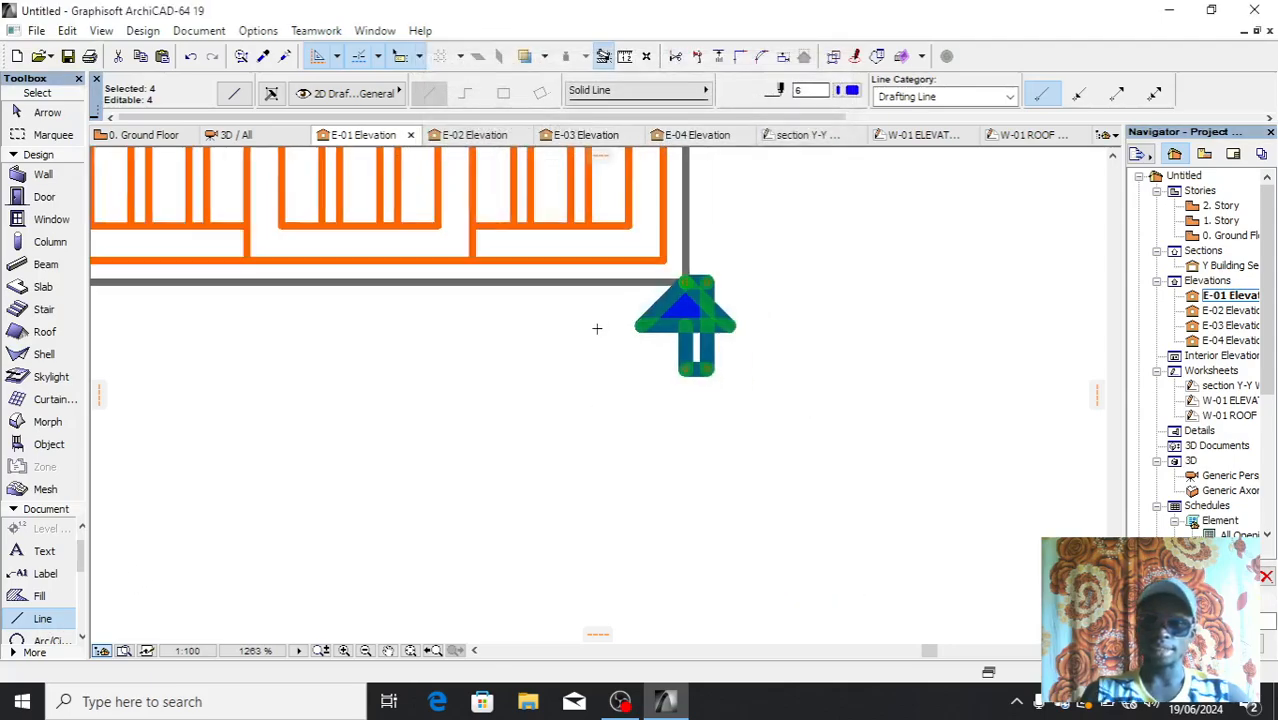
pyautogui.press('Escape')
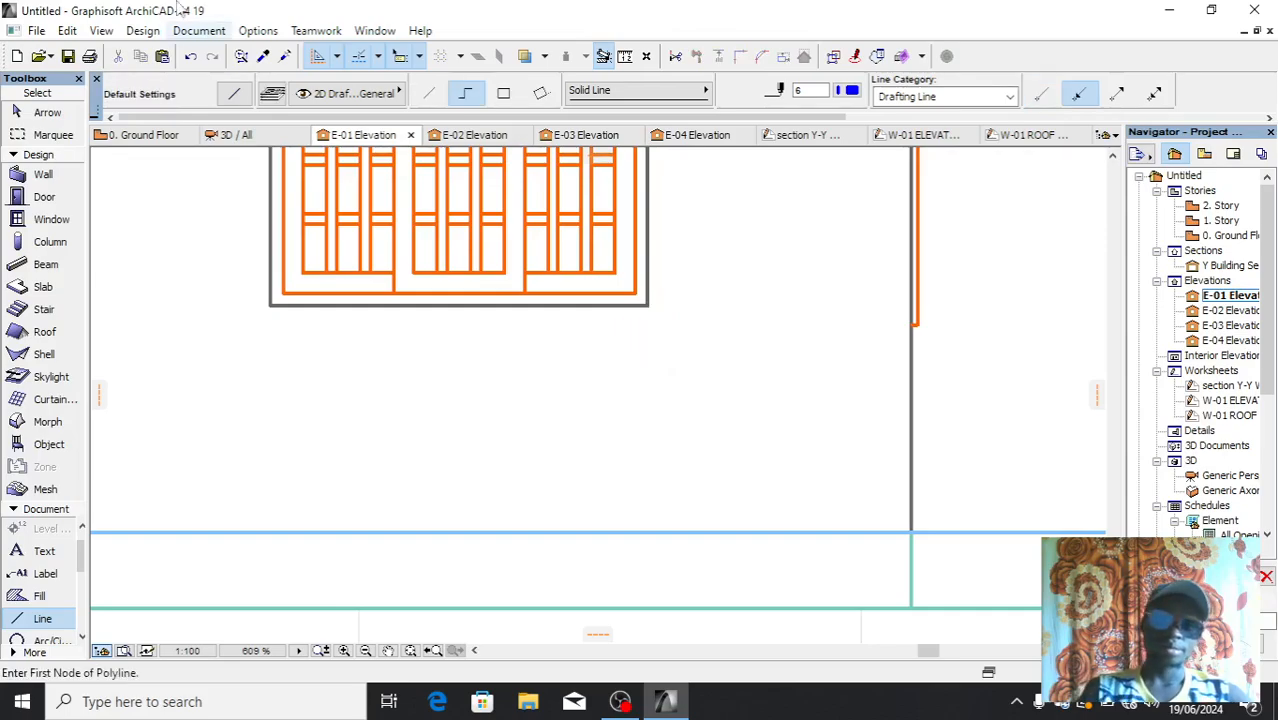
# Turn off the true line weight display and set the Line tool to draw without arrowheads
pyautogui.click(102, 31)
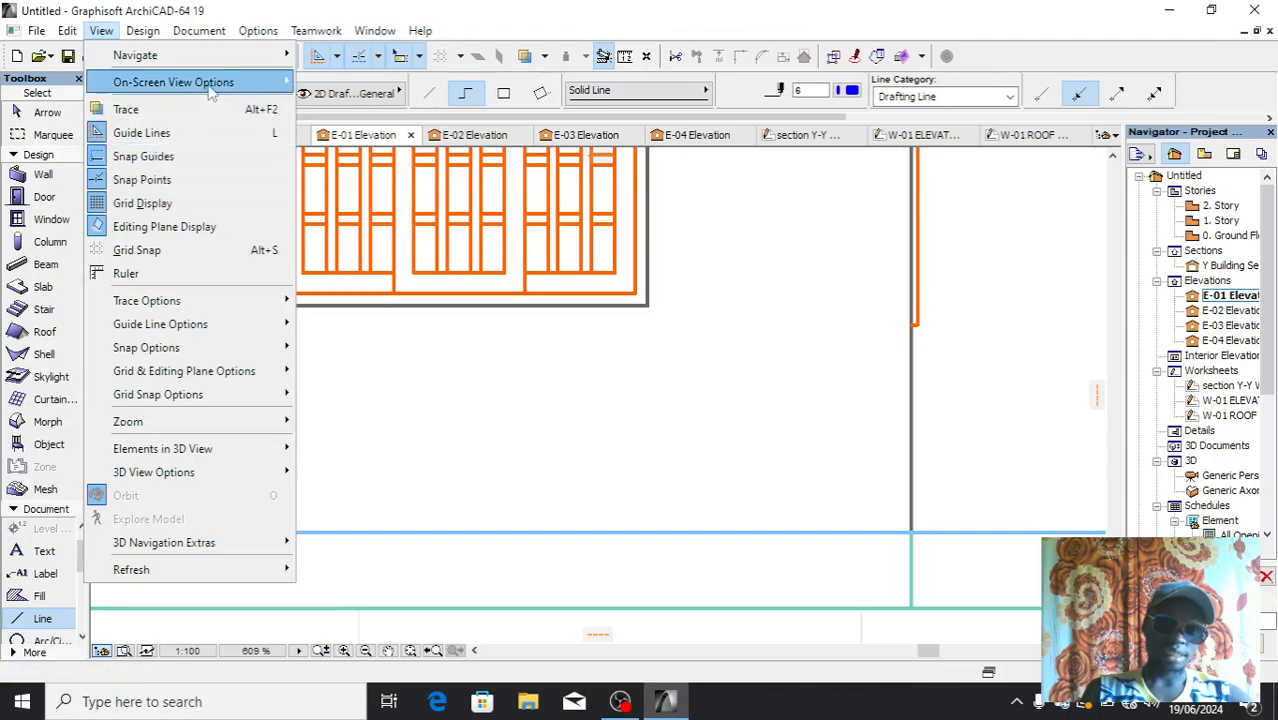
pyautogui.moveTo(190, 82)
pyautogui.click(322, 153)
pyautogui.scroll(-4, 600, 300)
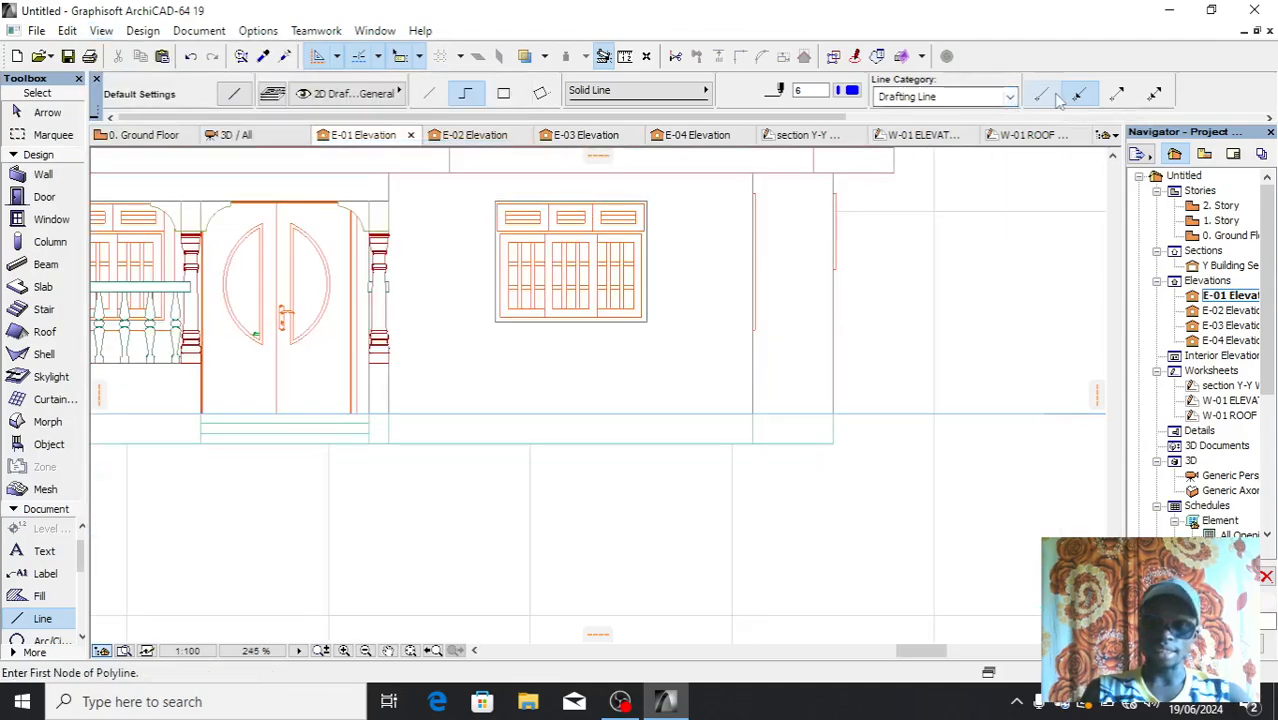
# Draw a closed polyline rectangle without arrowheads, 50 wide and 200 high, down and outward from the window's lower-right corner
pyautogui.scroll(2, 745, 352)
pyautogui.scroll(5, 585, 308)
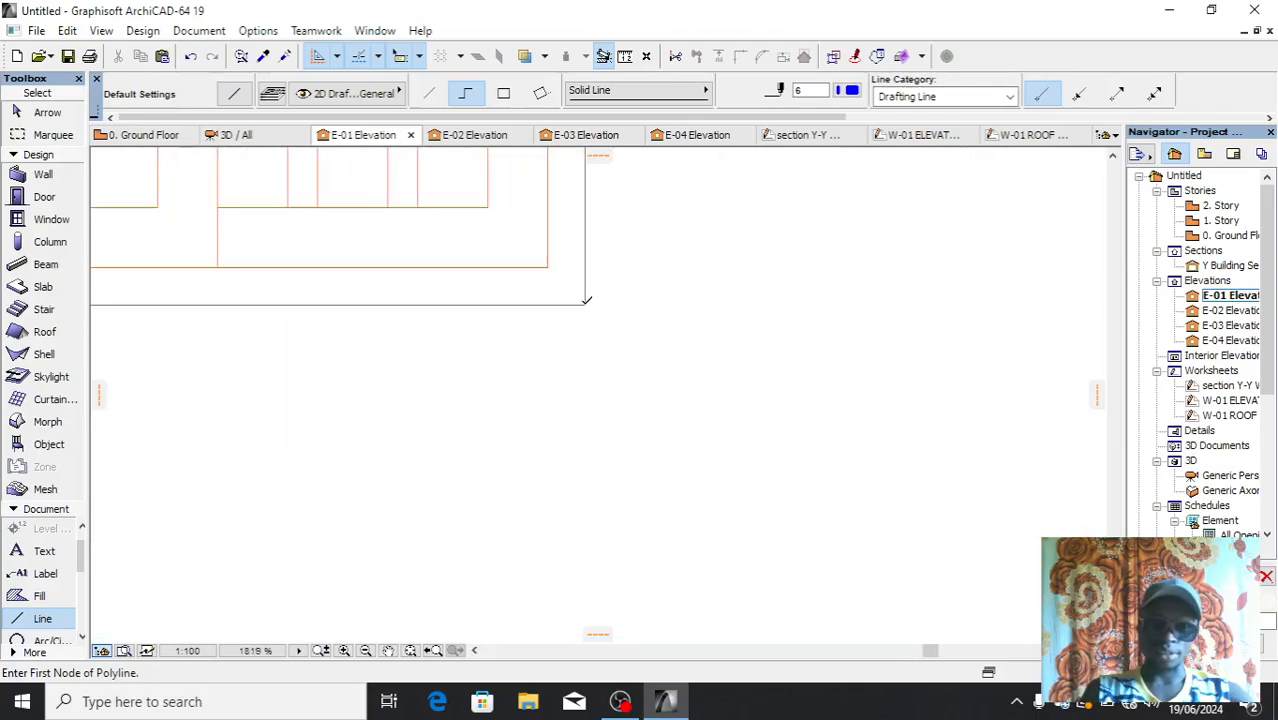
pyautogui.click(585, 304)
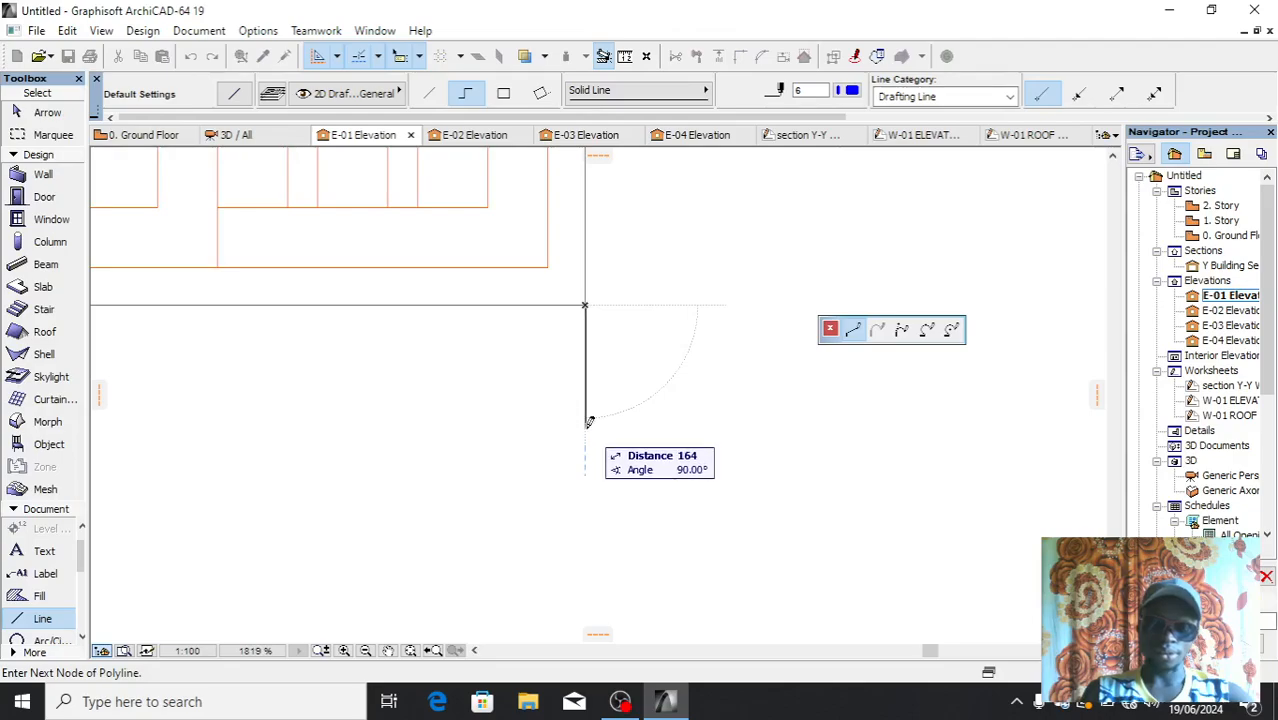
pyautogui.write('200')
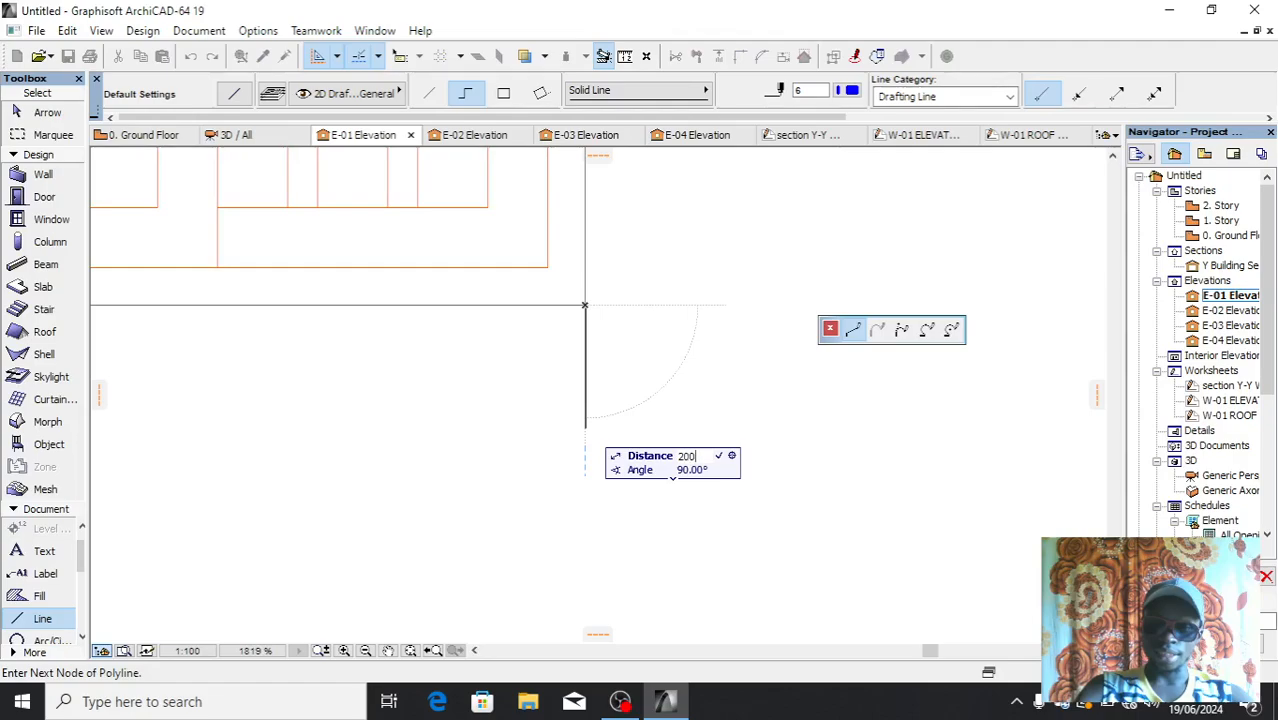
pyautogui.click(585, 455)
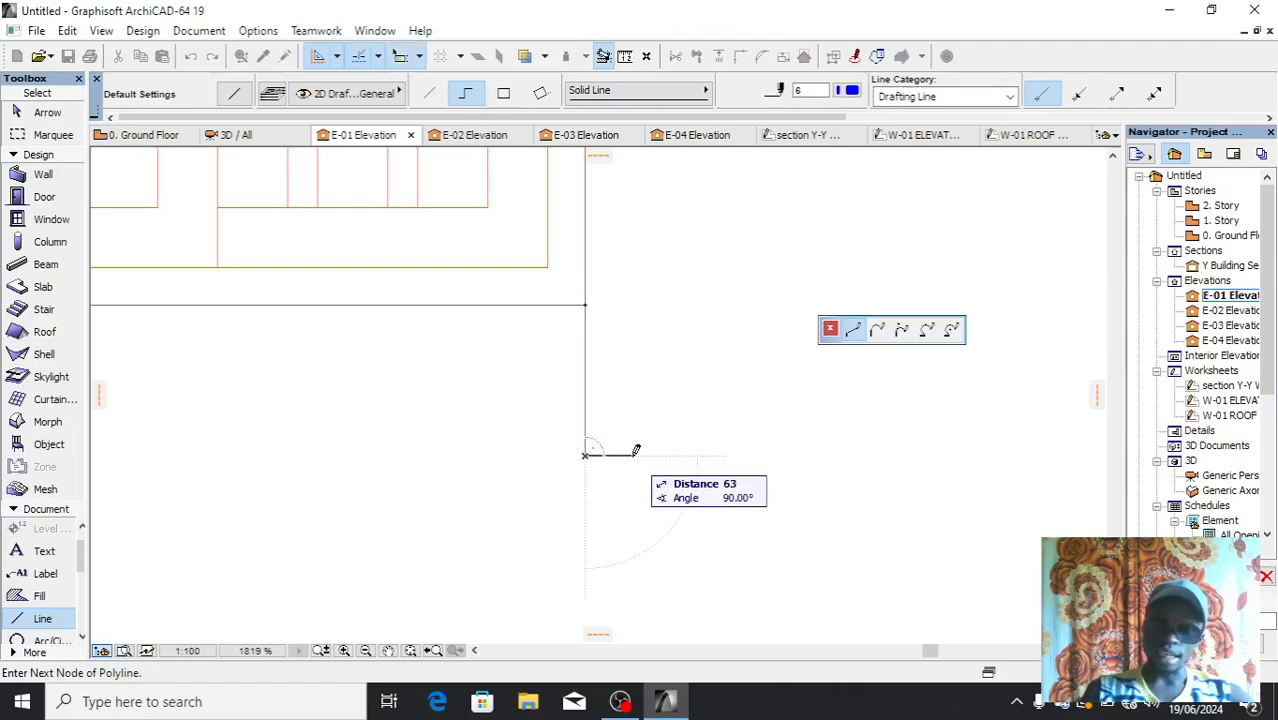
pyautogui.write('50')
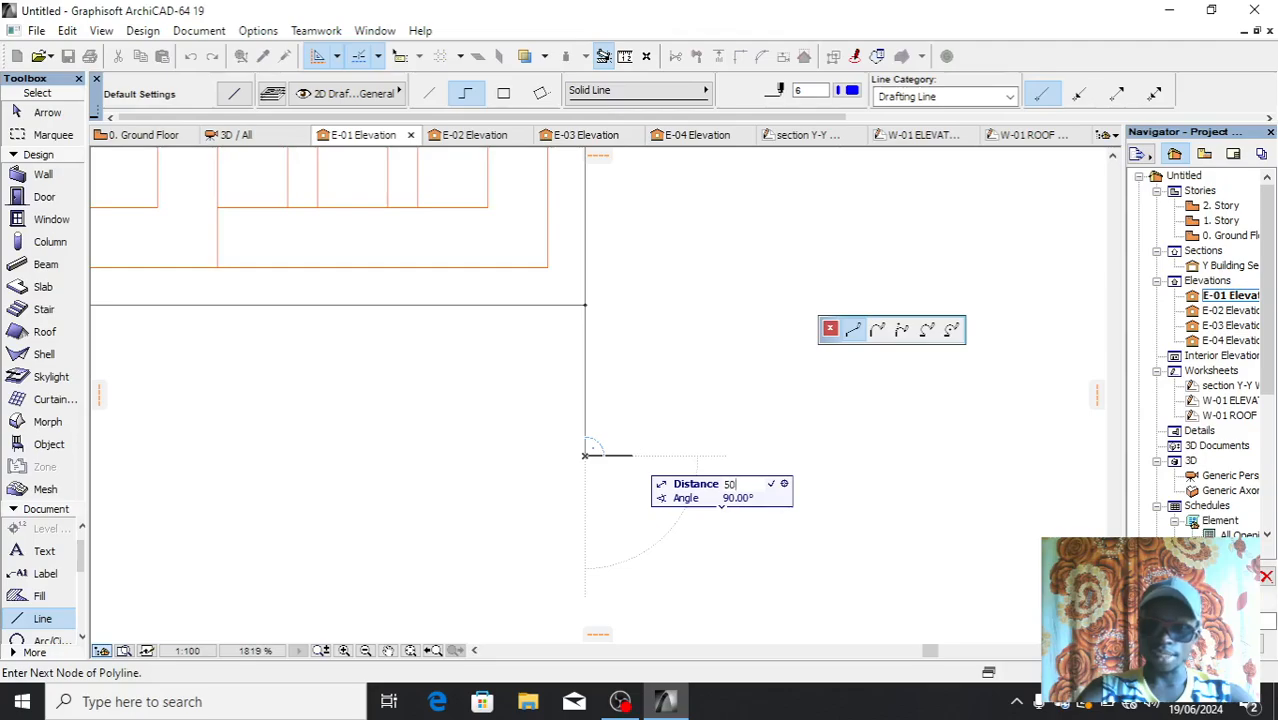
pyautogui.press('Return')
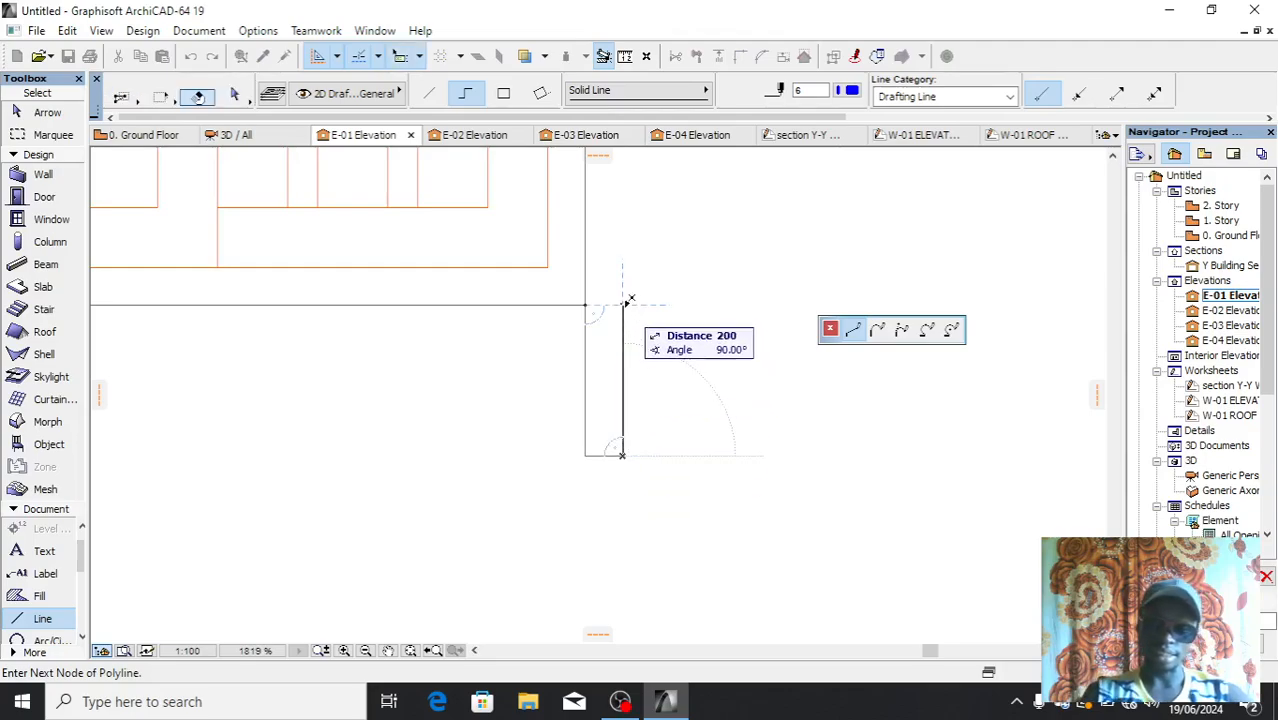
pyautogui.click(620, 305)
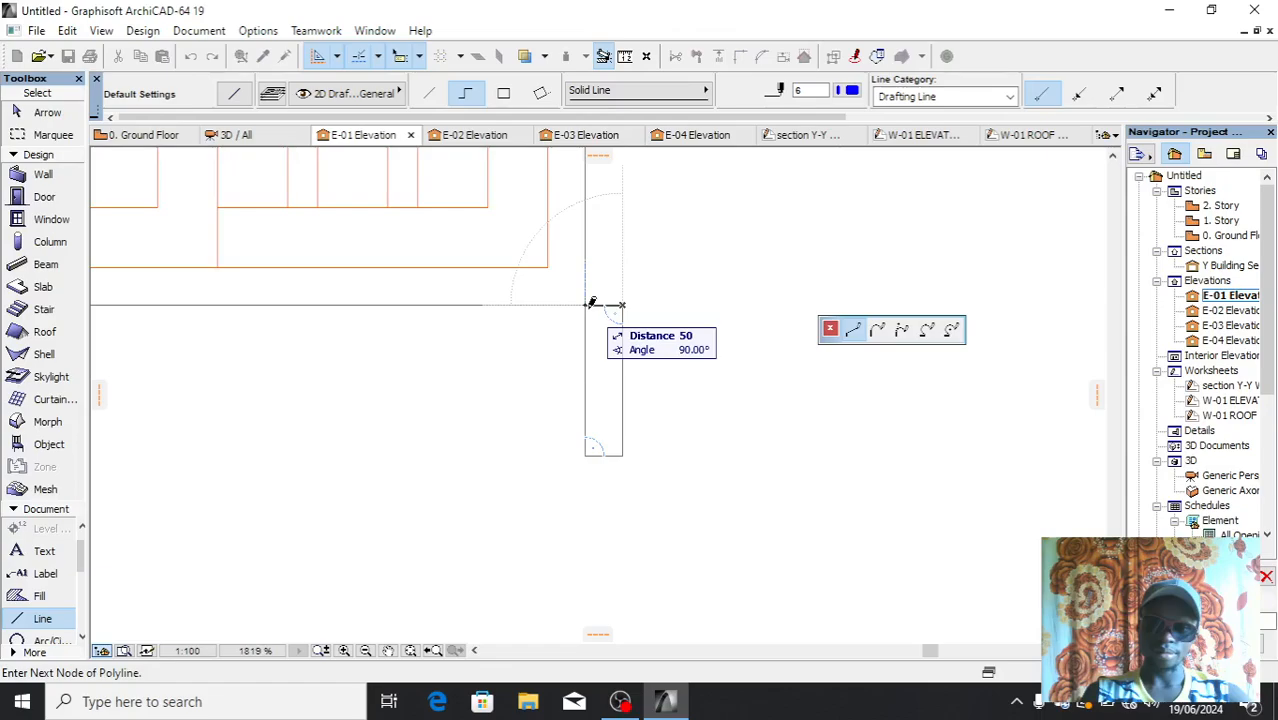
pyautogui.click(585, 305)
# Set the Line tool's pen to the green pen 4
pyautogui.scroll(-1, 740, 371)
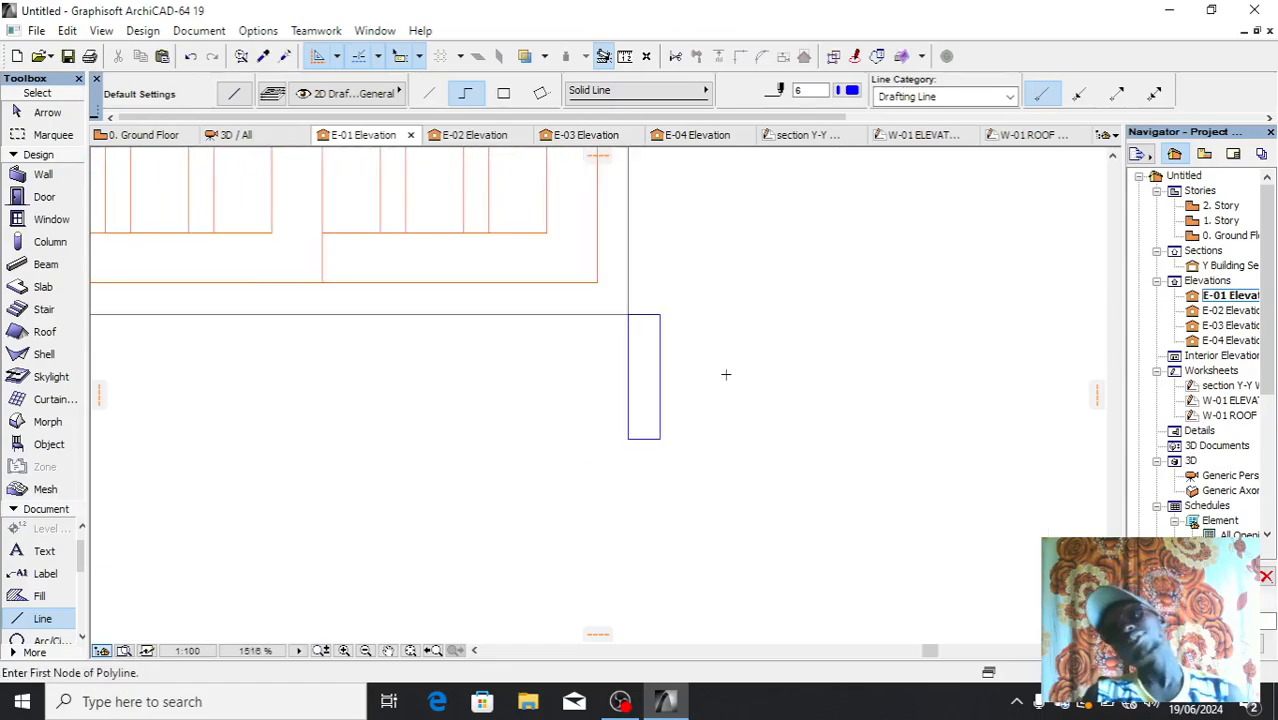
pyautogui.scroll(-1, 720, 372)
pyautogui.scroll(-6, 710, 380)
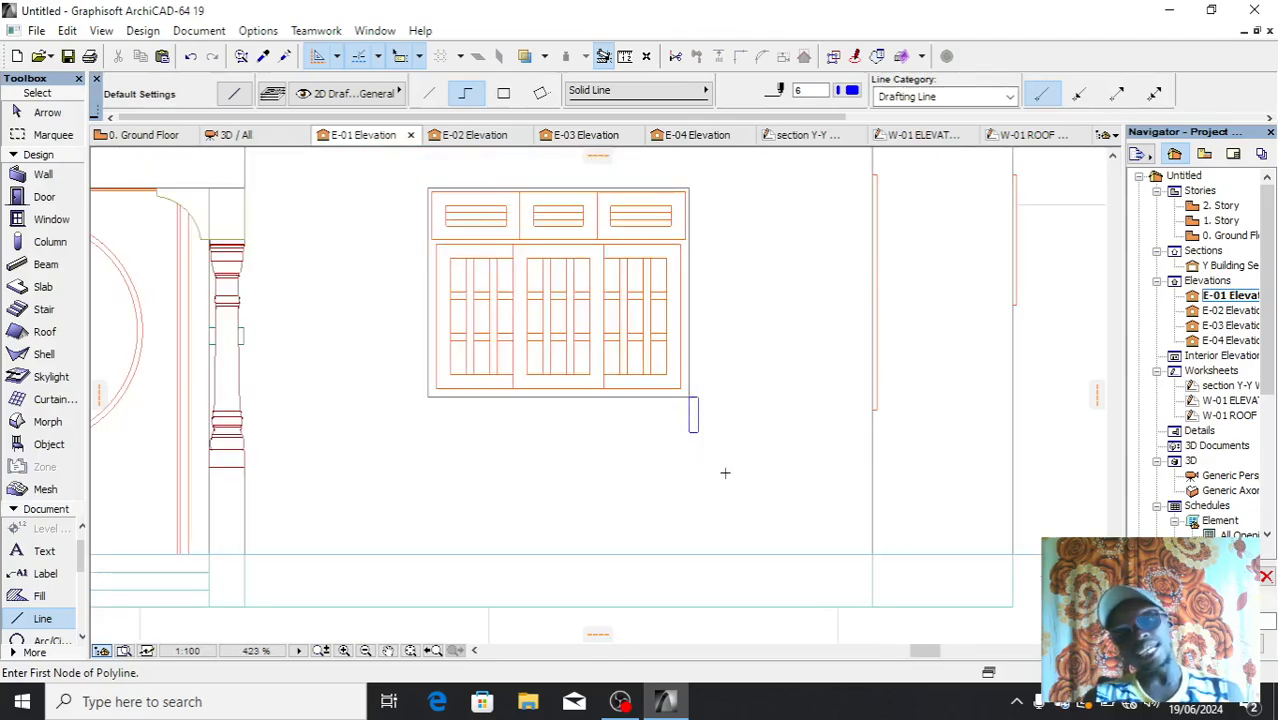
pyautogui.scroll(4, 725, 472)
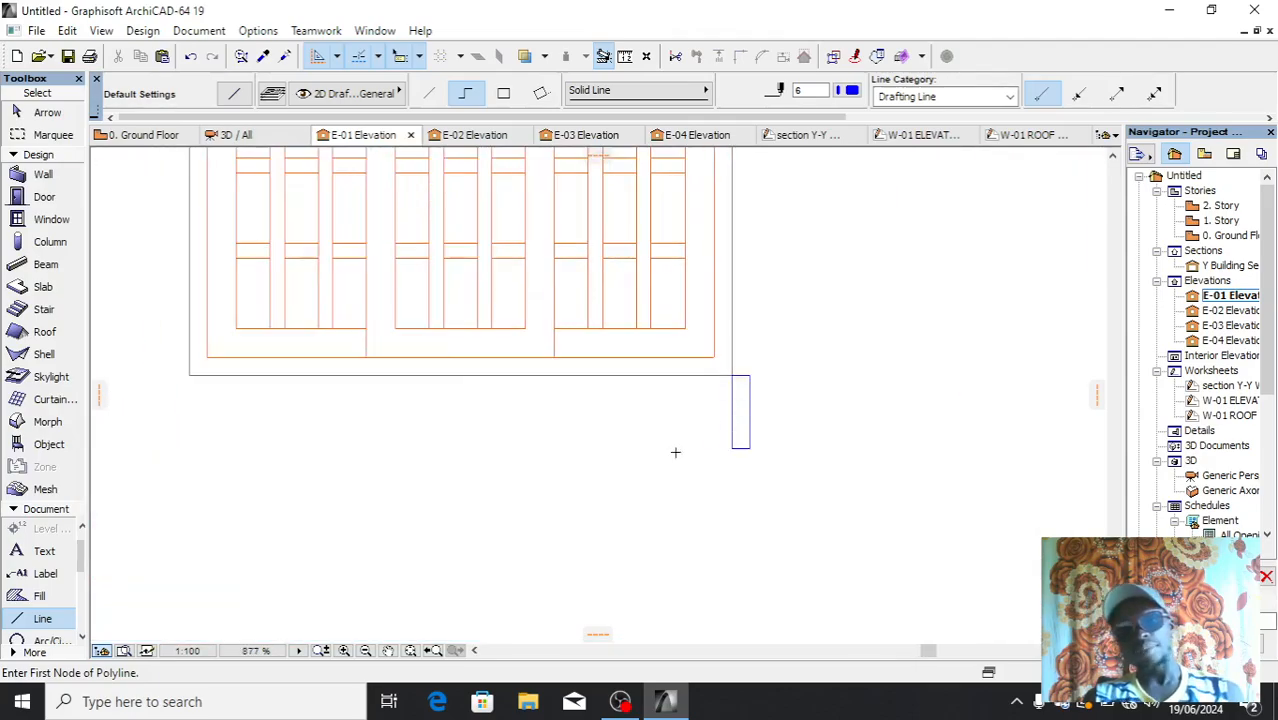
pyautogui.scroll(-4, 745, 430)
pyautogui.scroll(5, 745, 425)
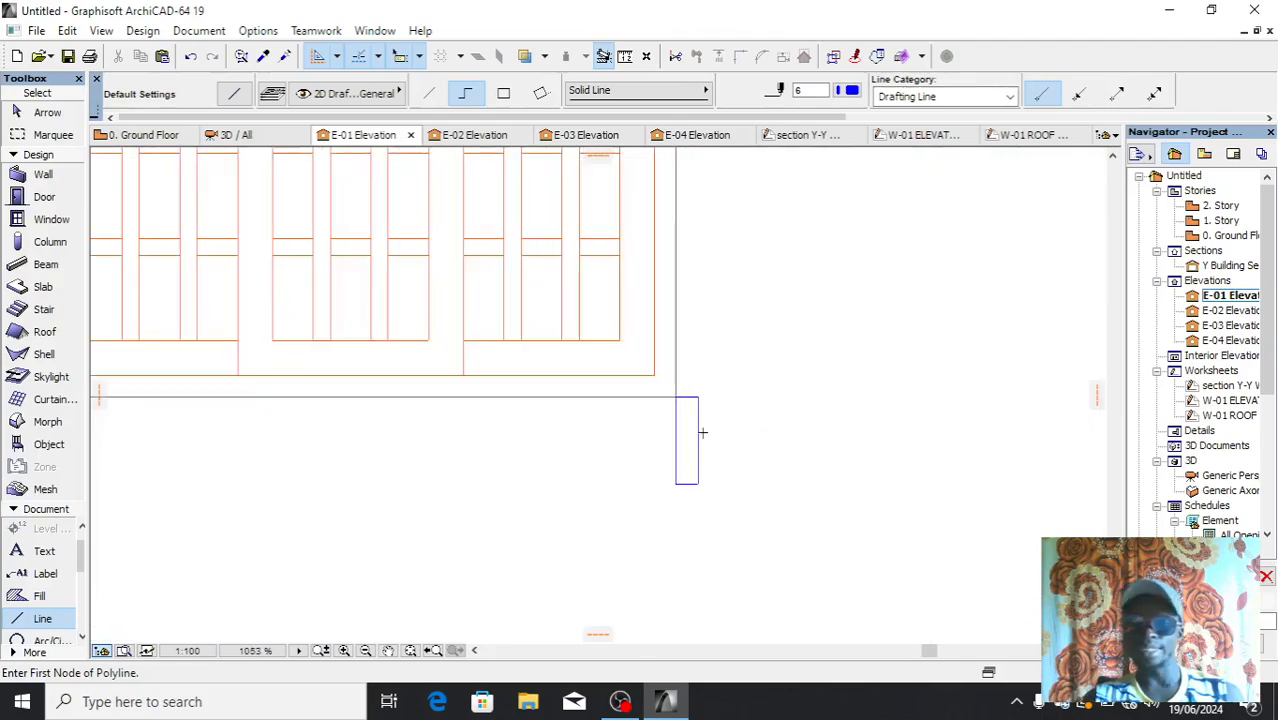
pyautogui.scroll(4, 702, 432)
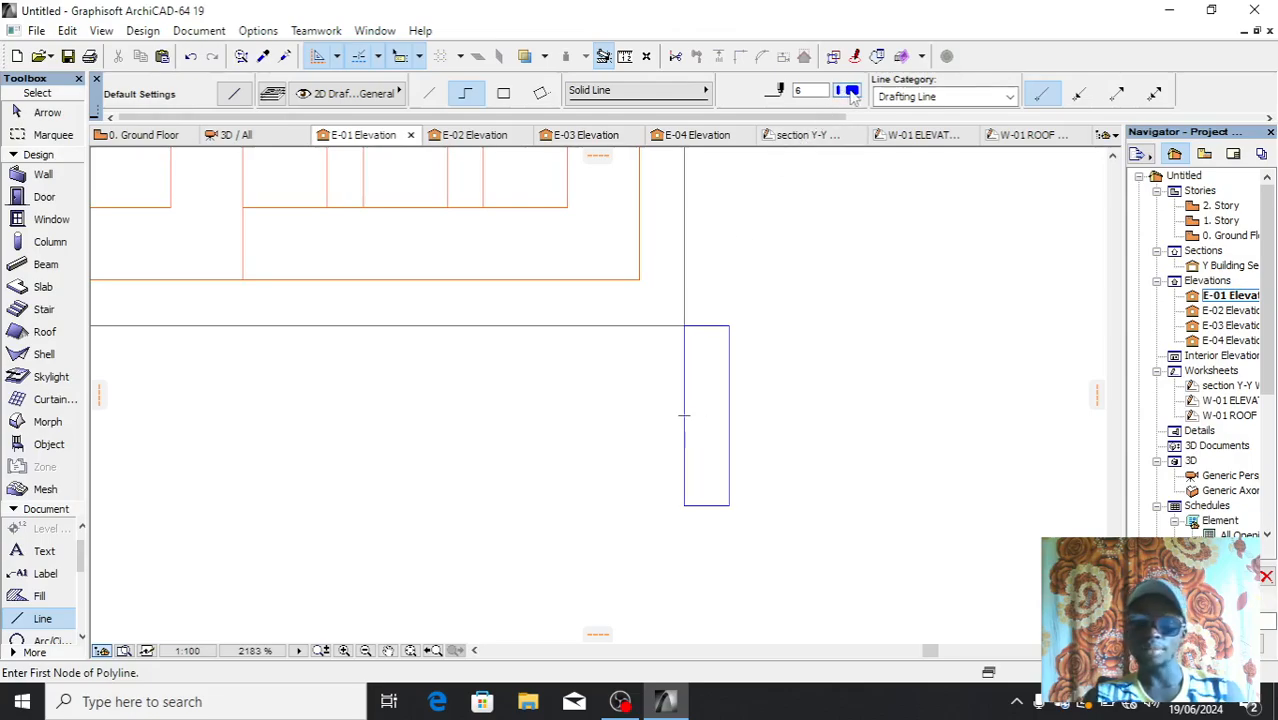
pyautogui.click(849, 92)
pyautogui.click(926, 92)
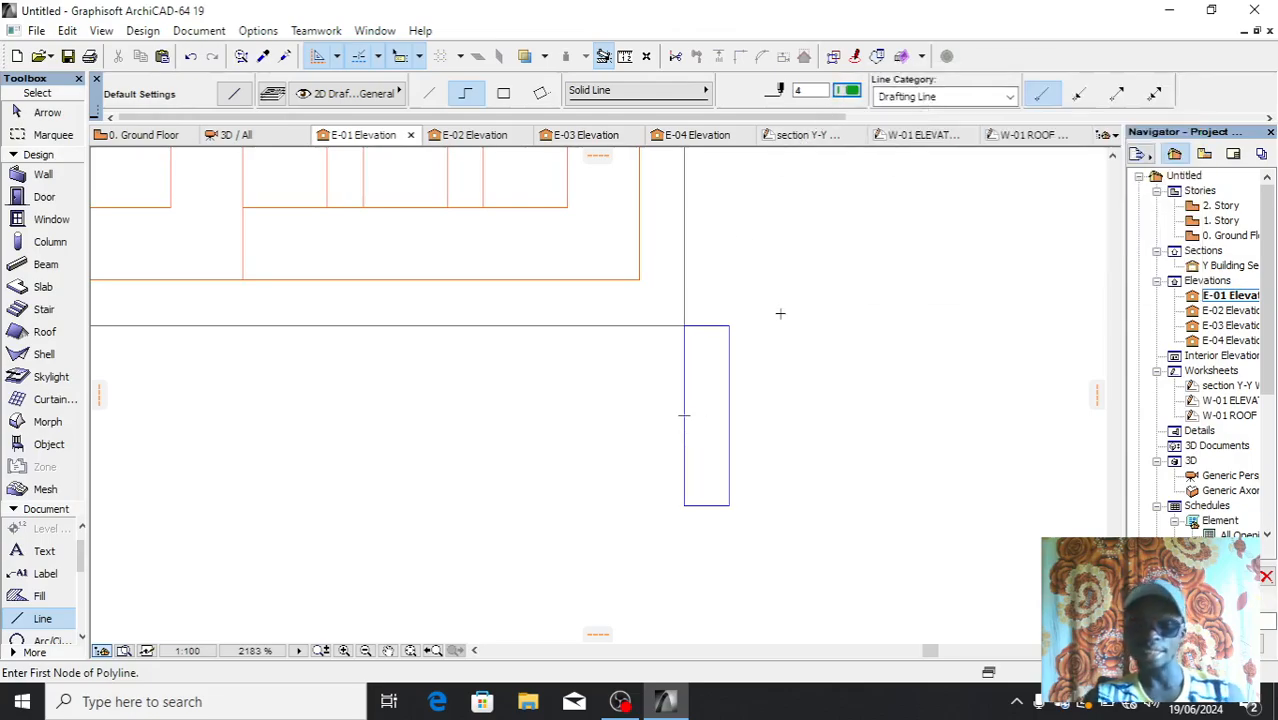
# Draw a polyline down the rectangle's outer vertical edge from its upper corner, with consecutive segments of 70, 20 and 50
pyautogui.scroll(4, 724, 367)
pyautogui.click(734, 275)
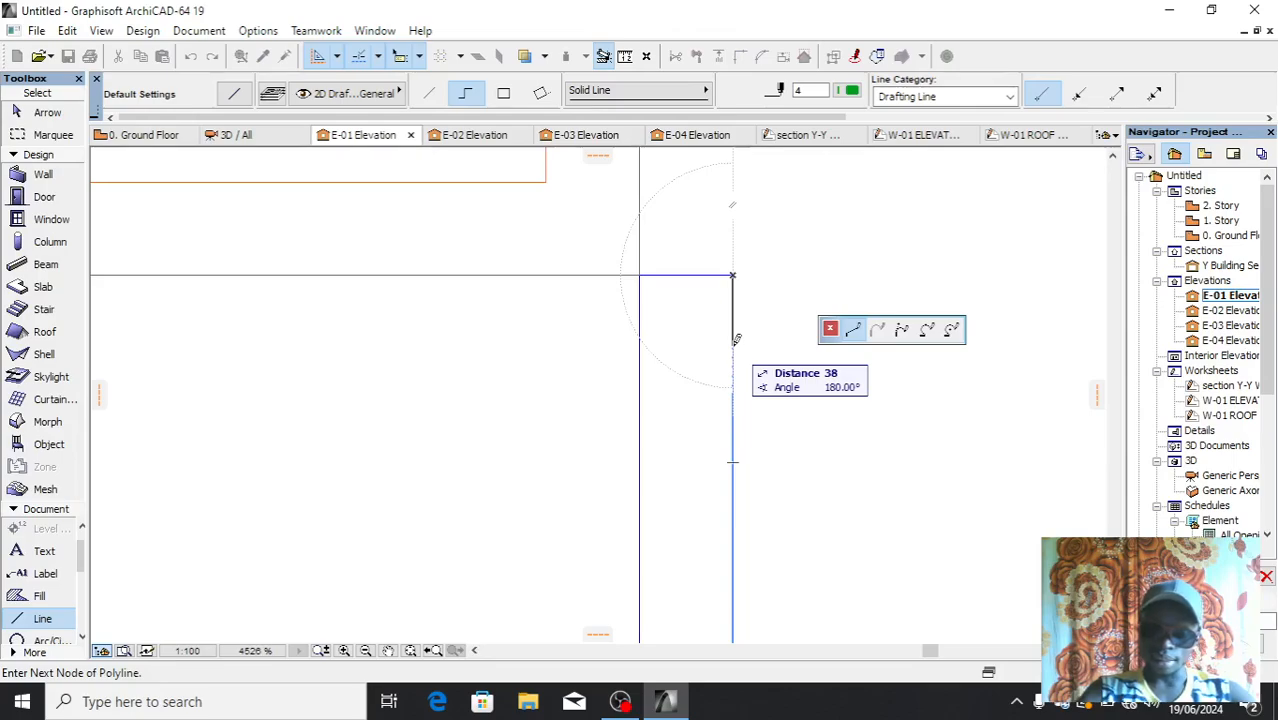
pyautogui.write('7')
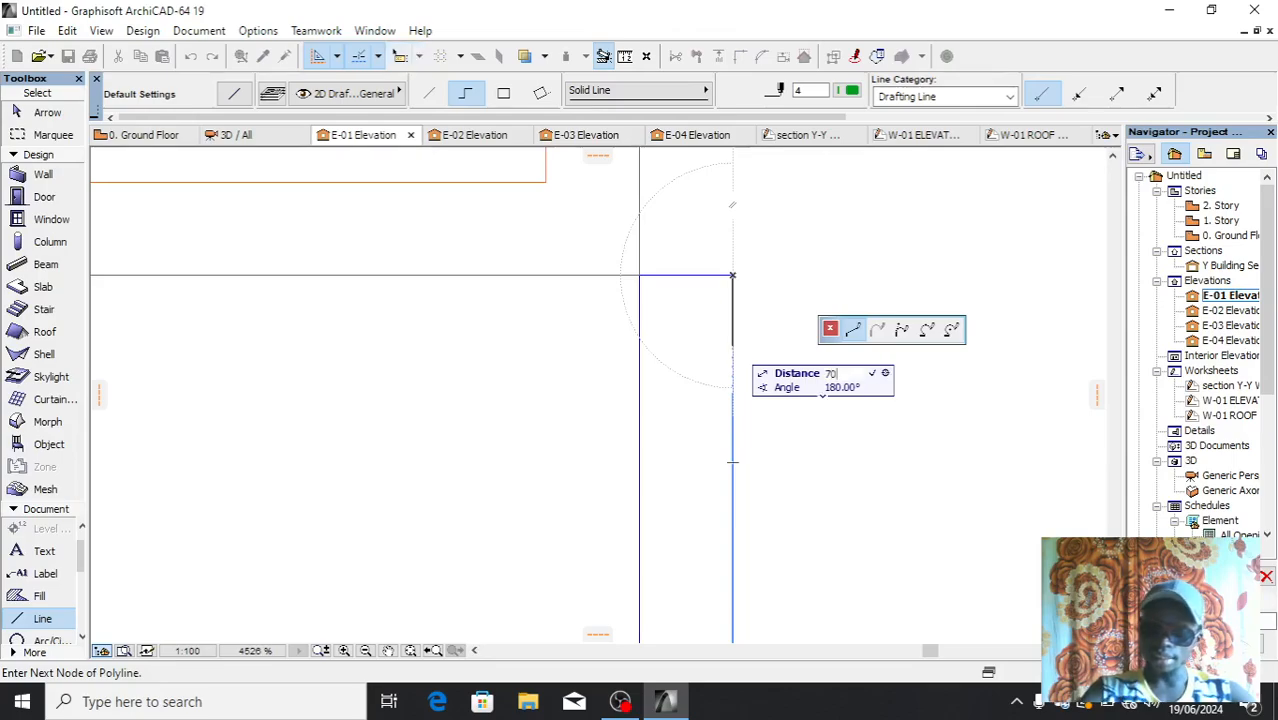
pyautogui.write('0')
pyautogui.press('Return')
pyautogui.scroll(-3, 736, 405)
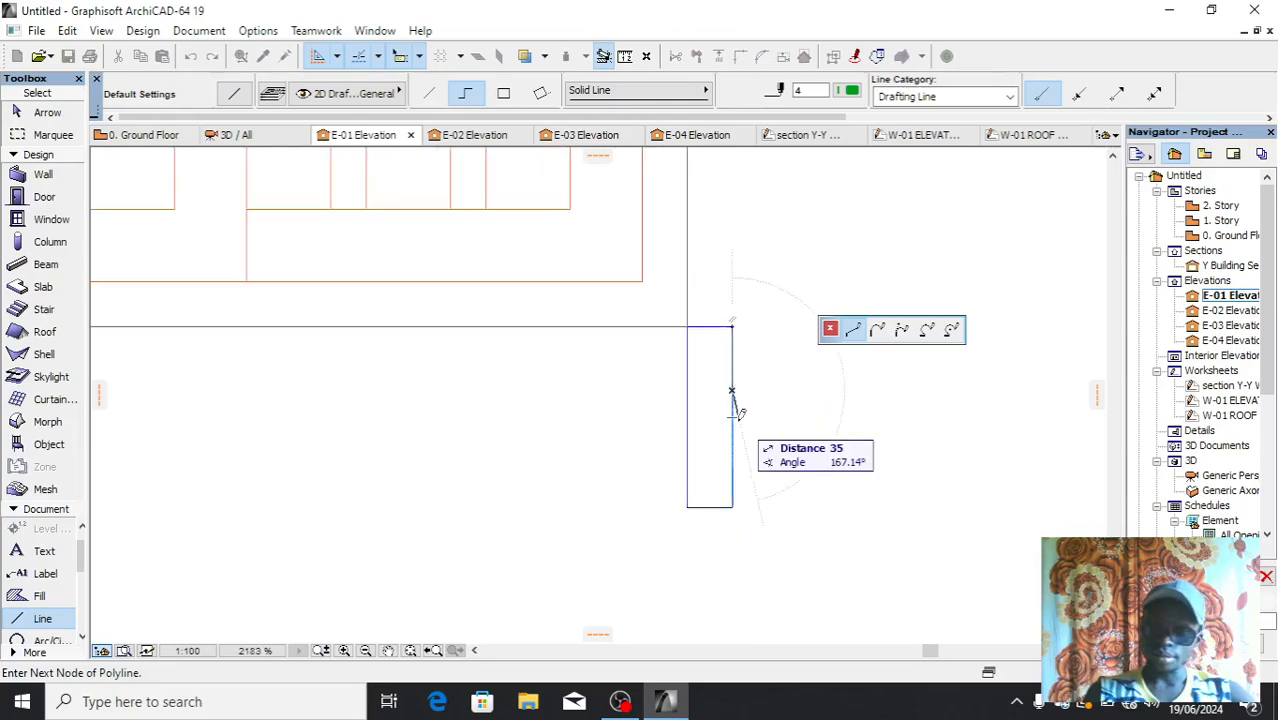
pyautogui.scroll(2, 736, 405)
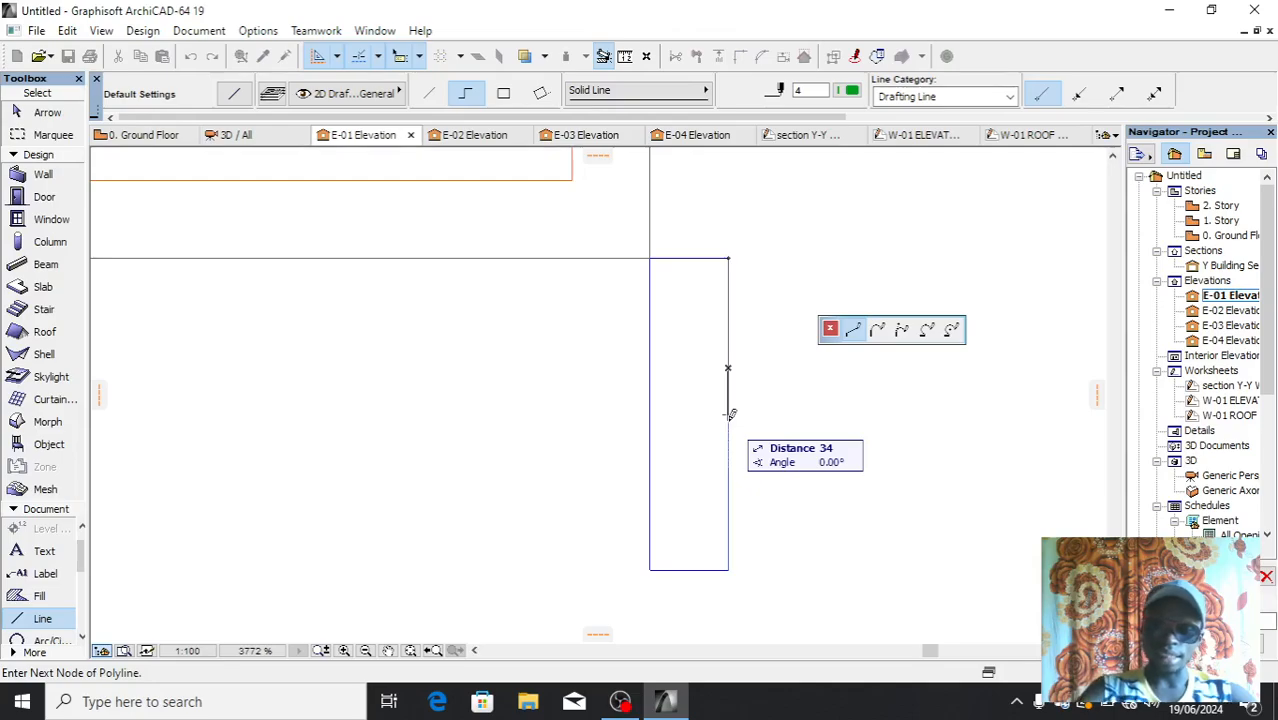
pyautogui.write('20')
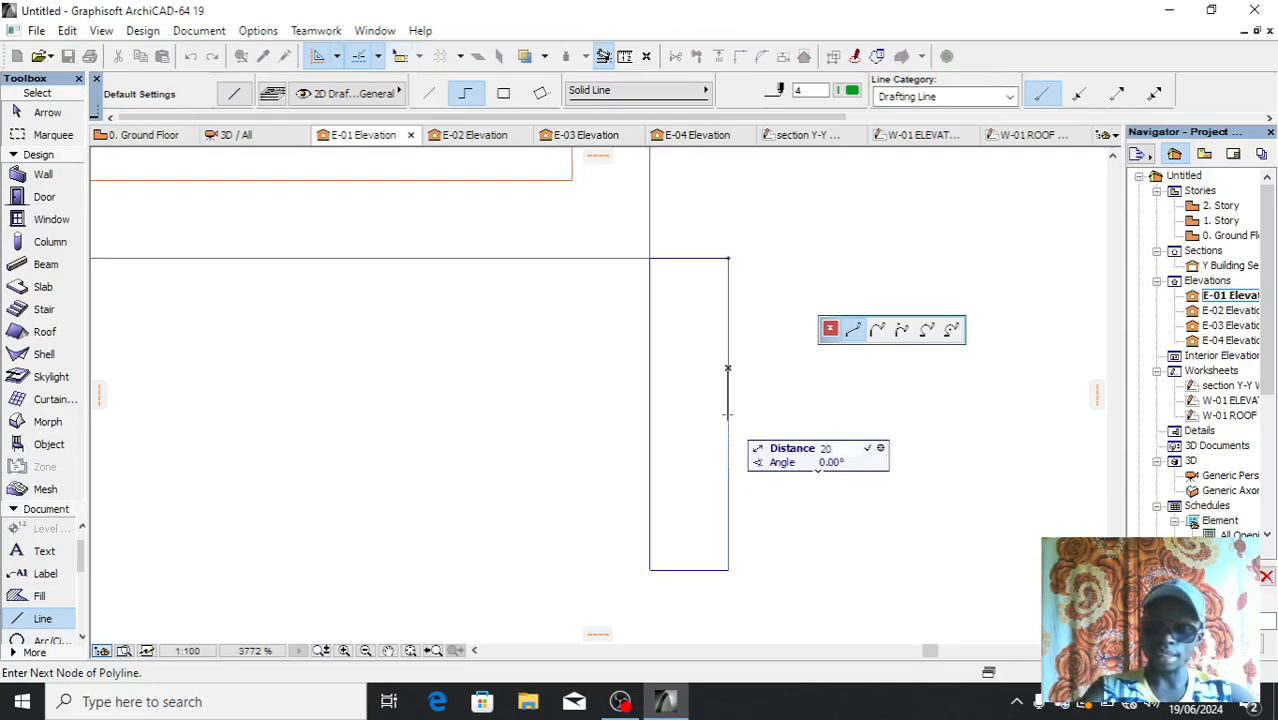
pyautogui.press('Return')
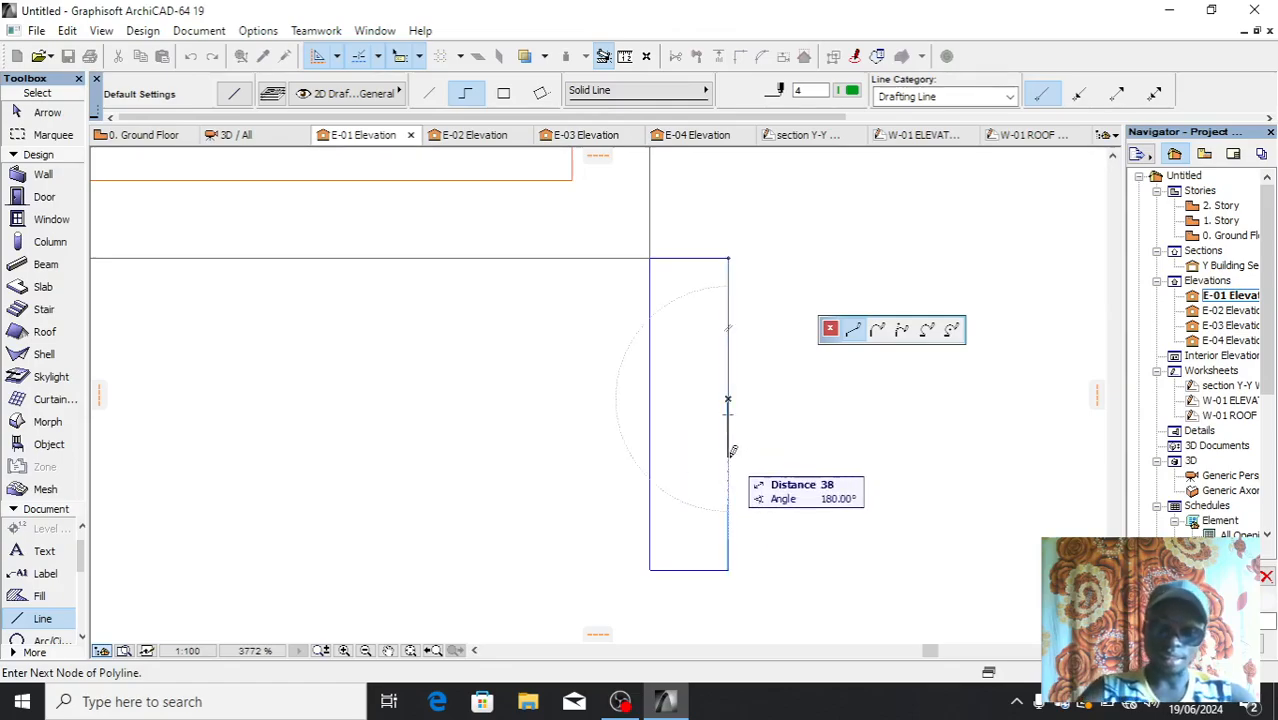
pyautogui.write('50')
pyautogui.press('Return')
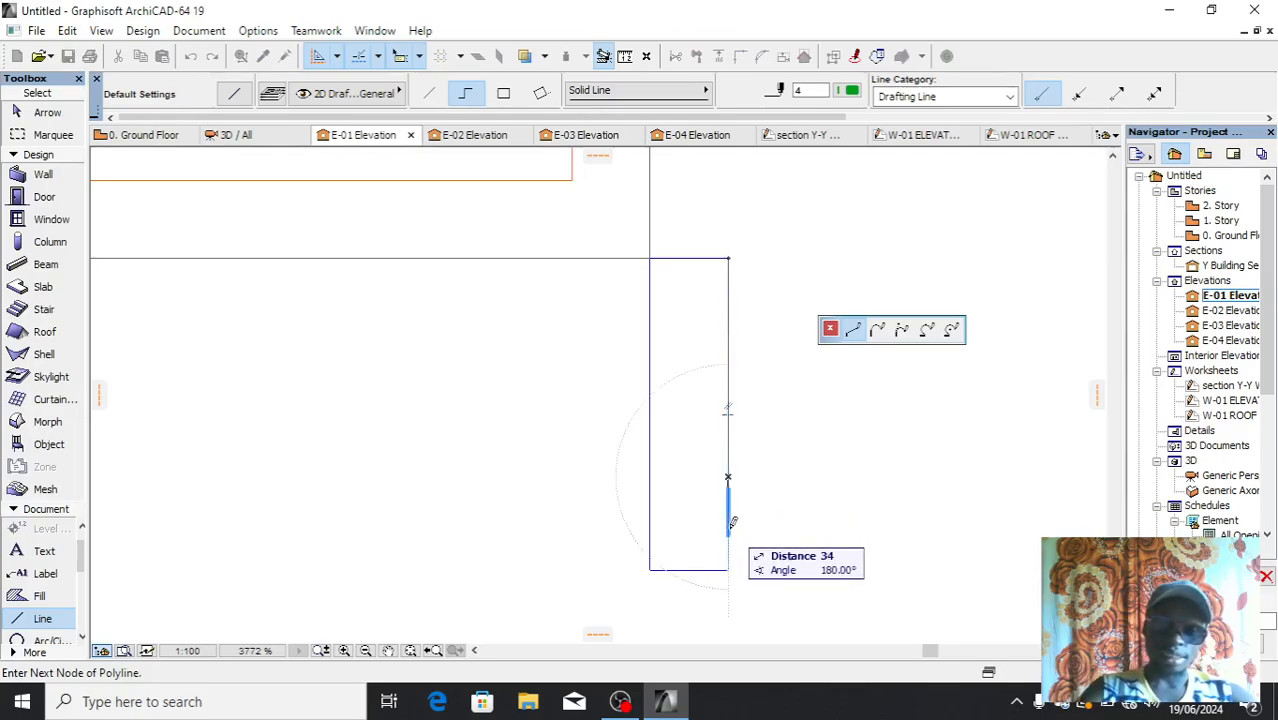
# Continue the polyline with a short vertical segment and end it with a diagonal to about the middle of the rectangle's bottom edge
pyautogui.click(731, 502)
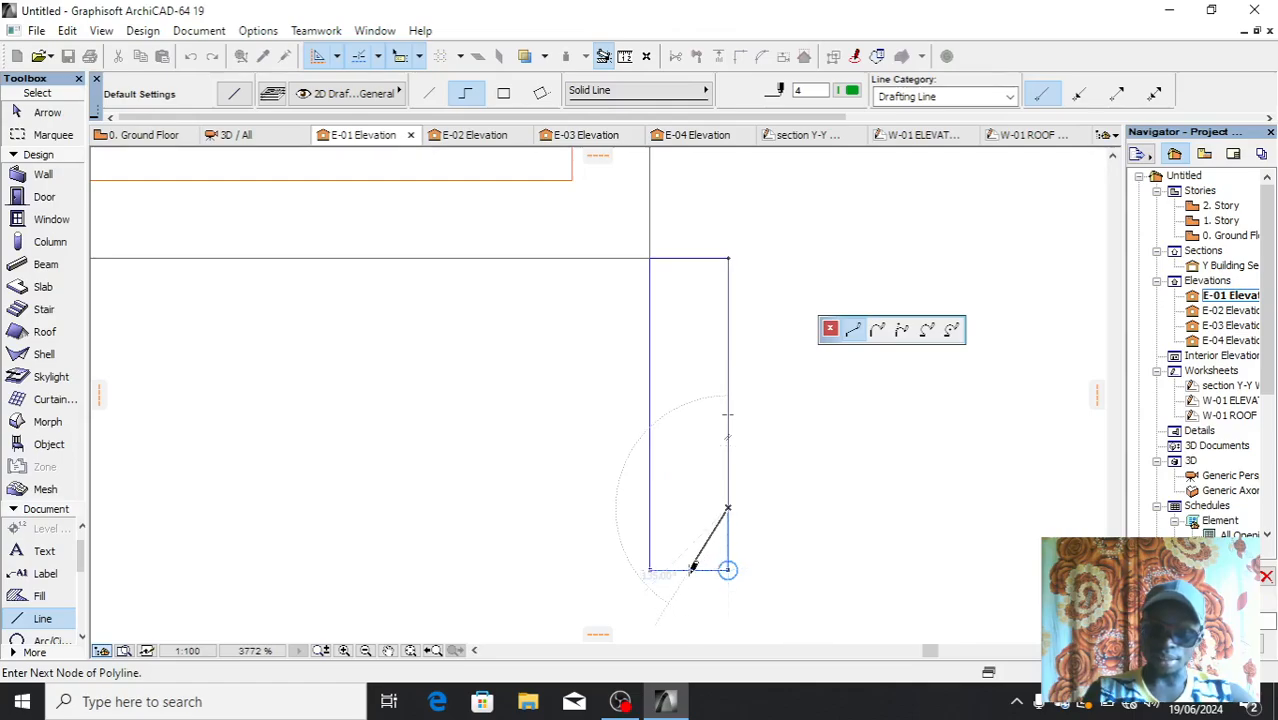
pyautogui.click(692, 566)
pyautogui.click(692, 566)
pyautogui.scroll(-1, 719, 542)
pyautogui.scroll(2, 722, 534)
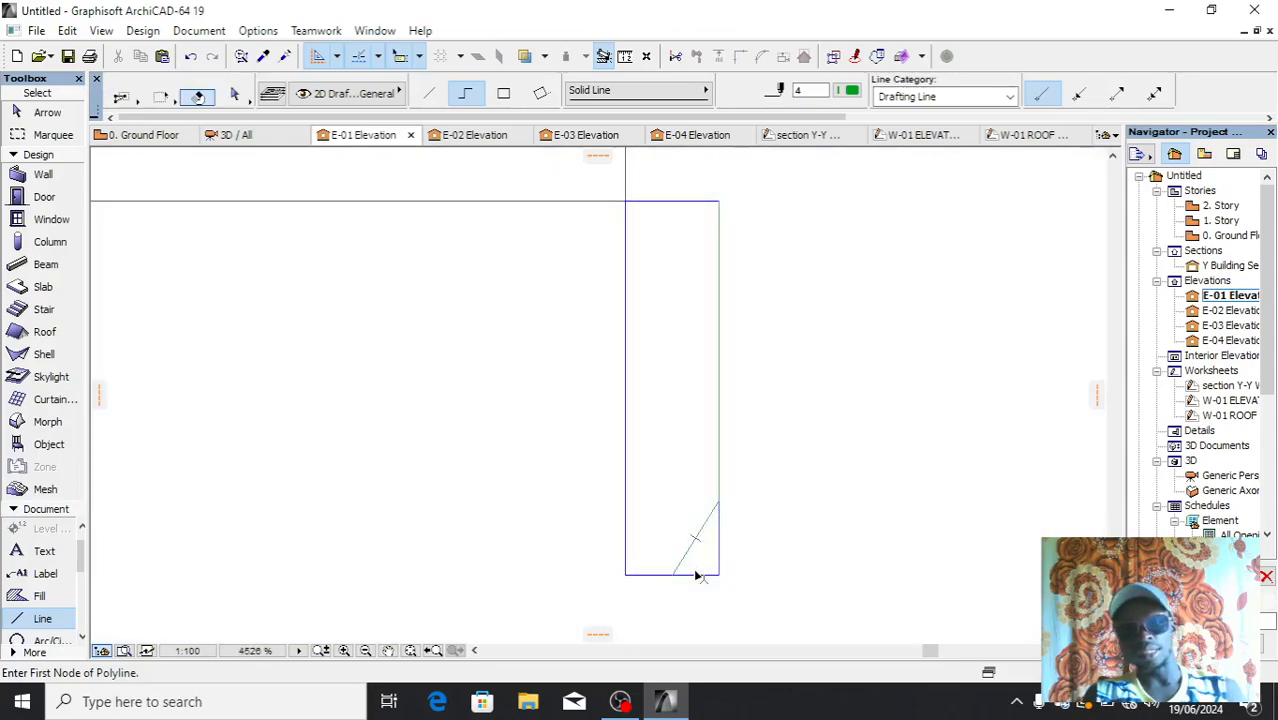
# Delete the rectangle's outer vertical line beneath the green polyline
pyautogui.hotkey('ctrl', 'a')
pyautogui.press('shift')
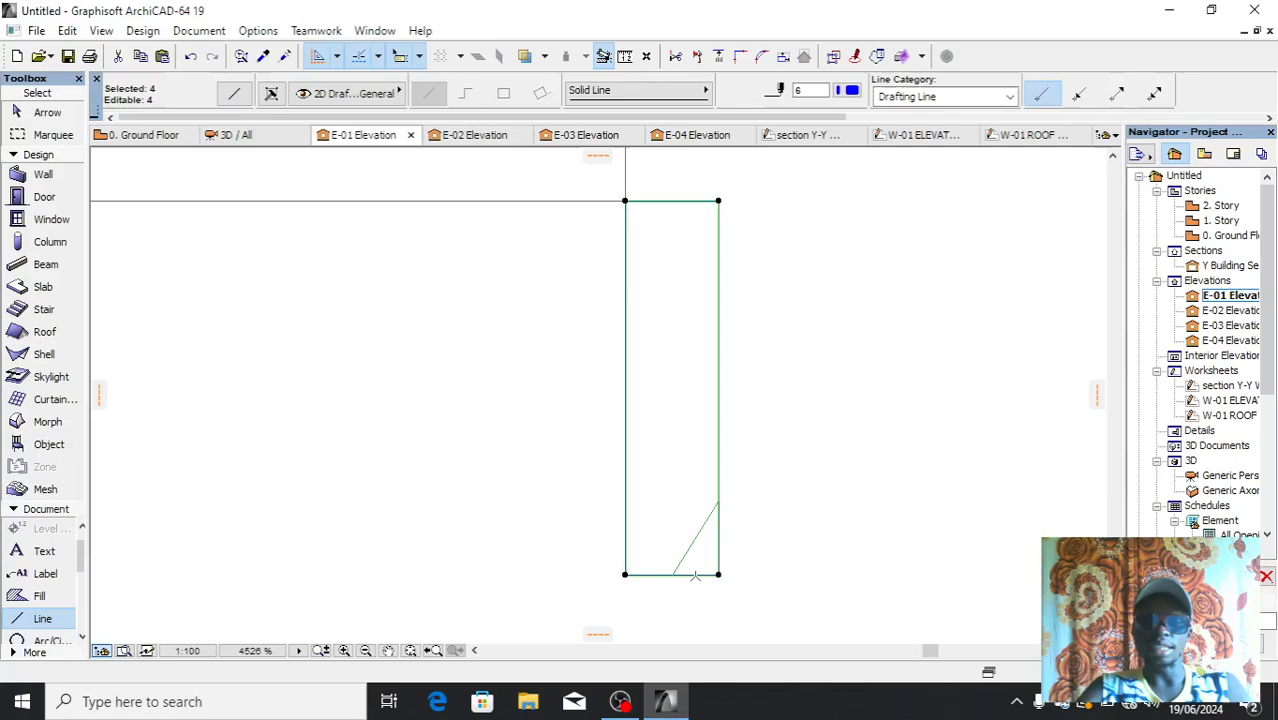
pyautogui.press('Escape')
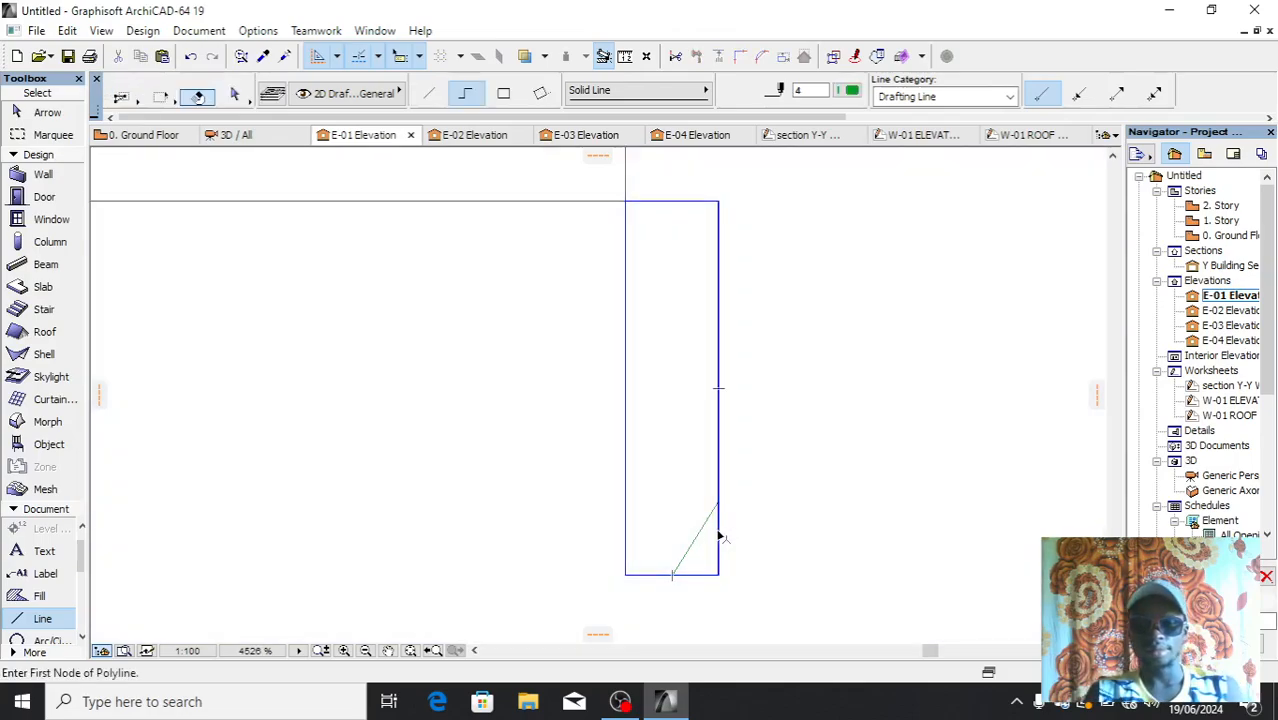
pyautogui.keyDown('shift'); pyautogui.click(719, 538); pyautogui.keyUp('shift')
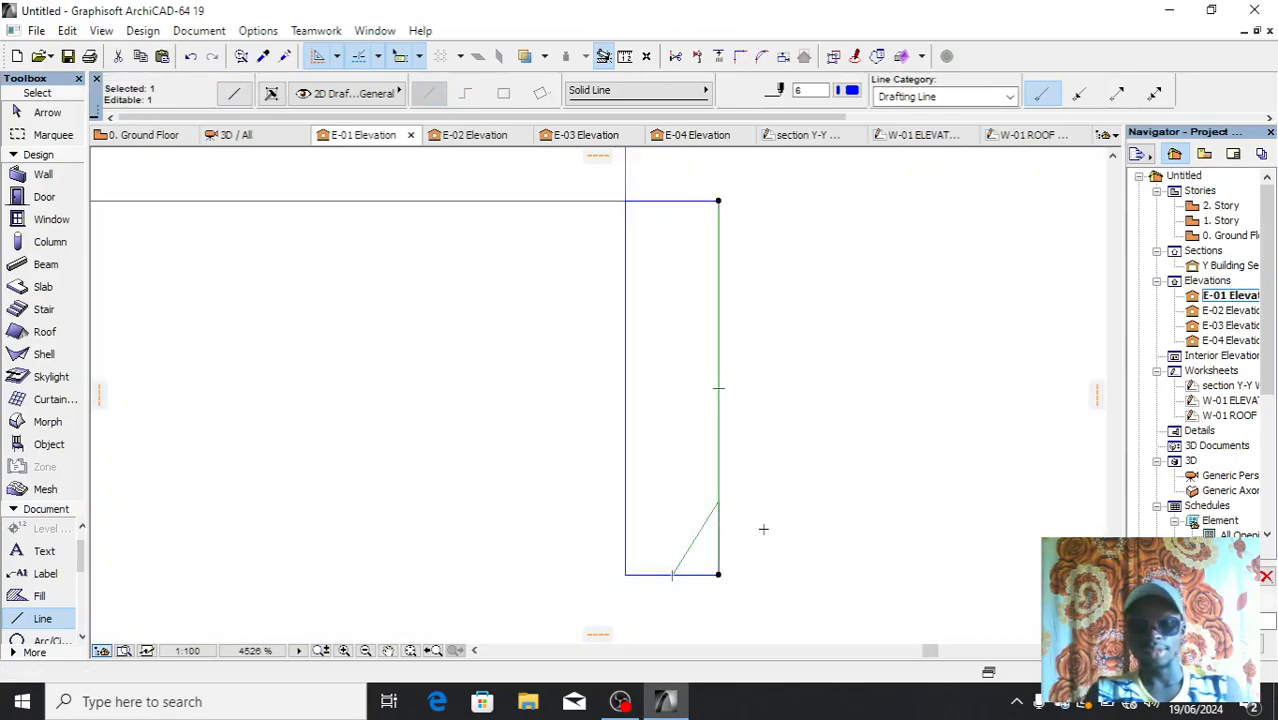
pyautogui.press('Escape')
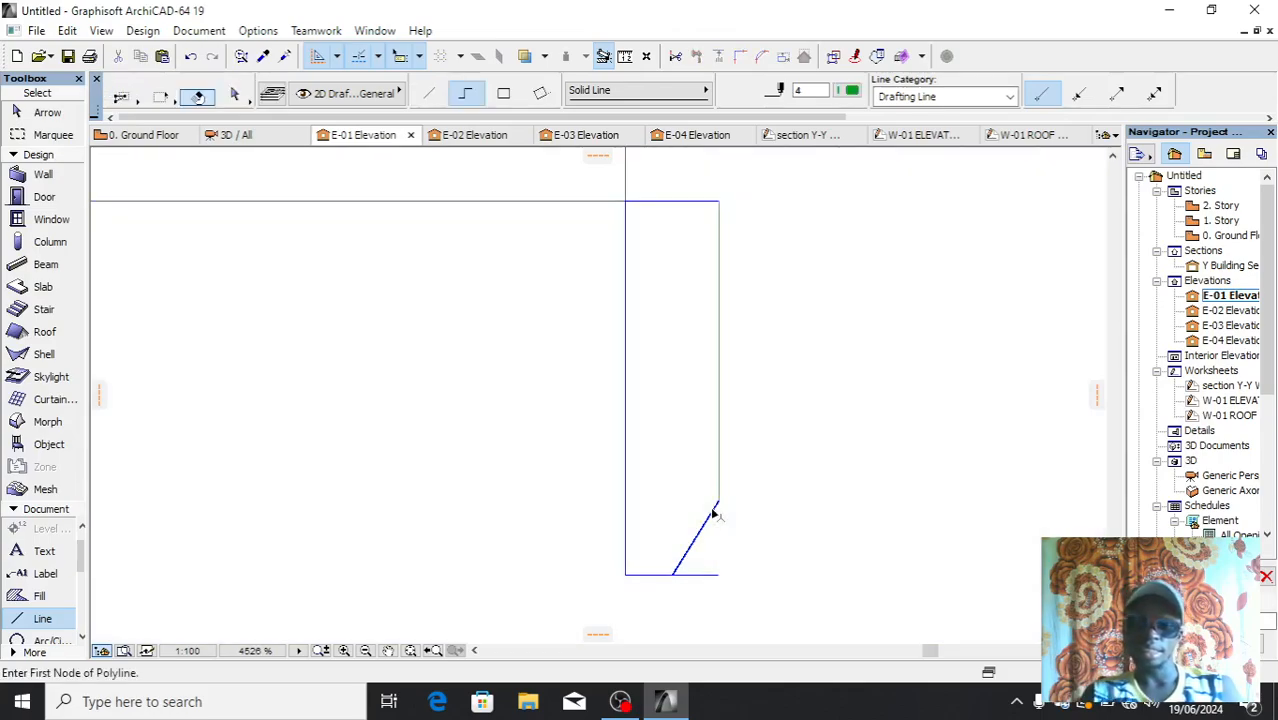
# Select the green polyline and curve its upper 20-long segment into an inward arc
pyautogui.keyDown('shift'); pyautogui.click(713, 513); pyautogui.keyUp('shift')
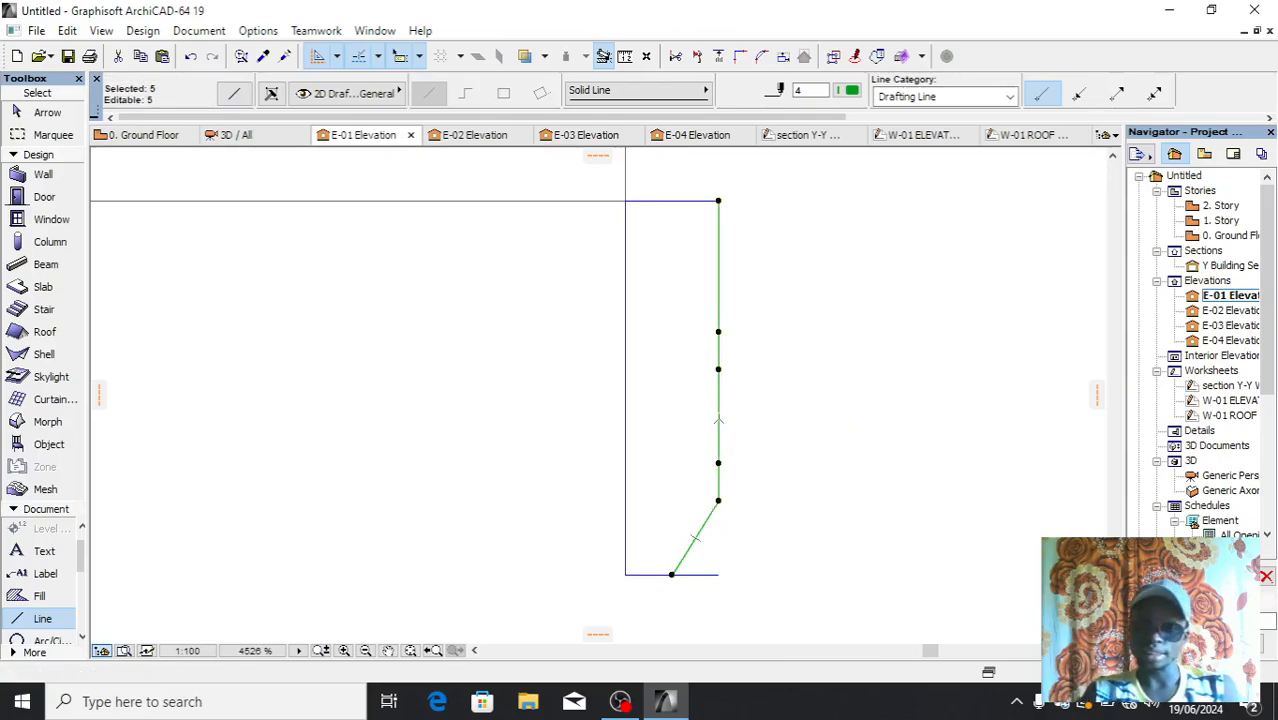
pyautogui.scroll(2, 749, 483)
pyautogui.scroll(-1, 706, 463)
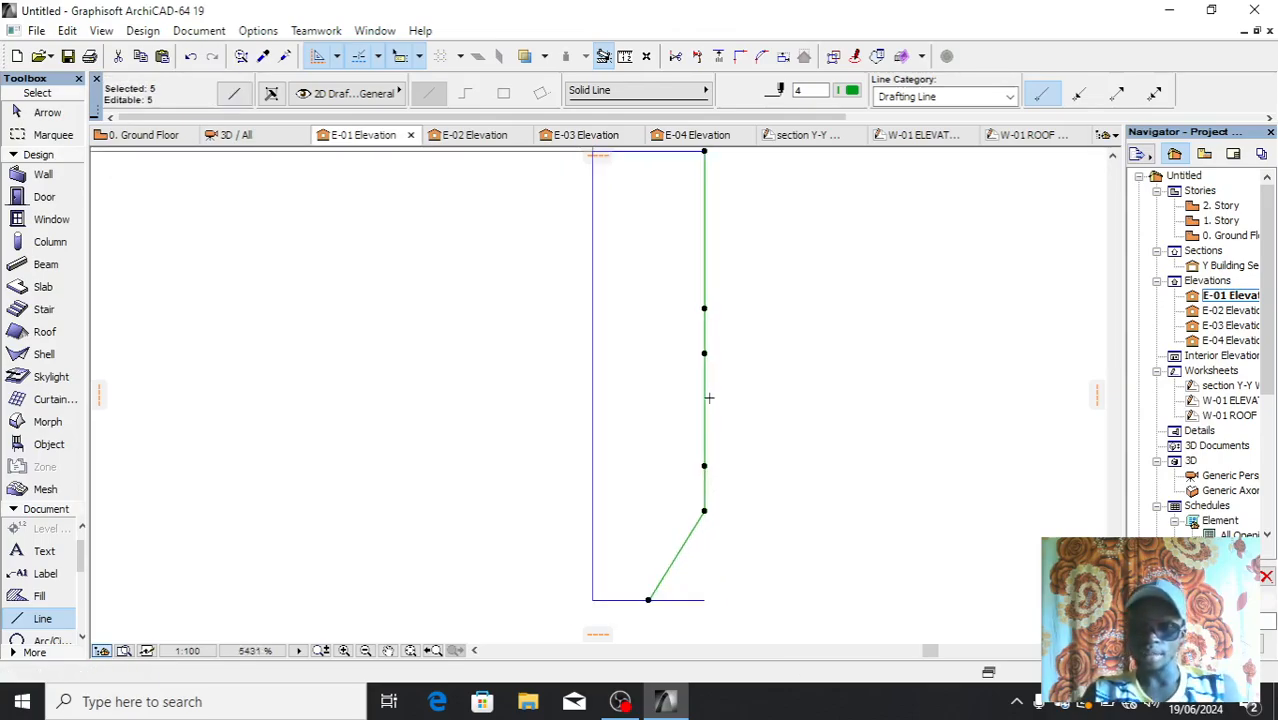
pyautogui.scroll(-1, 704, 336)
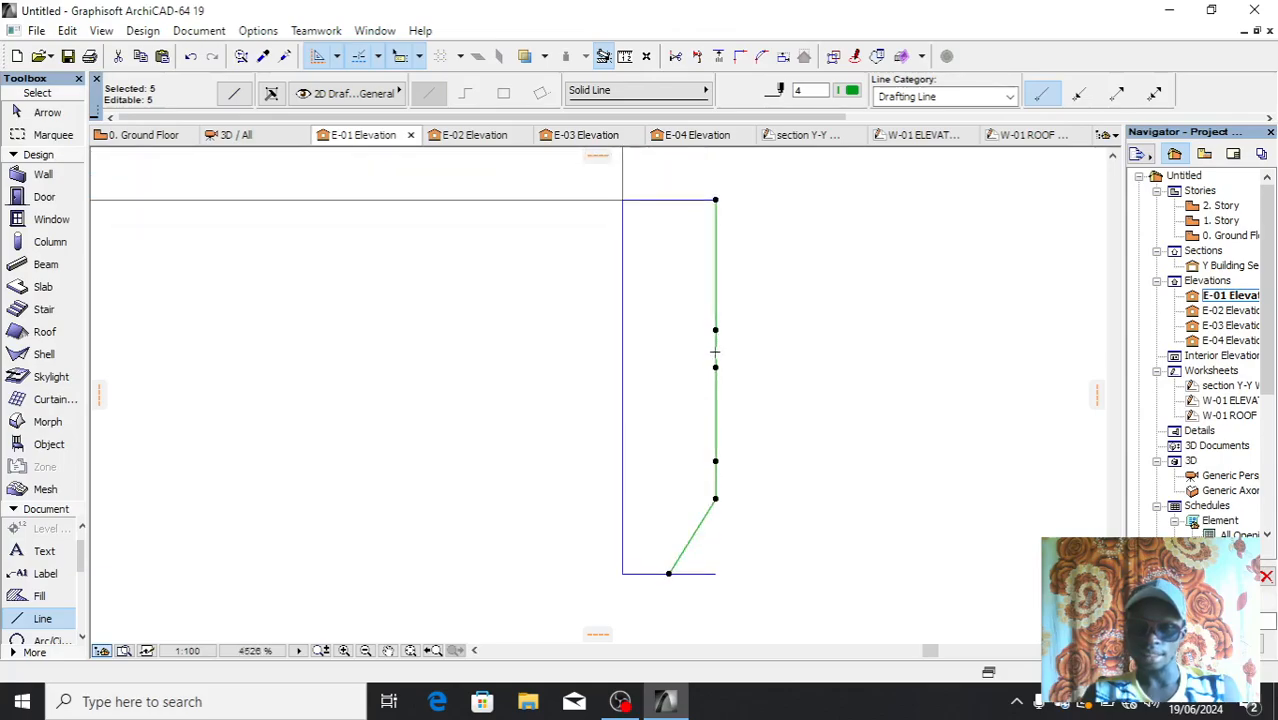
pyautogui.click(716, 347)
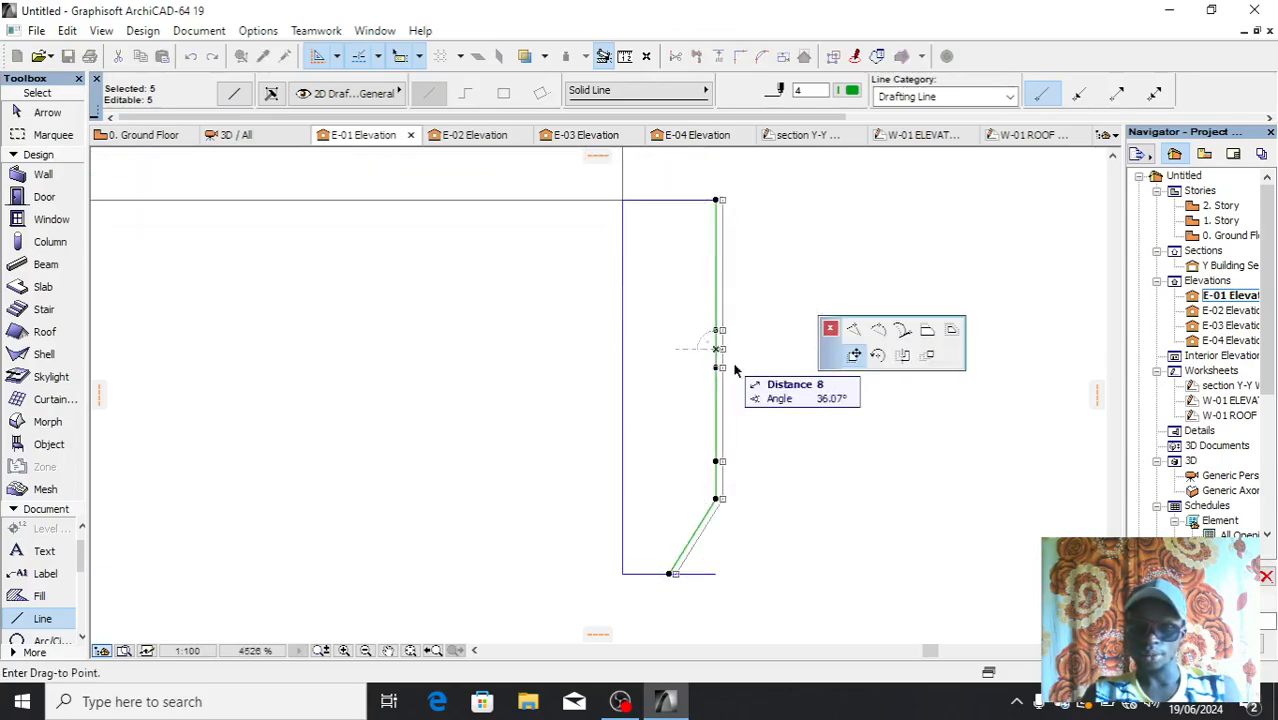
pyautogui.click(878, 331)
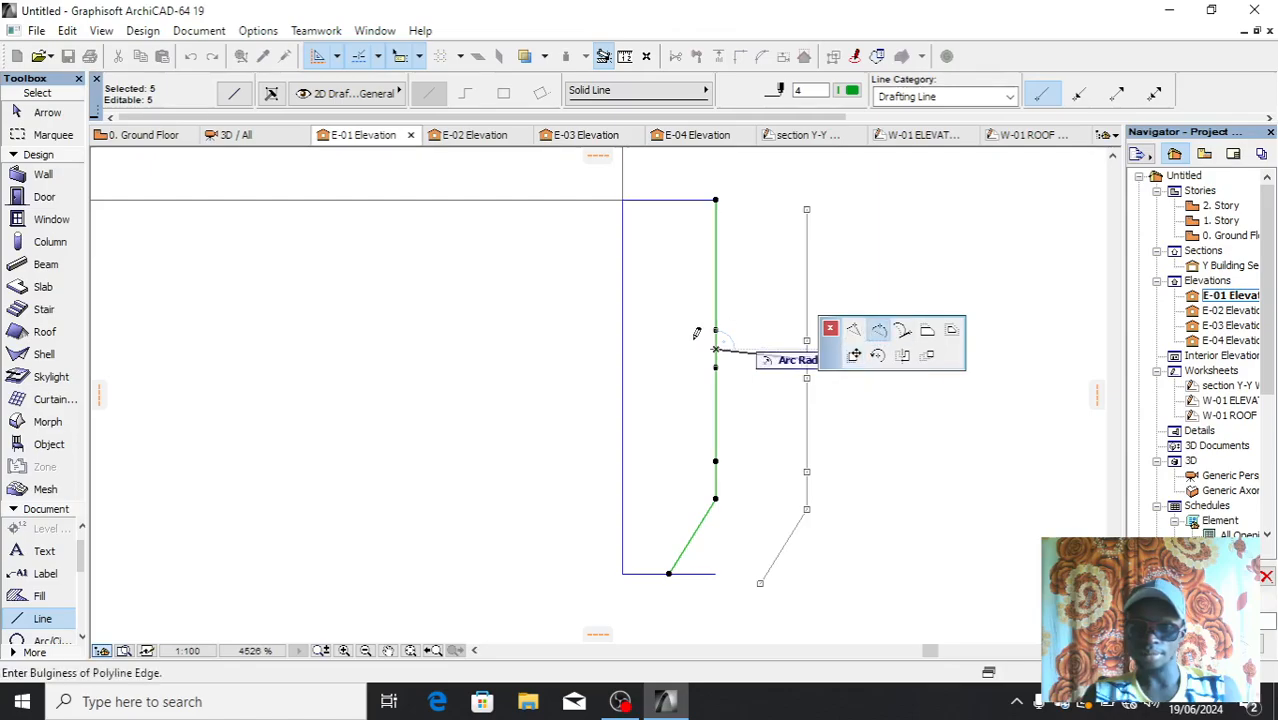
pyautogui.click(703, 340)
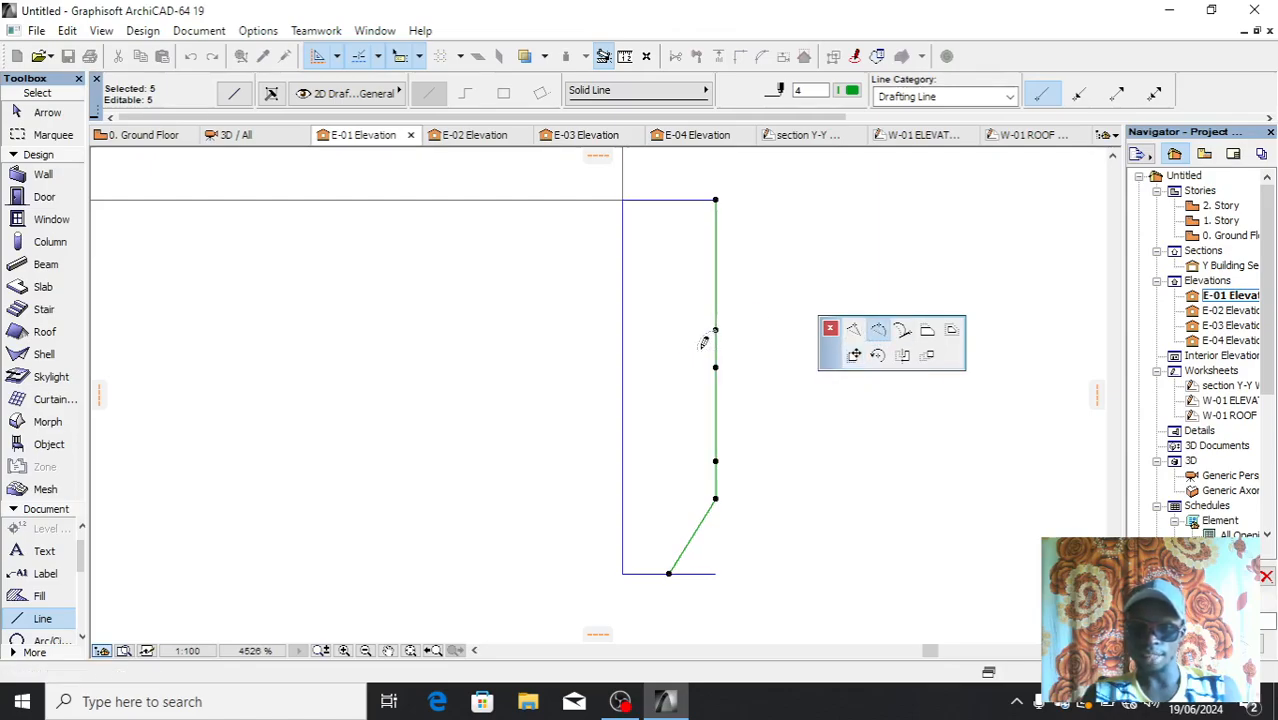
# Curve the short segment just above the diagonal into an inward arc with a radius of about 11
pyautogui.scroll(1, 737, 420)
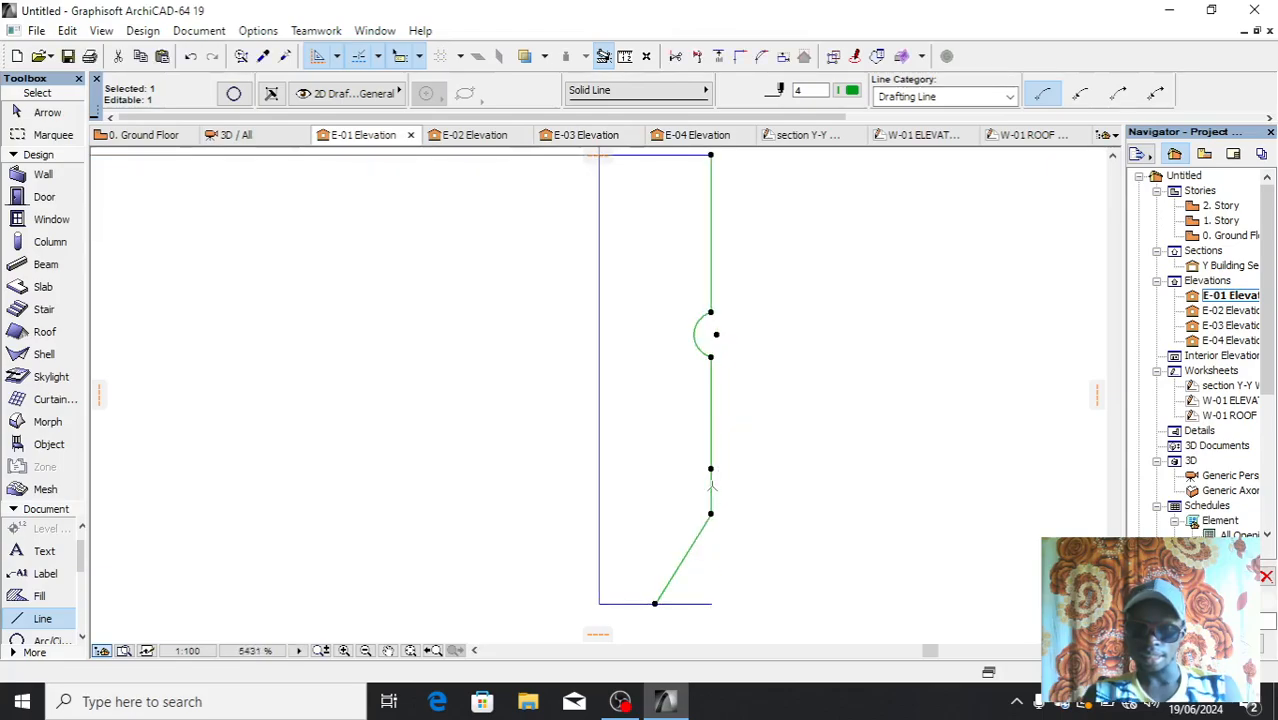
pyautogui.click(711, 489)
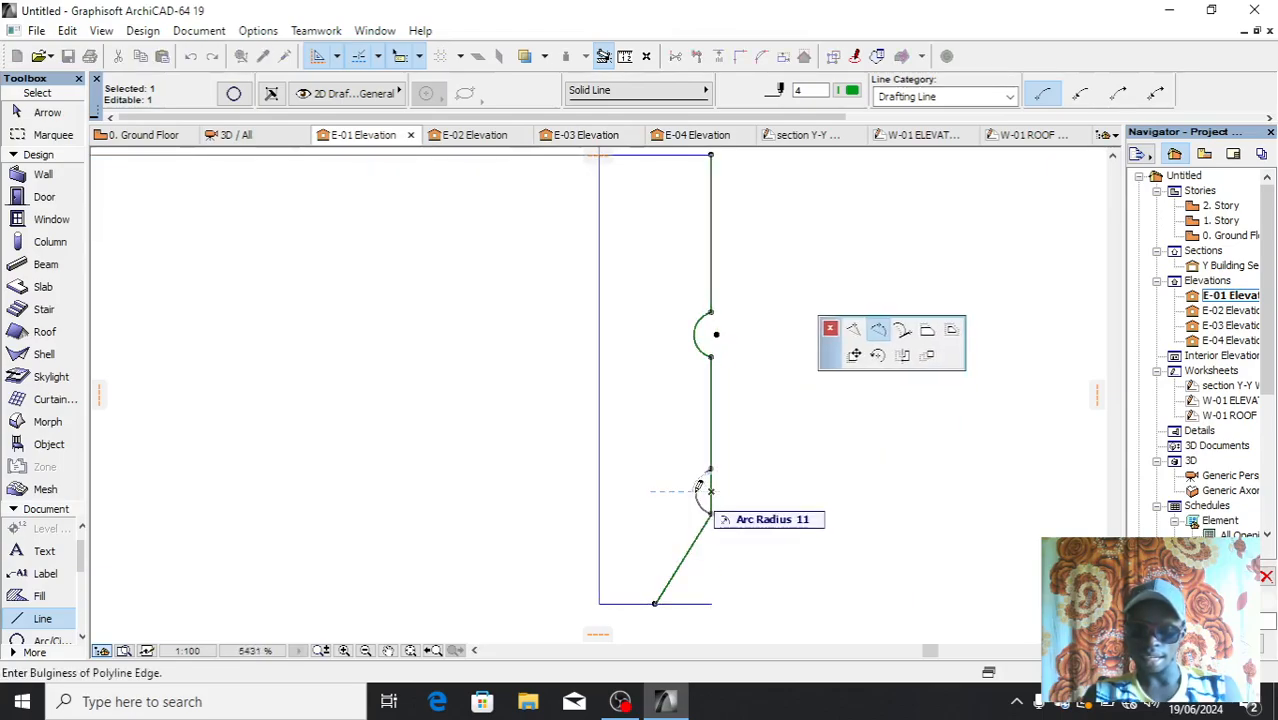
pyautogui.click(695, 489)
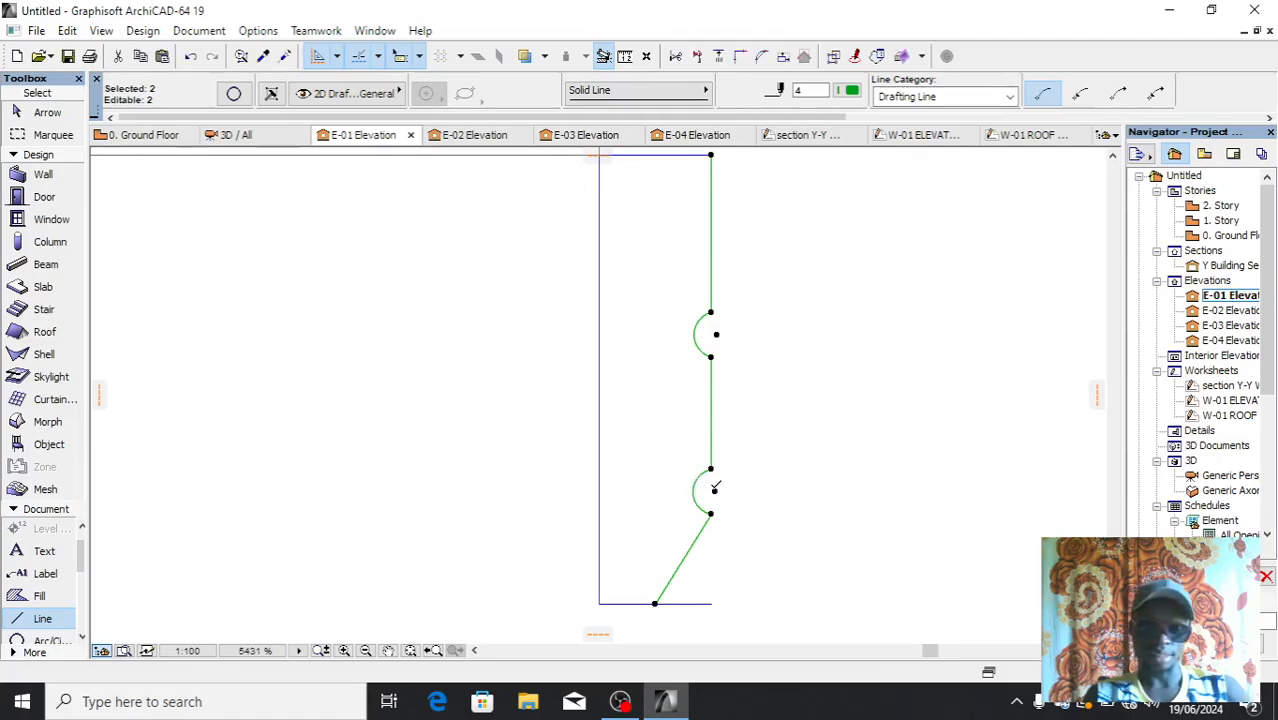
pyautogui.hotkey('ctrl', 'd')
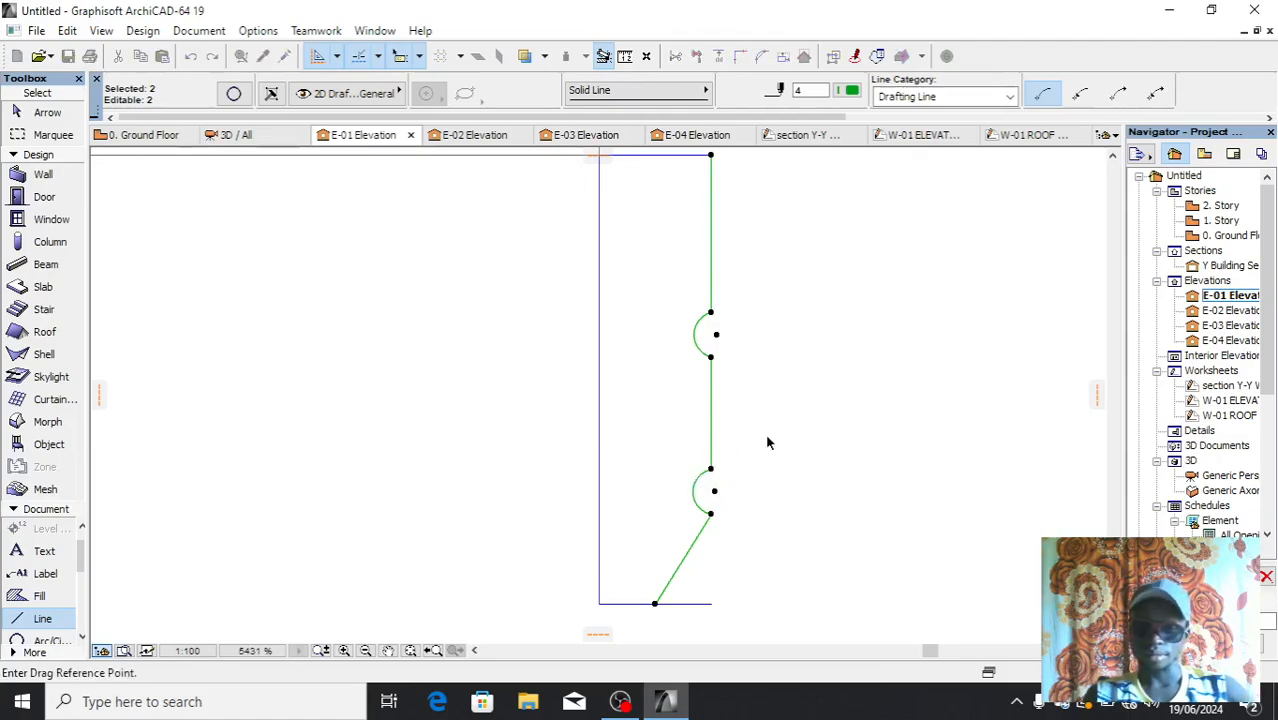
pyautogui.rightClick(782, 430)
pyautogui.click(829, 604)
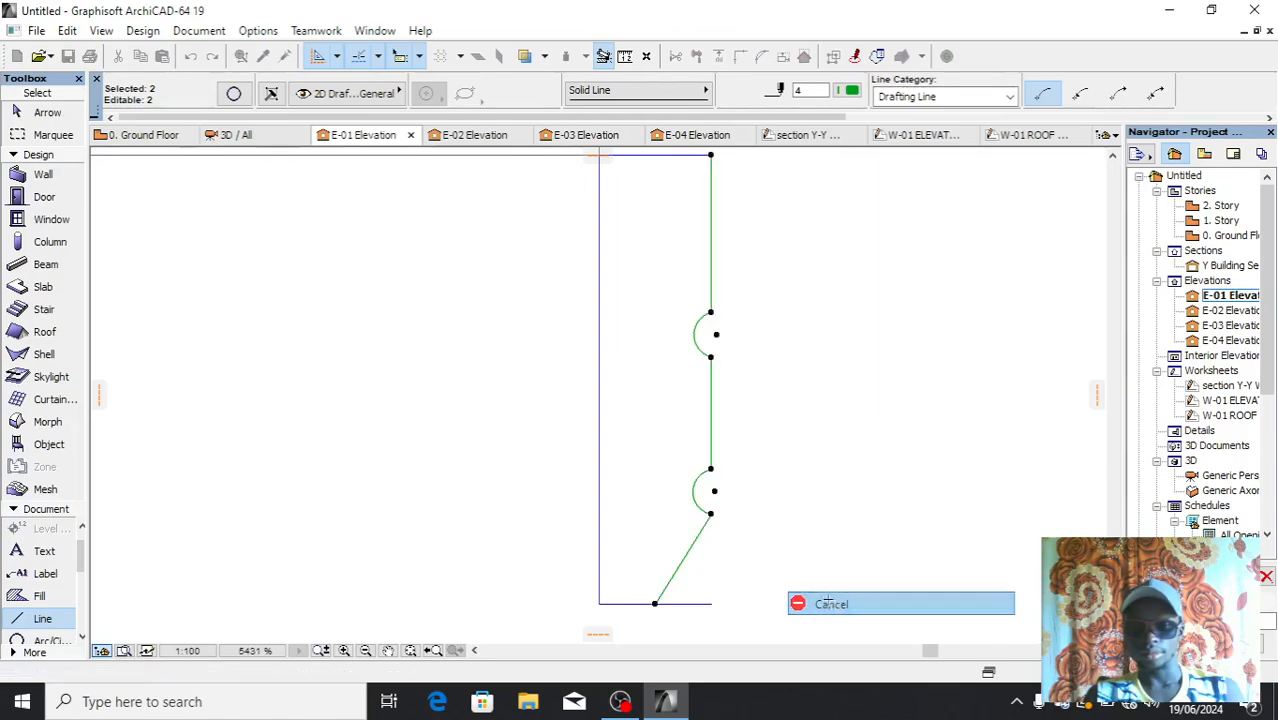
pyautogui.press('Escape')
# Trim off the end of the profile's bottom line that extends beyond the diagonal
pyautogui.scroll(-2, 705, 508)
pyautogui.scroll(2, 711, 577)
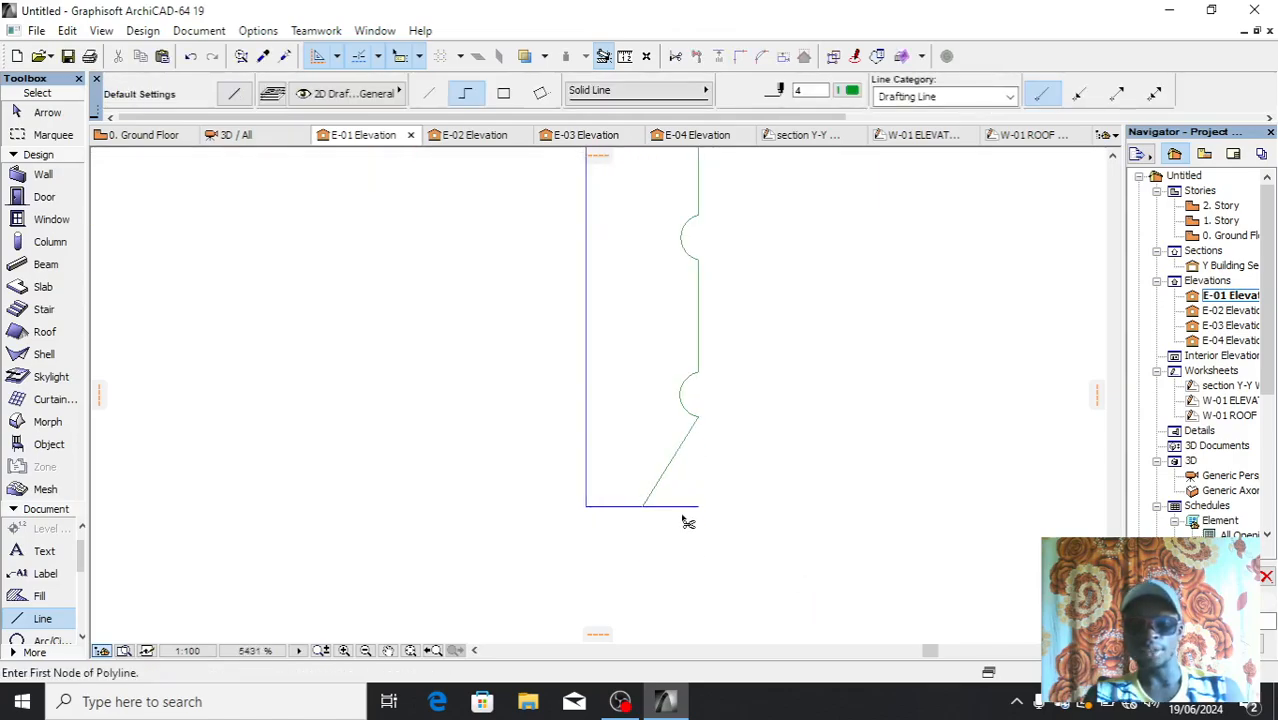
pyautogui.scroll(-2, 695, 500)
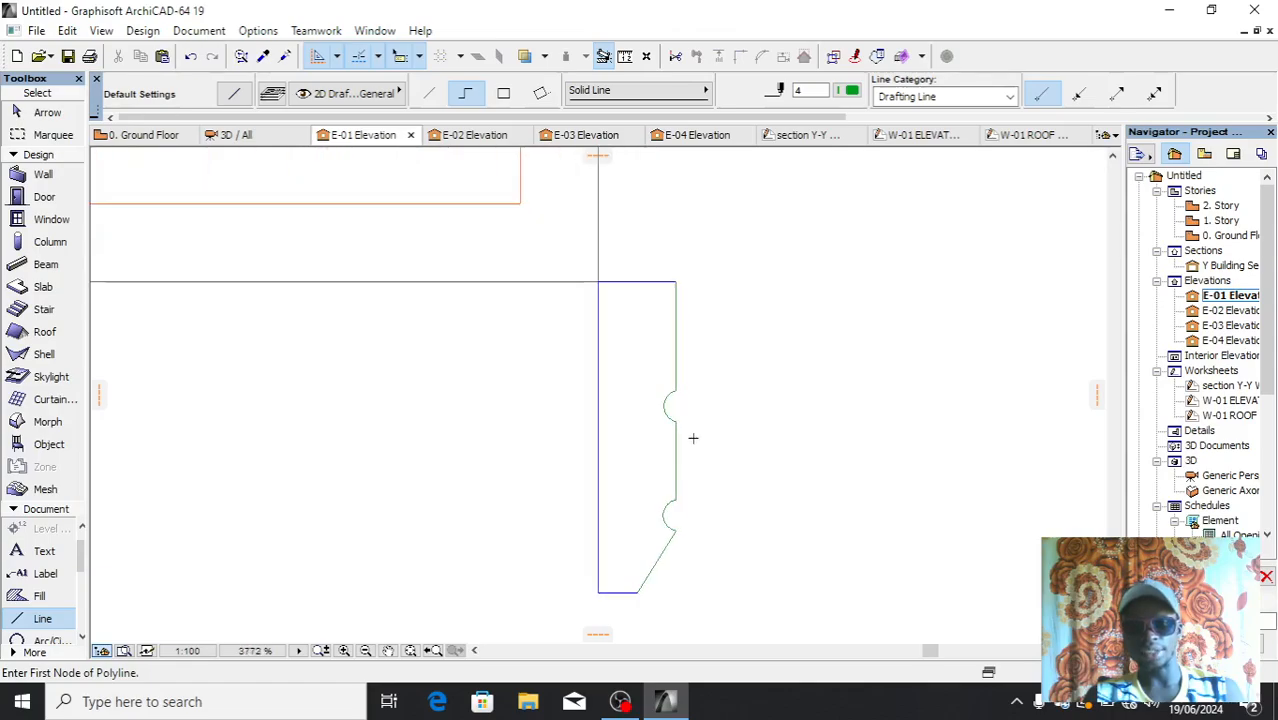
# Select the two inward arcs of the surround profile
pyautogui.keyDown('shift'); pyautogui.click(667, 514); pyautogui.keyUp('shift')
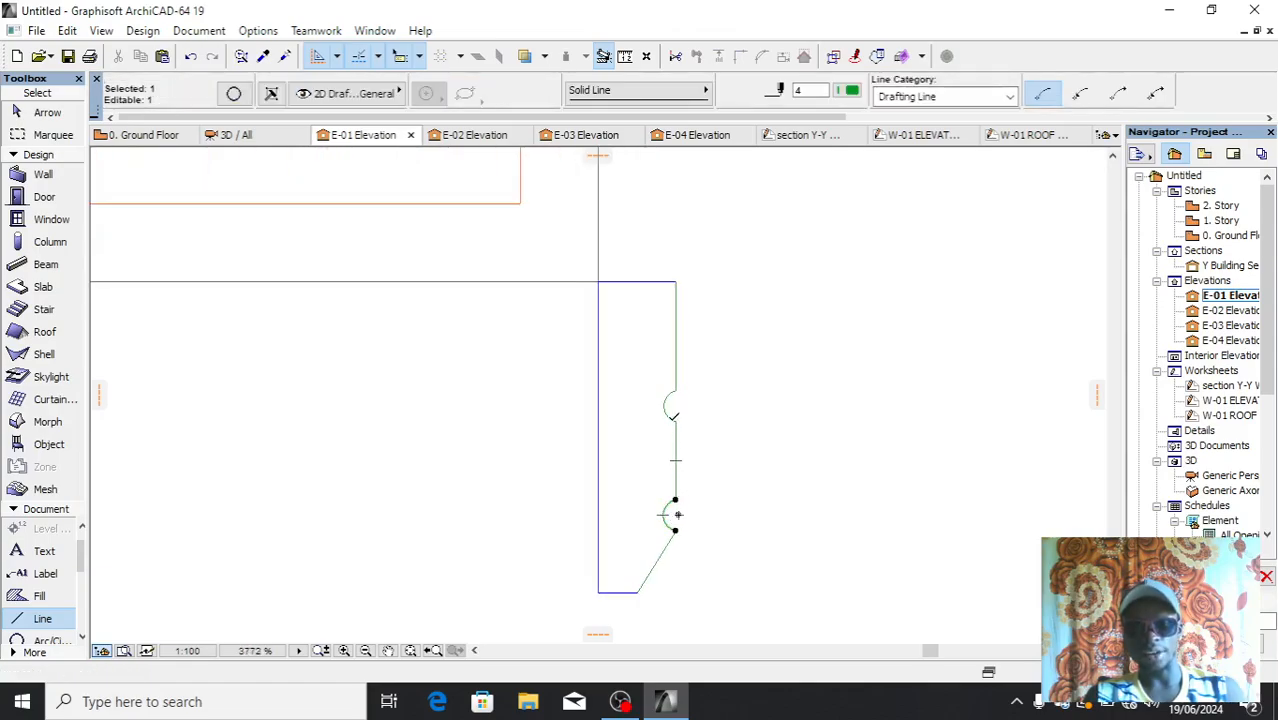
pyautogui.keyDown('shift'); pyautogui.click(672, 405); pyautogui.keyUp('shift')
pyautogui.hotkey('ctrl', 'd')
pyautogui.scroll(4, 666, 400)
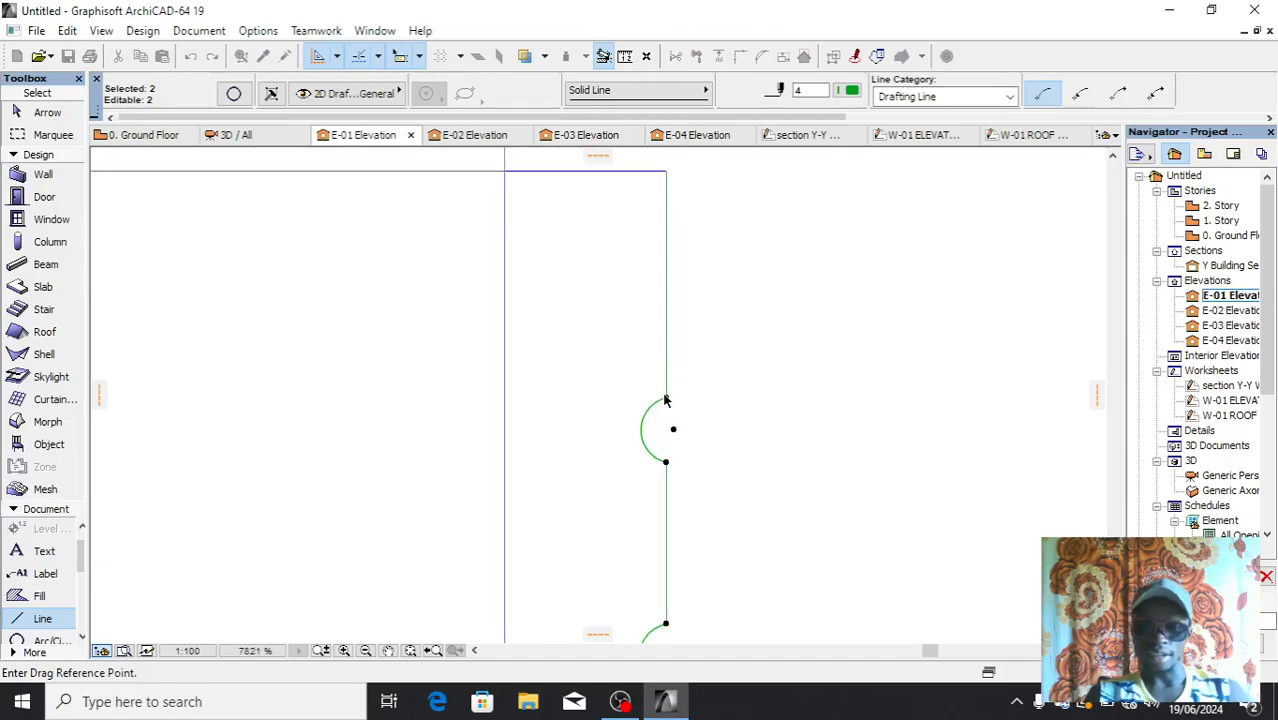
pyautogui.click(666, 400)
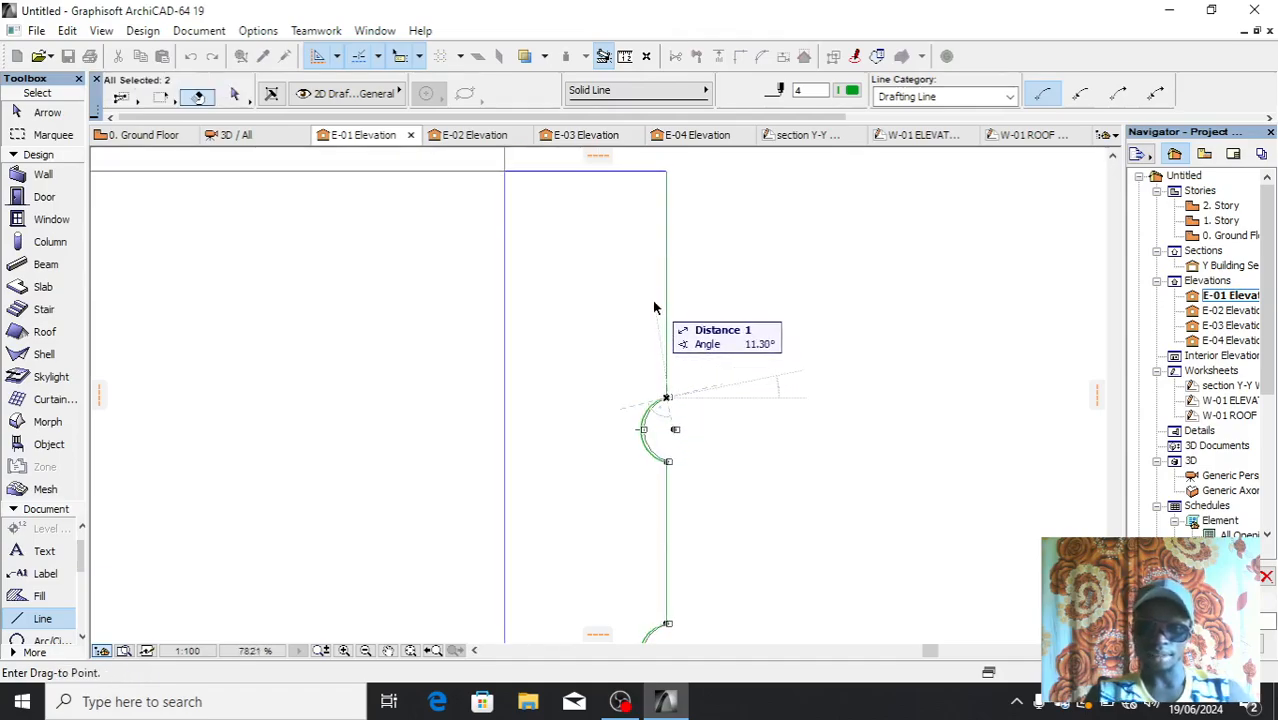
pyautogui.scroll(-4, 700, 300)
pyautogui.scroll(3, 710, 335)
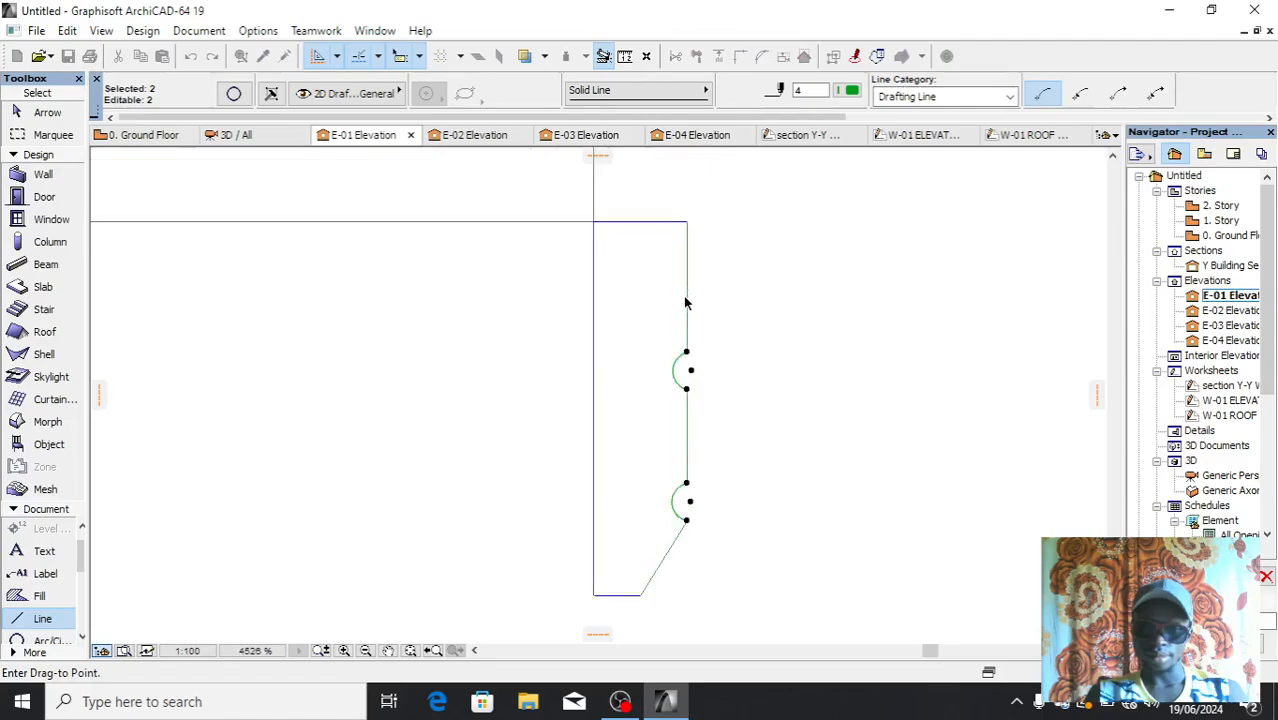
pyautogui.rightClick(724, 341)
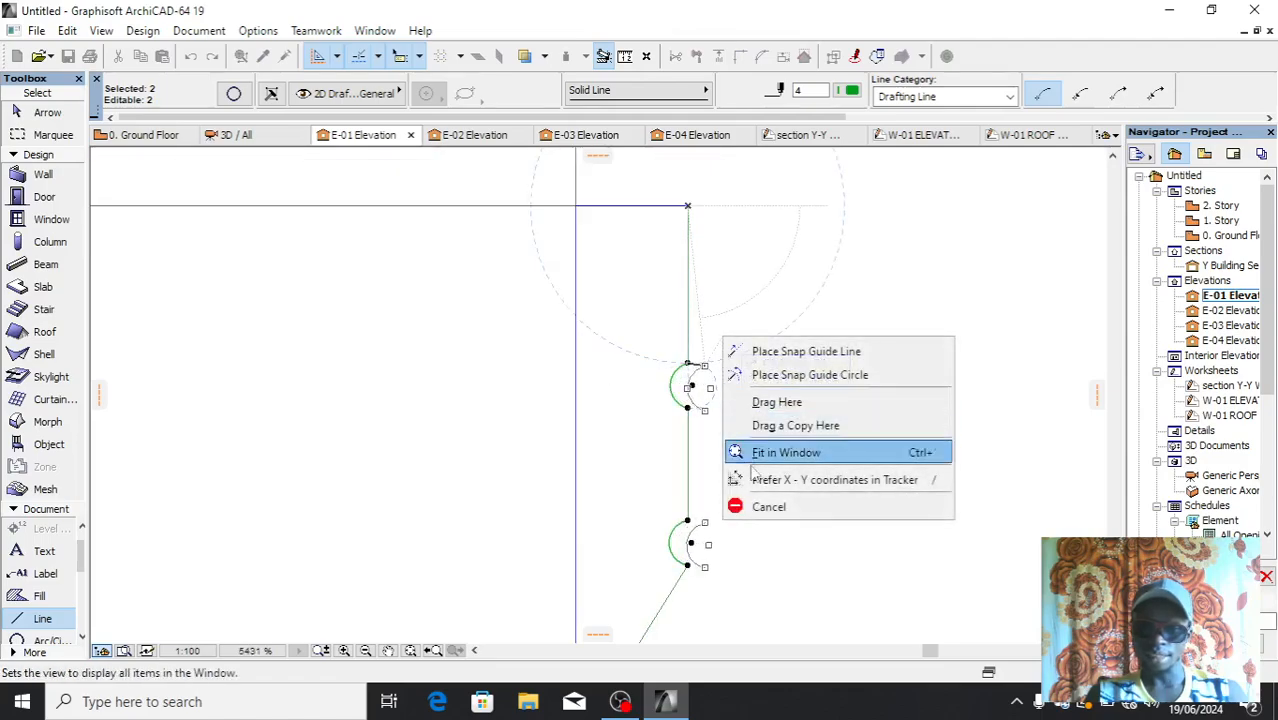
pyautogui.click(764, 505)
pyautogui.hotkey('ctrl', 'd')
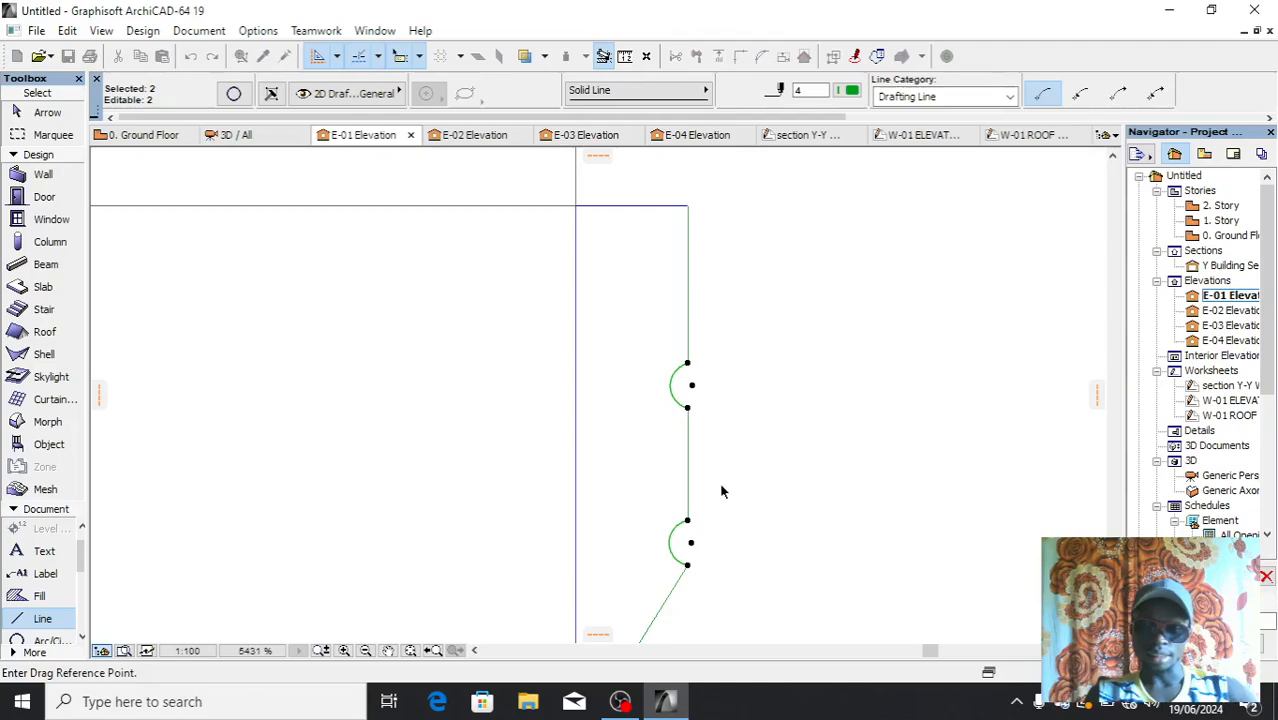
pyautogui.click(687, 365)
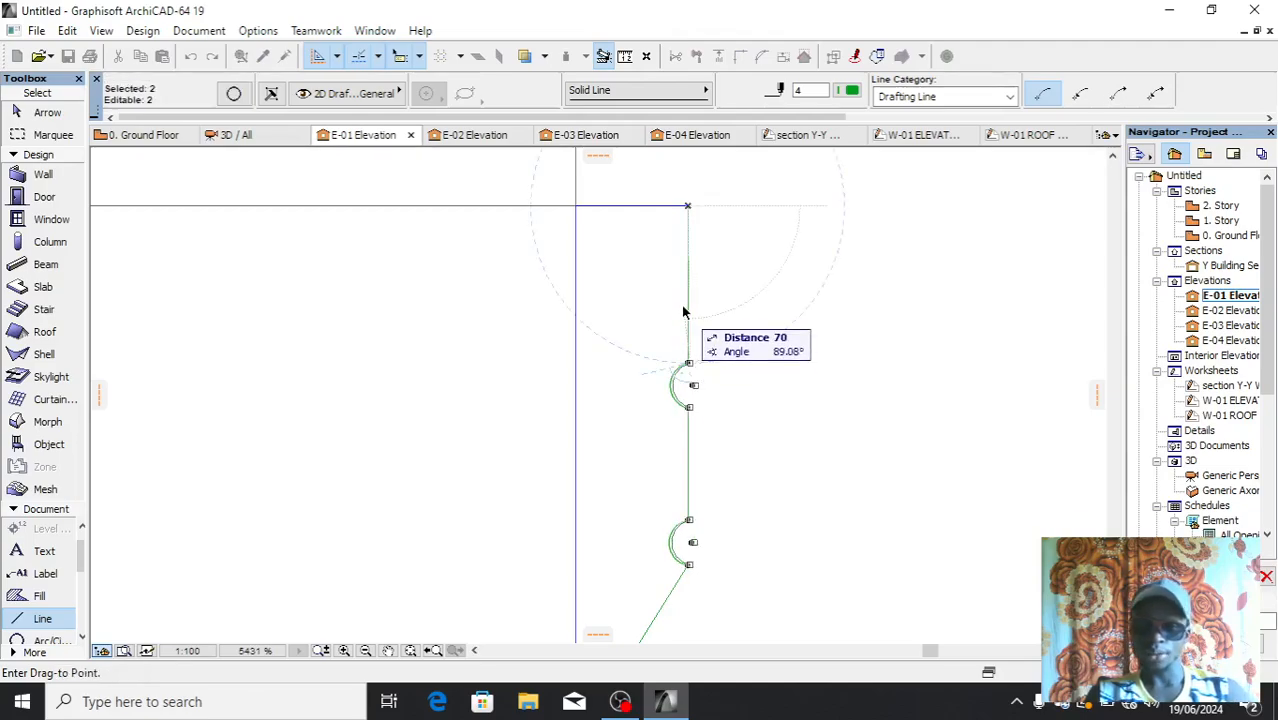
pyautogui.rightClick(793, 321)
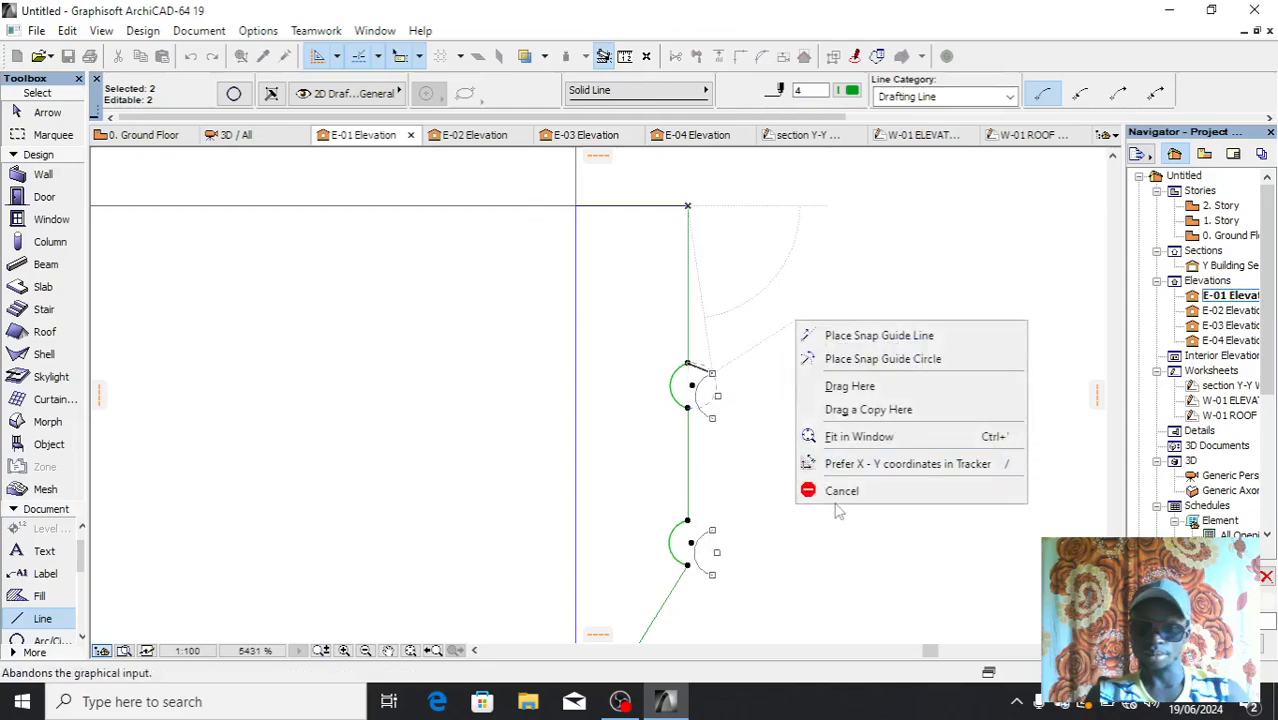
pyautogui.click(805, 489)
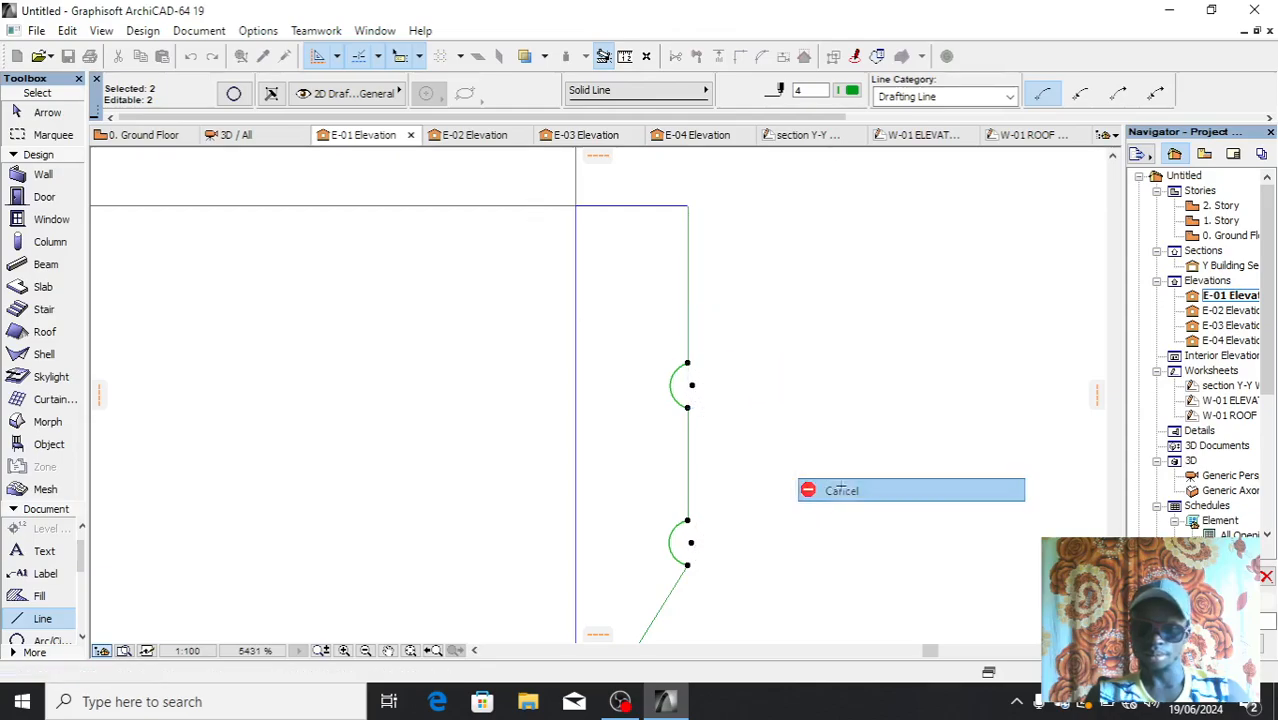
# Move the two inward arcs of the surround profile straight up by 20
pyautogui.keyDown('shift'); pyautogui.click(682, 525); pyautogui.keyUp('shift')
pyautogui.press('shift')
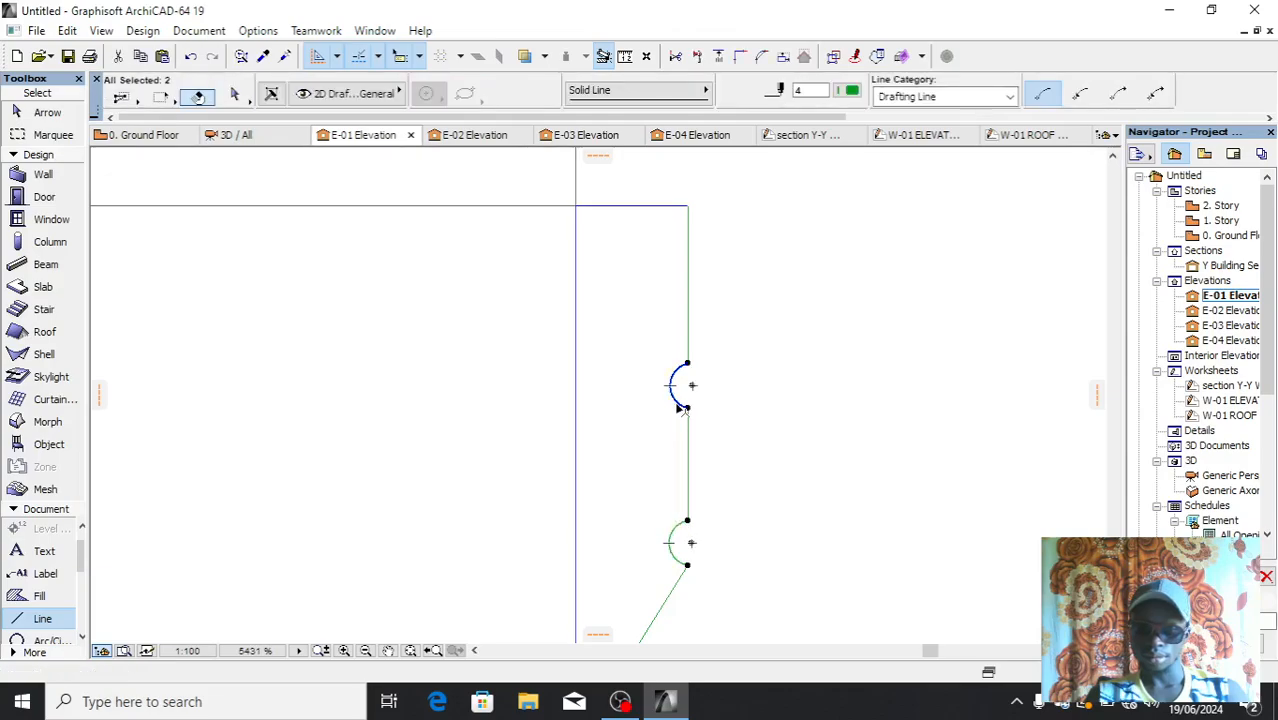
pyautogui.hotkey('ctrl', 'd')
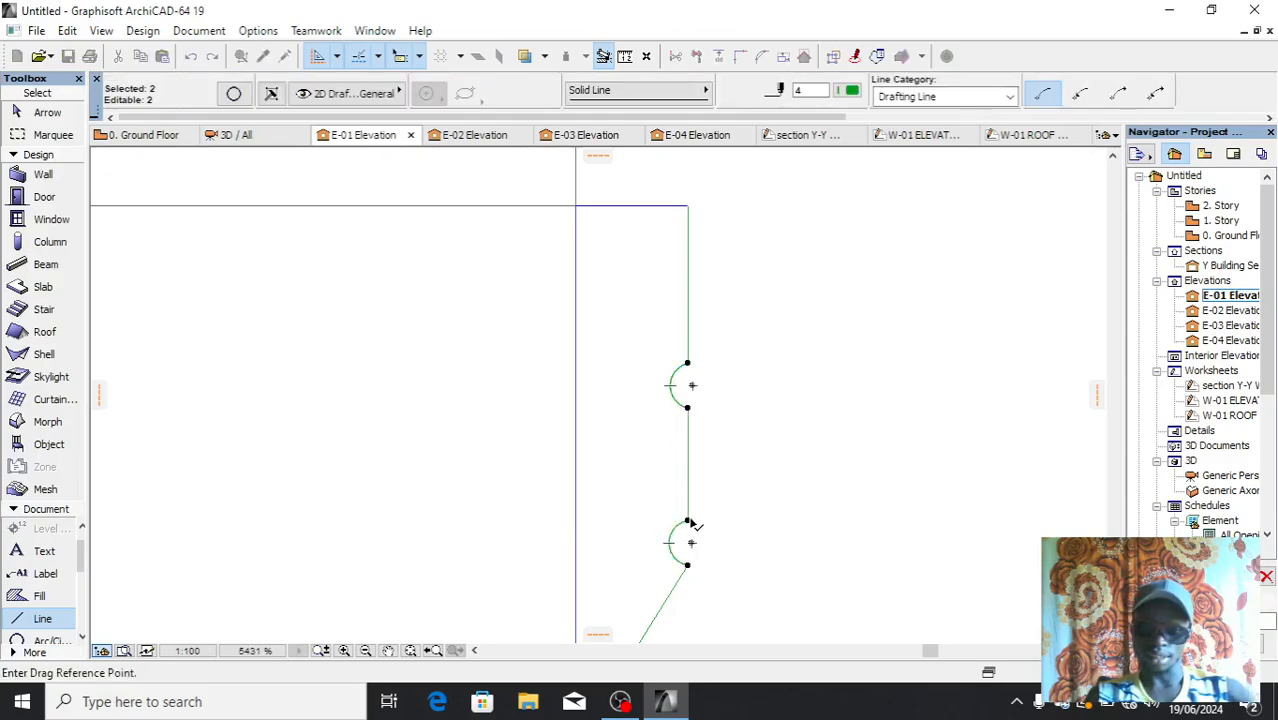
pyautogui.click(687, 566)
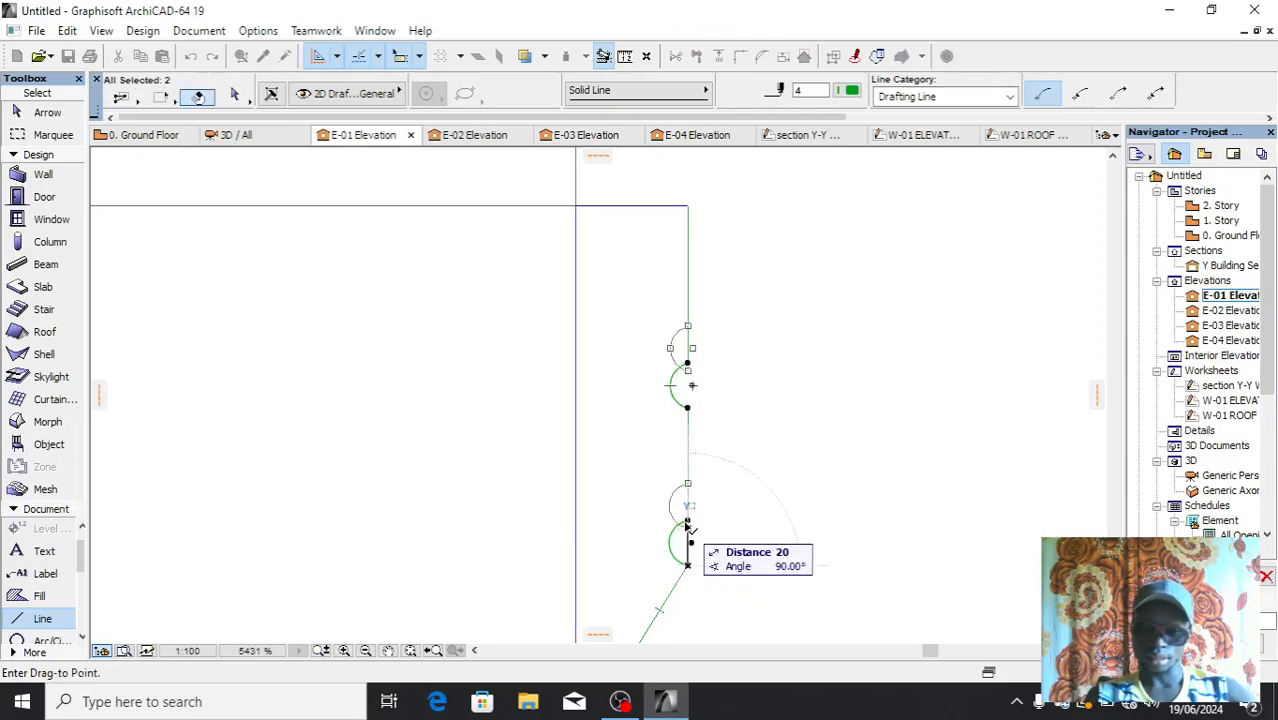
pyautogui.click(687, 522)
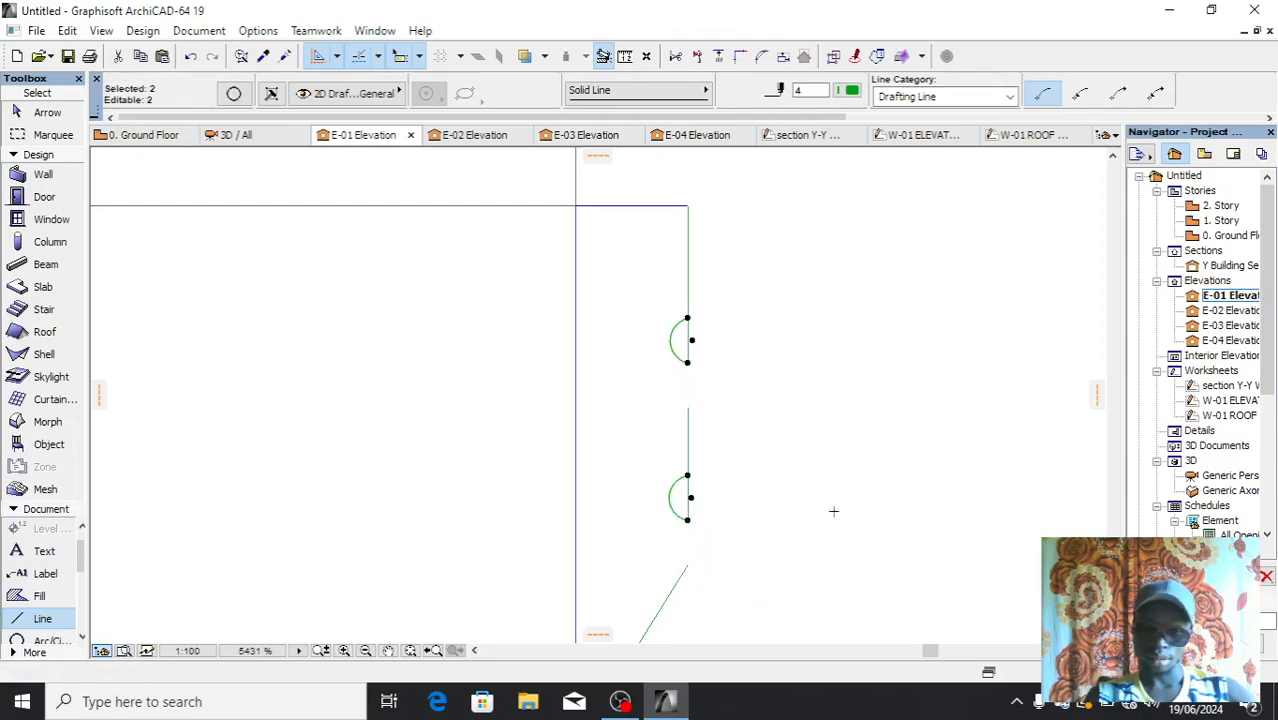
pyautogui.press('Escape')
# Move the straight segment between the two arcs 20 down so its lower end meets the top of the diagonal
pyautogui.keyDown('shift'); pyautogui.click(687, 498); pyautogui.keyUp('shift')
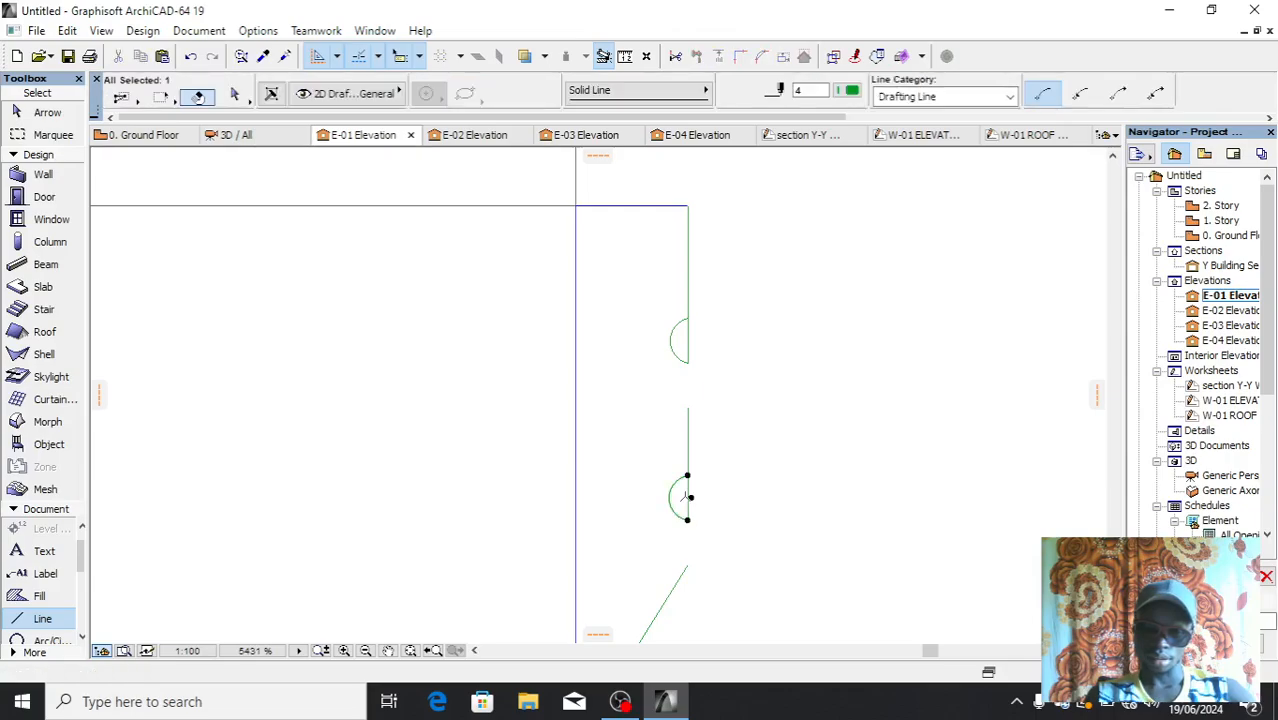
pyautogui.press('Escape')
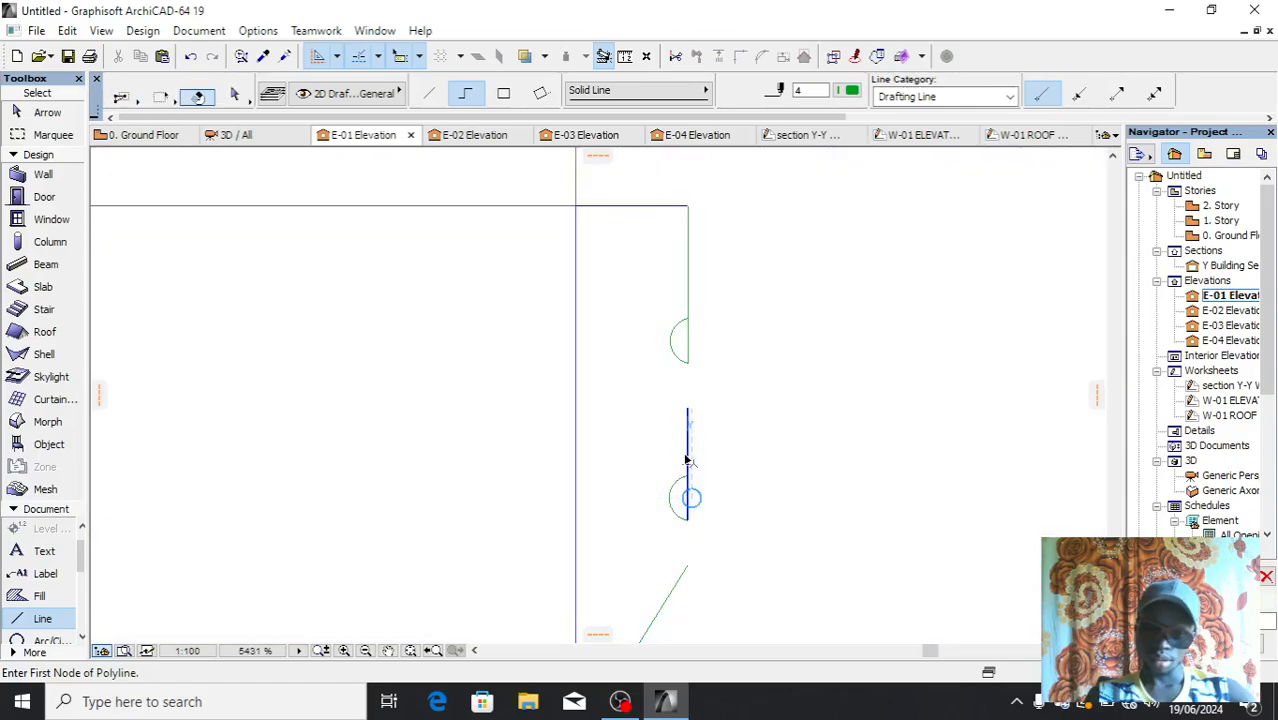
pyautogui.keyDown('shift'); pyautogui.click(687, 462); pyautogui.keyUp('shift')
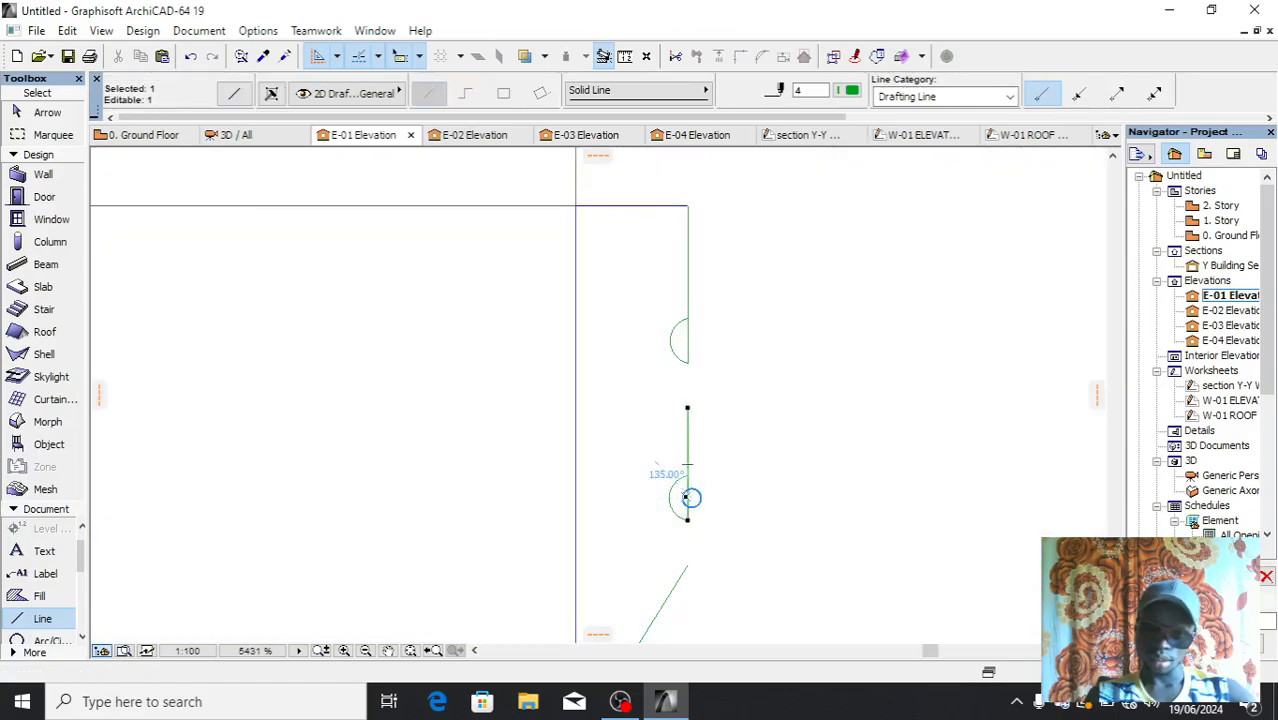
pyautogui.click(687, 518)
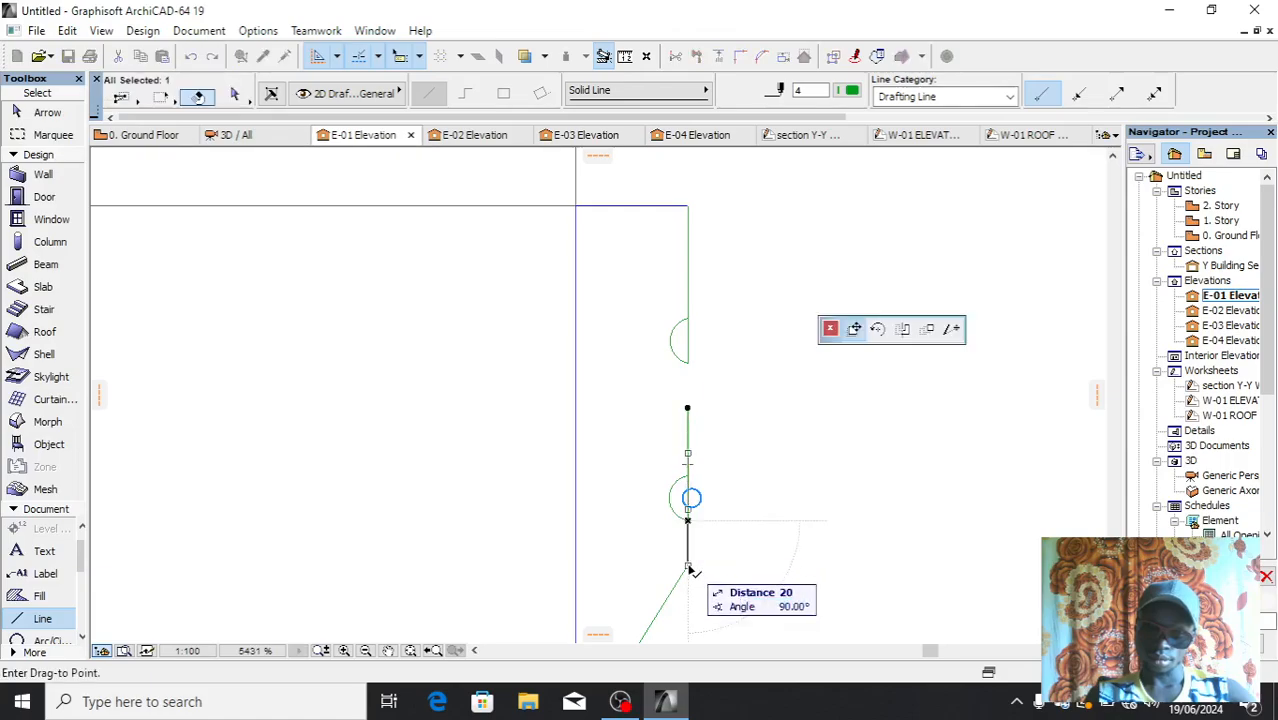
pyautogui.click(688, 565)
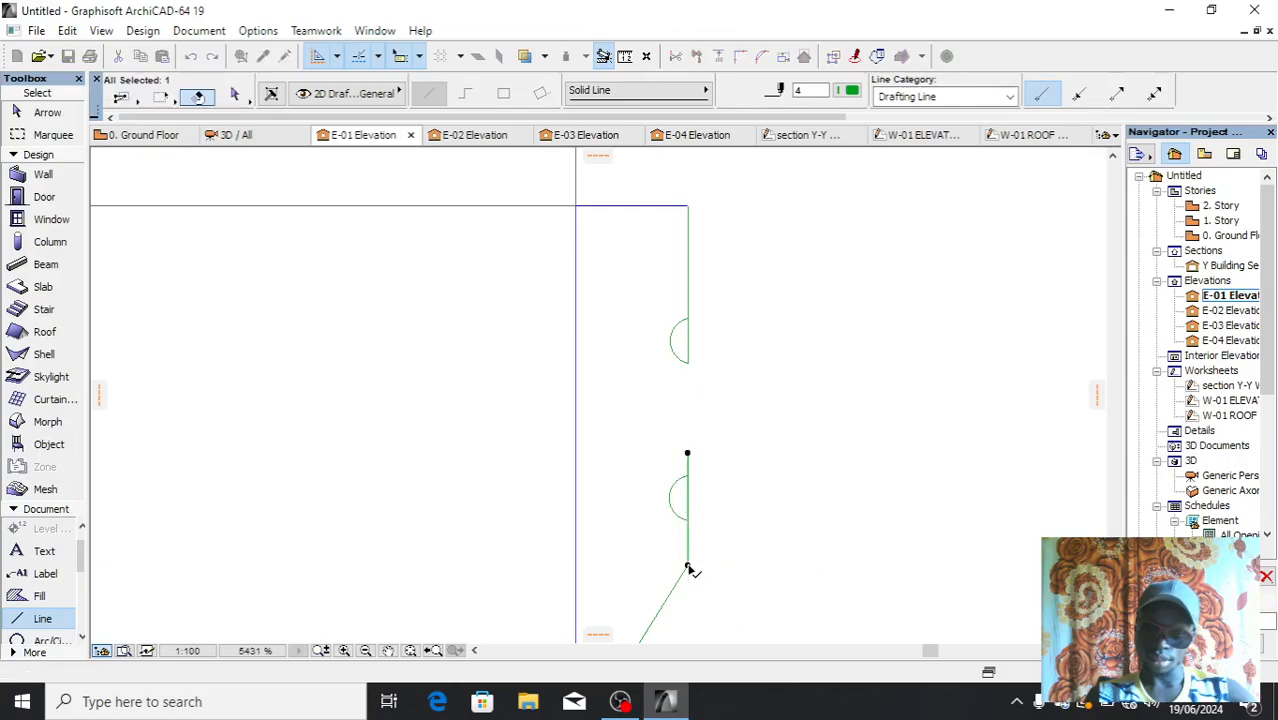
# Stretch the upper end of that vertical segment up to the lower end of the upper arc
pyautogui.click(688, 452)
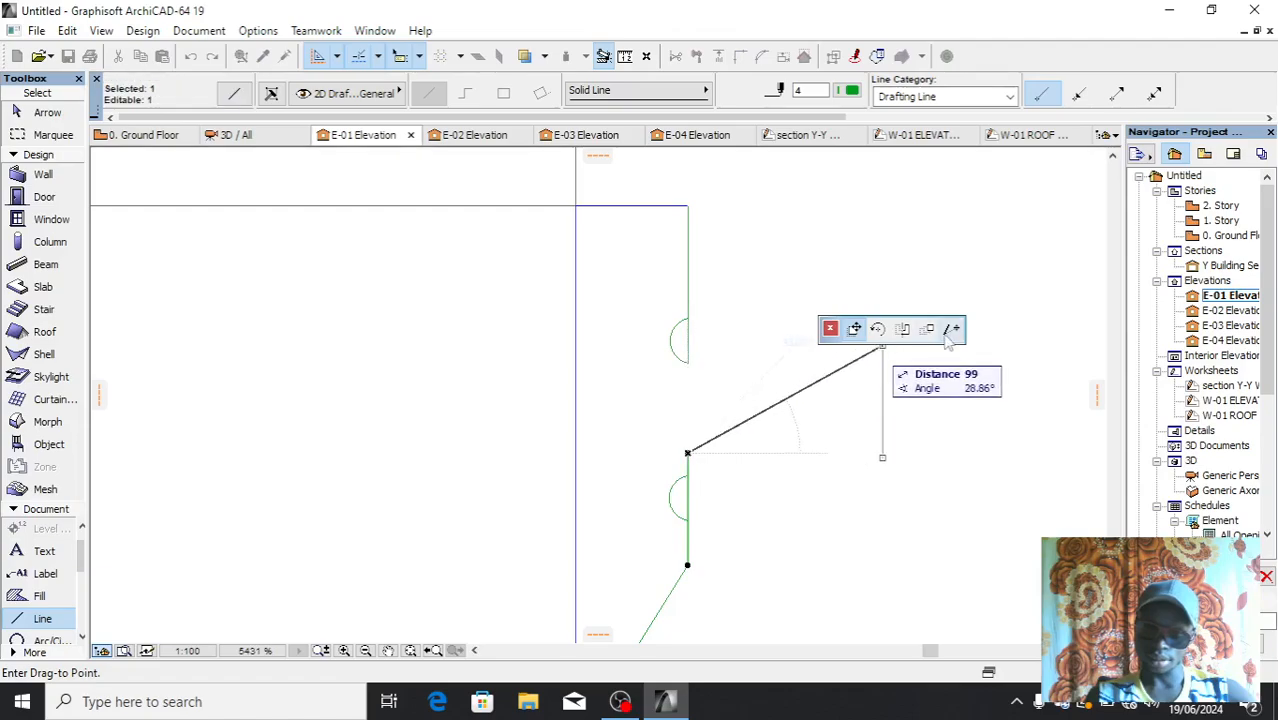
pyautogui.click(688, 360)
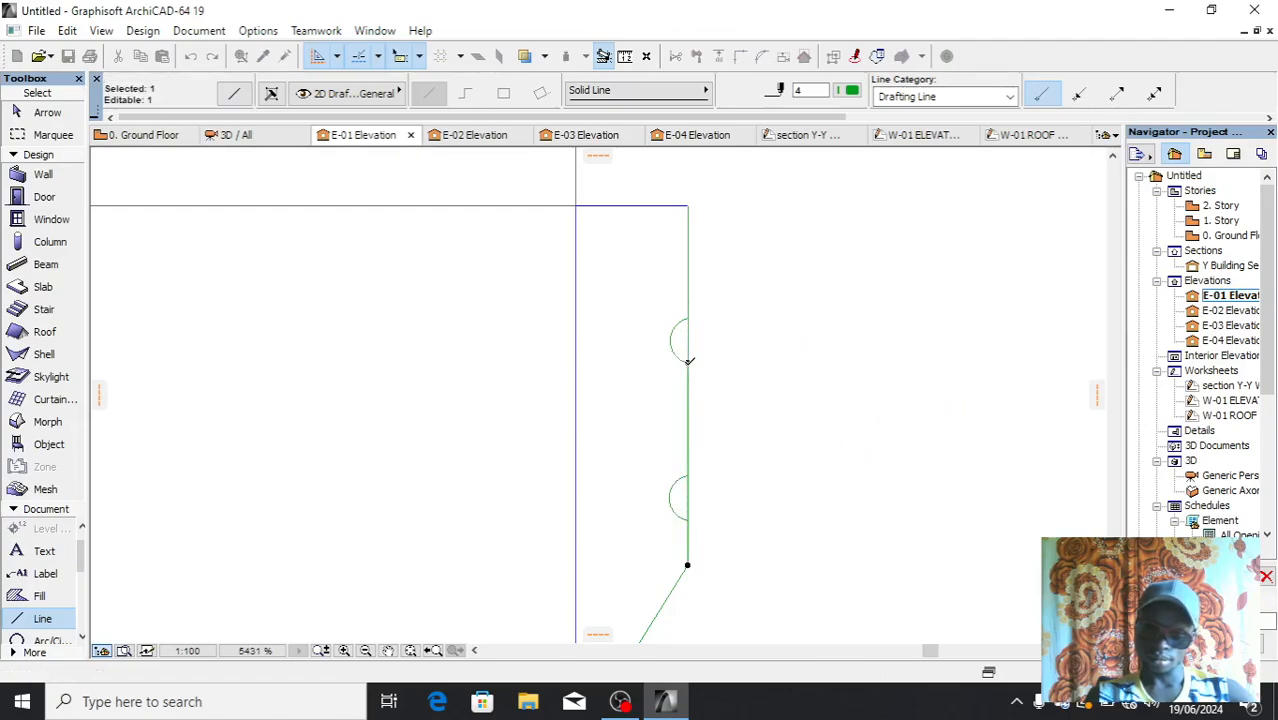
pyautogui.press('Escape')
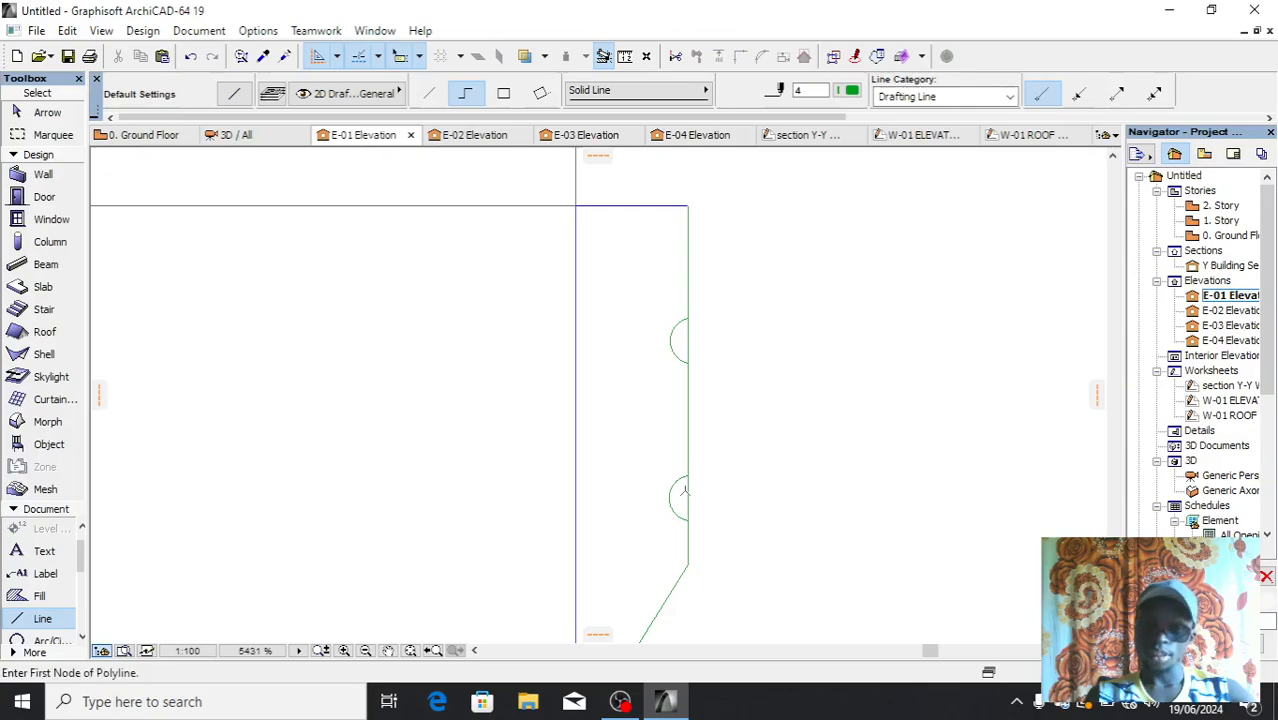
# Trim away the vertical line portions that close off the two inward arcs
pyautogui.scroll(-3, 686, 498)
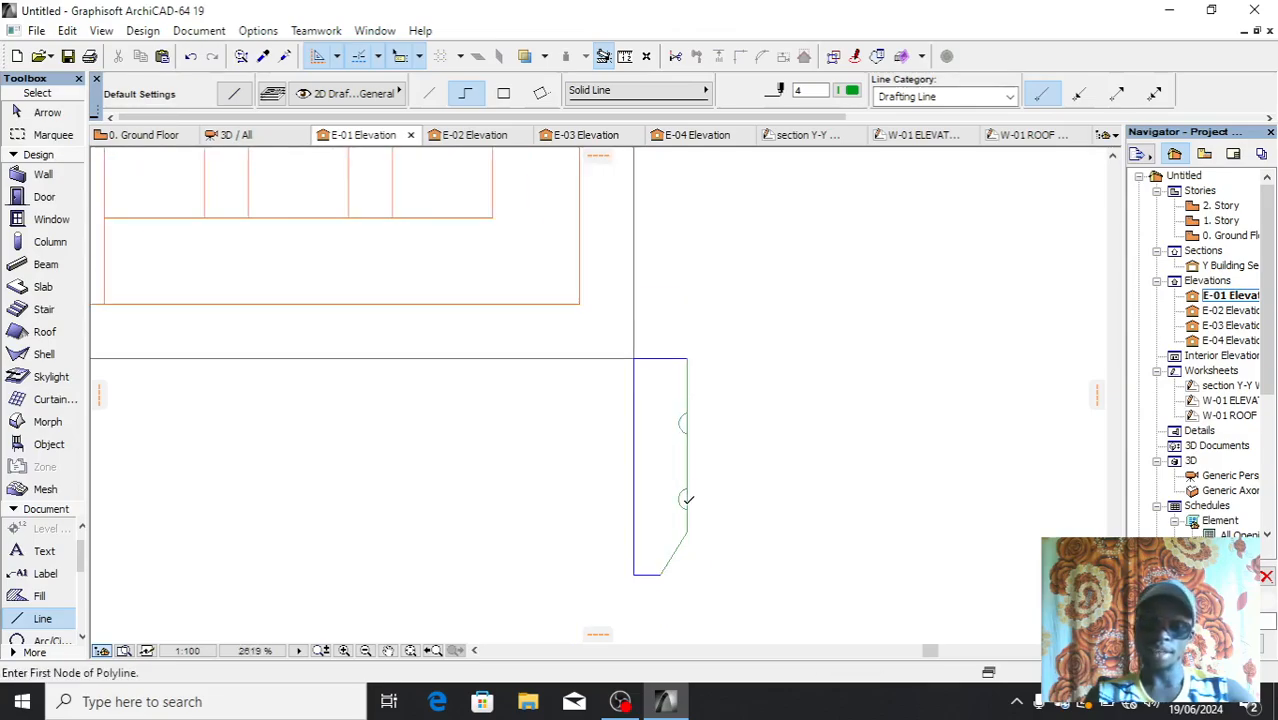
pyautogui.scroll(5, 688, 500)
pyautogui.scroll(-5, 690, 491)
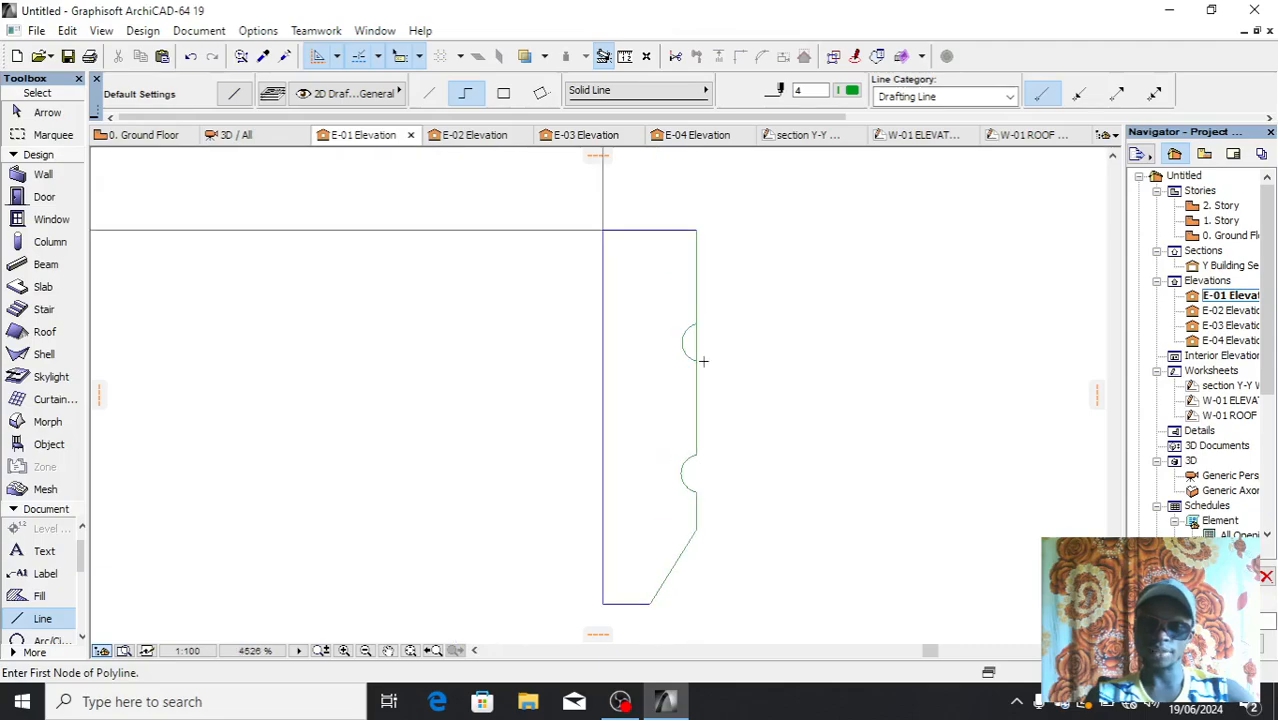
pyautogui.scroll(4, 692, 342)
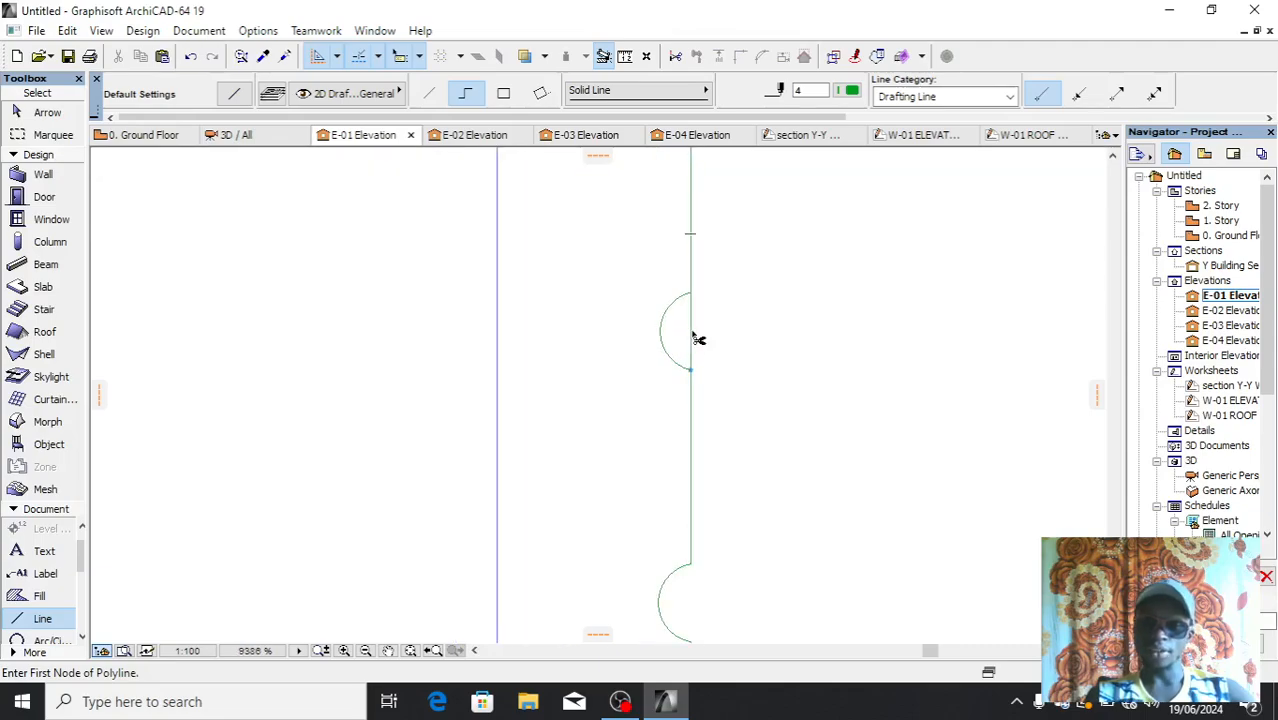
pyautogui.scroll(-3, 753, 342)
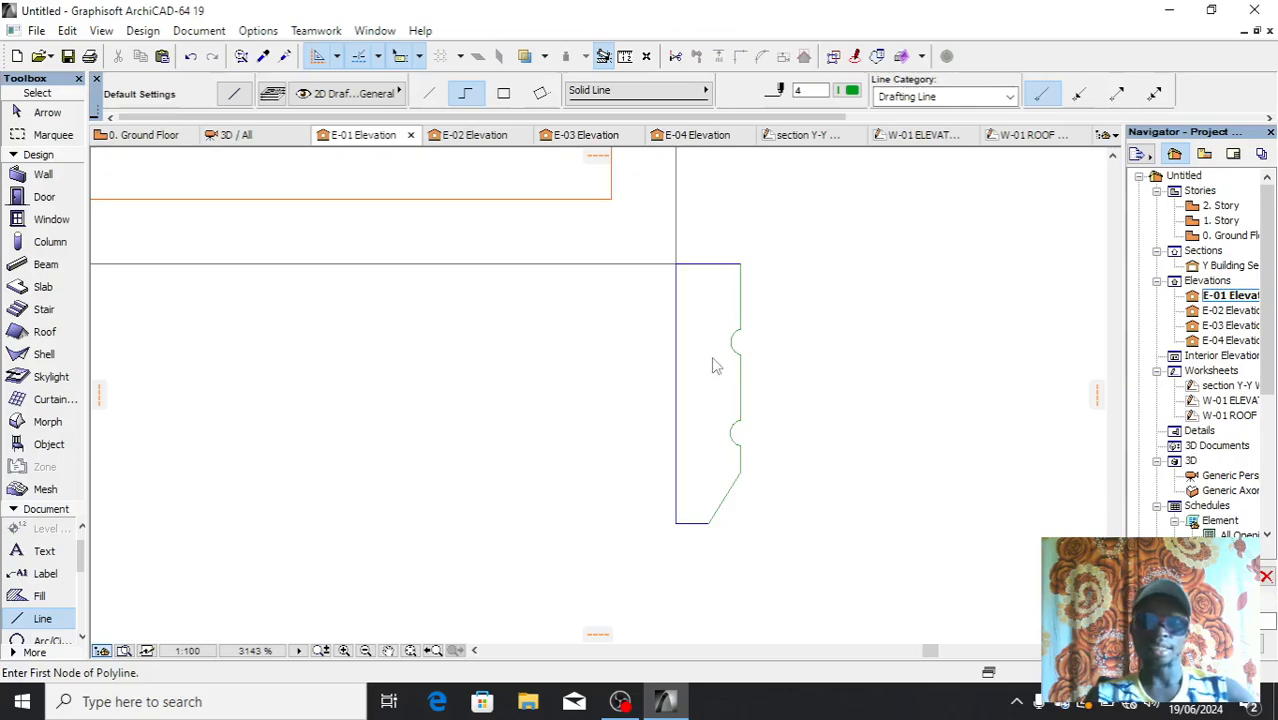
pyautogui.scroll(-2, 719, 400)
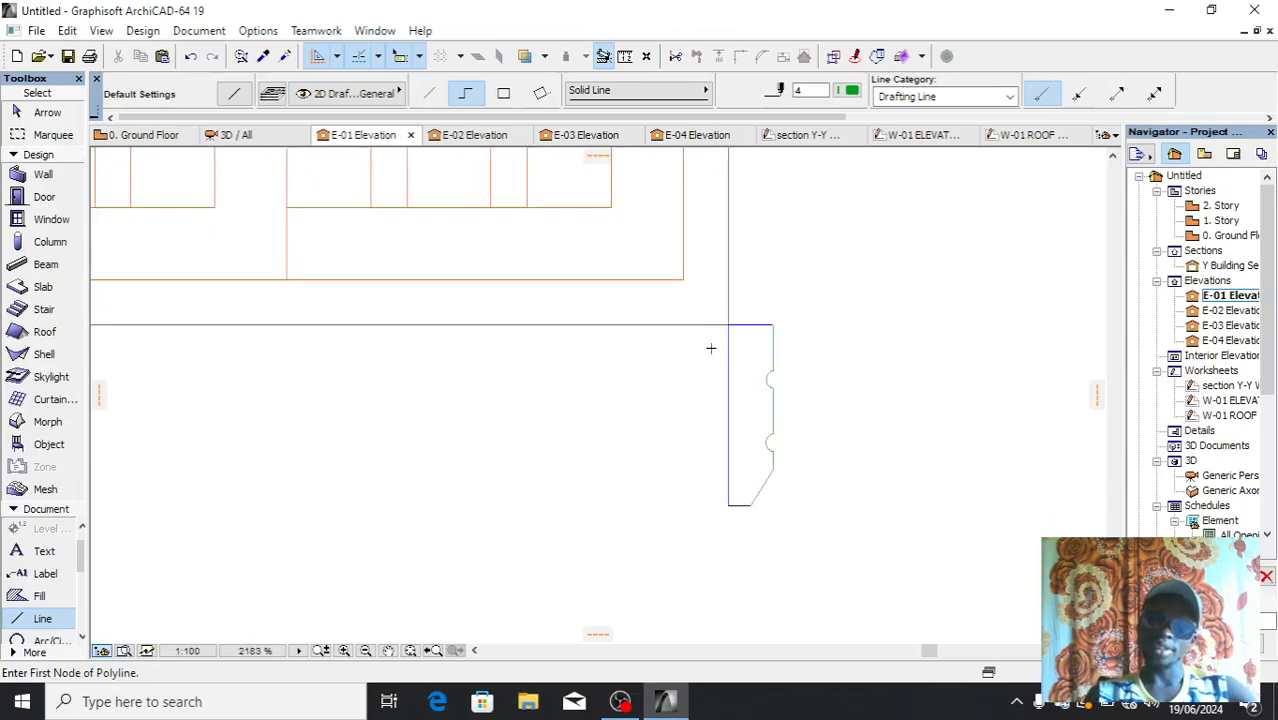
pyautogui.scroll(-2, 726, 367)
pyautogui.scroll(3, 704, 400)
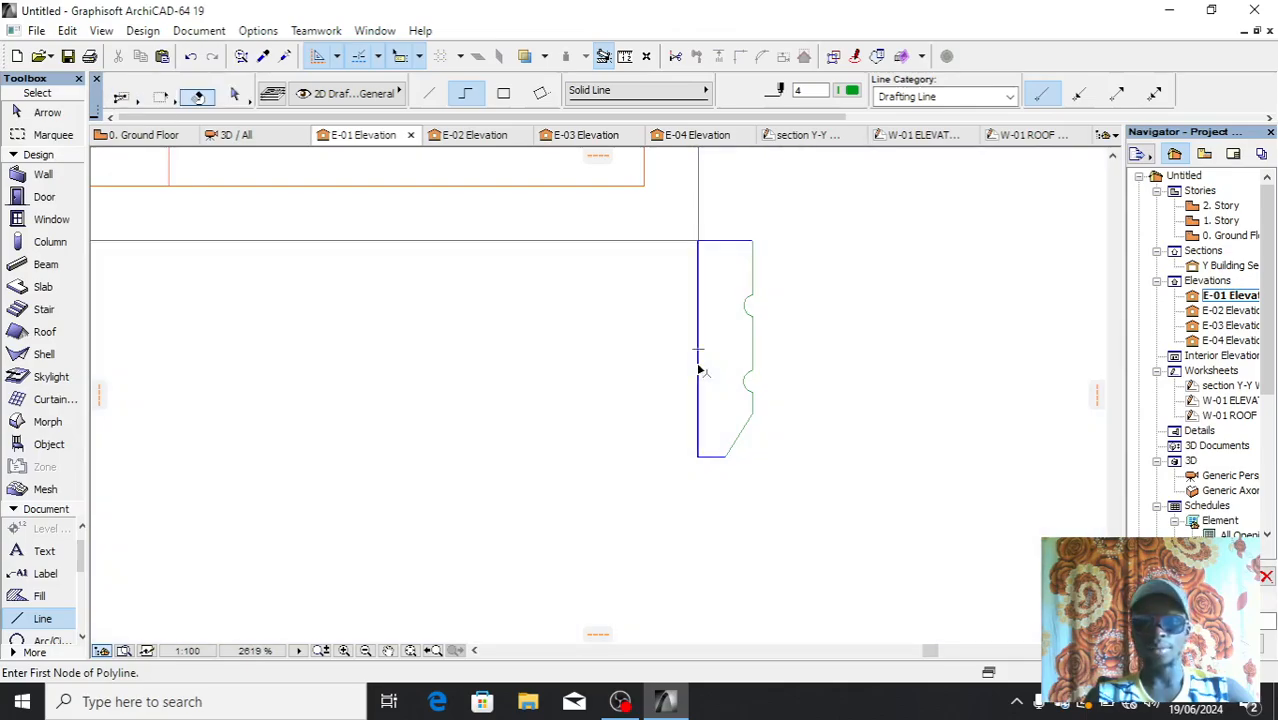
pyautogui.scroll(-4, 728, 440)
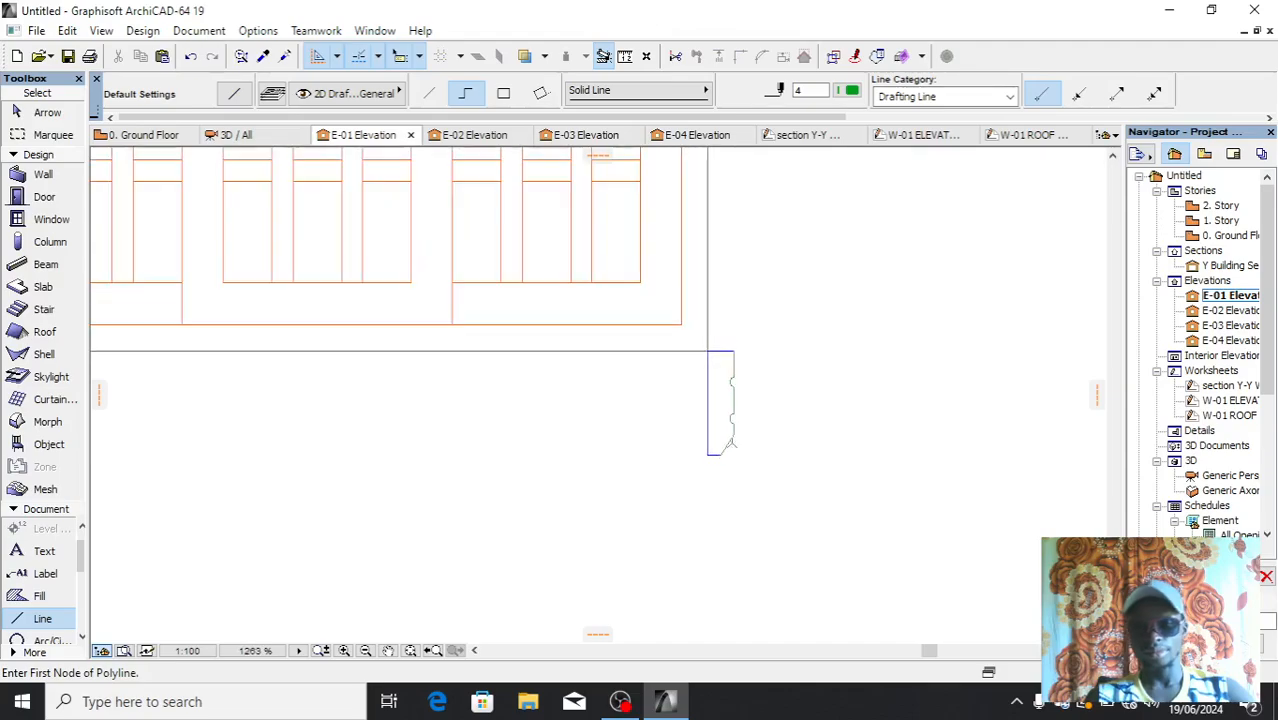
pyautogui.scroll(3, 725, 400)
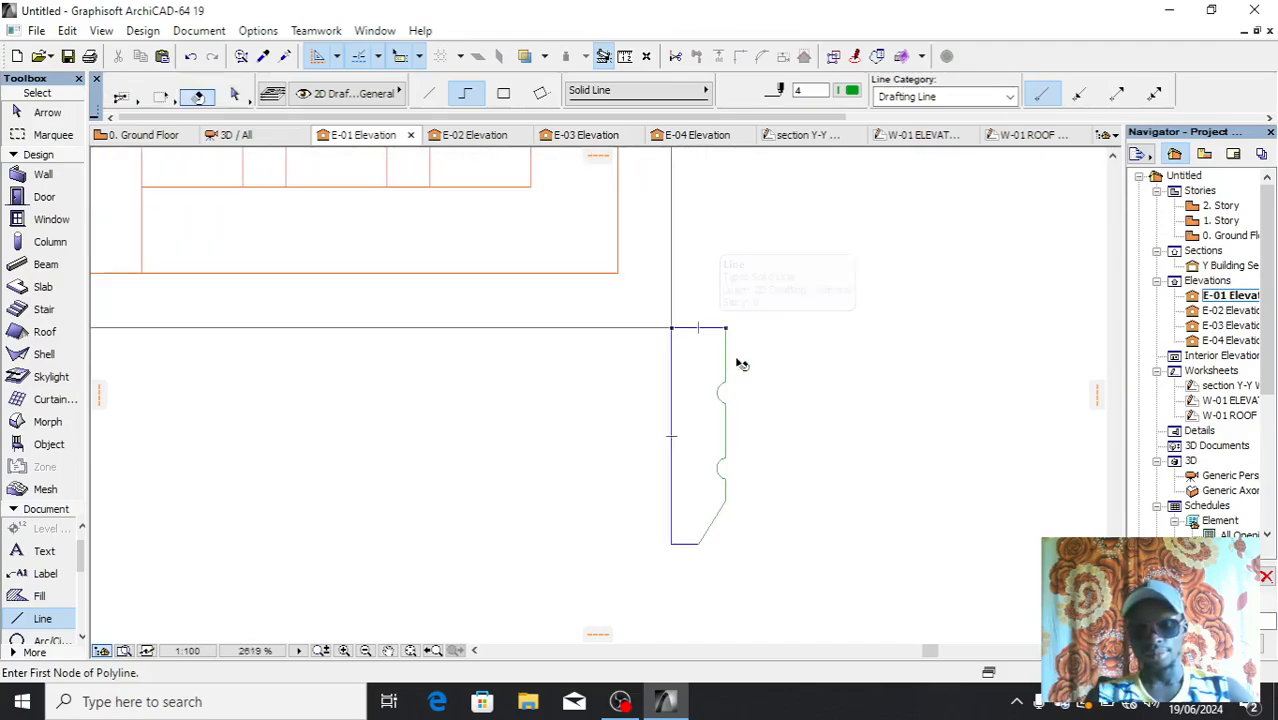
pyautogui.scroll(4, 732, 450)
pyautogui.scroll(-2, 720, 425)
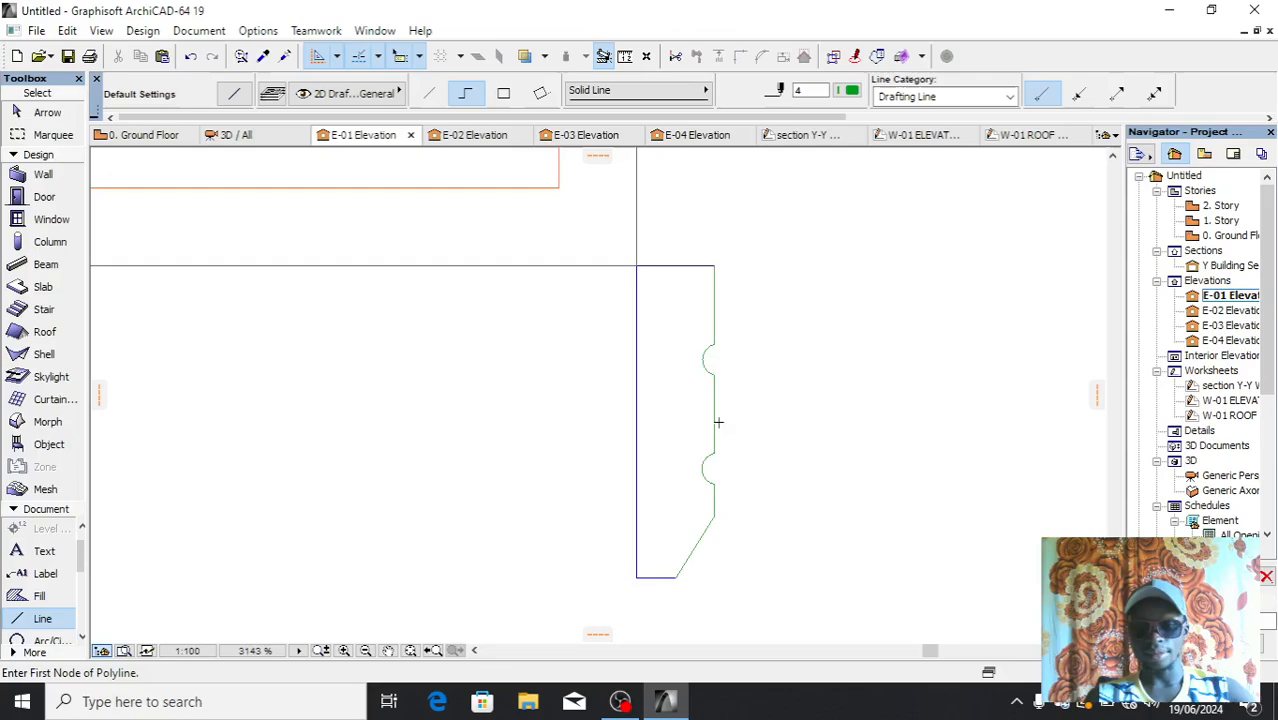
# Copy the lower inward arc straight up along the vertical edge to about midway between the two existing arcs
pyautogui.scroll(1, 713, 455)
pyautogui.keyDown('shift'); pyautogui.click(705, 468); pyautogui.keyUp('shift')
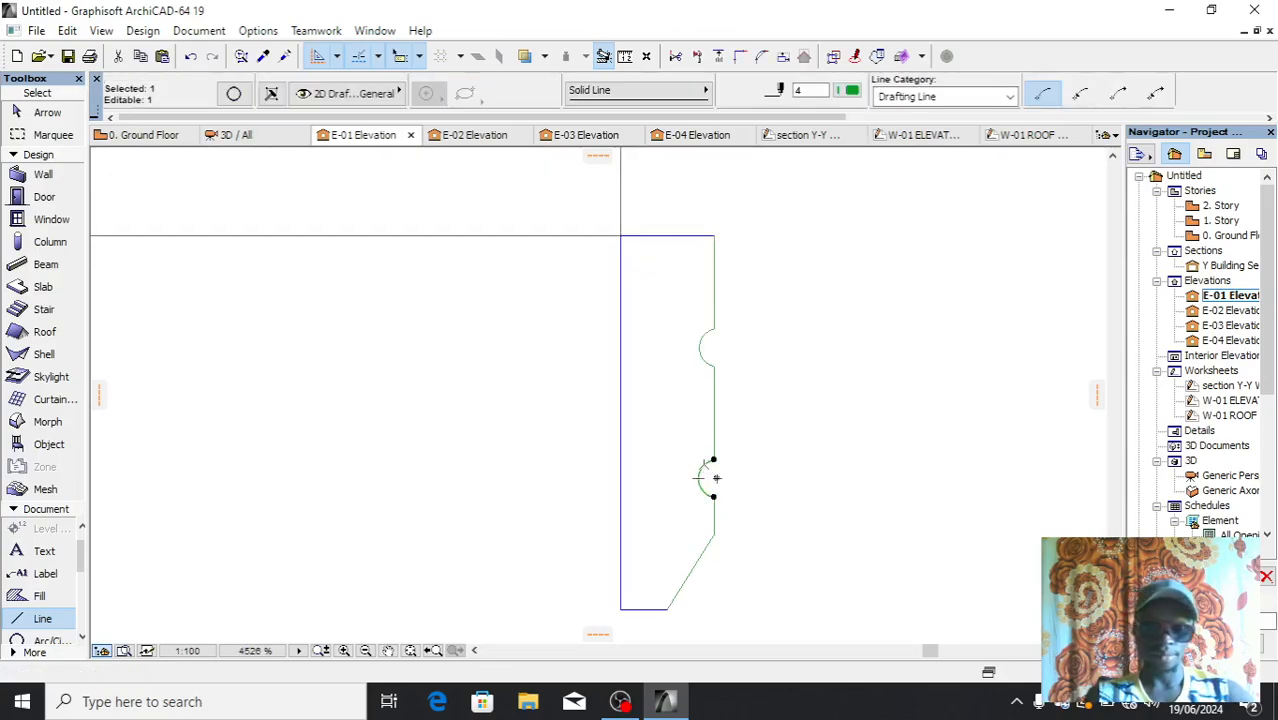
pyautogui.hotkey('ctrl', 'shift', 'd')
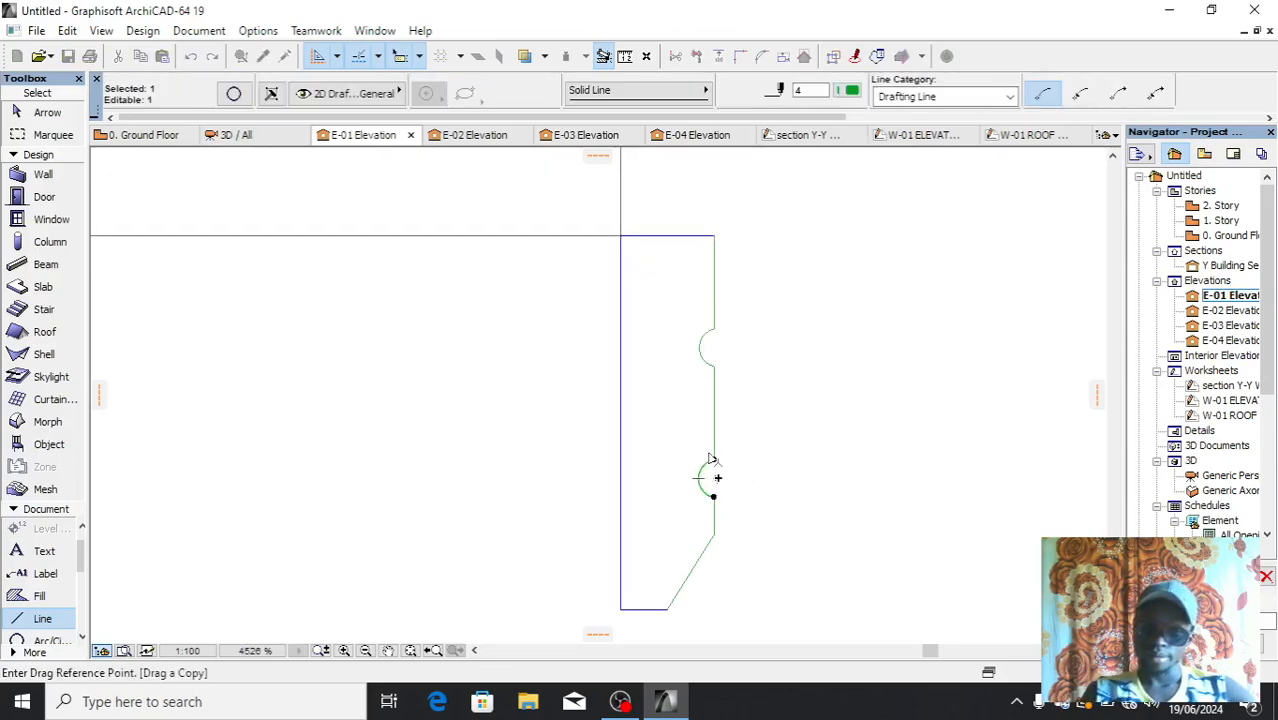
pyautogui.click(714, 459)
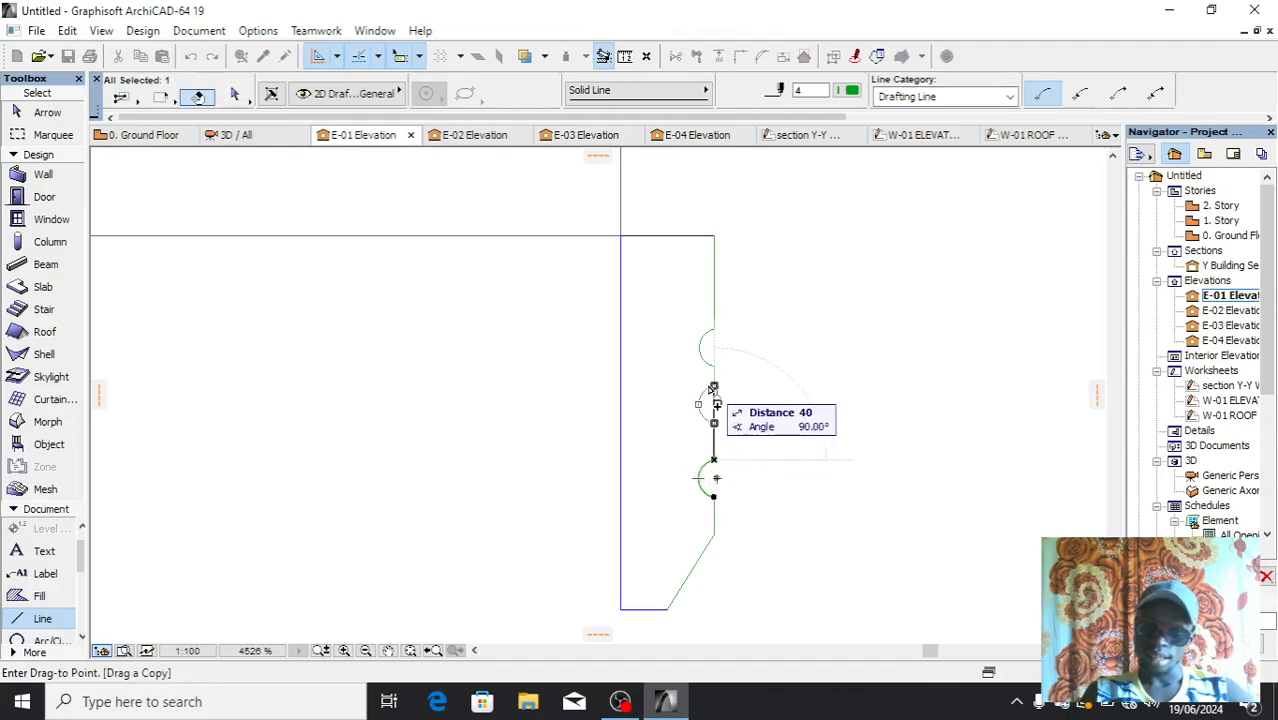
pyautogui.press('Escape')
pyautogui.click(713, 398)
pyautogui.press('Escape')
# Trim away the vertical line portion that closes off the middle arc
pyautogui.scroll(3, 735, 418)
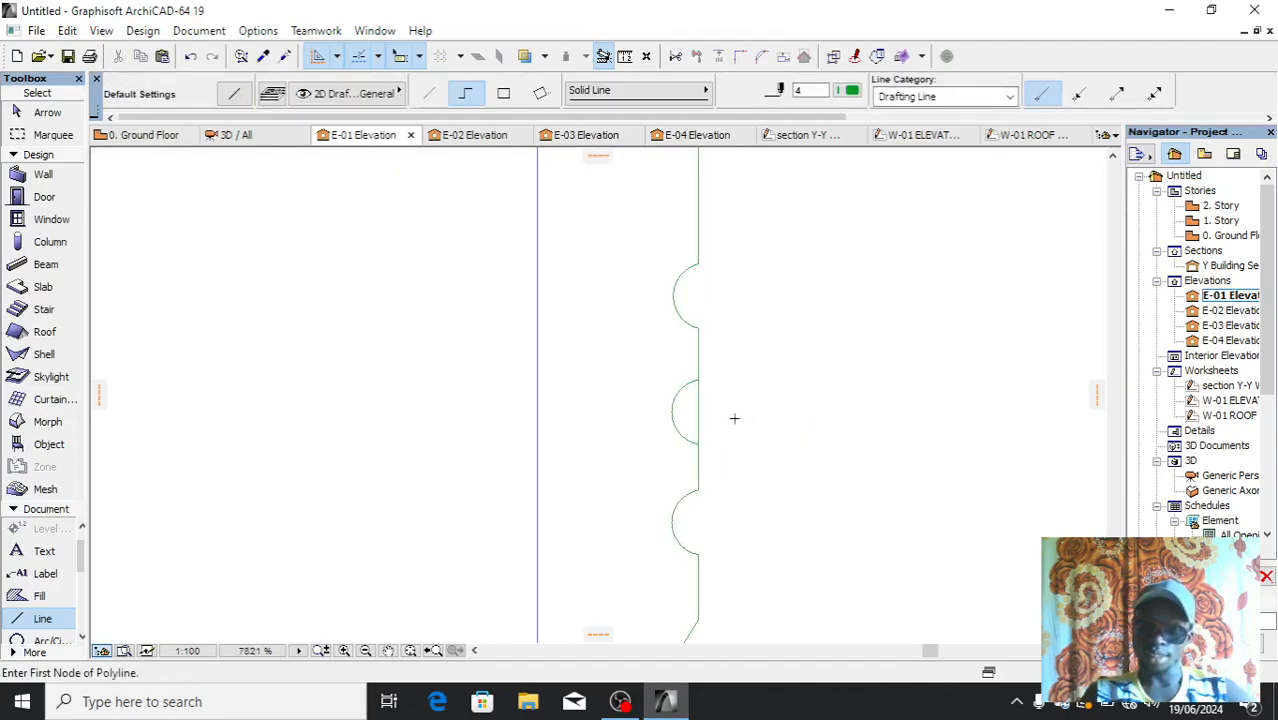
pyautogui.scroll(3, 702, 409)
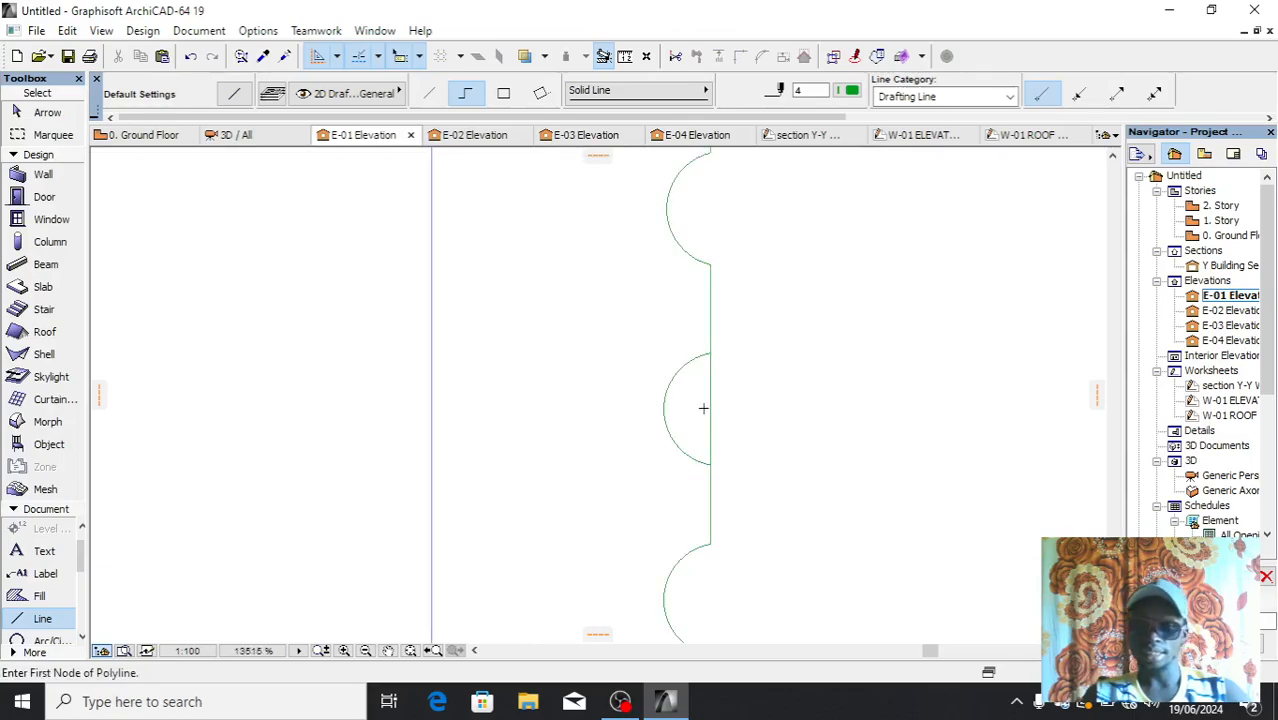
pyautogui.scroll(-9, 709, 417)
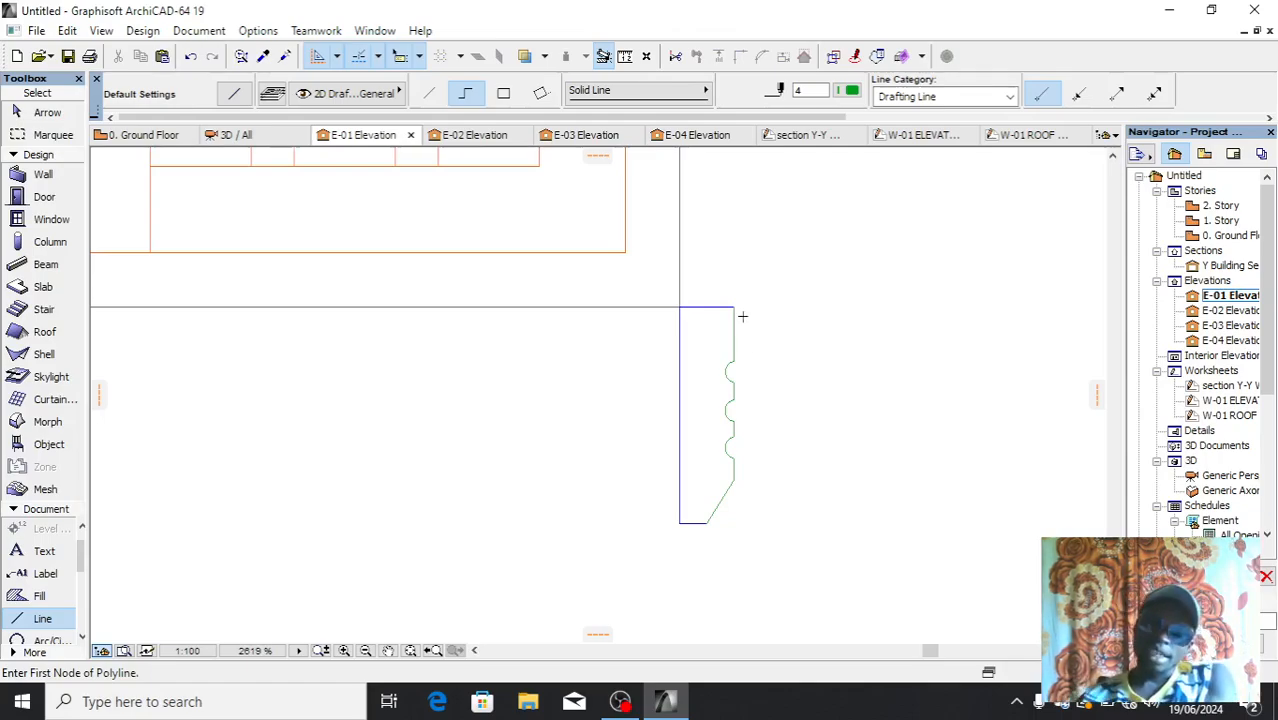
# Select all the straight line segments of the surround profile
pyautogui.scroll(-2, 725, 332)
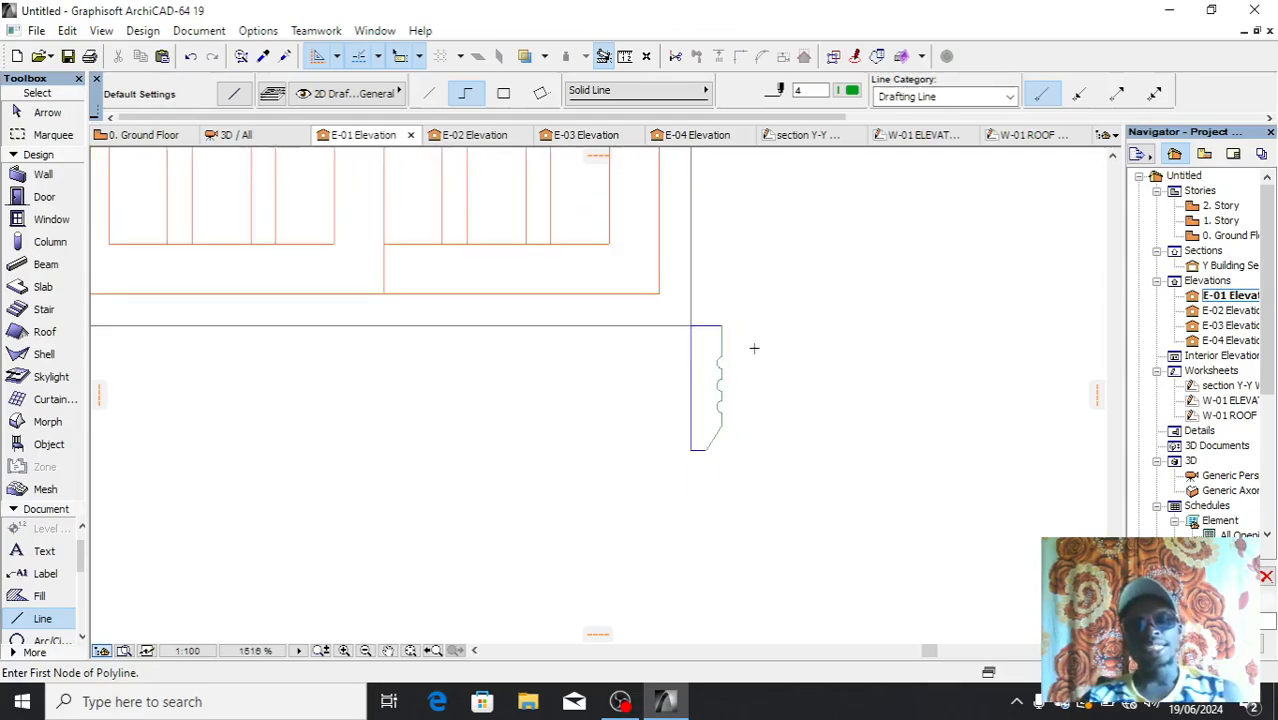
pyautogui.scroll(2, 733, 445)
pyautogui.scroll(-3, 736, 449)
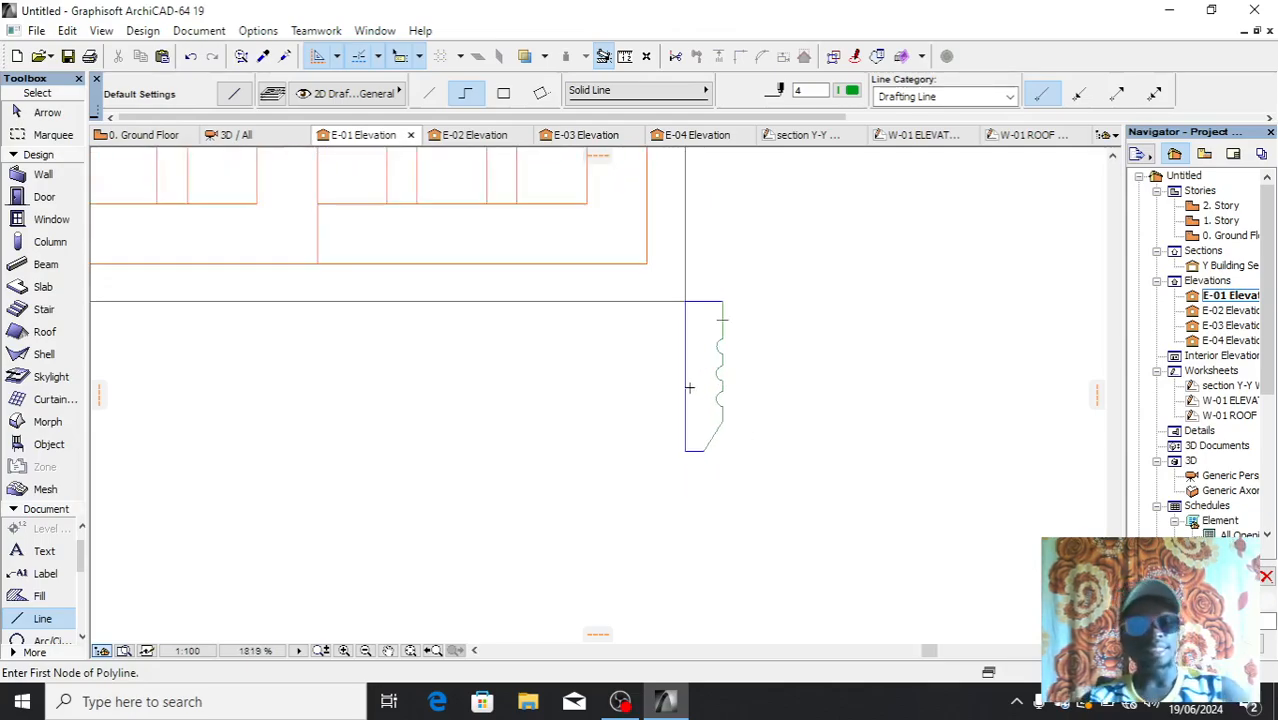
pyautogui.press('shift')
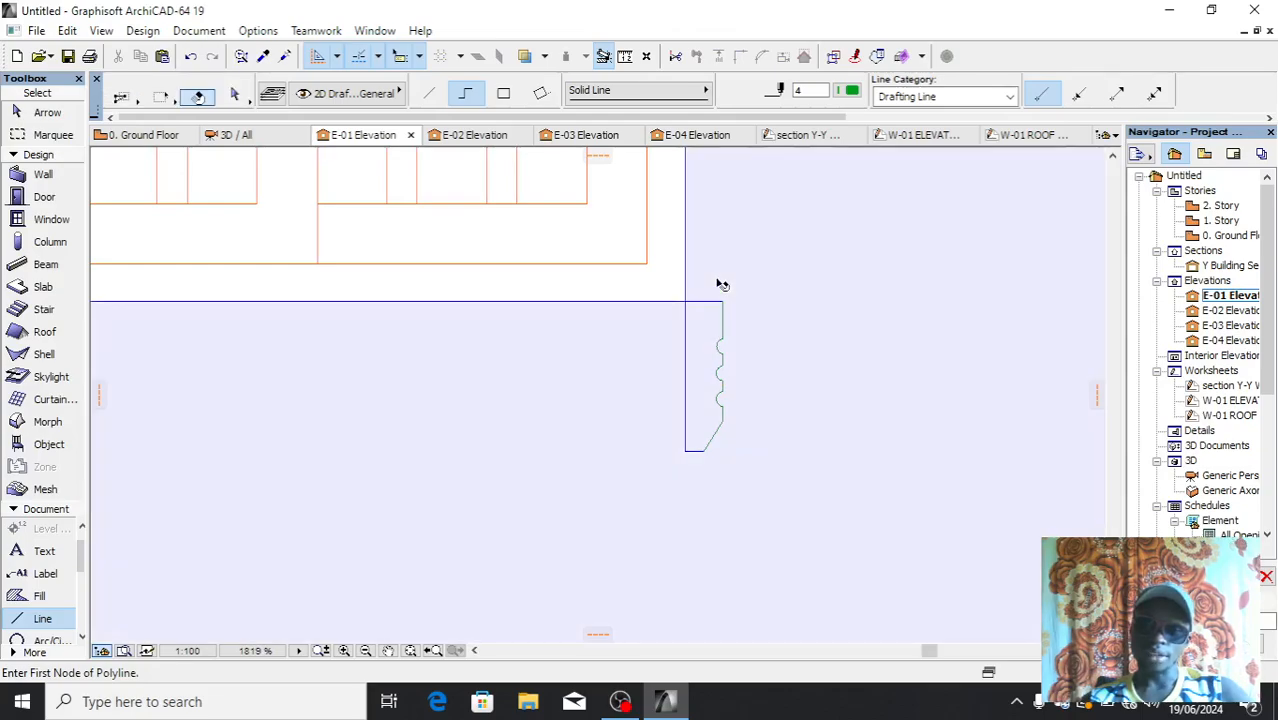
pyautogui.press('shift')
pyautogui.scroll(-3, 641, 338)
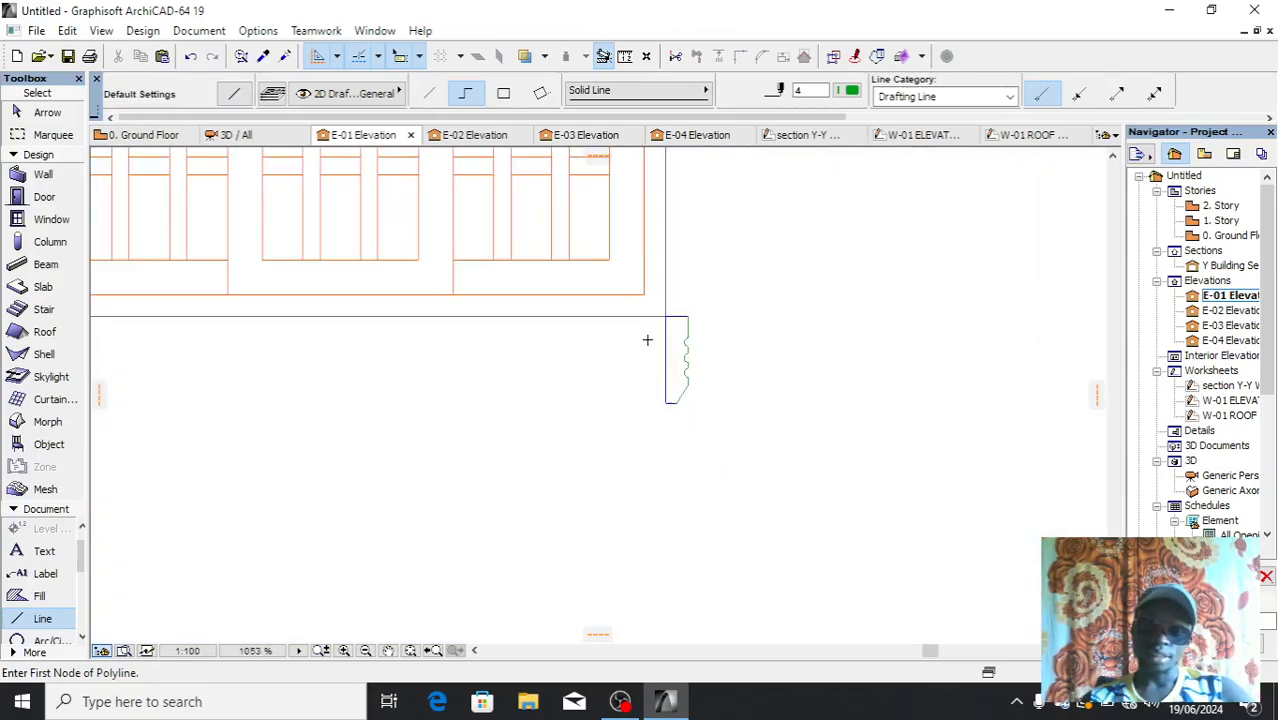
pyautogui.hotkey('ctrl', 'a')
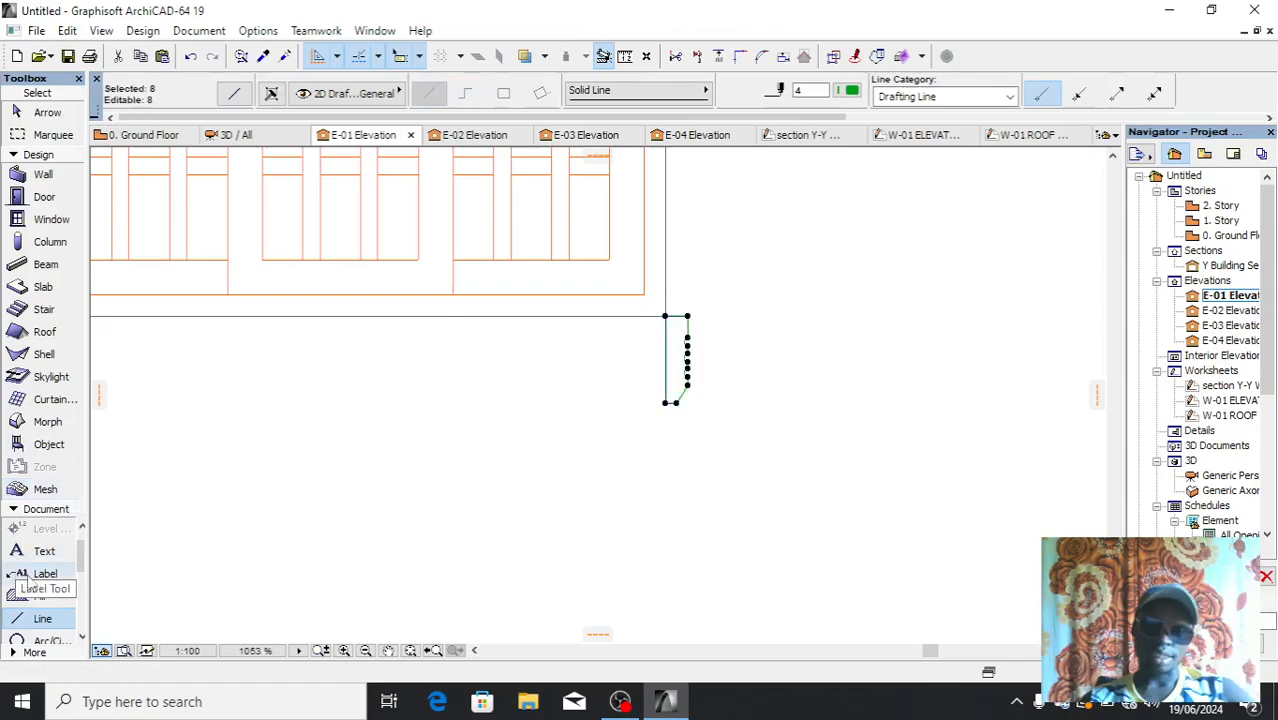
# Add the three inward arcs to the selected lines and move the whole surround profile to the empty area right of the house
pyautogui.scroll(4, 548, 463)
pyautogui.scroll(4, 738, 290)
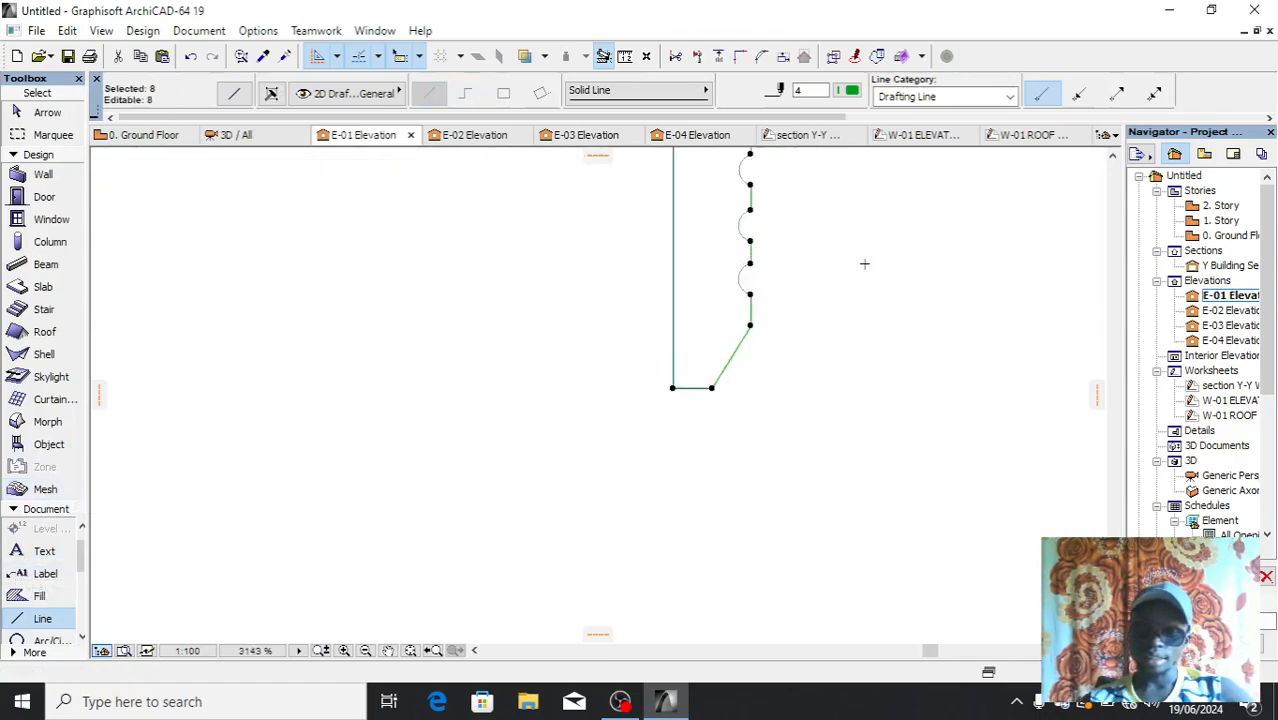
pyautogui.click(703, 286)
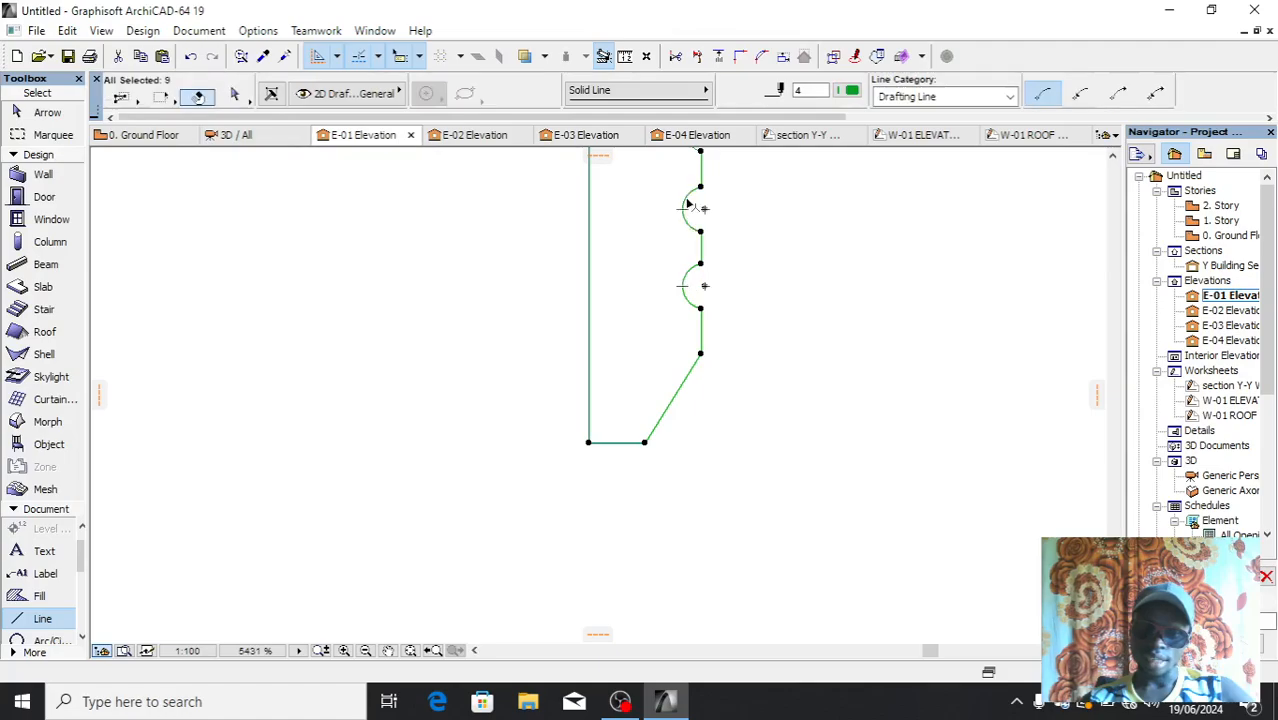
pyautogui.scroll(-4, 705, 210)
pyautogui.scroll(2, 633, 334)
pyautogui.hotkey('ctrl', 'a')
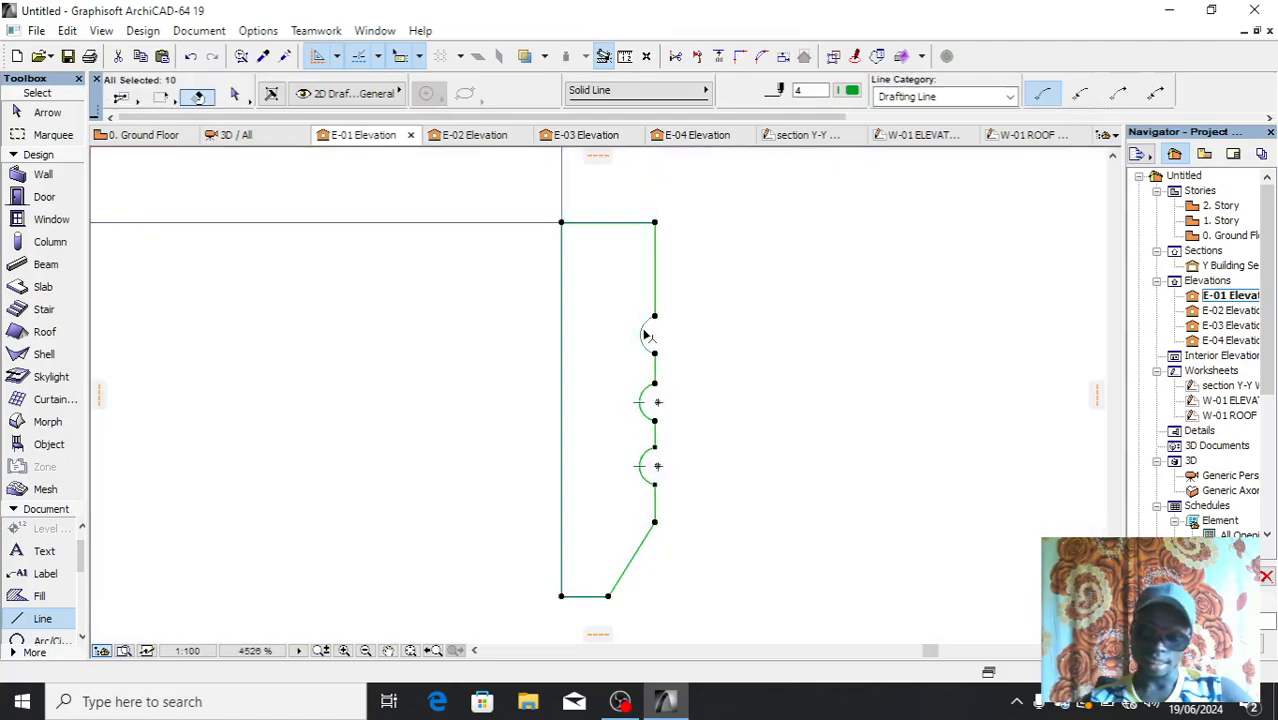
pyautogui.hotkey('ctrl', 'd')
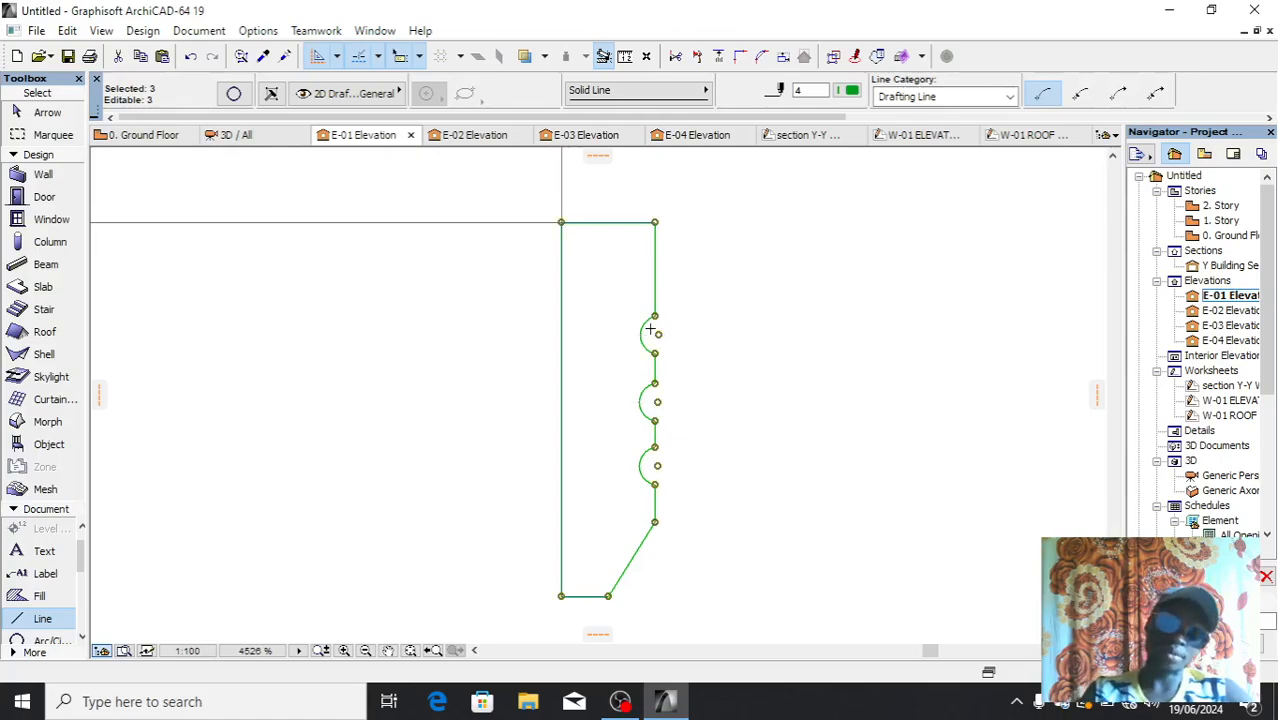
pyautogui.click(562, 222)
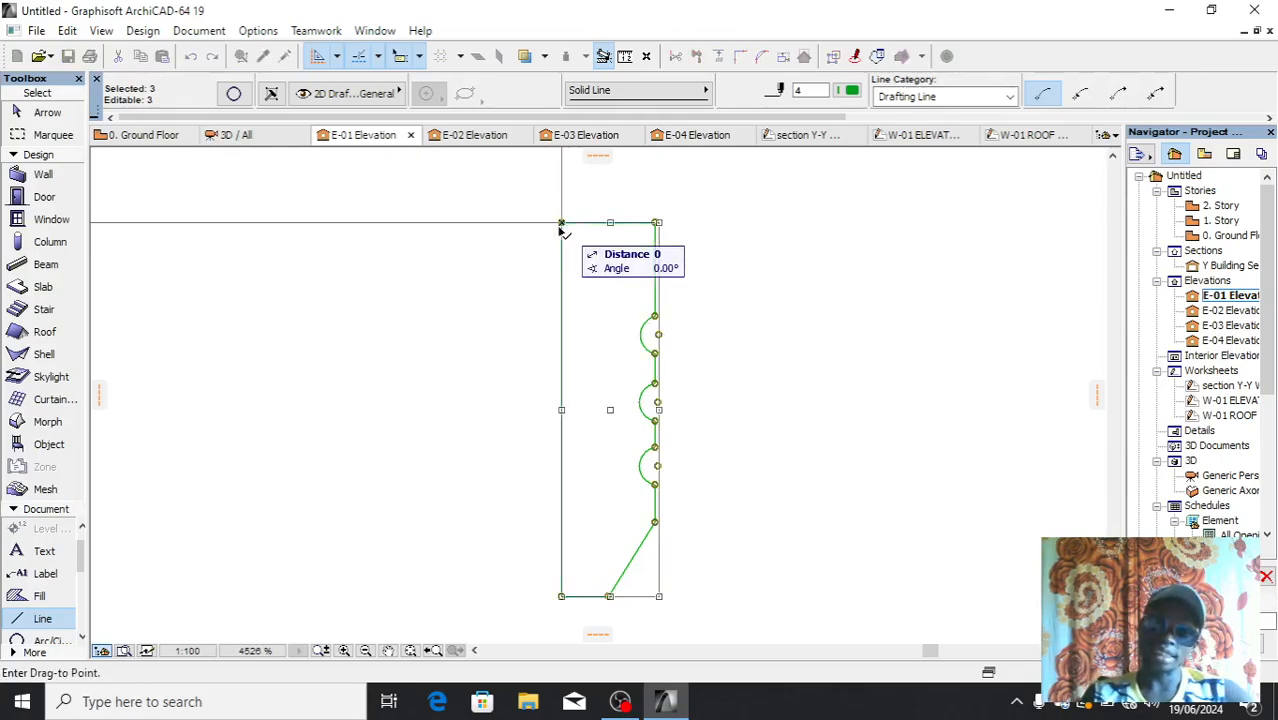
pyautogui.scroll(-4, 374, 262)
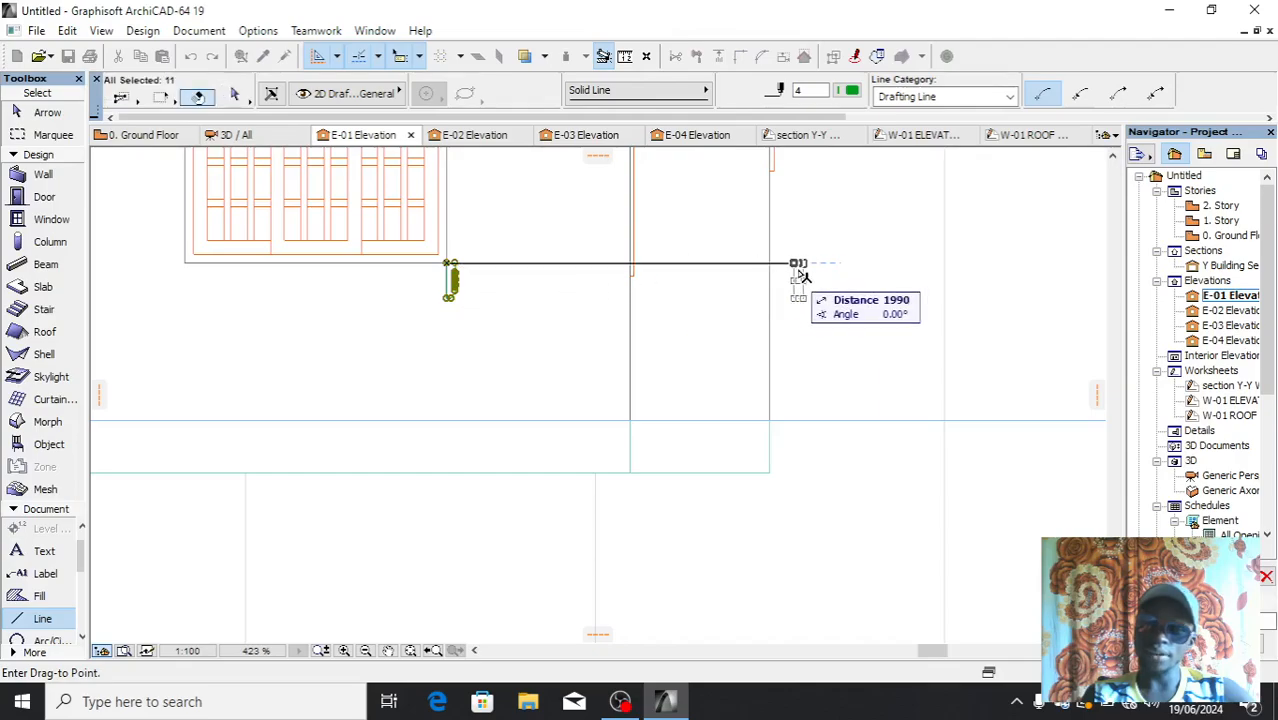
pyautogui.click(913, 277)
pyautogui.scroll(3, 990, 270)
pyautogui.scroll(-3, 625, 436)
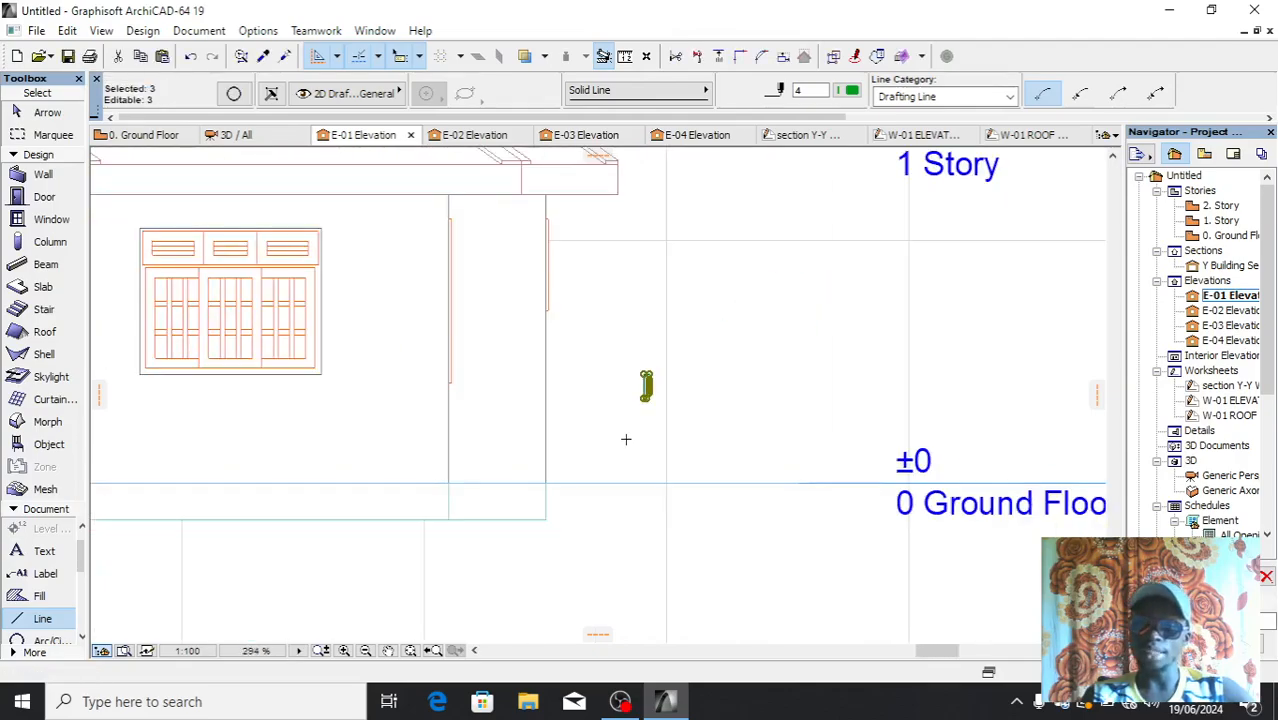
pyautogui.scroll(3, 608, 405)
pyautogui.press('Escape')
pyautogui.scroll(3, 757, 269)
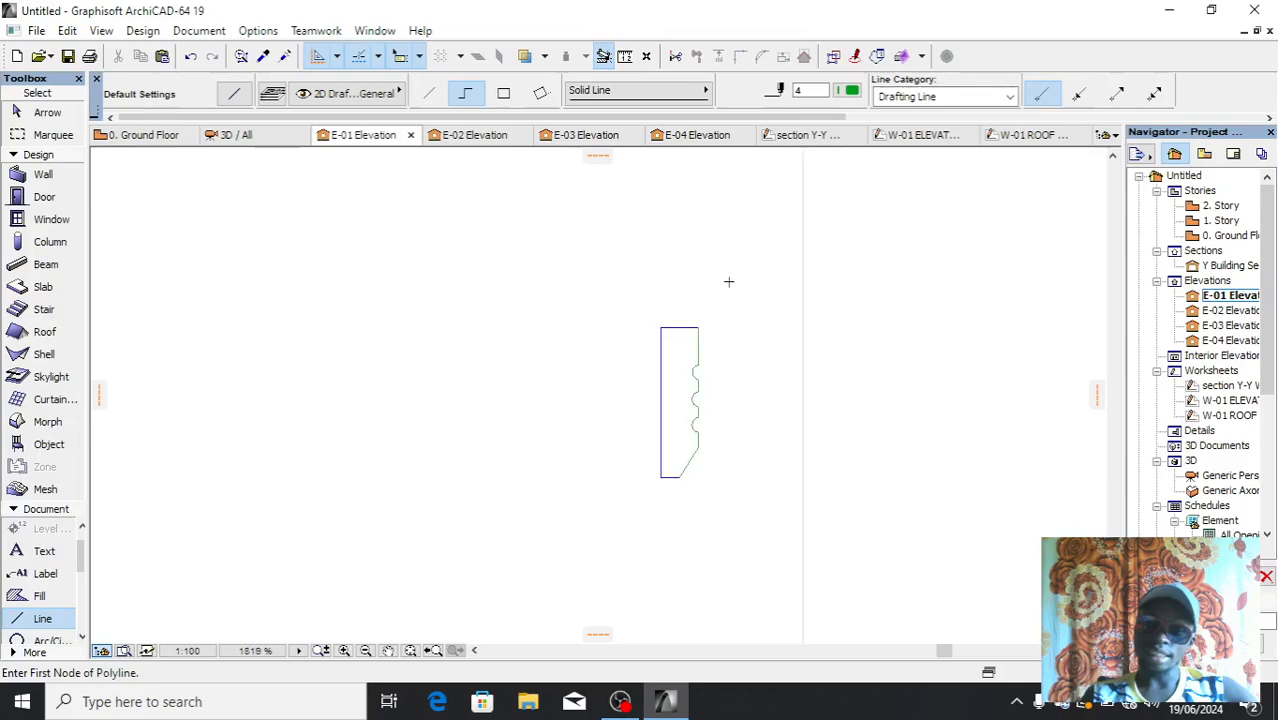
pyautogui.scroll(-3, 696, 360)
pyautogui.scroll(3, 702, 360)
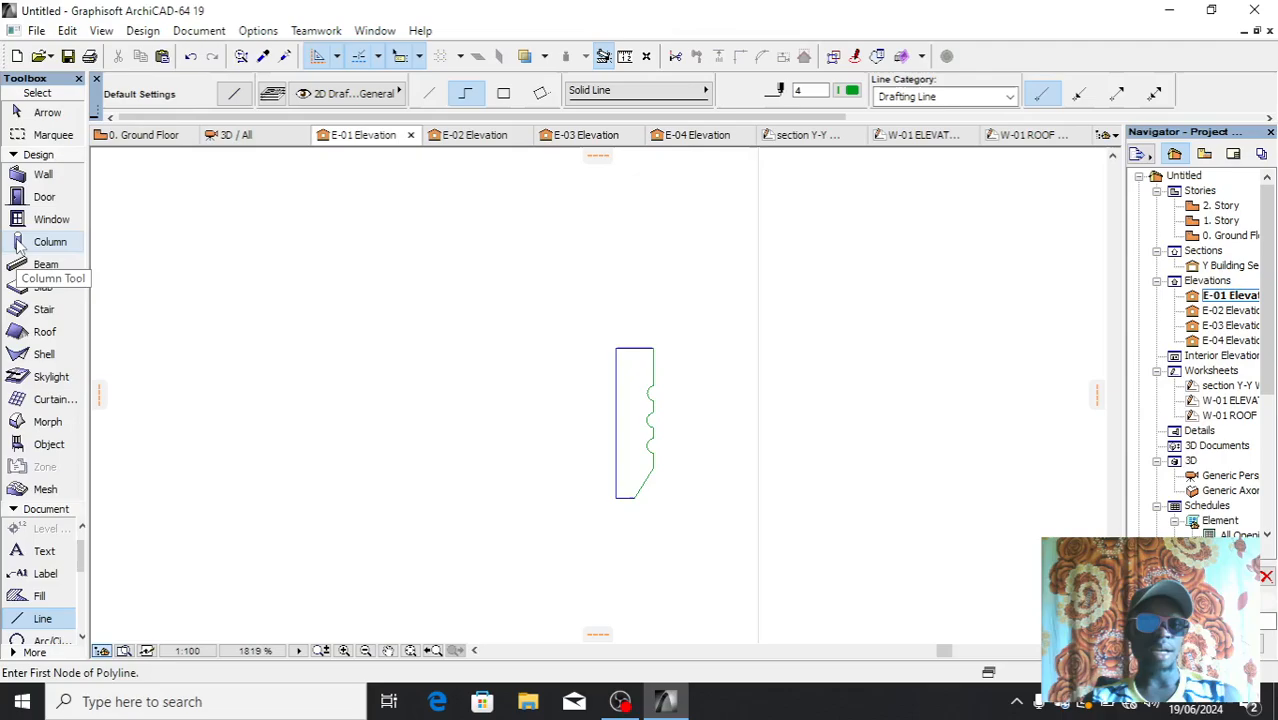
# Set the default override surface for new morphs to Stucco - White Fine
pyautogui.click(47, 422)
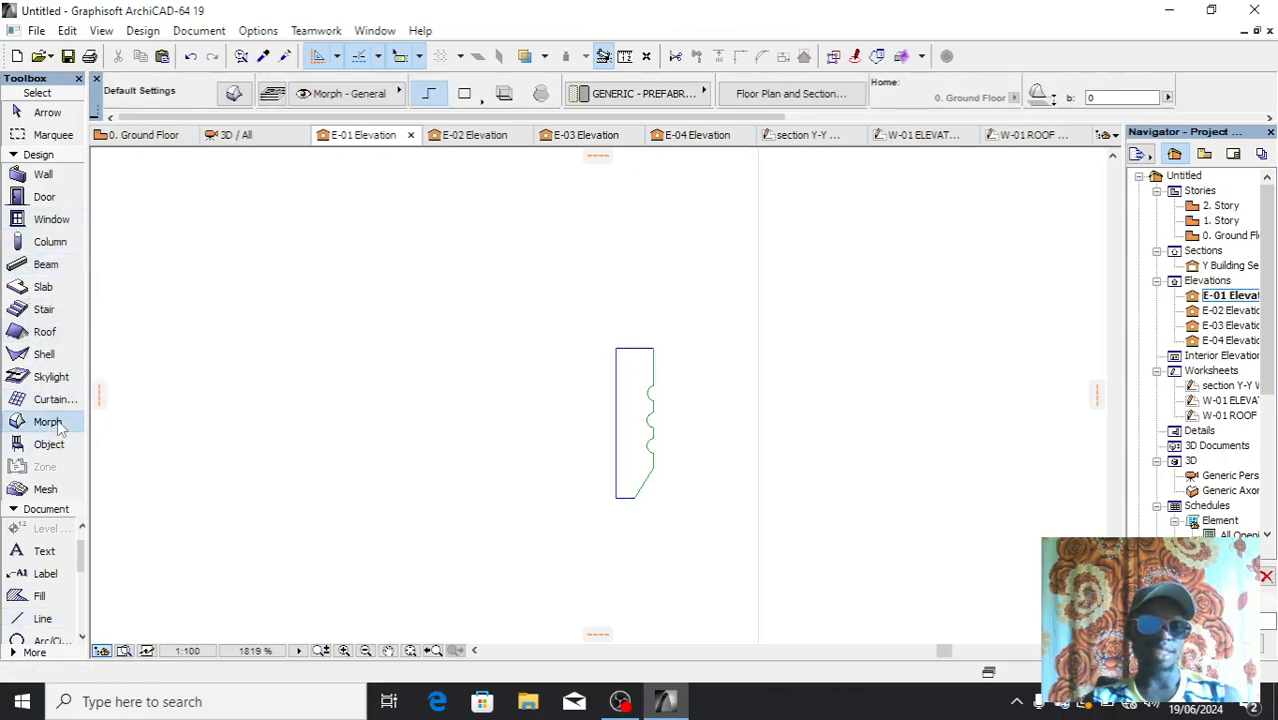
pyautogui.doubleClick(50, 422)
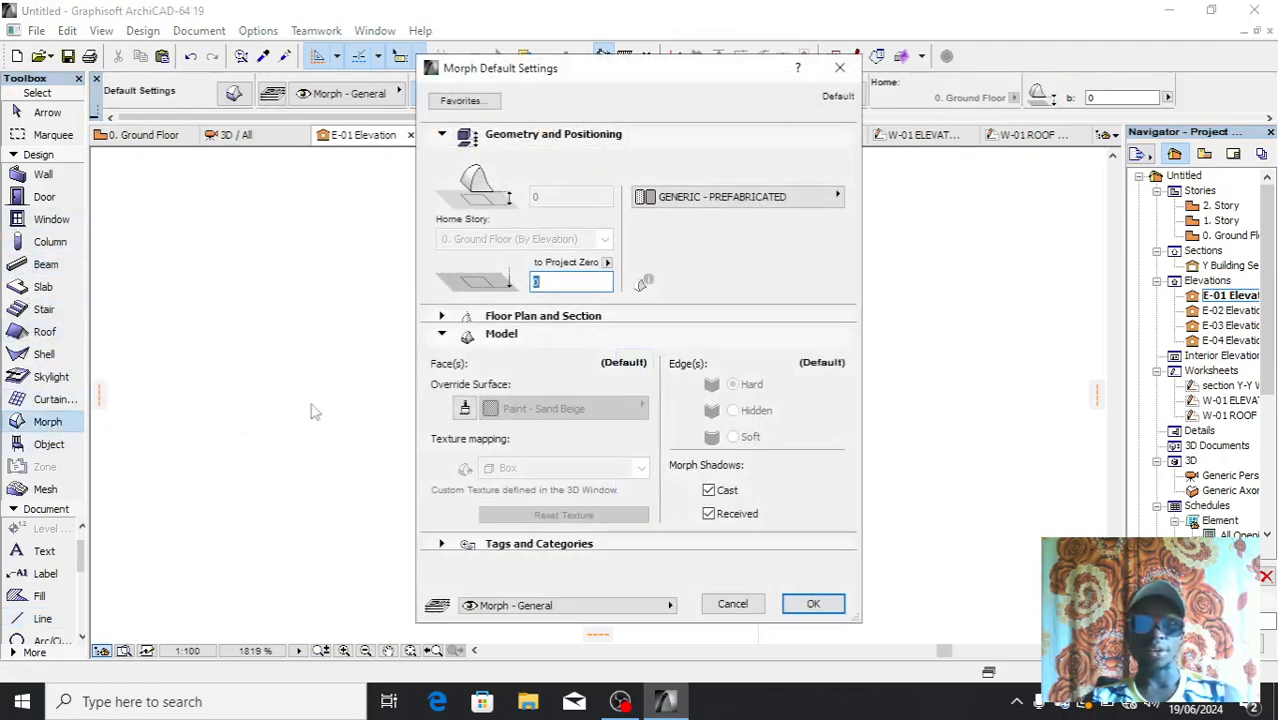
pyautogui.click(464, 409)
pyautogui.click(545, 409)
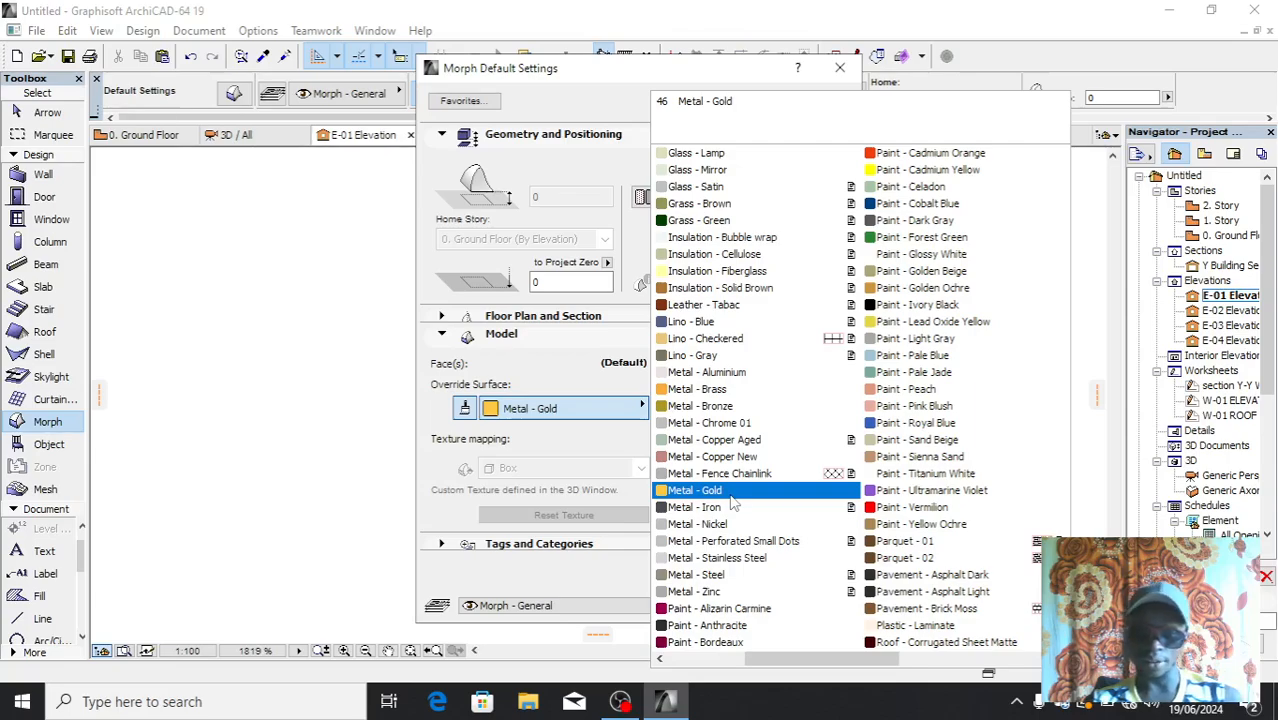
pyautogui.scroll(-2, 737, 468)
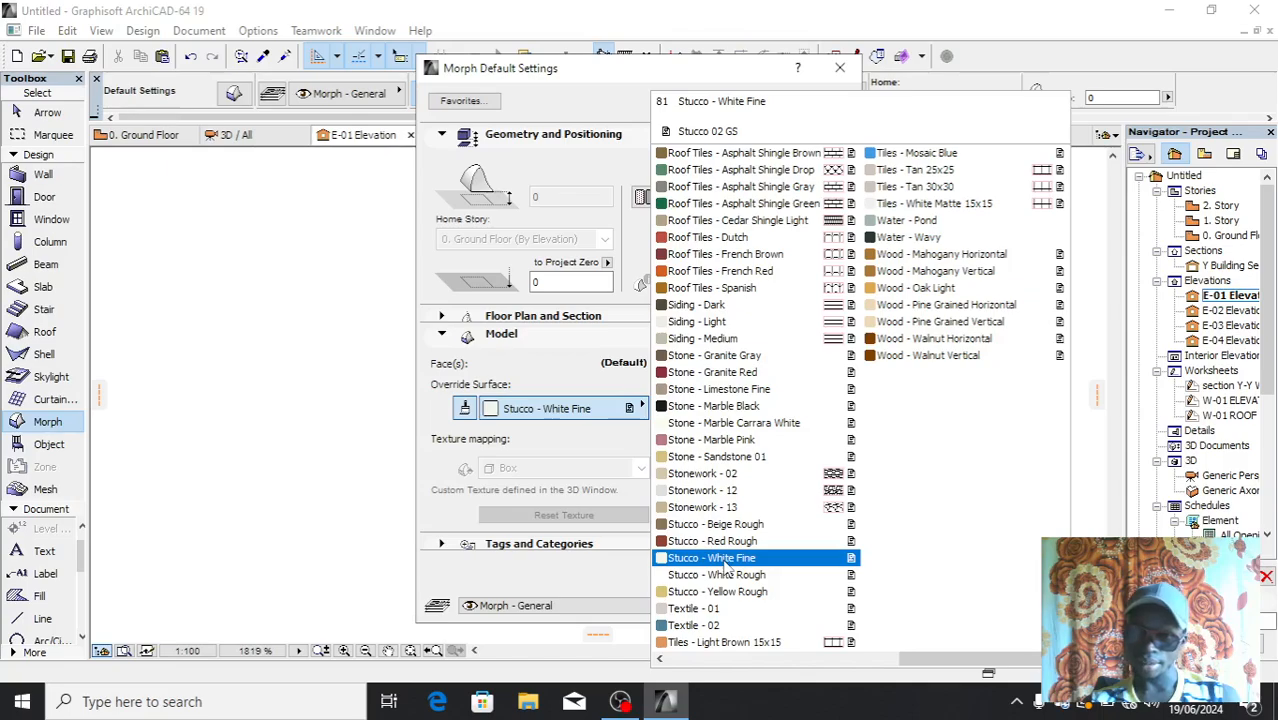
pyautogui.click(726, 558)
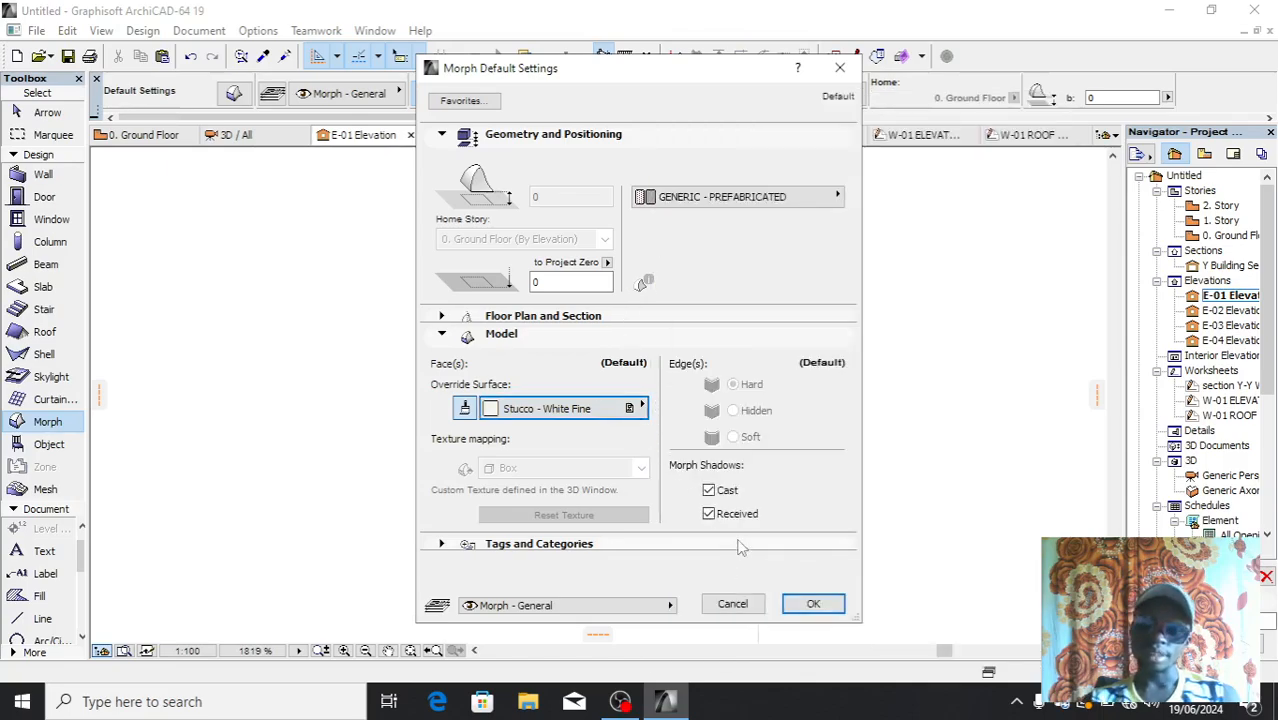
pyautogui.click(813, 604)
# Start a morph polygon at the profile's lower-left corner, tracing the bottom, slanted and right edges and spanning the lower two arcs with straight segments
pyautogui.scroll(-2, 602, 517)
pyautogui.scroll(2, 602, 517)
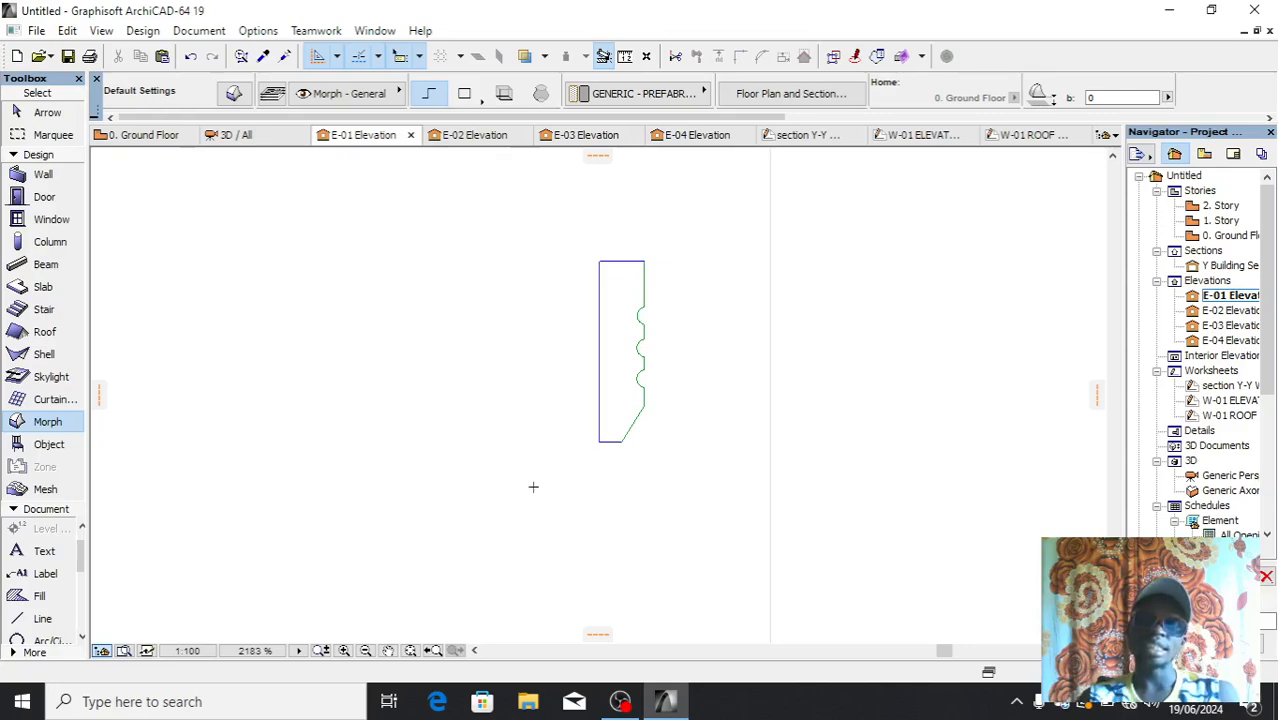
pyautogui.scroll(3, 619, 465)
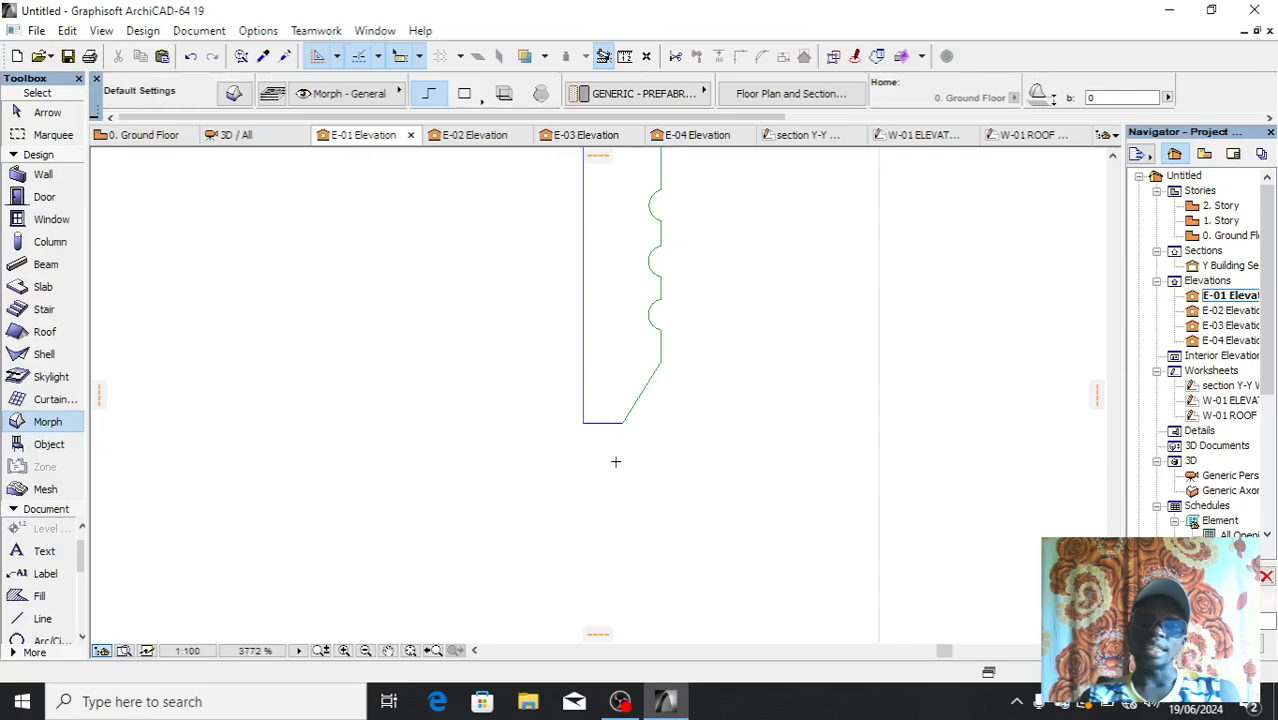
pyautogui.scroll(-2, 588, 478)
pyautogui.scroll(2, 620, 455)
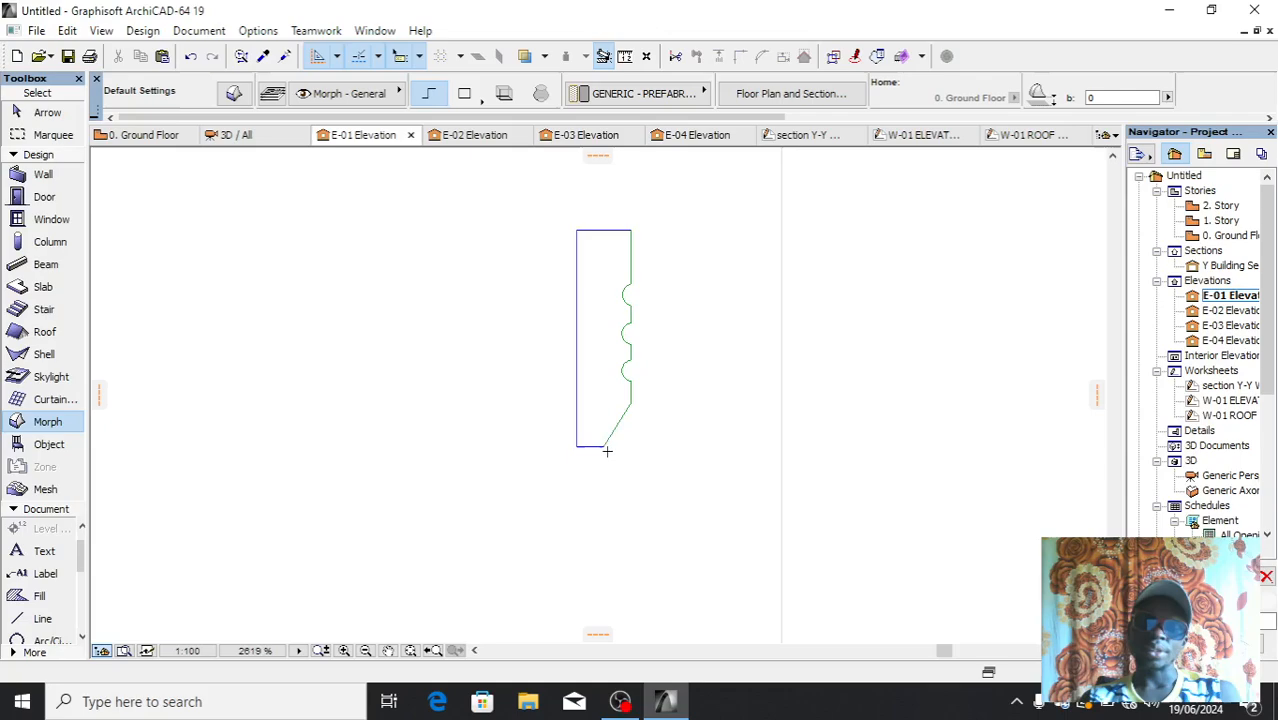
pyautogui.scroll(3, 606, 451)
pyautogui.scroll(-3, 536, 540)
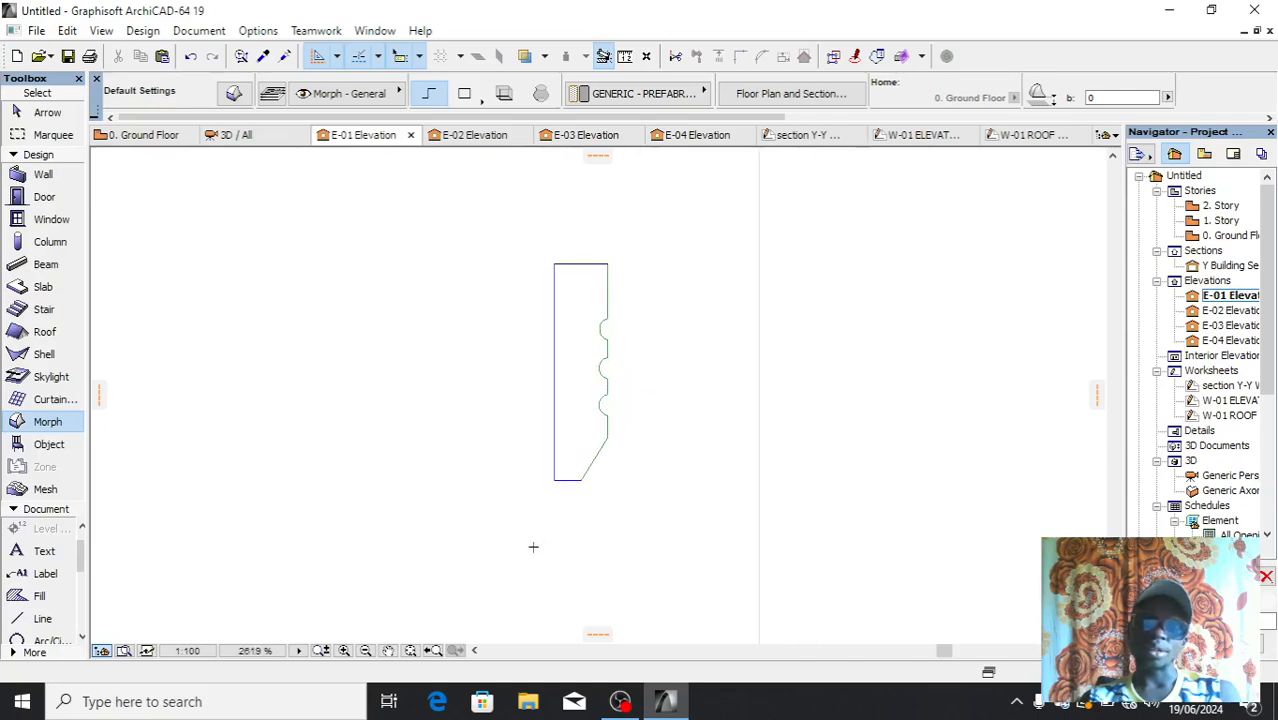
pyautogui.scroll(3, 661, 510)
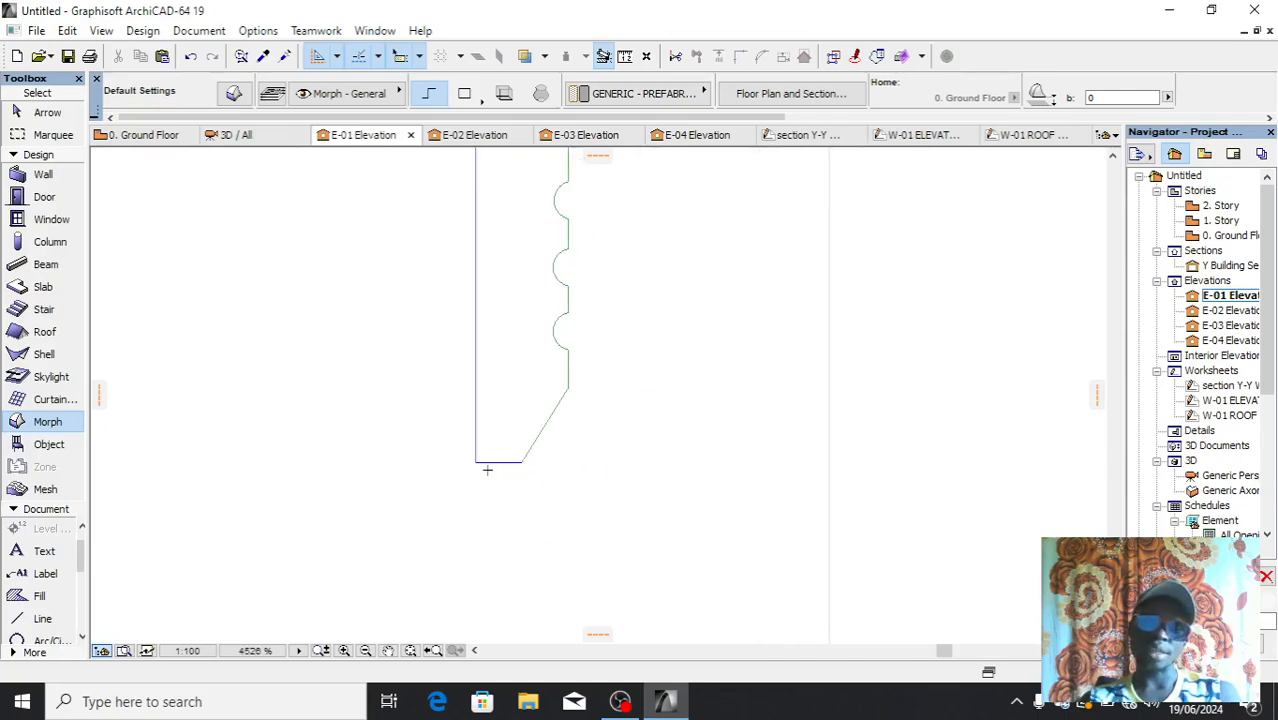
pyautogui.click(478, 461)
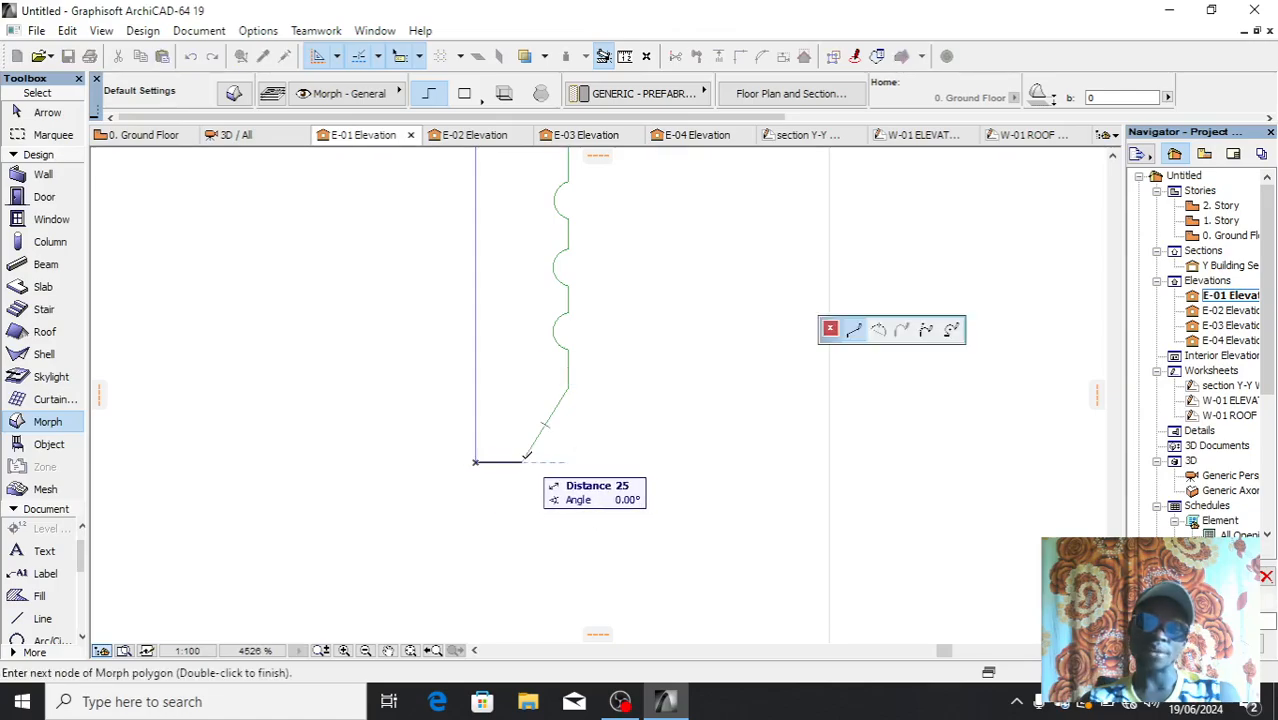
pyautogui.click(522, 461)
pyautogui.click(567, 387)
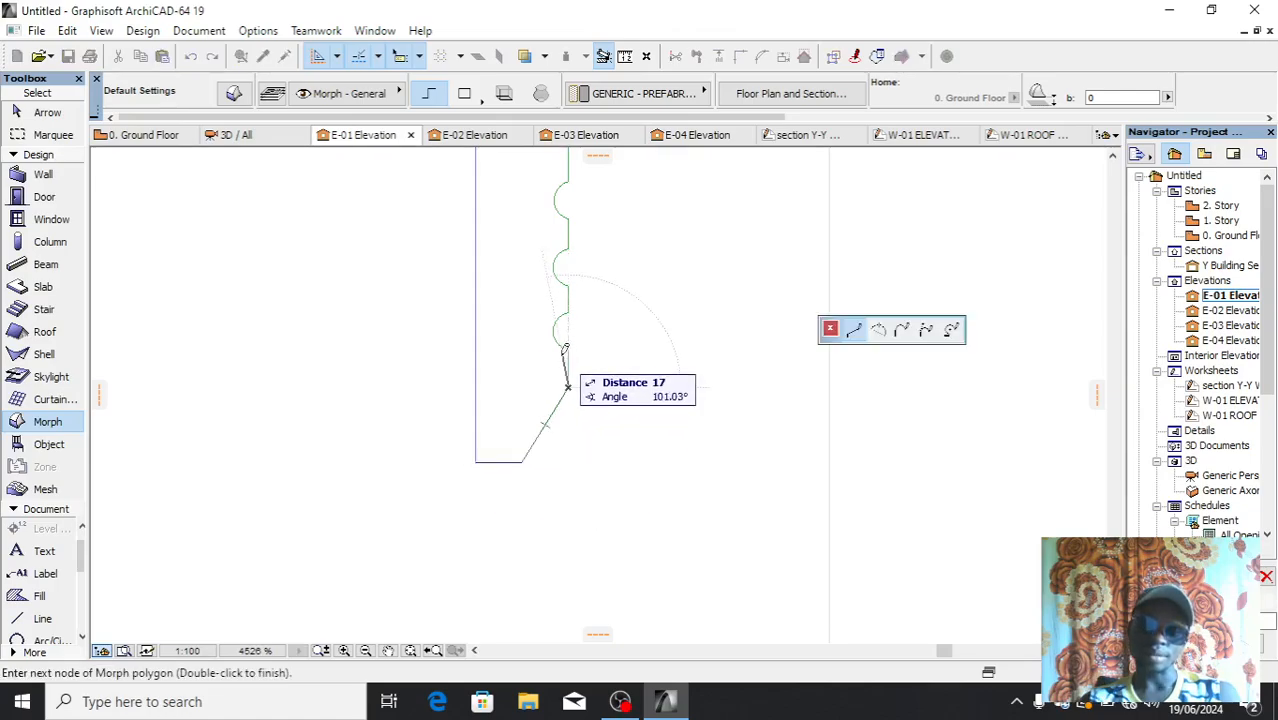
pyautogui.scroll(4, 570, 320)
pyautogui.click(567, 348)
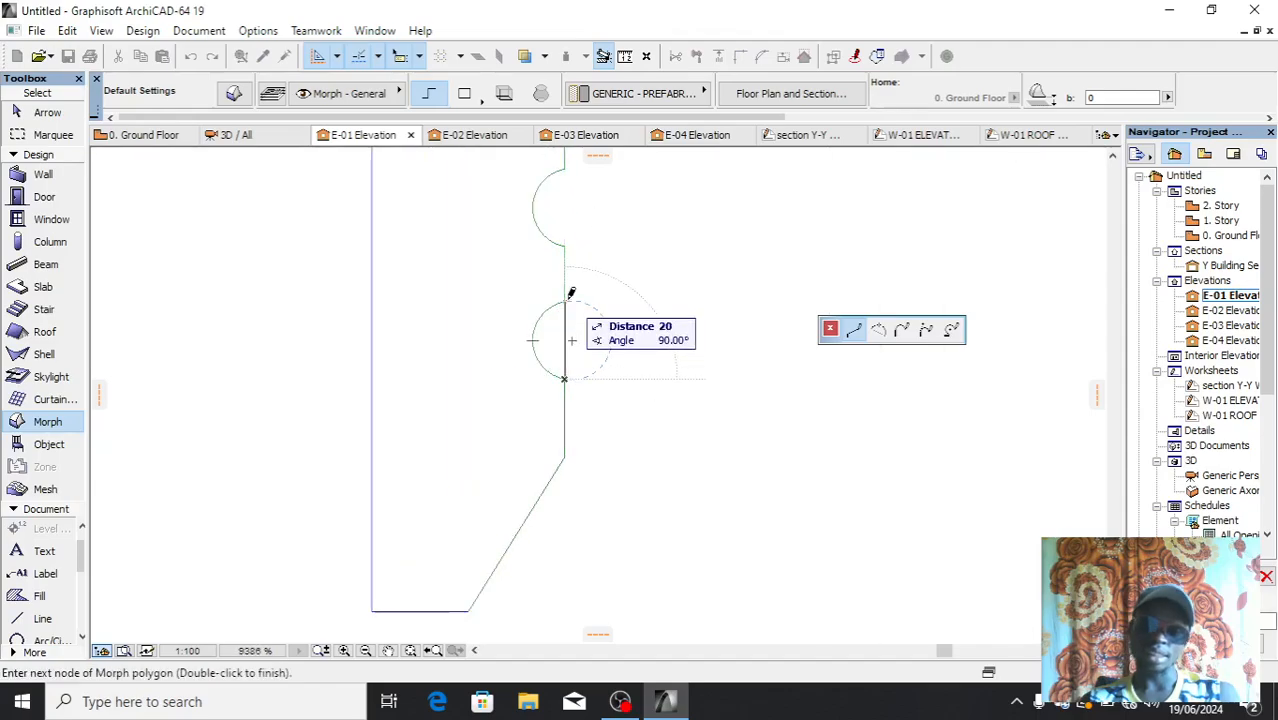
pyautogui.scroll(-3, 596, 356)
pyautogui.scroll(3, 570, 322)
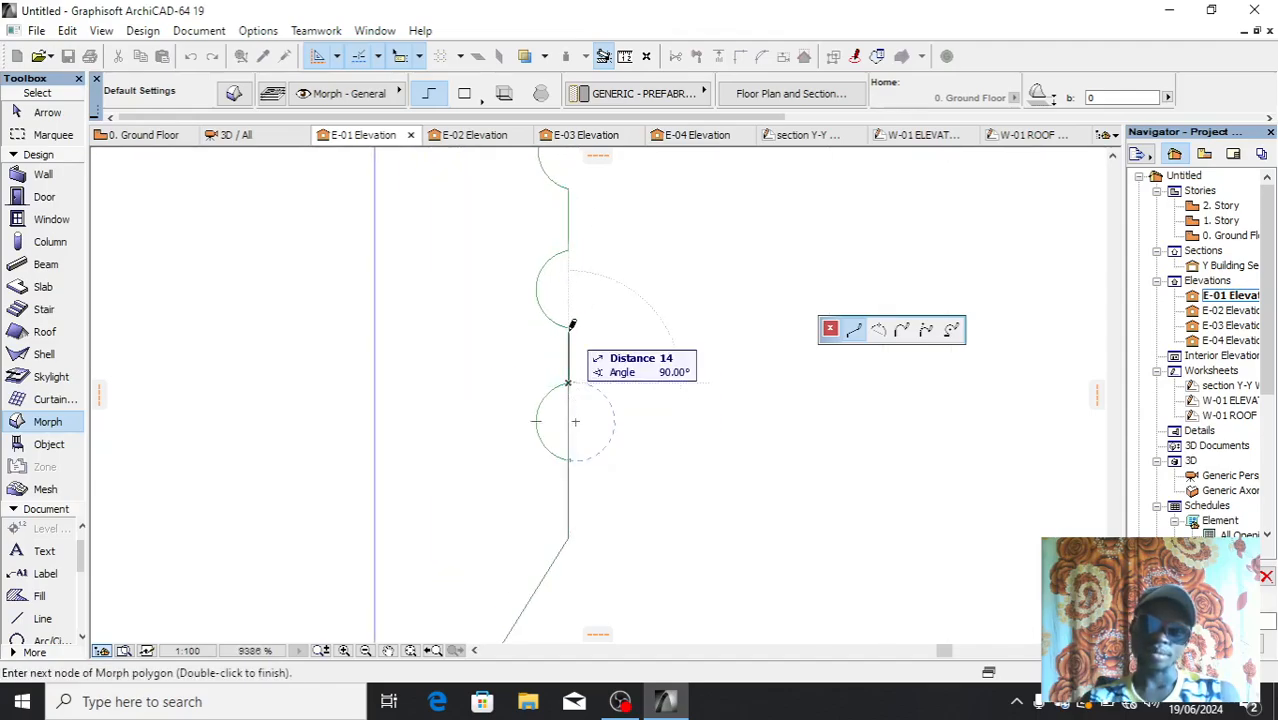
pyautogui.click(568, 327)
pyautogui.click(568, 251)
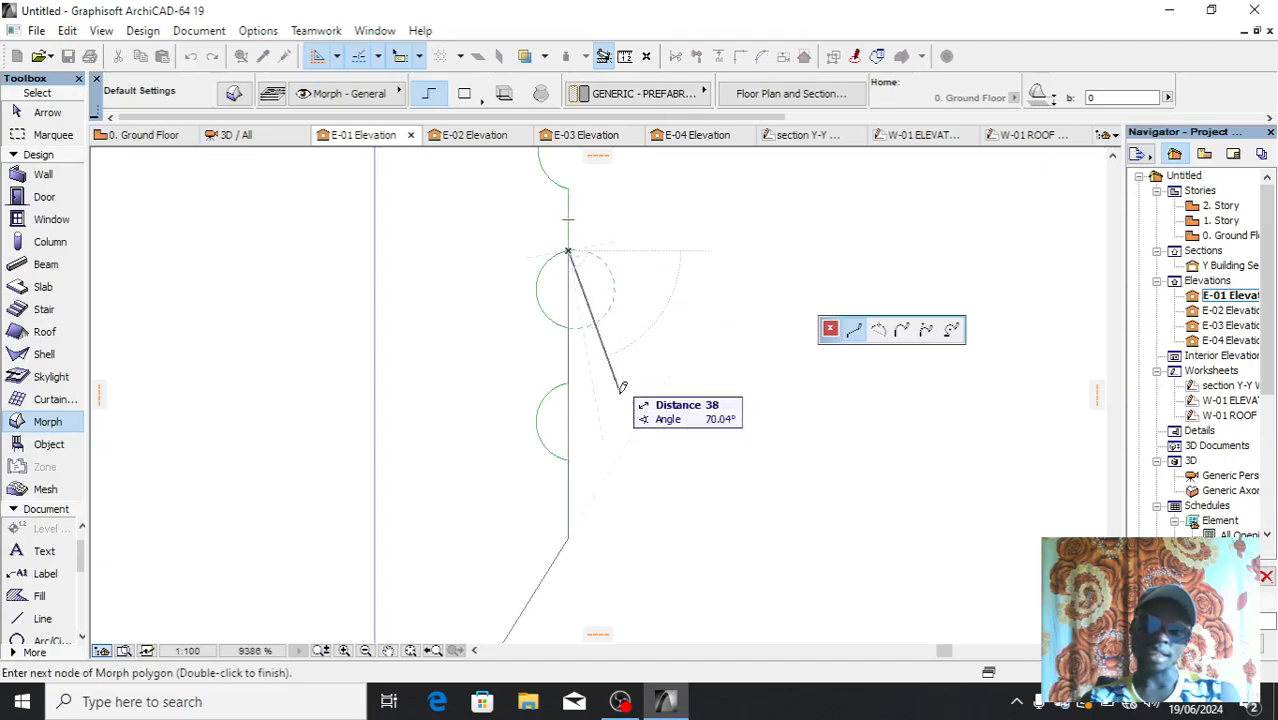
# Continue the morph polygon straight across the upper arc, around the profile's top corners, and close it at the starting corner
pyautogui.scroll(-5, 619, 388)
pyautogui.scroll(4, 612, 285)
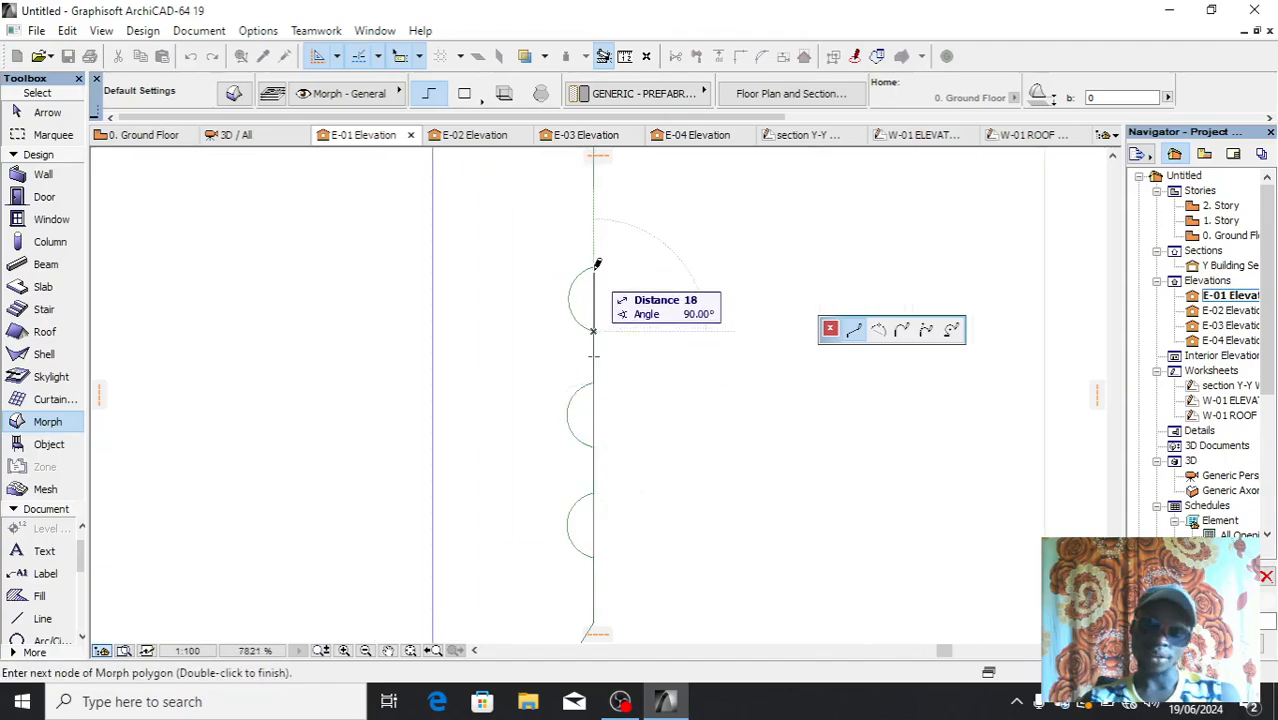
pyautogui.click(595, 270)
pyautogui.scroll(-4, 598, 277)
pyautogui.scroll(3, 625, 288)
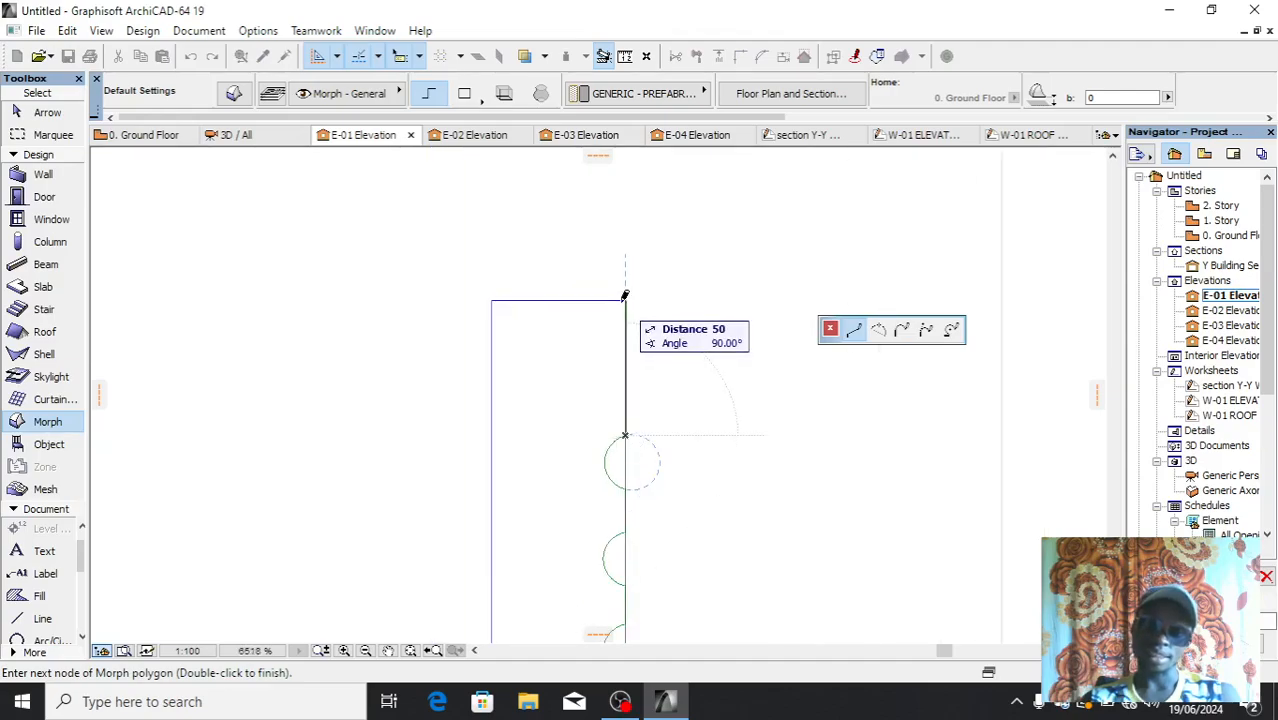
pyautogui.click(499, 296)
pyautogui.scroll(-3, 695, 300)
pyautogui.scroll(1, 645, 455)
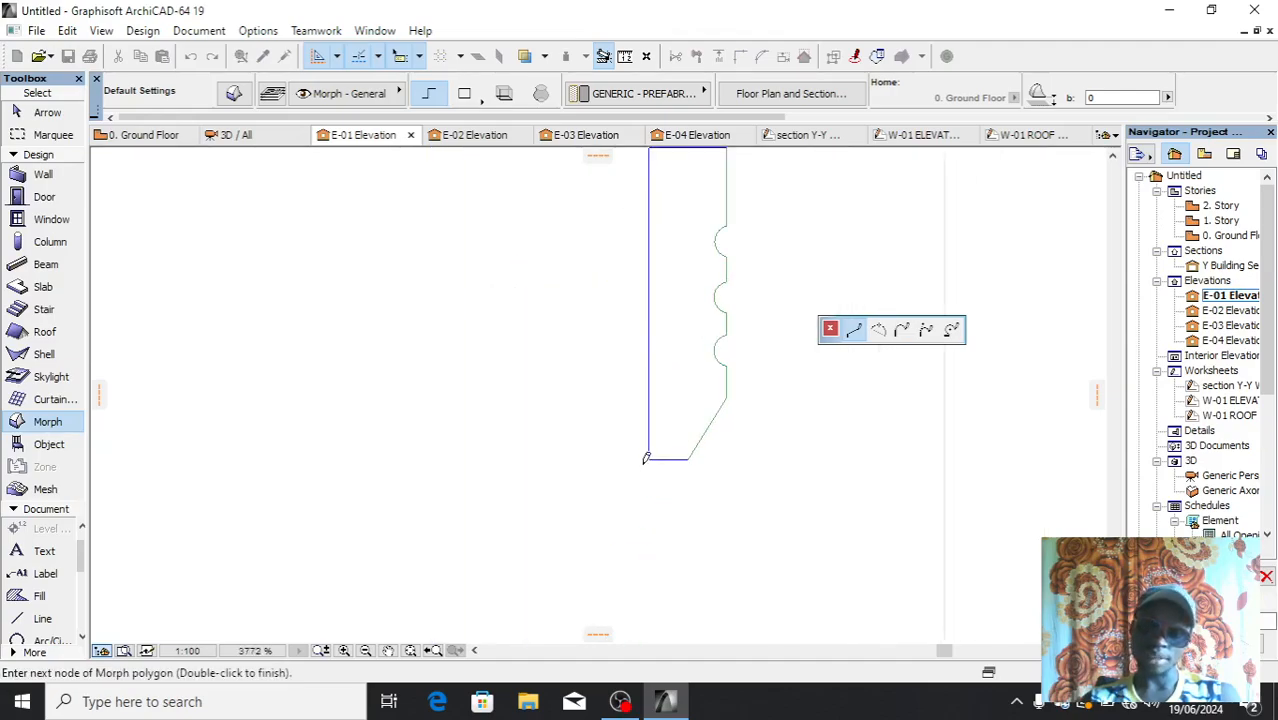
pyautogui.click(648, 452)
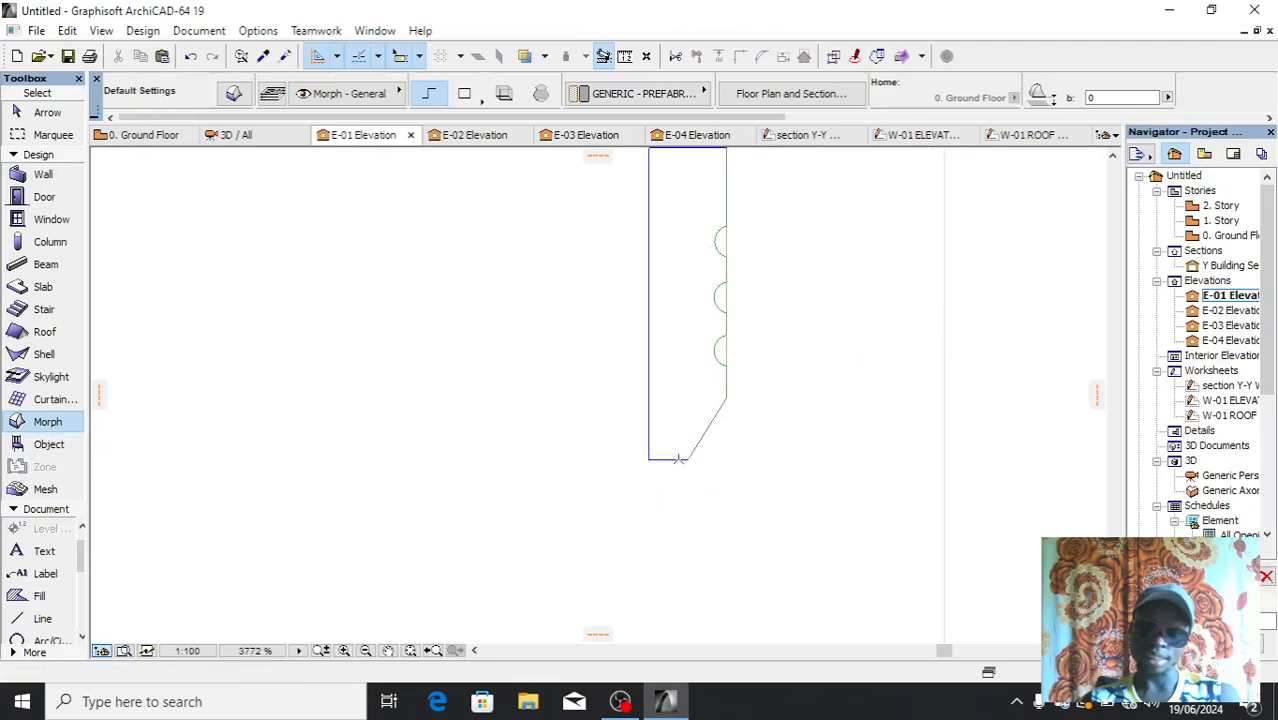
# Select the morph and curve its straight edge at the lowest arc inward to match the drafted arc
pyautogui.scroll(-2, 668, 456)
pyautogui.scroll(2, 624, 430)
pyautogui.scroll(3, 805, 400)
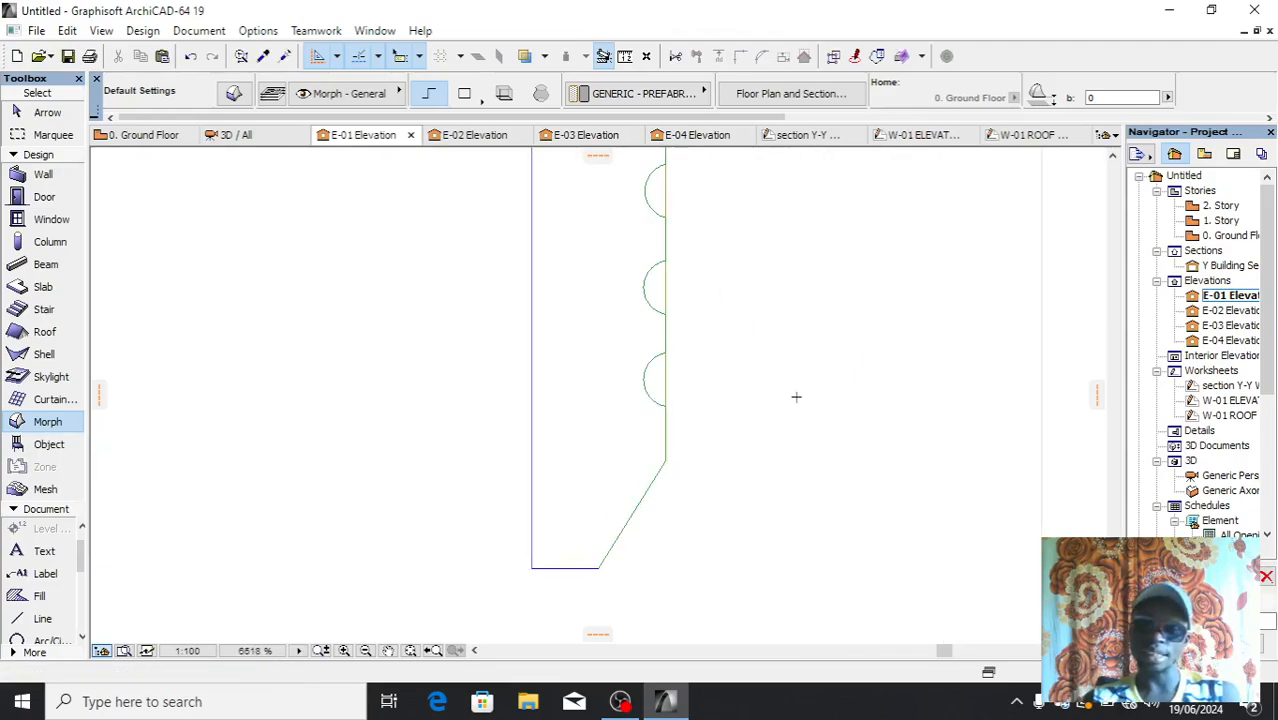
pyautogui.hotkey('ctrl', 'a')
pyautogui.click(665, 387)
pyautogui.scroll(3, 660, 382)
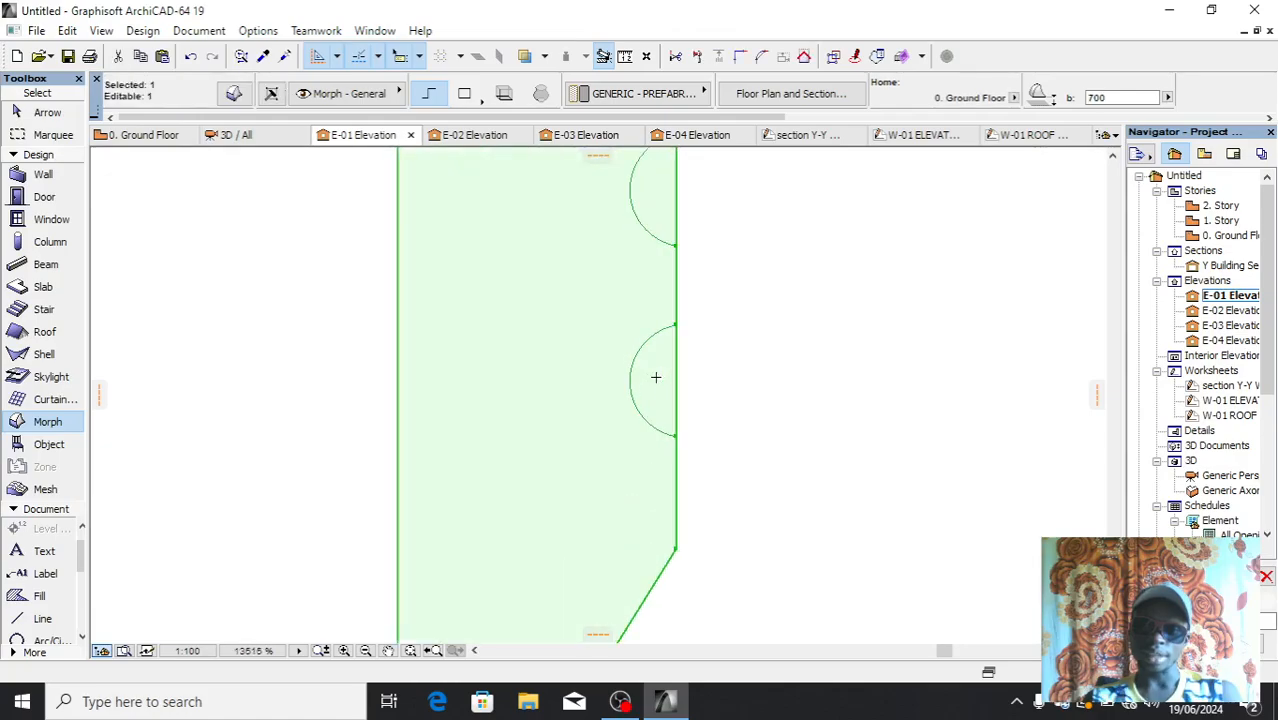
pyautogui.click(675, 385)
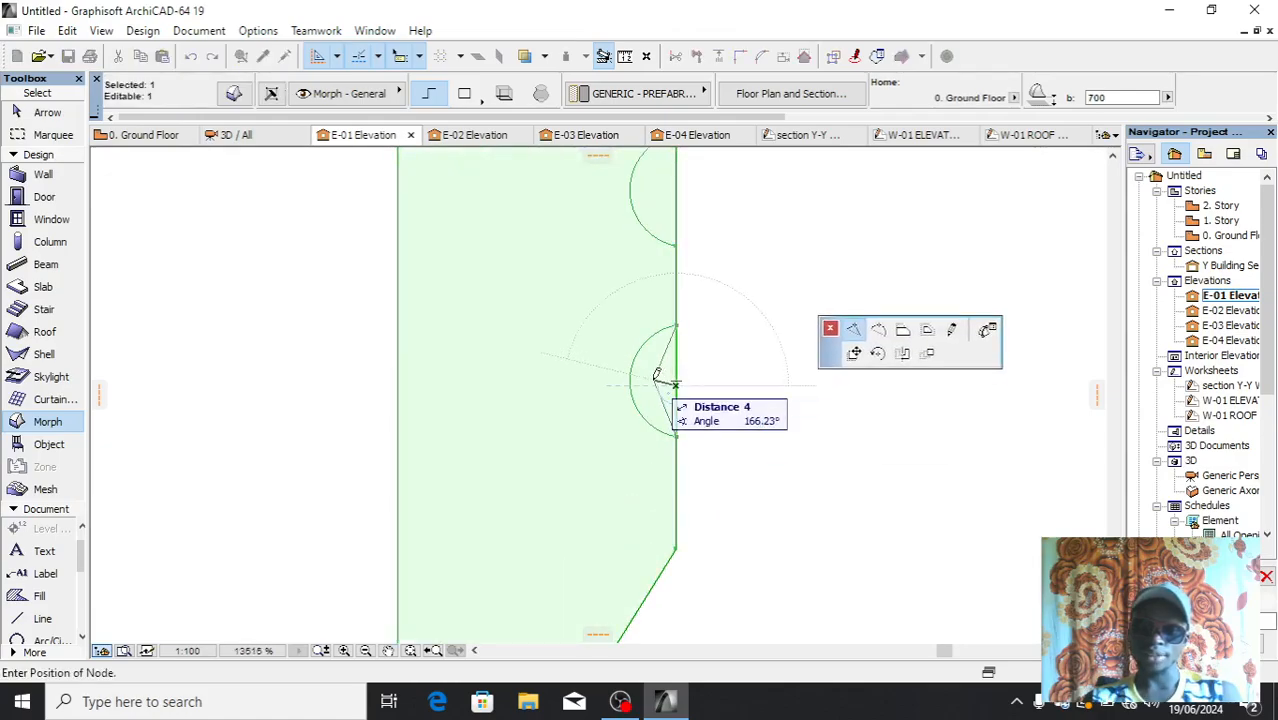
pyautogui.click(877, 330)
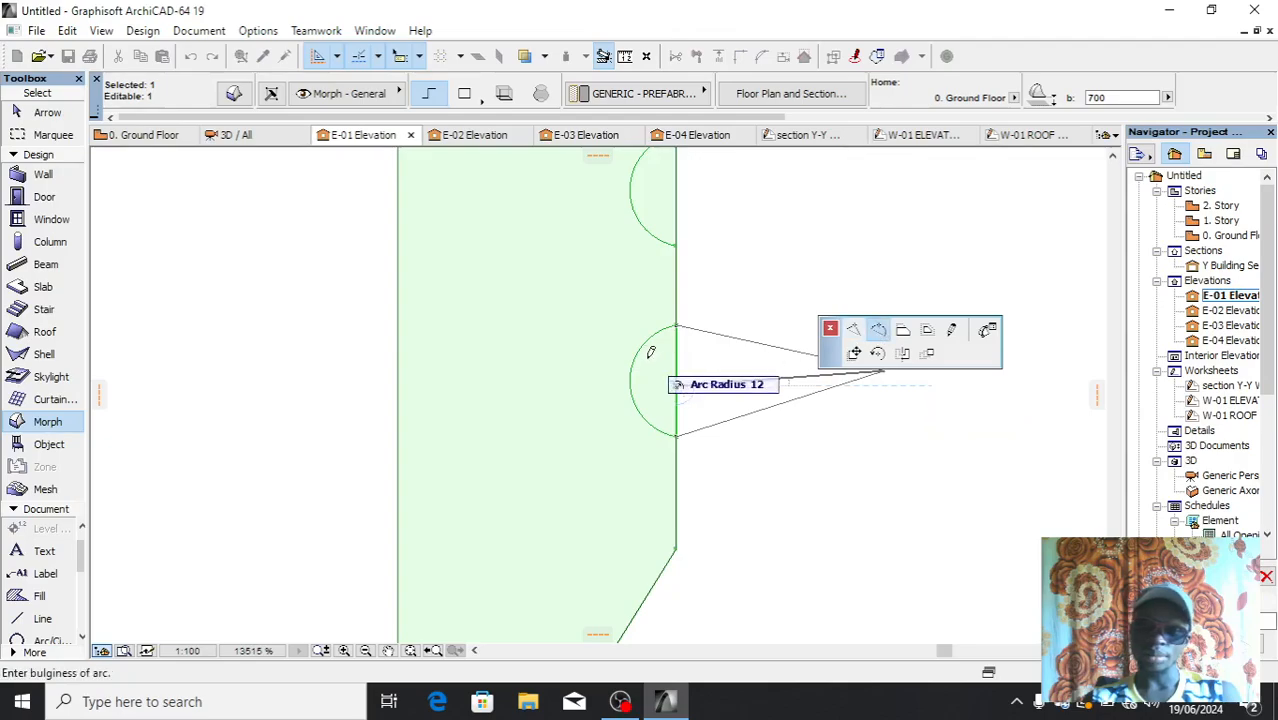
pyautogui.click(693, 430)
# Curve the morph's straight edge at the middle arc inward to follow the drafted arc
pyautogui.scroll(-1, 679, 357)
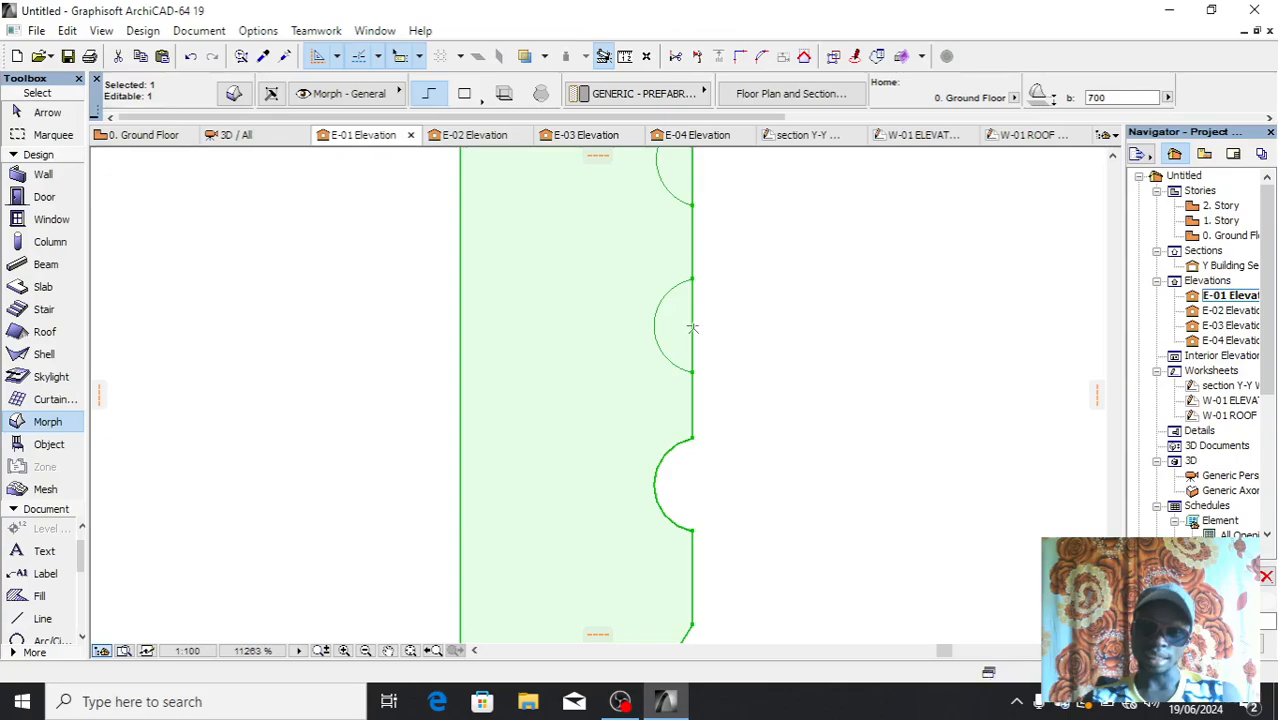
pyautogui.click(692, 328)
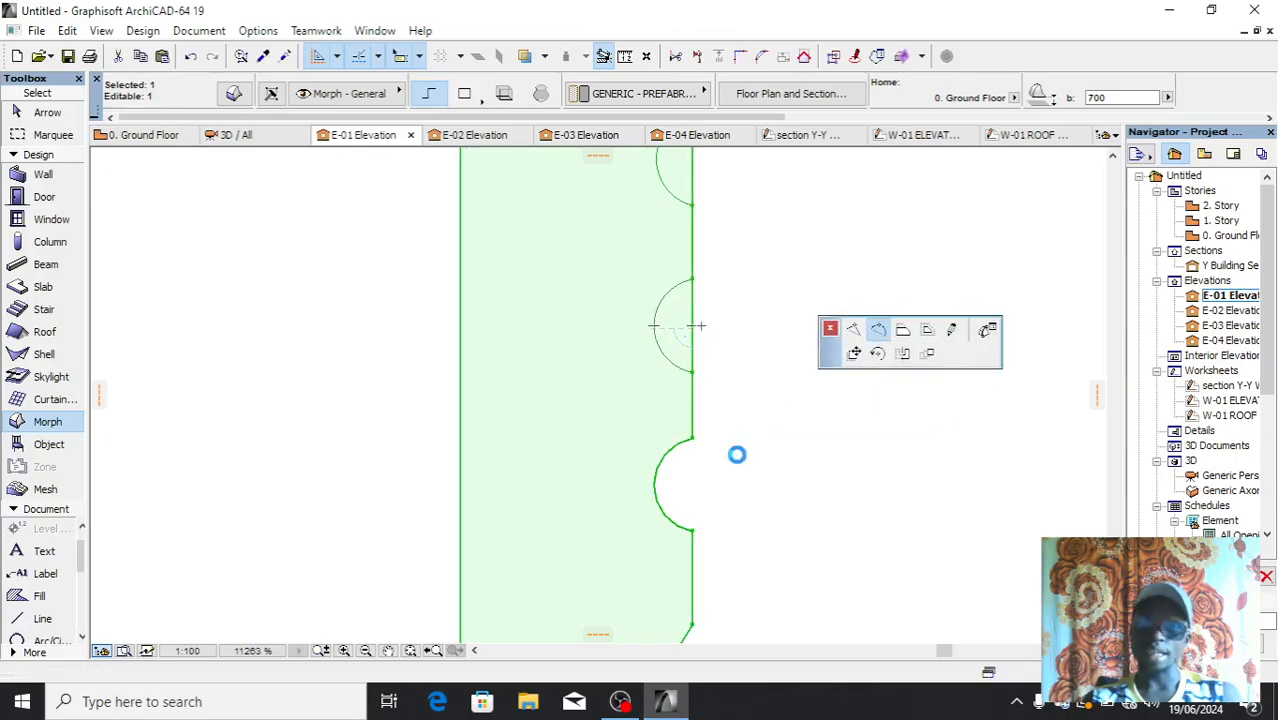
pyautogui.scroll(-5, 737, 453)
pyautogui.scroll(6, 724, 306)
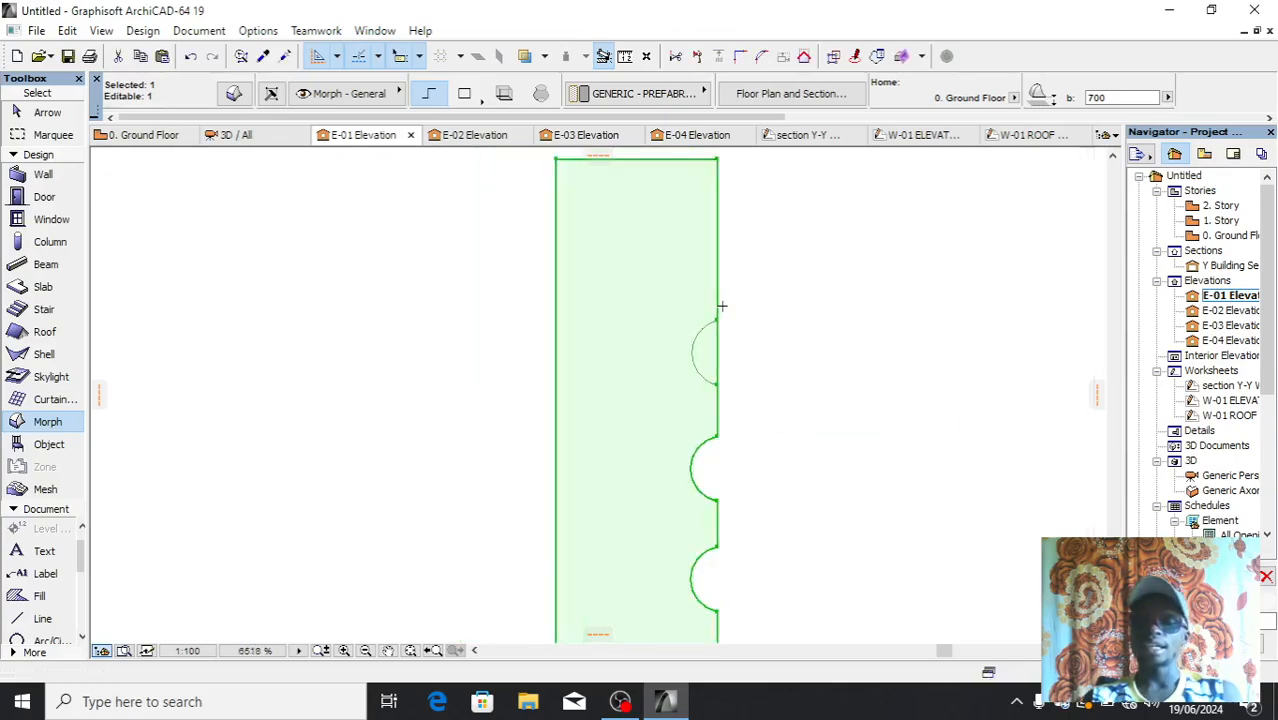
# Curve the morph's straight edge at the upper arc inward to match the drafted arc, and deselect the morph
pyautogui.click(714, 382)
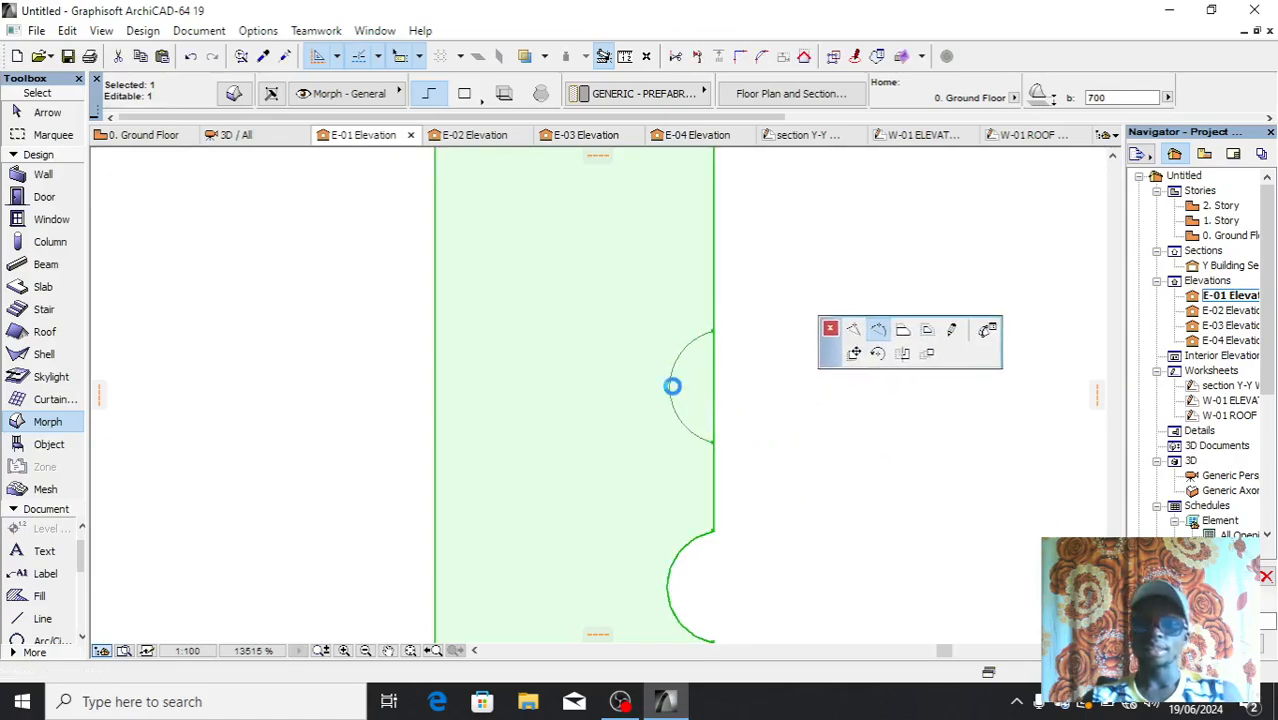
pyautogui.click(672, 386)
pyautogui.scroll(-6, 700, 406)
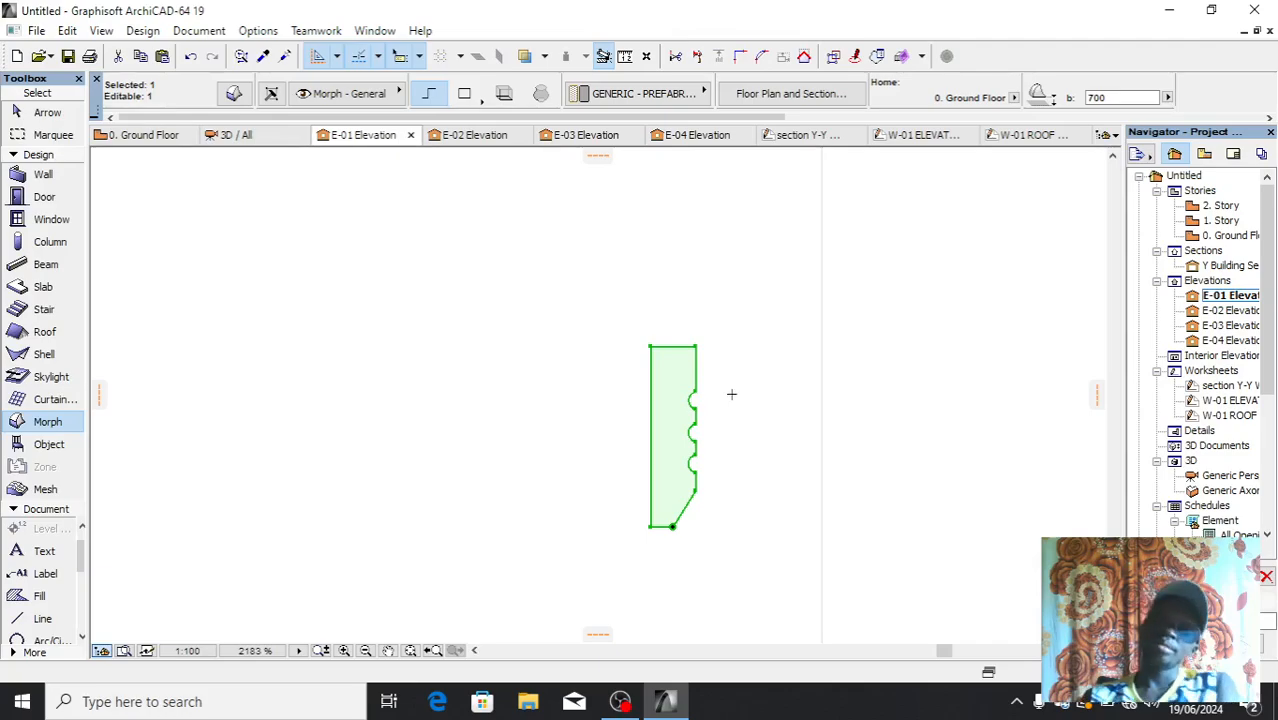
pyautogui.press('Escape')
pyautogui.scroll(-7, 753, 439)
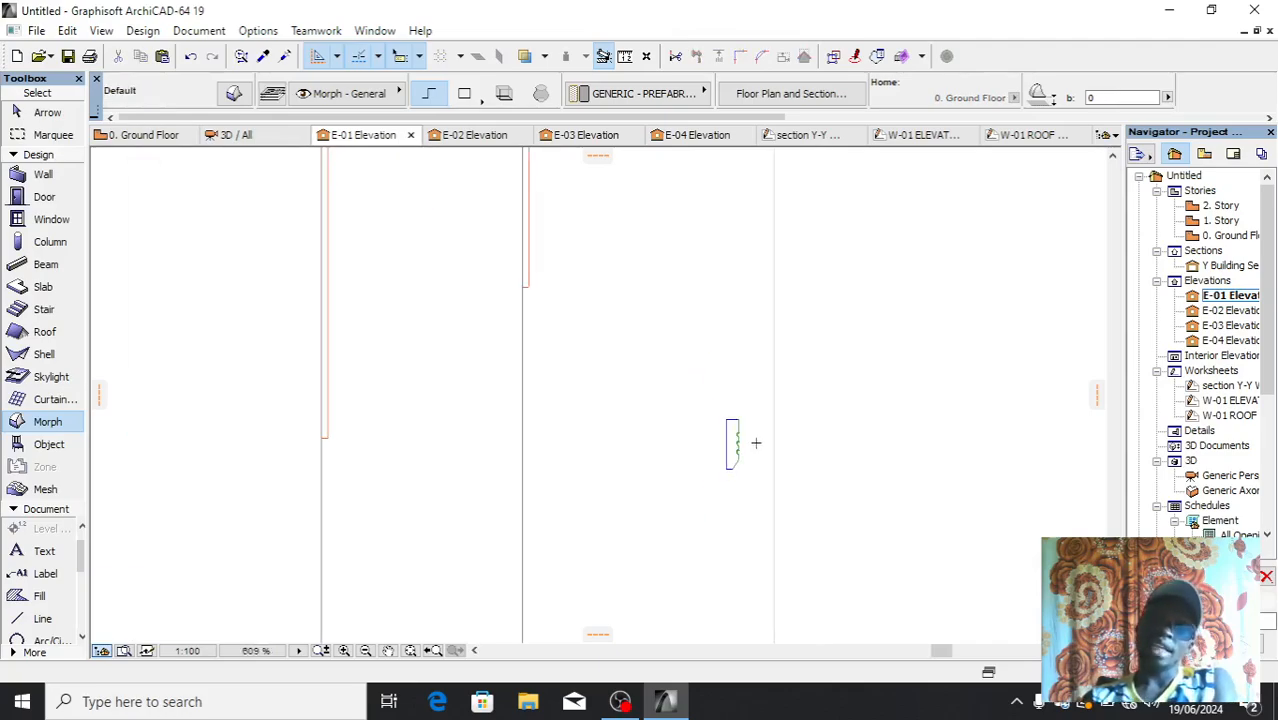
pyautogui.scroll(-2, 724, 393)
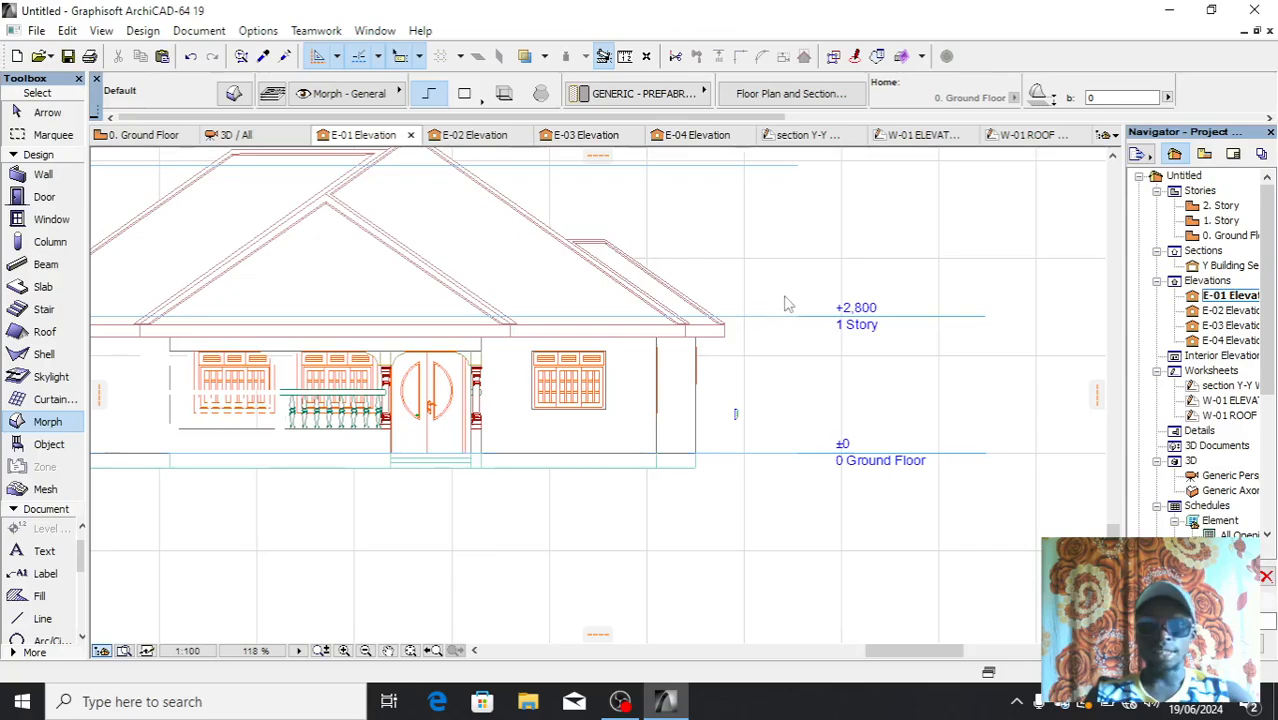
# Show the model in 3D and examine where the profile morph sits relative to the house's front wall and window
pyautogui.rightClick(821, 371)
pyautogui.click(900, 310)
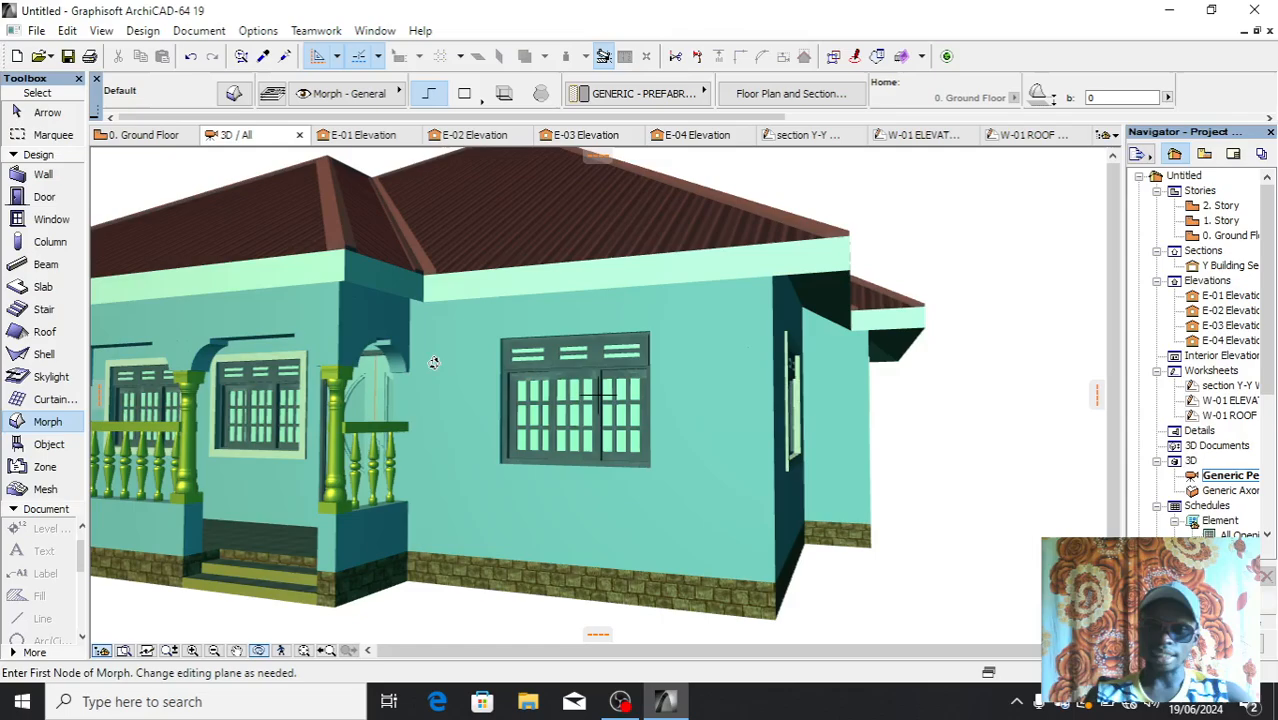
pyautogui.click(306, 651)
pyautogui.moveTo(950, 398); pyautogui.dragTo(972, 455)
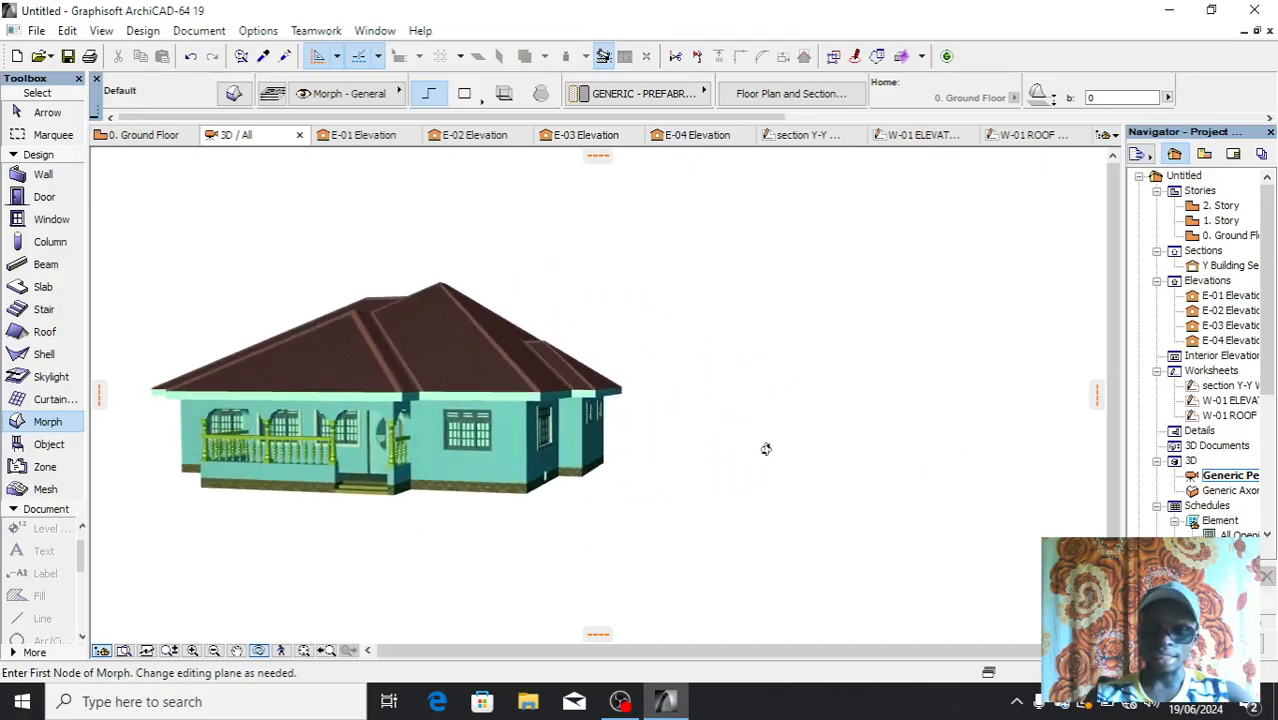
pyautogui.scroll(6, 585, 480)
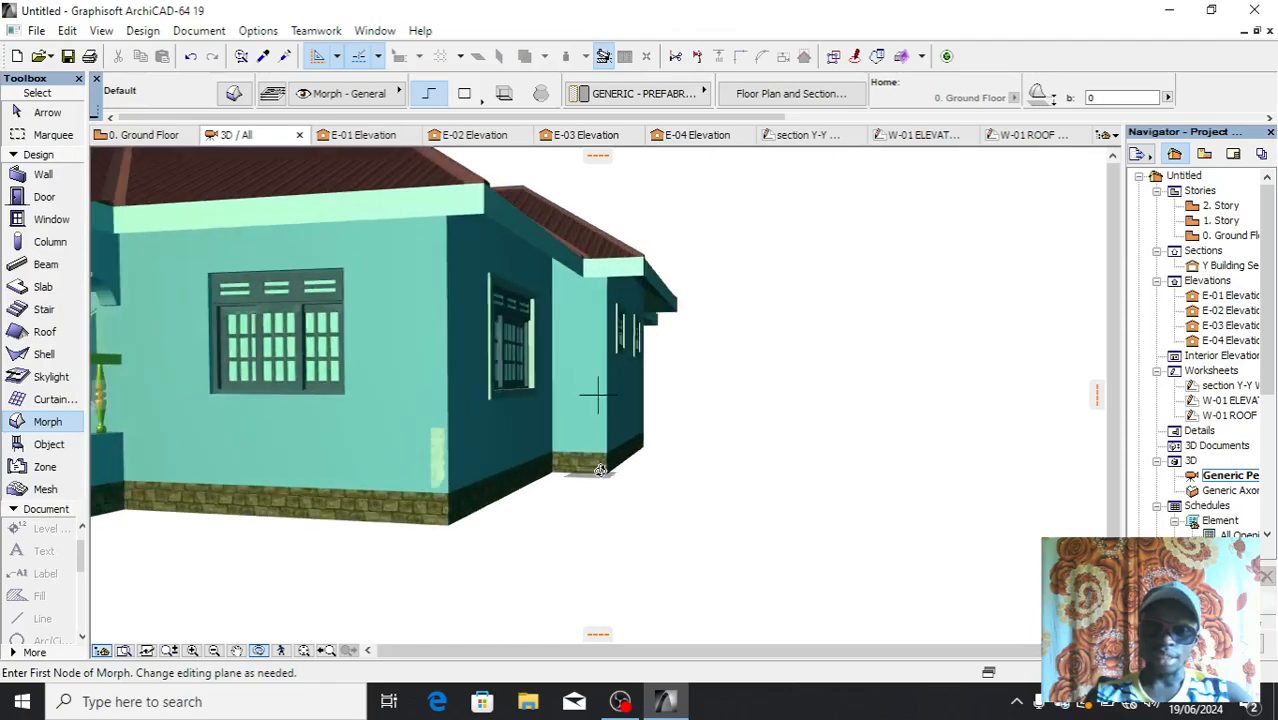
pyautogui.moveTo(600, 470); pyautogui.dragTo(675, 436)
pyautogui.scroll(2, 309, 251)
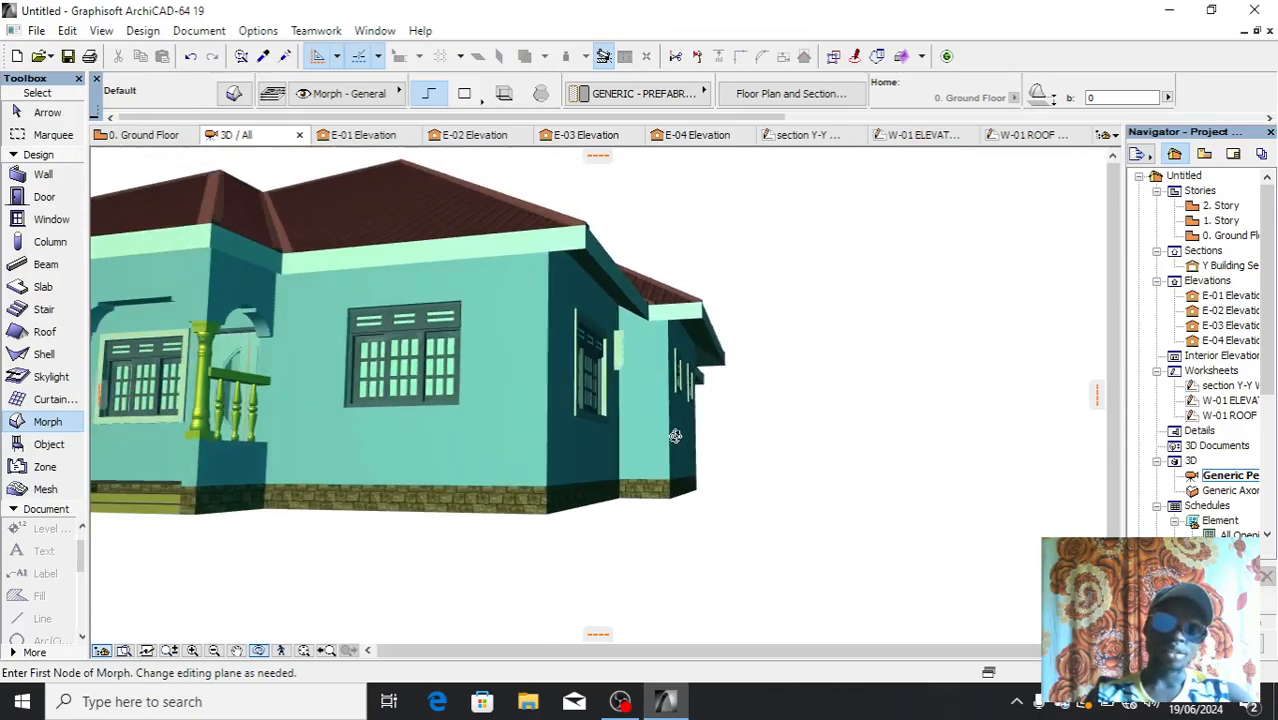
pyautogui.moveTo(612, 396); pyautogui.dragTo(606, 389)
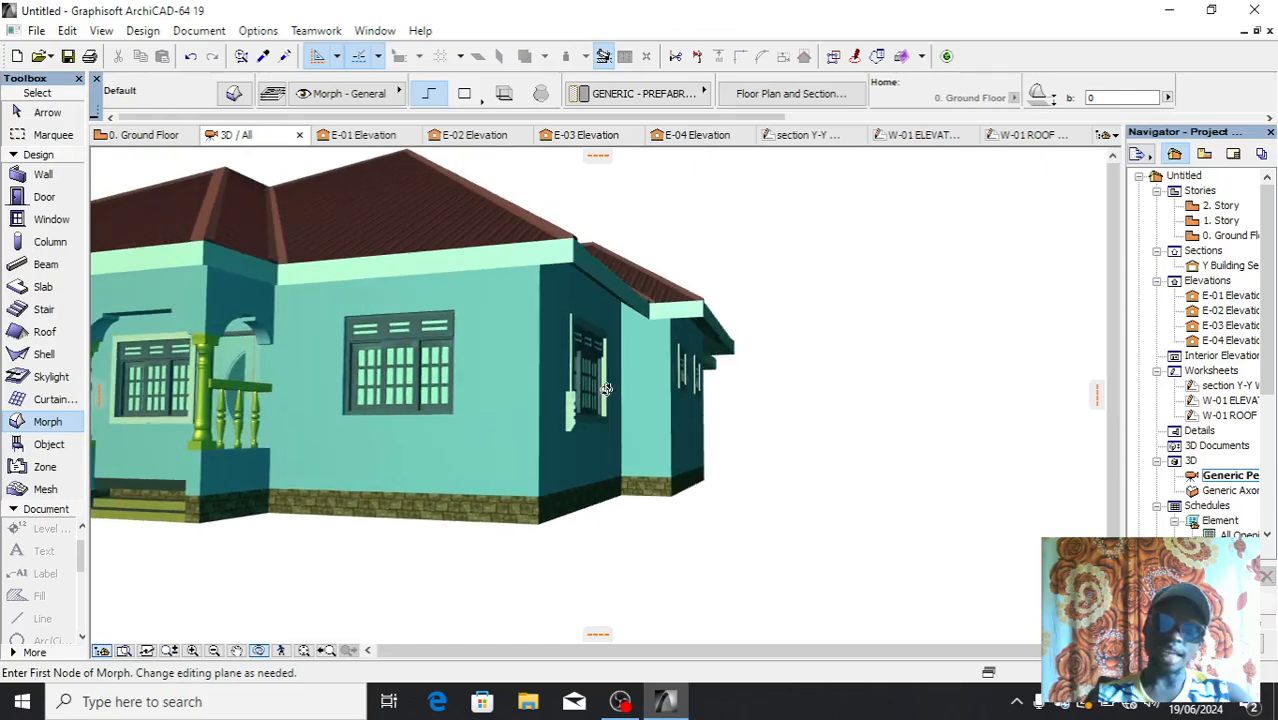
pyautogui.scroll(2, 595, 394)
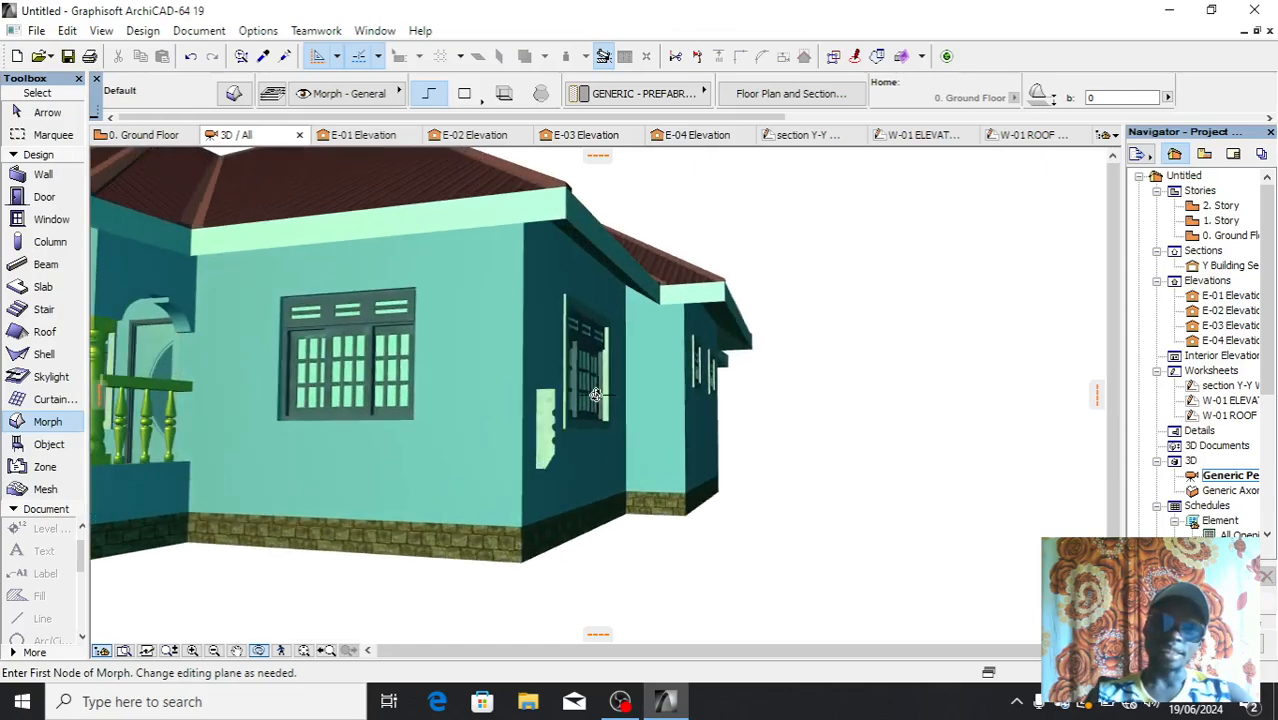
# Open the ground floor plan and look for the morph around the E-01 elevation line
pyautogui.doubleClick(1228, 235)
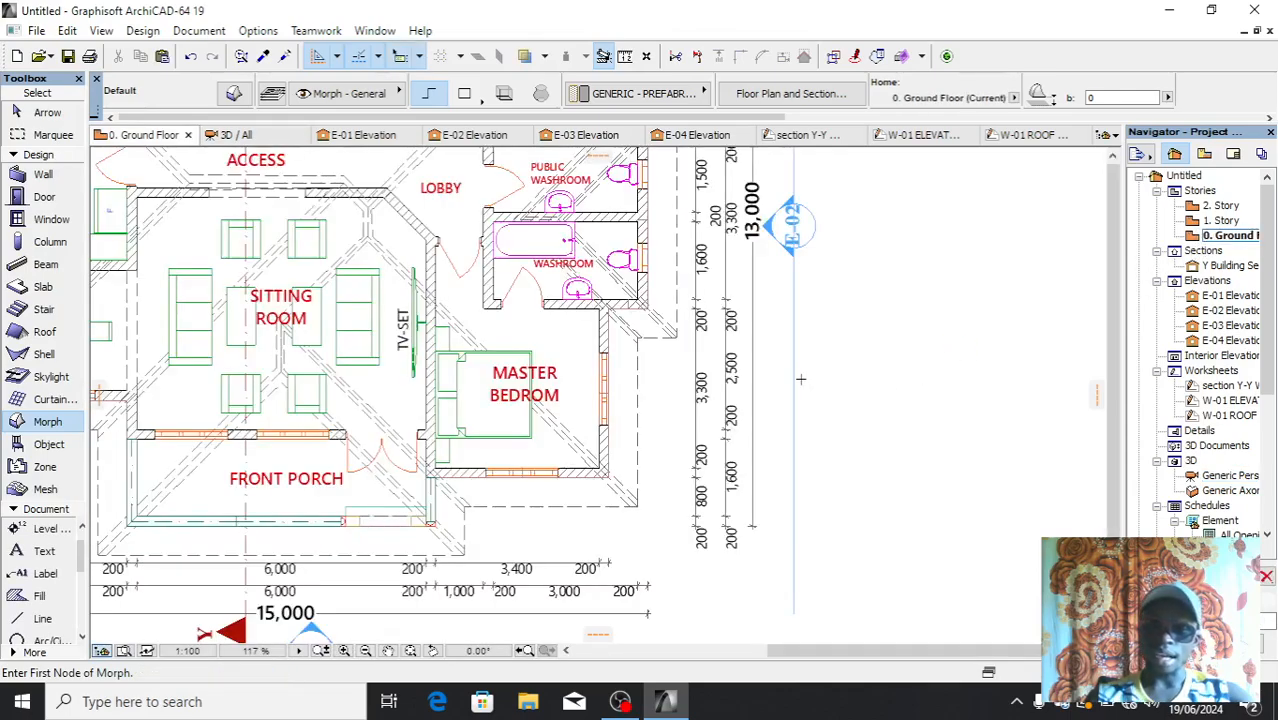
pyautogui.scroll(-3, 789, 384)
pyautogui.scroll(5, 690, 500)
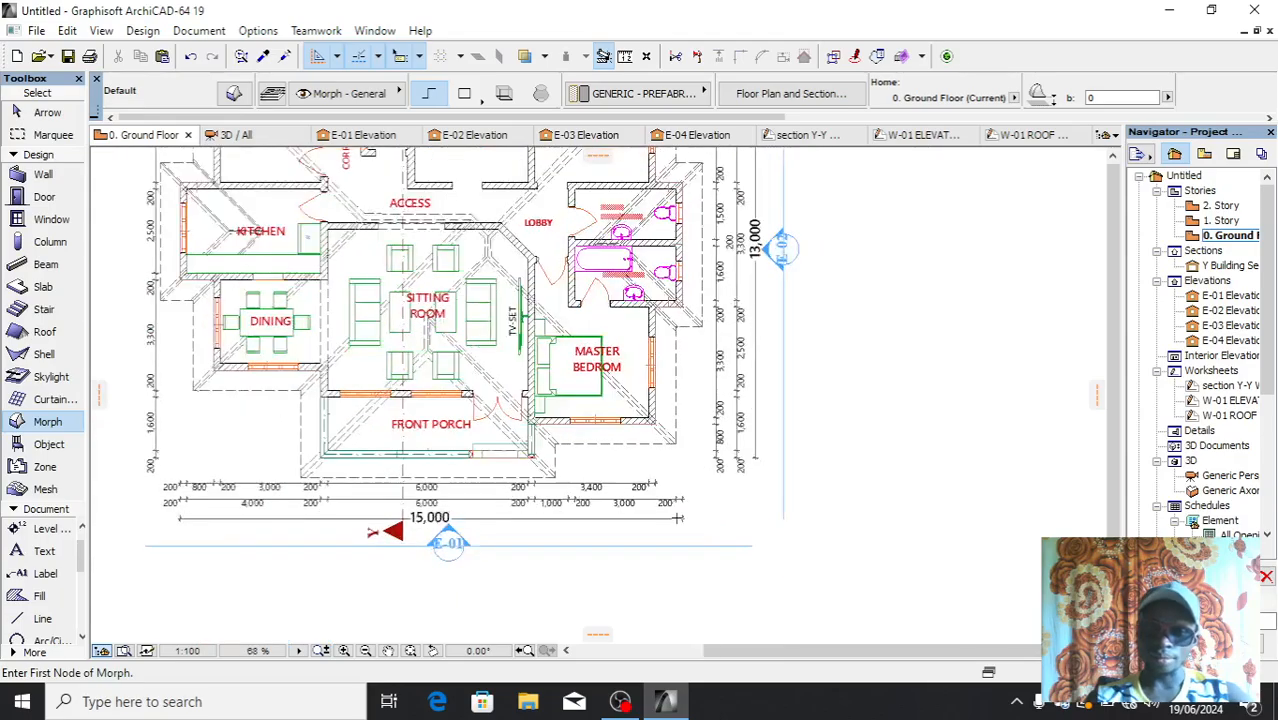
pyautogui.scroll(-3, 597, 508)
pyautogui.scroll(3, 592, 515)
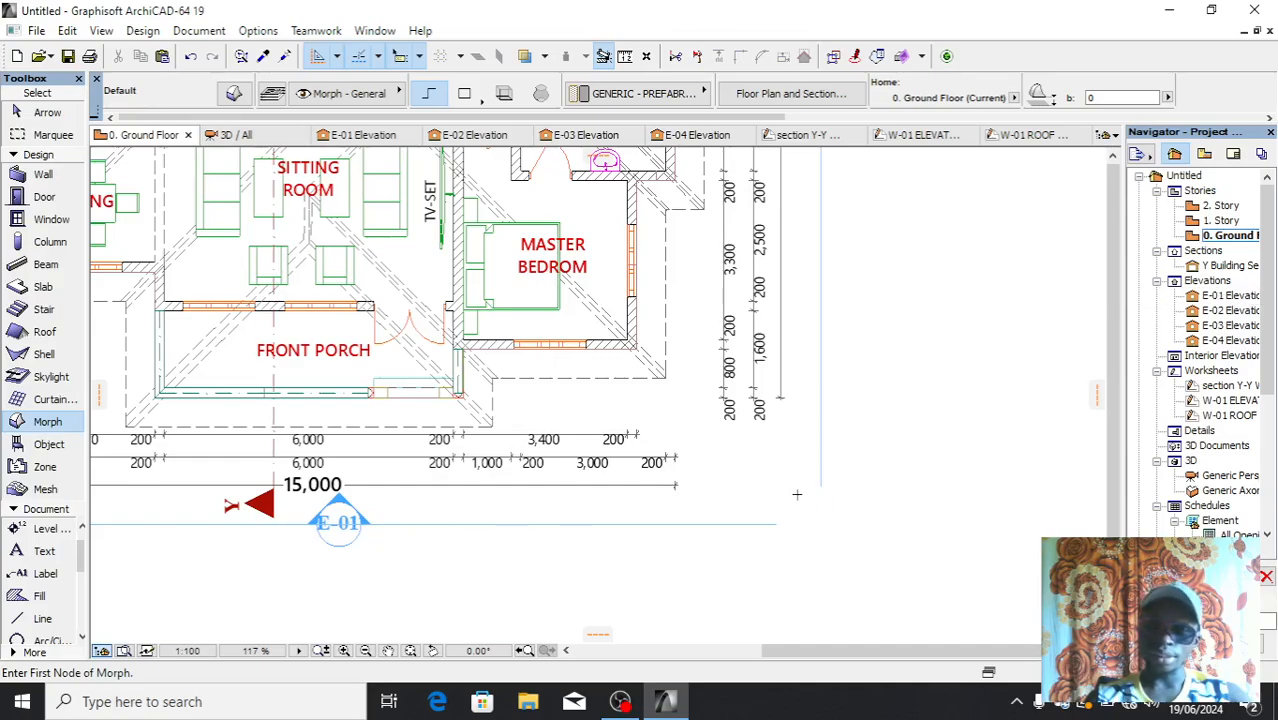
pyautogui.press('shift')
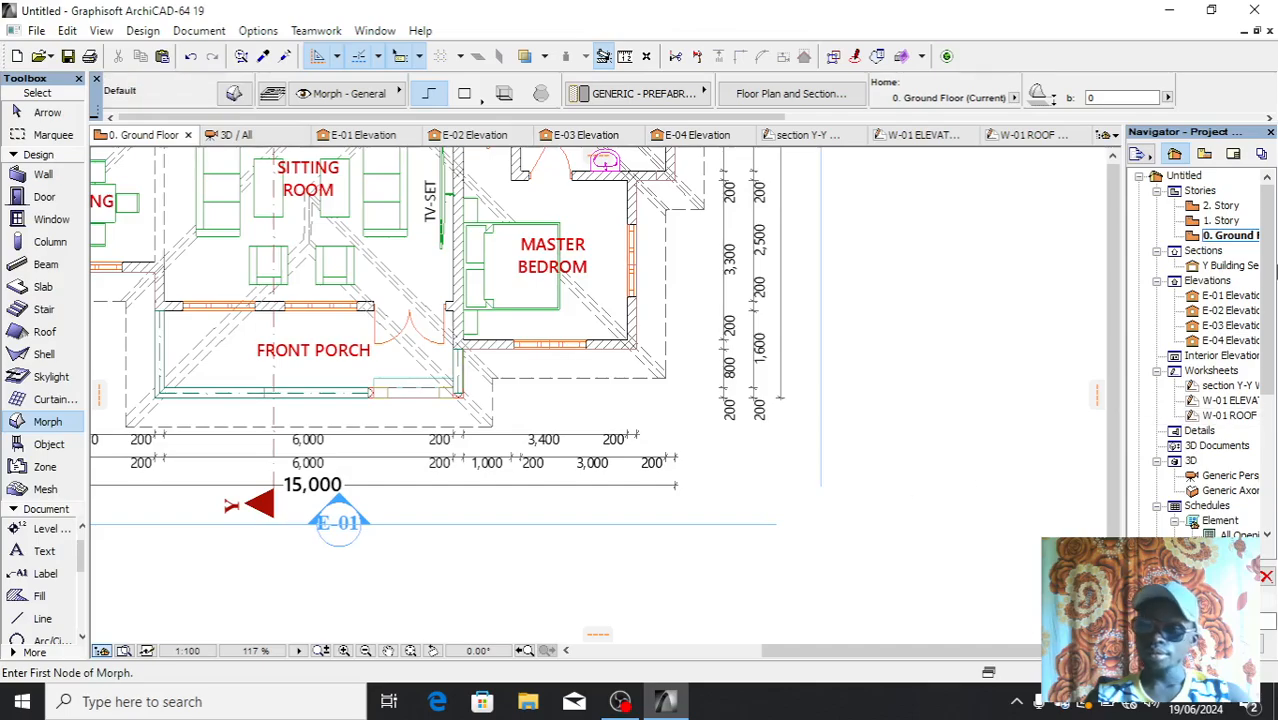
# On the E-01 elevation, move the profile morph by its upper-left corner to the unframed front window's bottom edge, near mid-width, and deselect it
pyautogui.doubleClick(1236, 298)
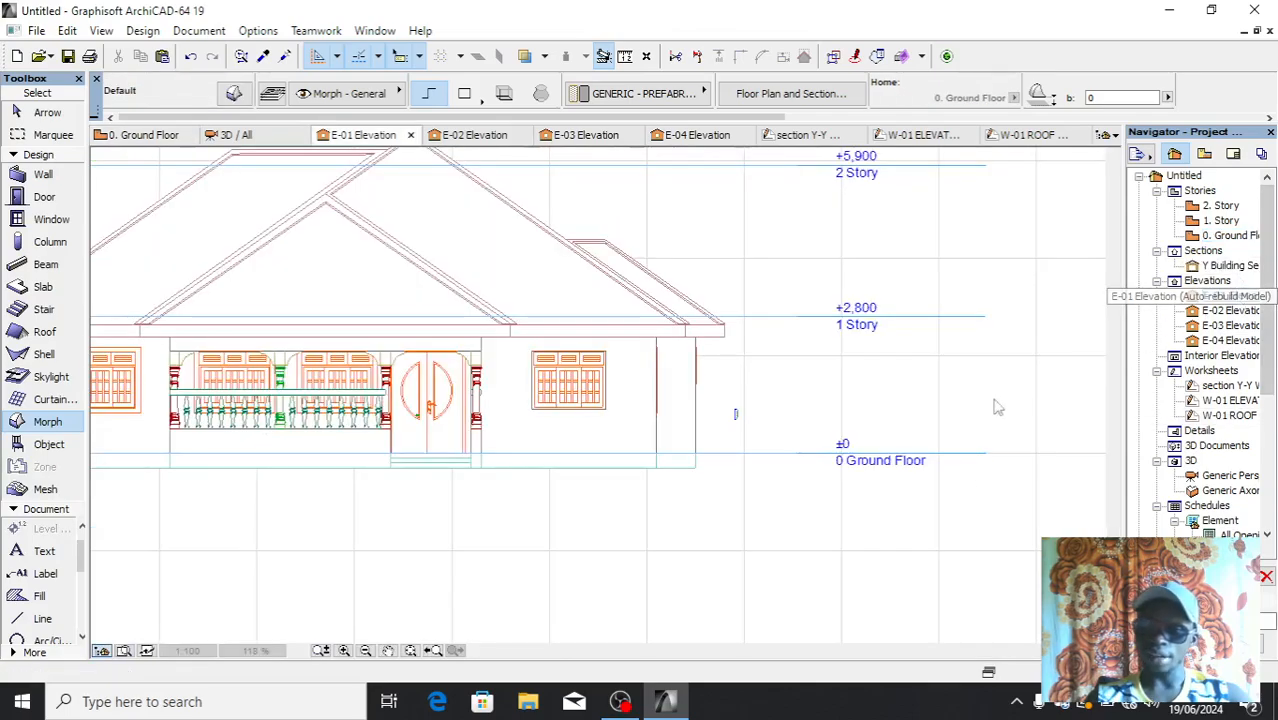
pyautogui.scroll(4, 740, 420)
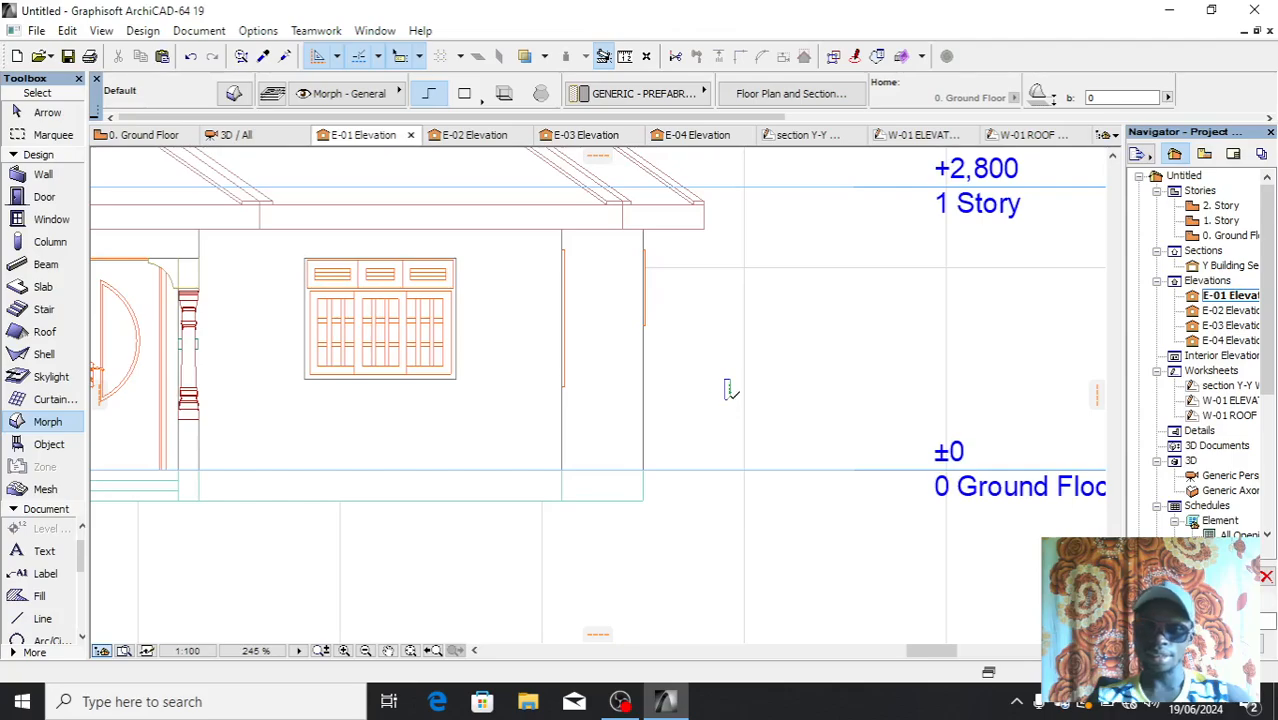
pyautogui.scroll(4, 728, 390)
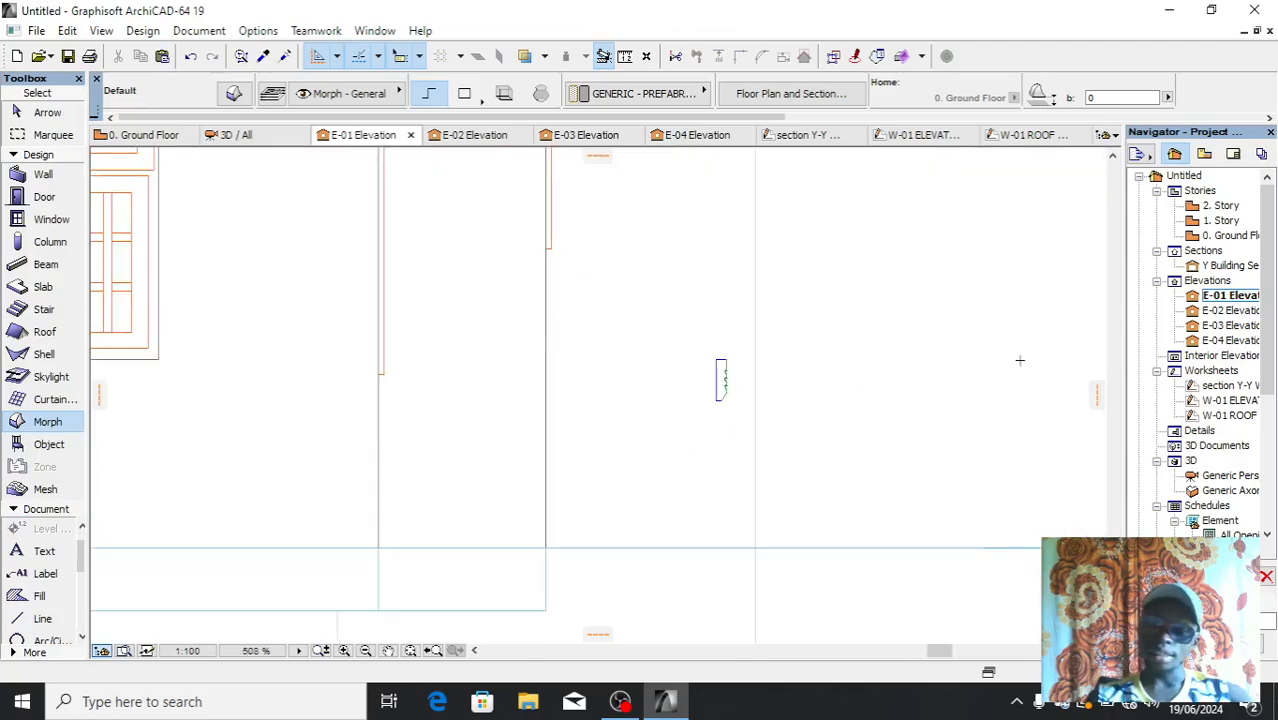
pyautogui.scroll(-4, 1076, 400)
pyautogui.scroll(3, 975, 406)
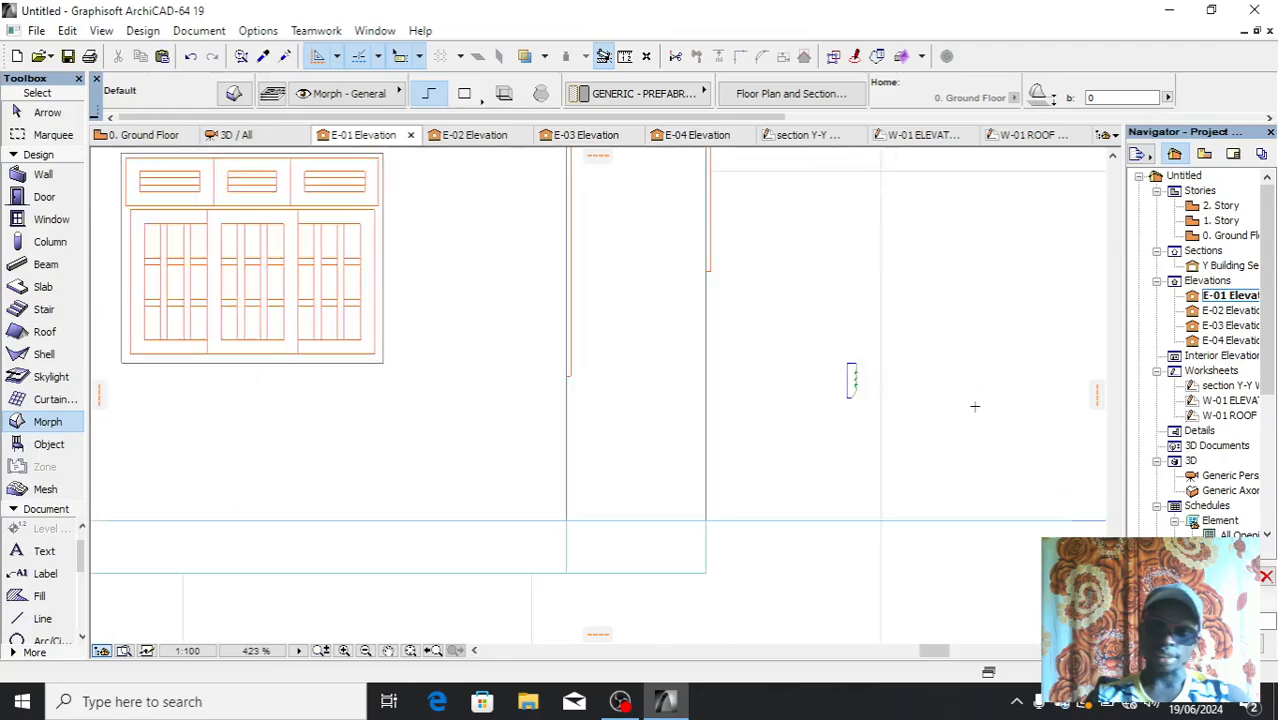
pyautogui.scroll(2, 975, 406)
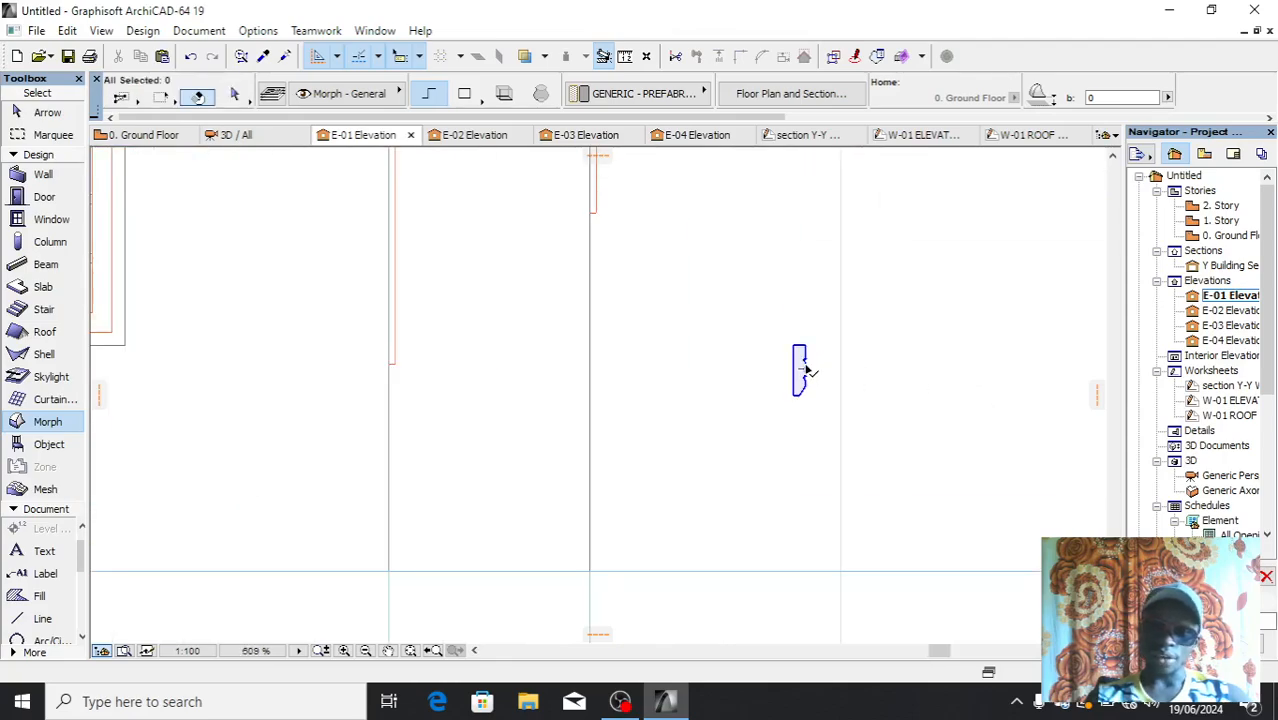
pyautogui.keyDown('shift'); pyautogui.click(803, 365); pyautogui.keyUp('shift')
pyautogui.hotkey('ctrl', 'd')
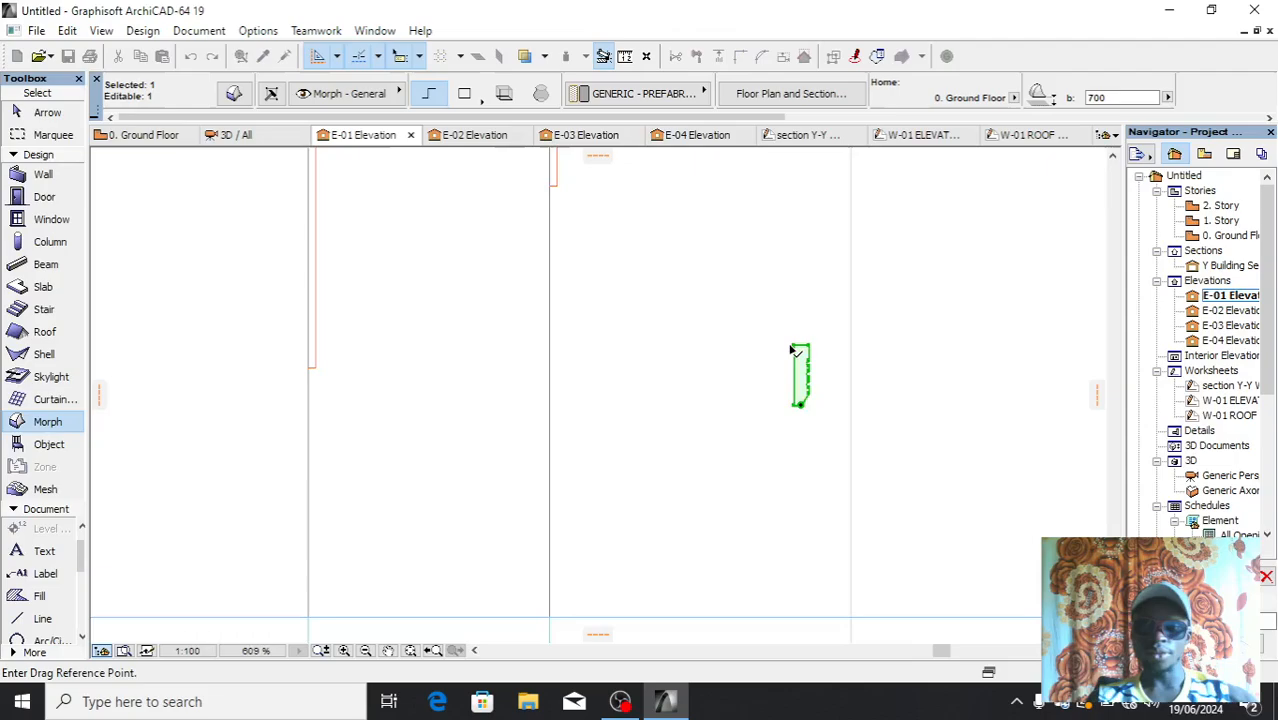
pyautogui.scroll(4, 803, 362)
pyautogui.click(797, 345)
pyautogui.scroll(-10, 1067, 339)
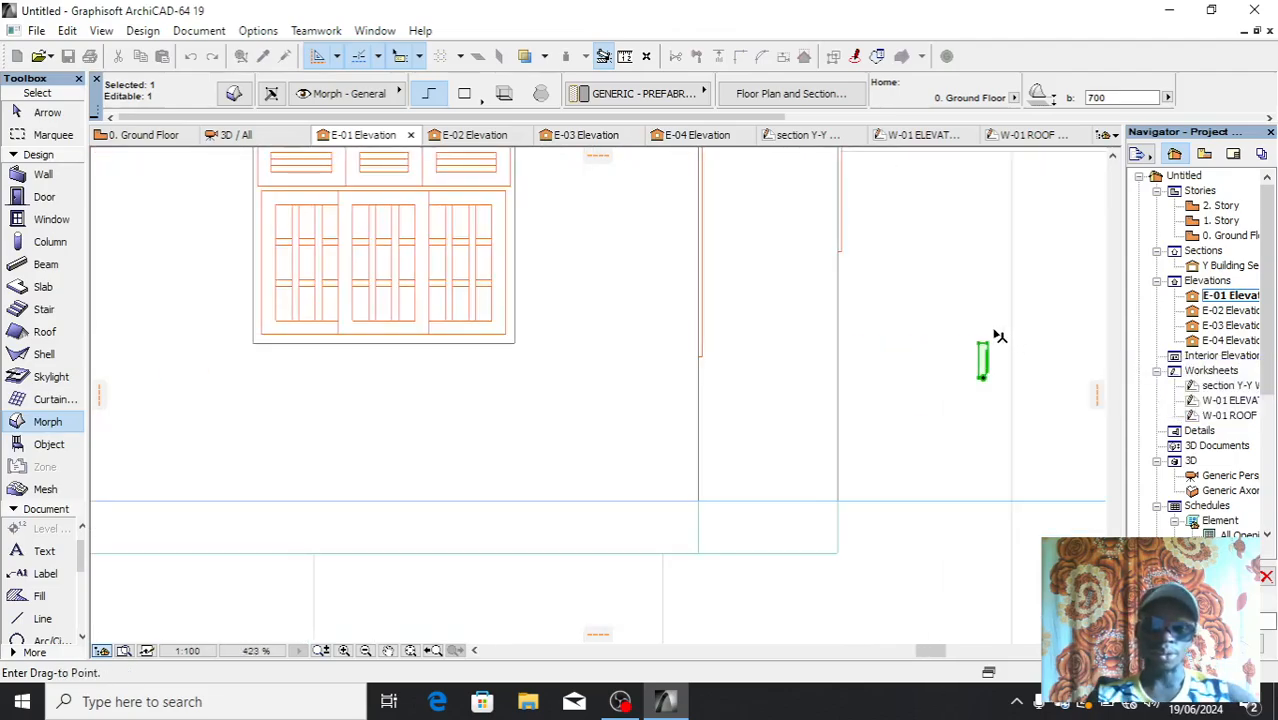
pyautogui.scroll(6, 806, 328)
pyautogui.scroll(3, 545, 364)
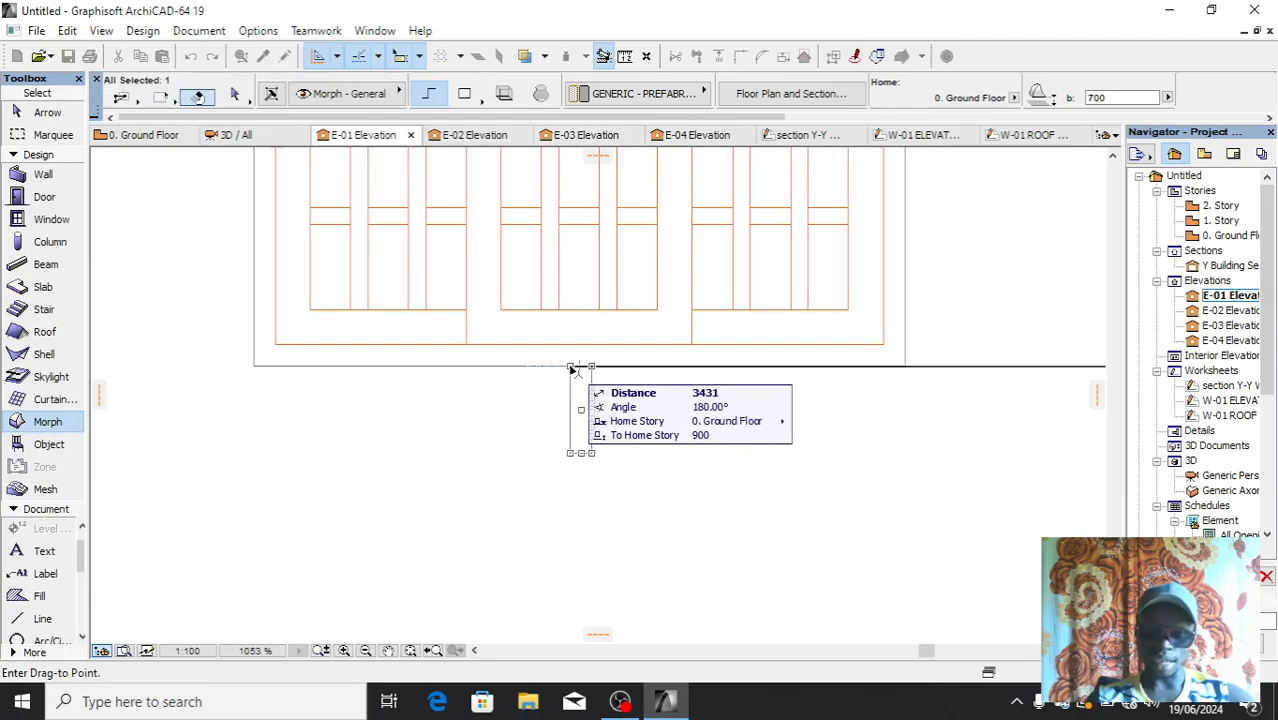
pyautogui.click(582, 373)
pyautogui.press('Escape')
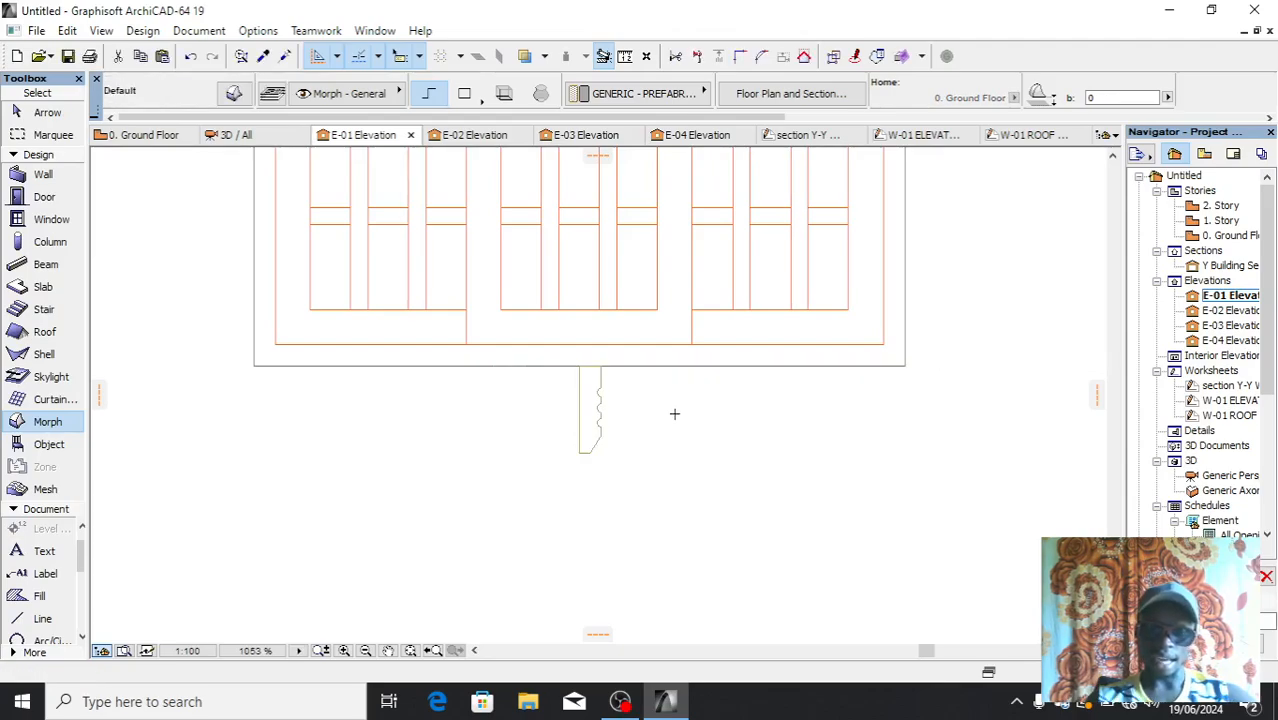
# Check the moved morph on the elevation and inspect its position relative to the front window in 3D
pyautogui.scroll(-5, 575, 408)
pyautogui.scroll(2, 581, 407)
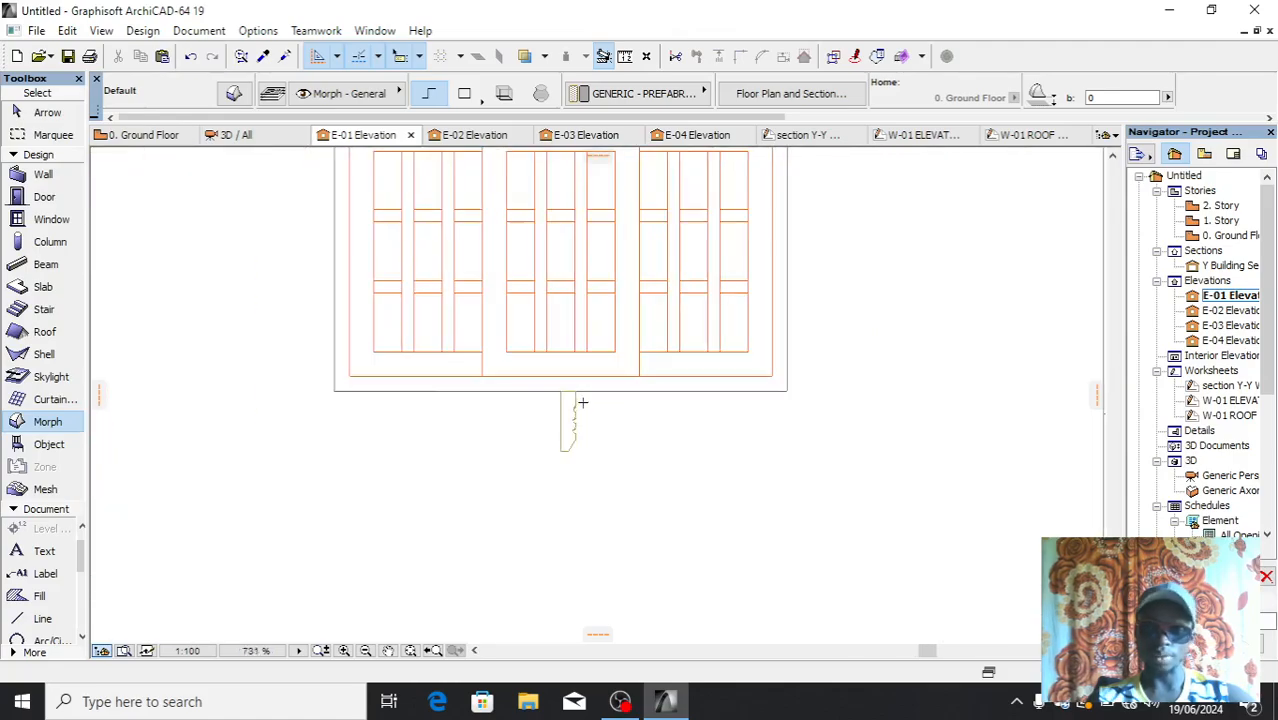
pyautogui.scroll(-2, 602, 259)
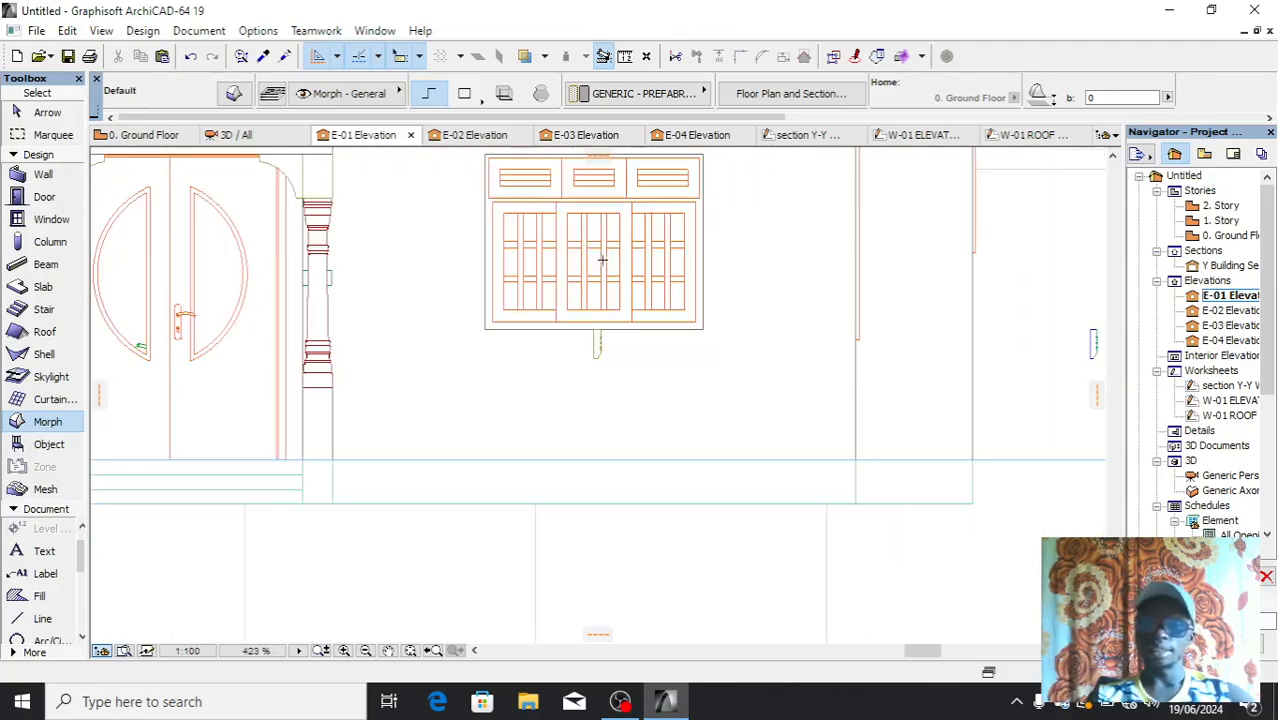
pyautogui.click(240, 135)
pyautogui.scroll(2, 411, 362)
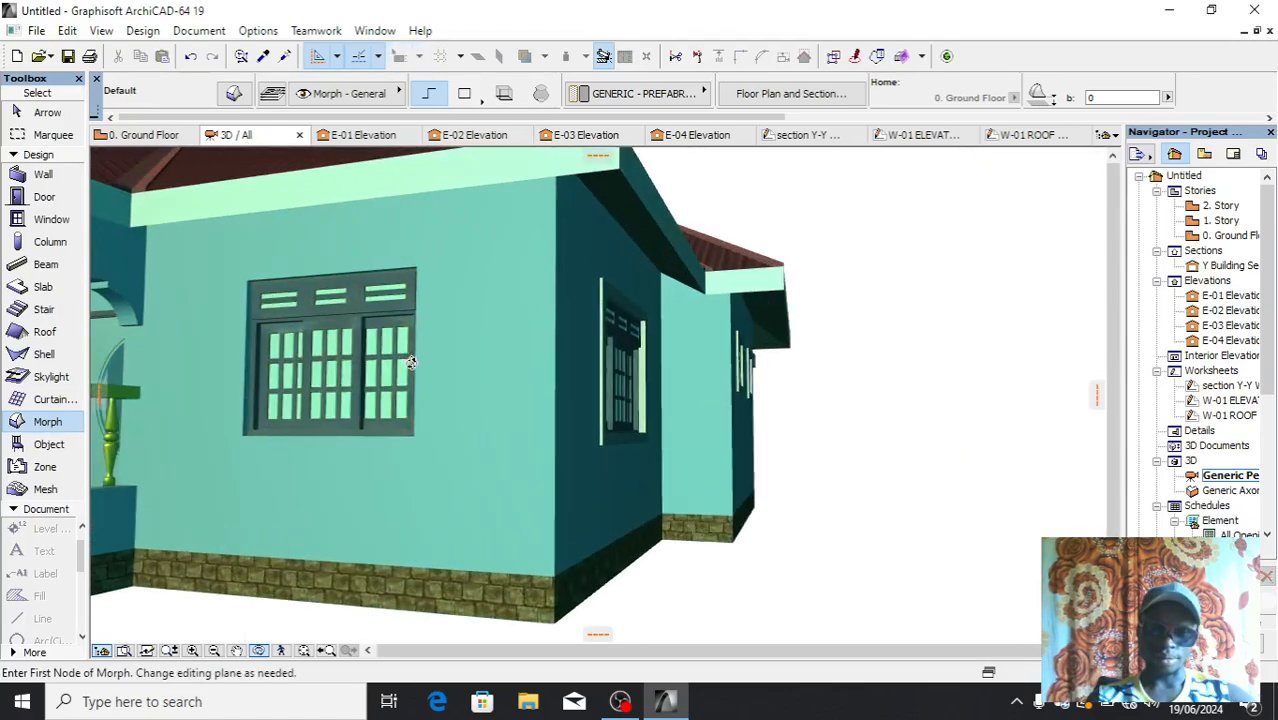
pyautogui.scroll(3, 324, 427)
pyautogui.scroll(-5, 759, 314)
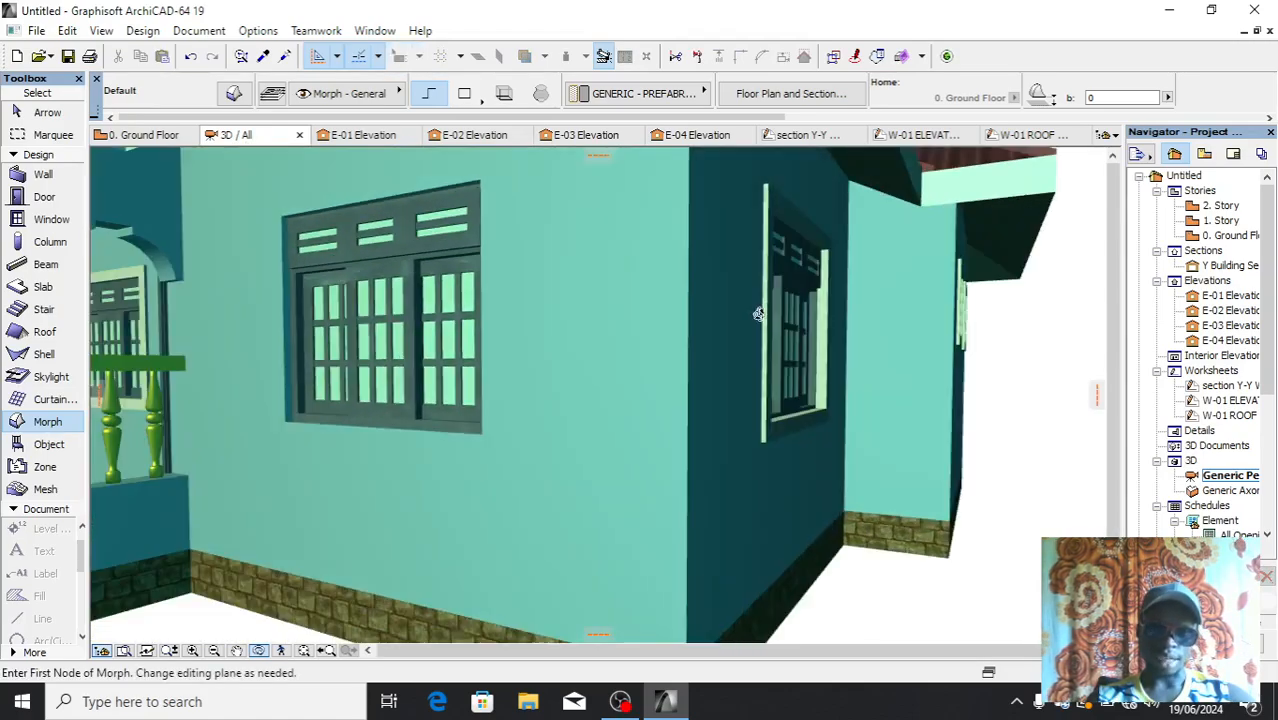
pyautogui.scroll(-2, 857, 282)
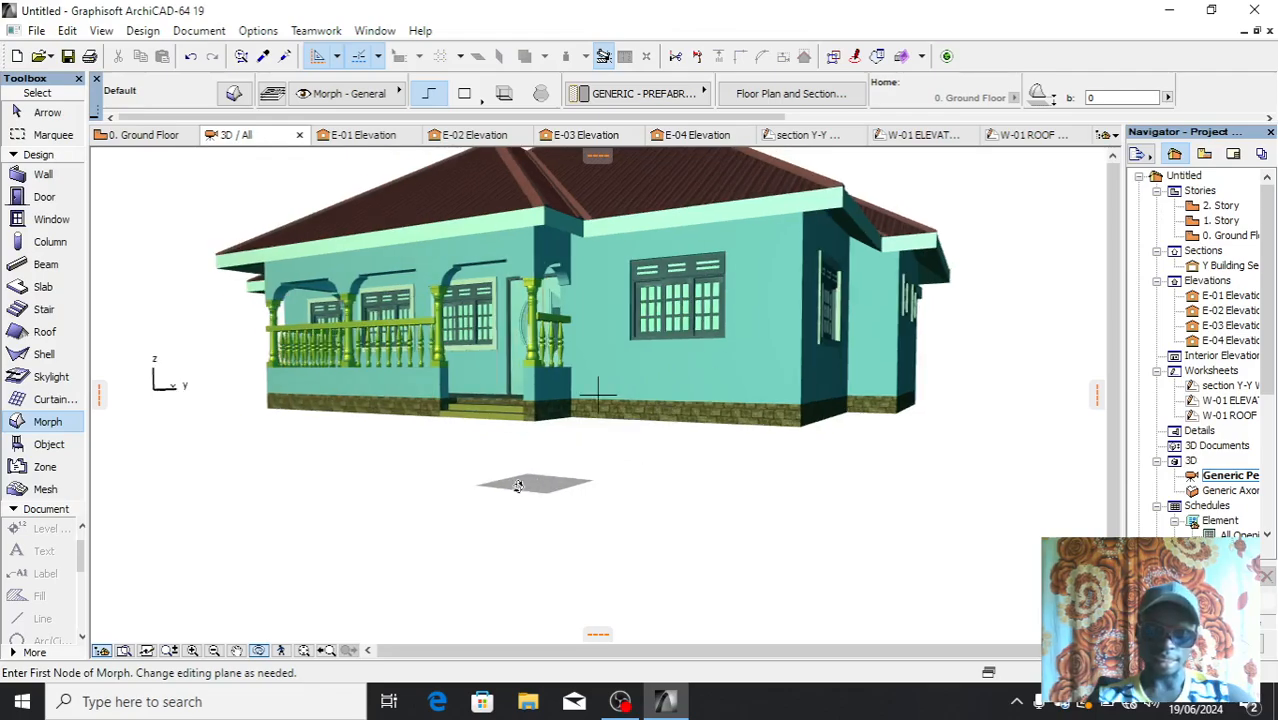
pyautogui.scroll(-2, 509, 475)
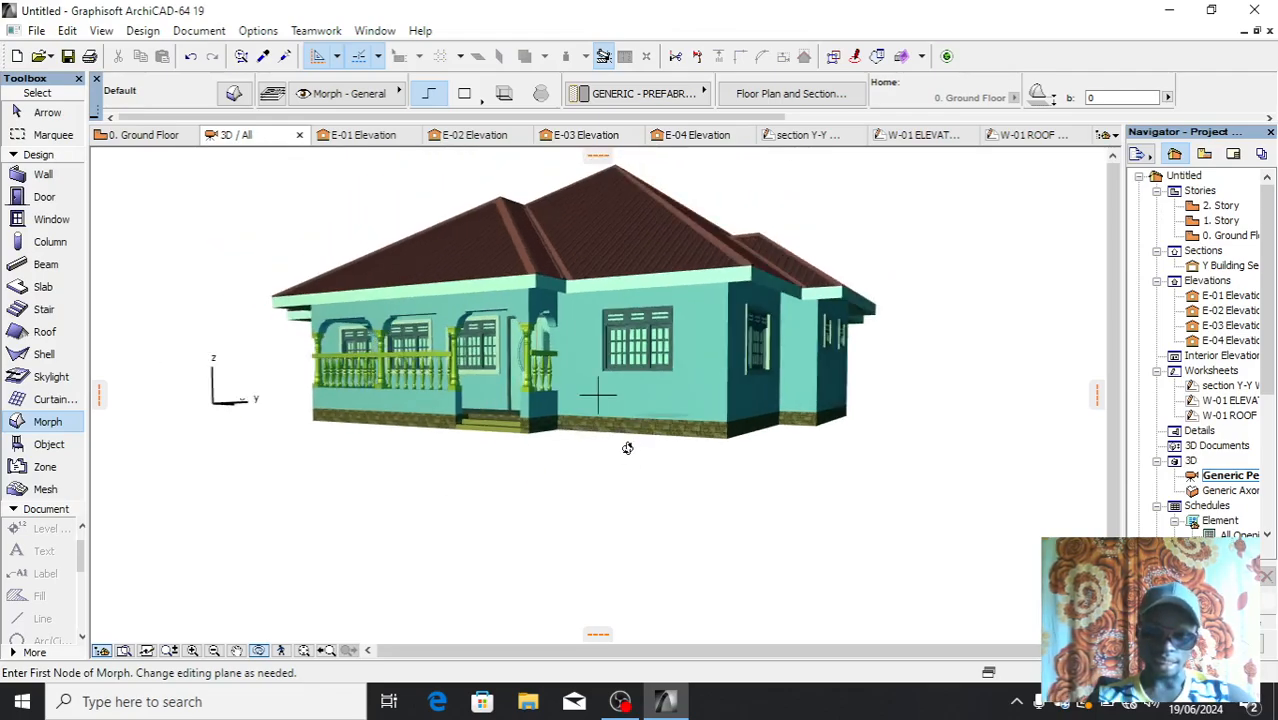
pyautogui.moveTo(627, 448); pyautogui.dragTo(618, 428)
pyautogui.keyDown('shift'); pyautogui.moveTo(618, 428); pyautogui.dragTo(518, 460, button='middle'); pyautogui.keyUp('shift')
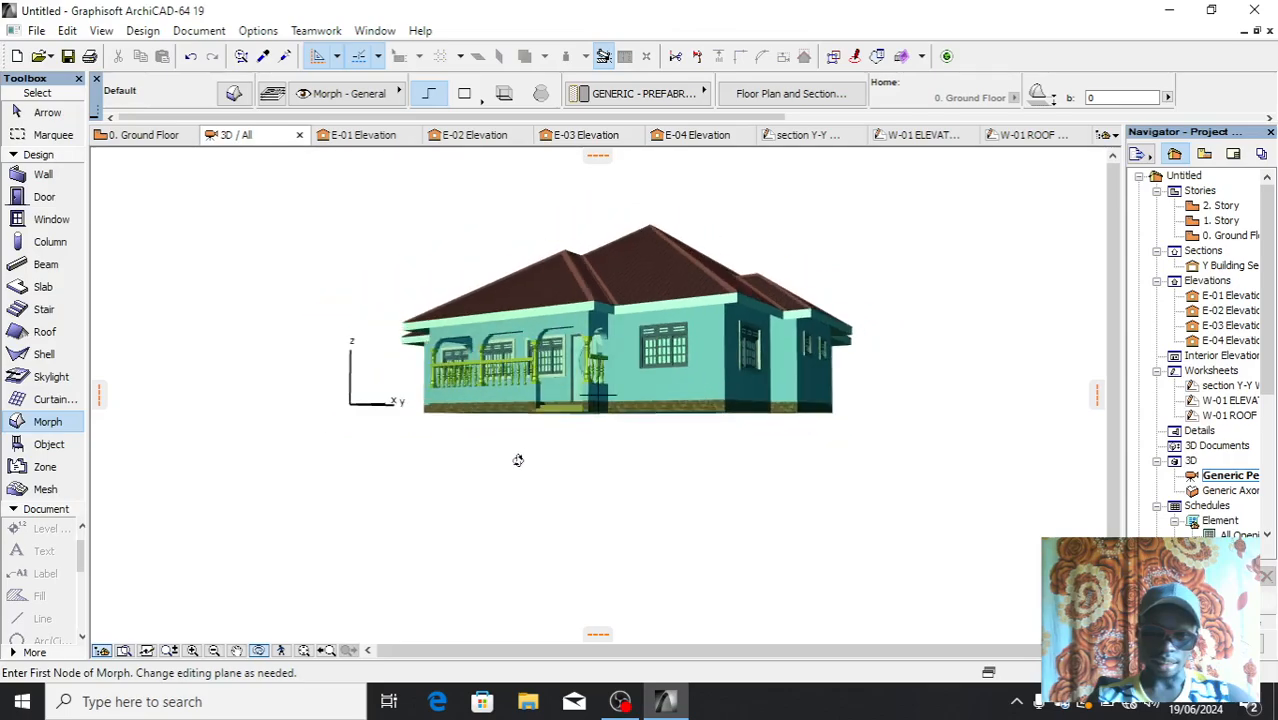
pyautogui.scroll(3, 681, 460)
pyautogui.keyDown('shift'); pyautogui.moveTo(650, 402); pyautogui.dragTo(619, 405, button='middle'); pyautogui.keyUp('shift')
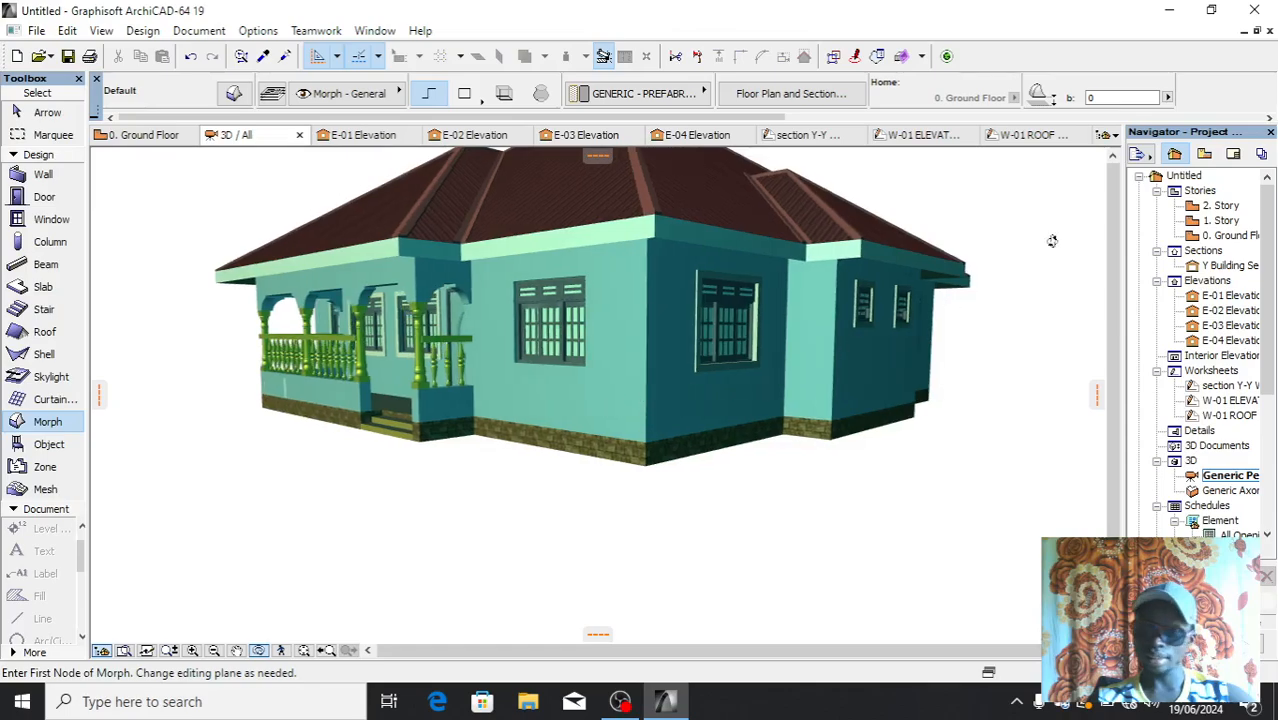
# On the ground floor plan, move the profile morph from the E-01 line by its left end to the front bedroom window's midpoint on the outer wall face
pyautogui.doubleClick(1234, 238)
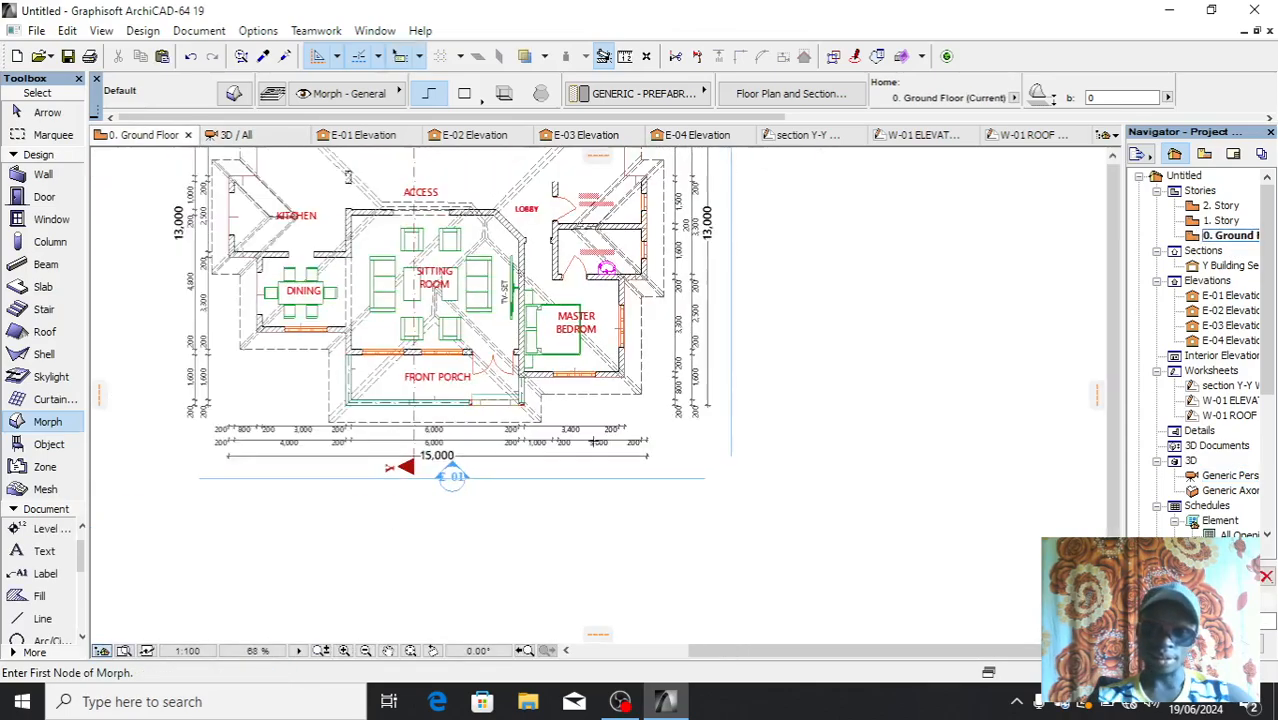
pyautogui.press('shift')
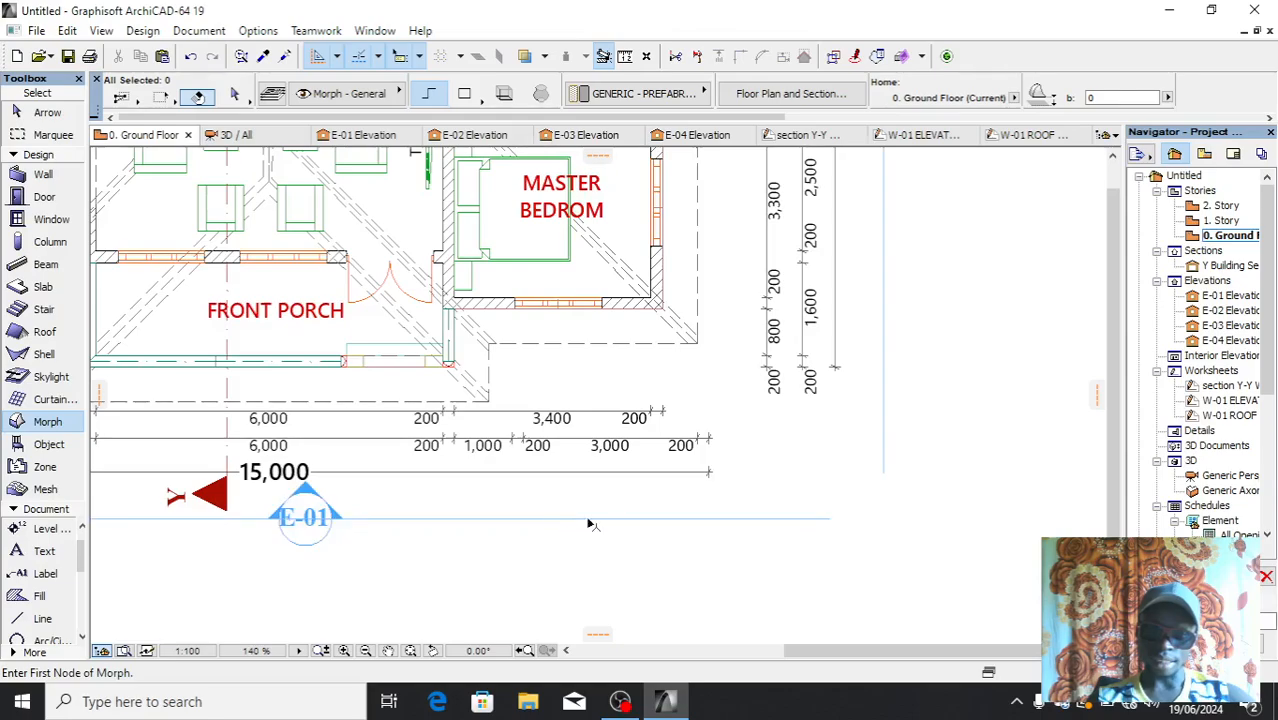
pyautogui.click(566, 521)
pyautogui.scroll(10, 565, 520)
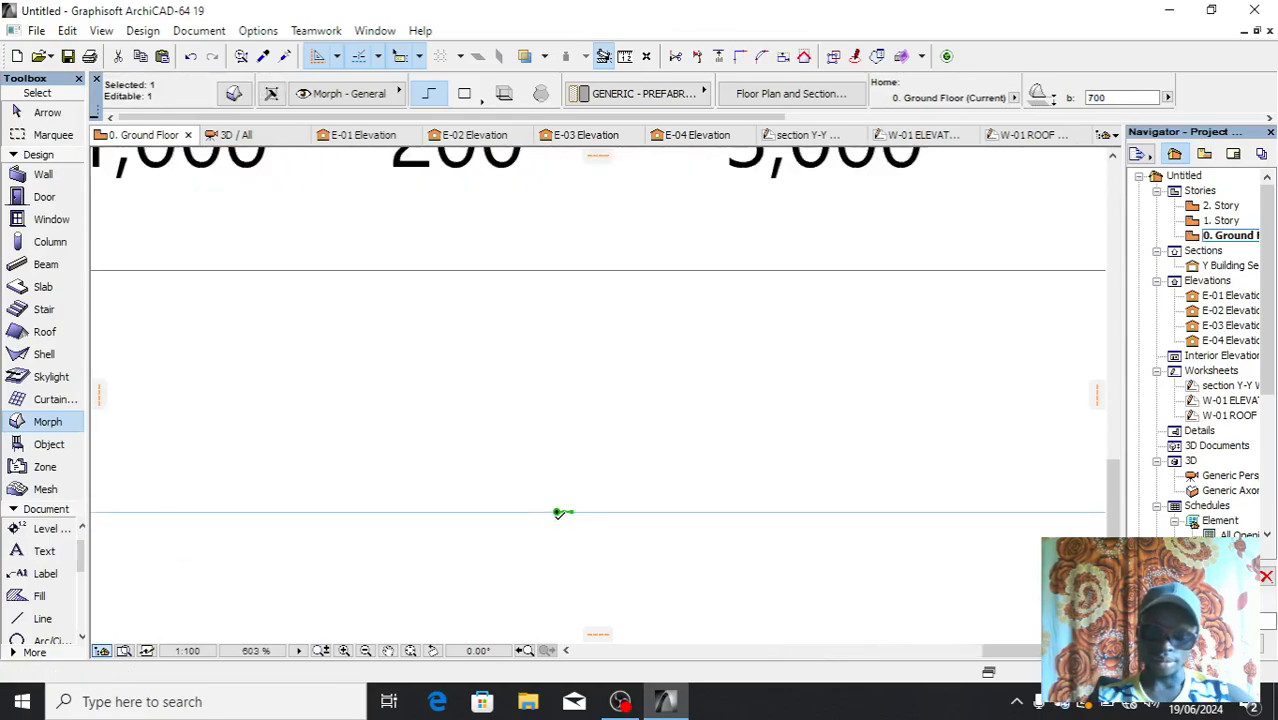
pyautogui.scroll(8, 565, 497)
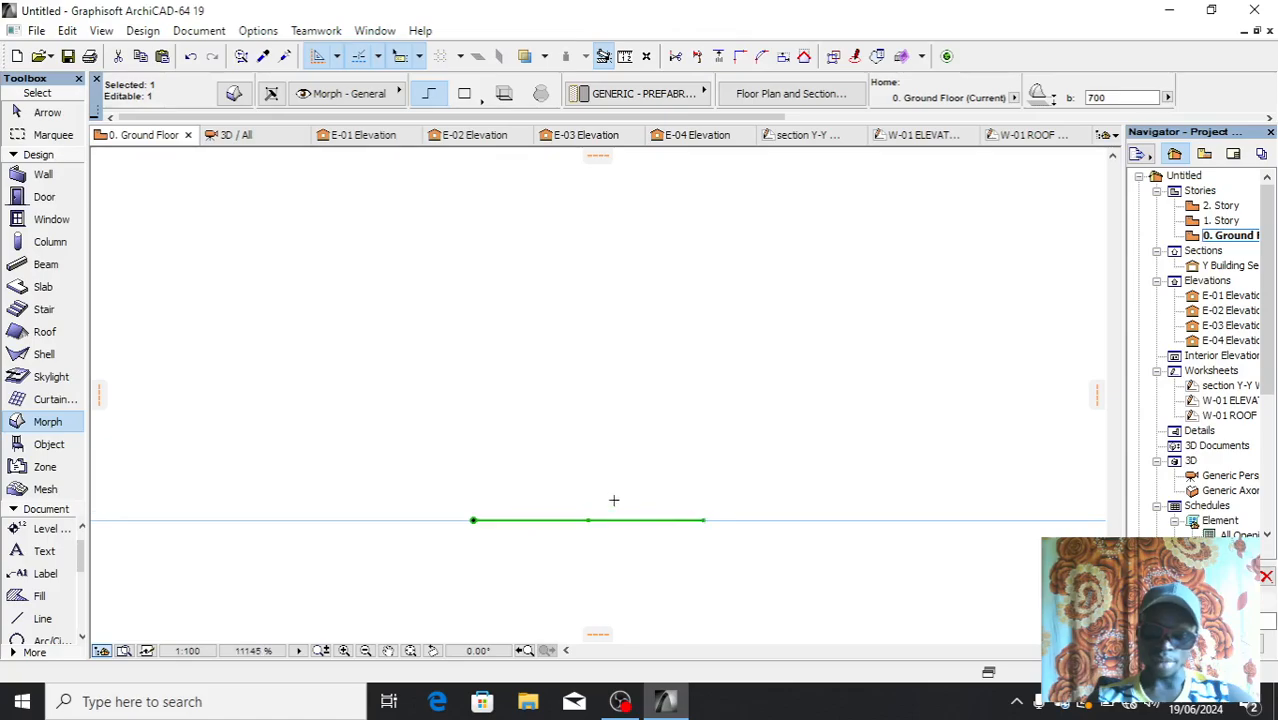
pyautogui.scroll(-3, 545, 500)
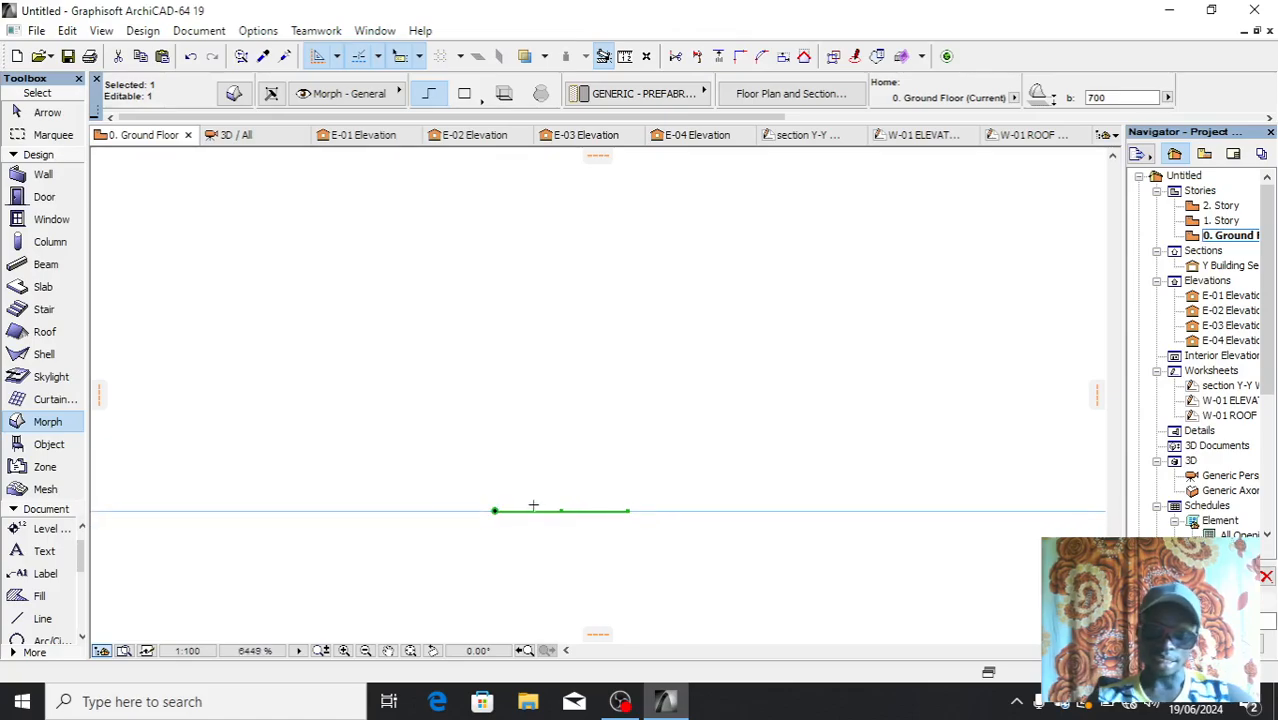
pyautogui.scroll(1, 533, 505)
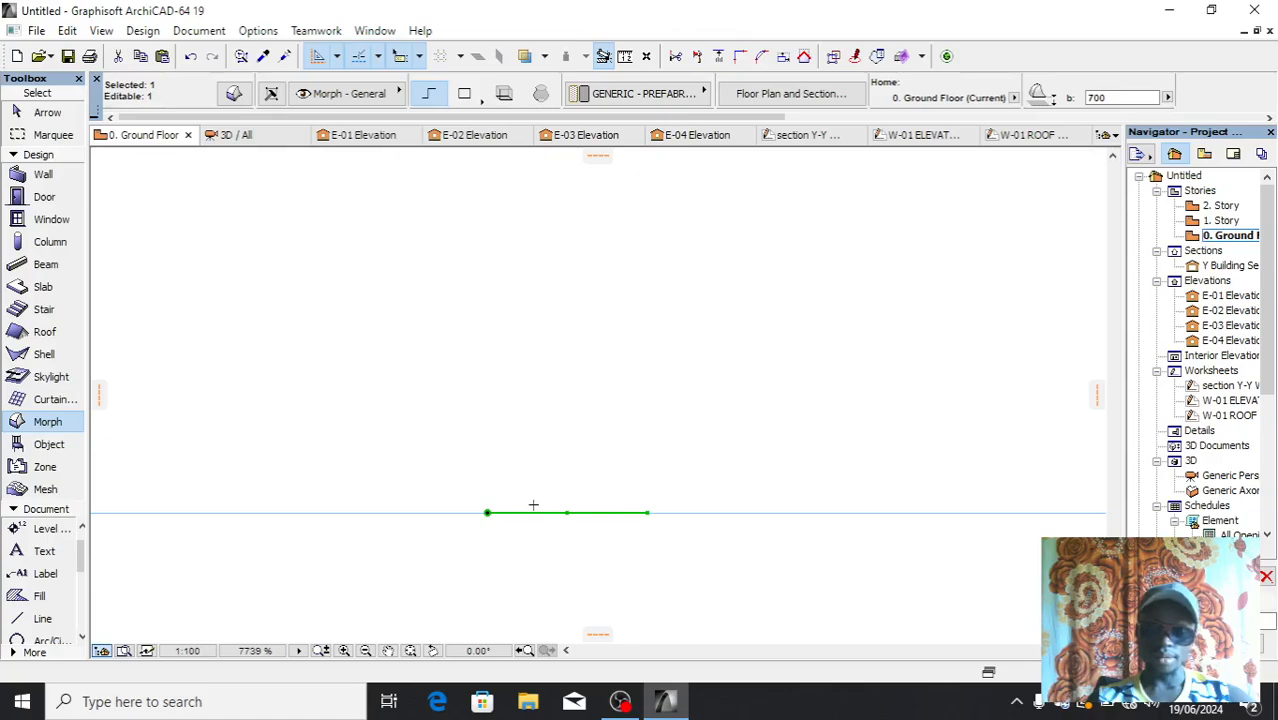
pyautogui.hotkey('ctrl', 'd')
pyautogui.click(487, 515)
pyautogui.scroll(-10, 492, 565)
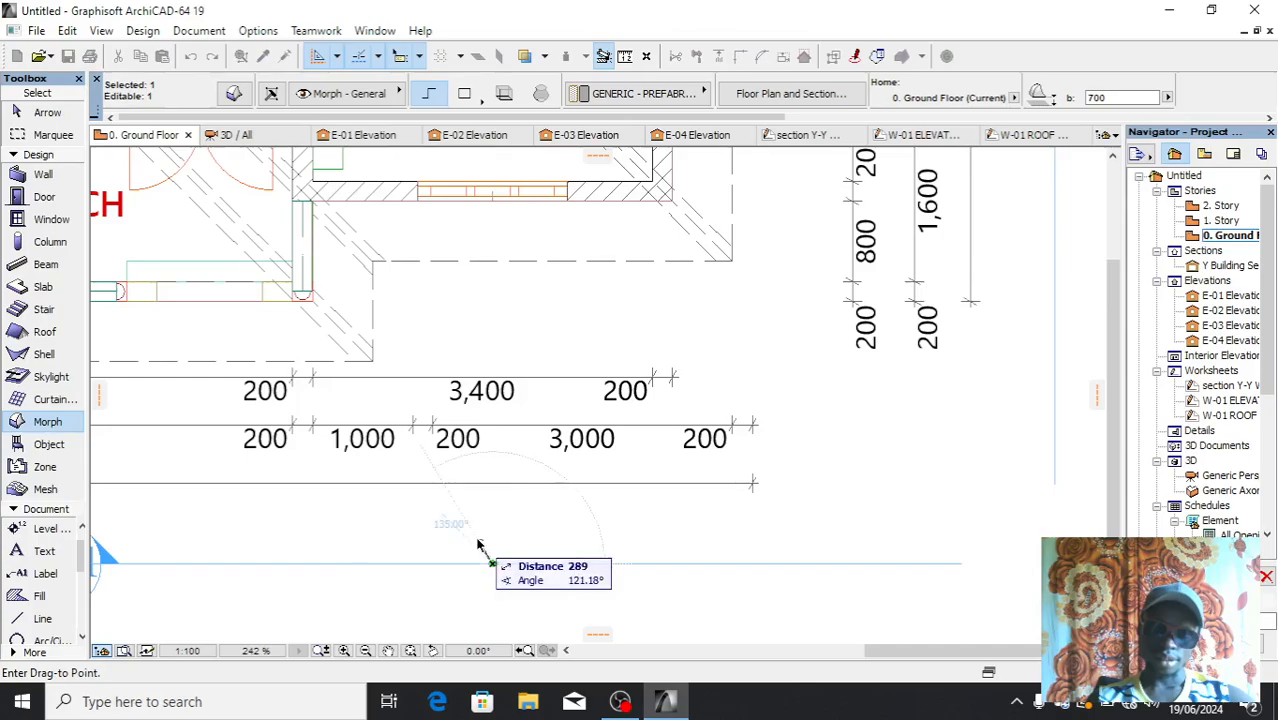
pyautogui.scroll(3, 519, 300)
pyautogui.scroll(-6, 512, 315)
pyautogui.scroll(7, 512, 315)
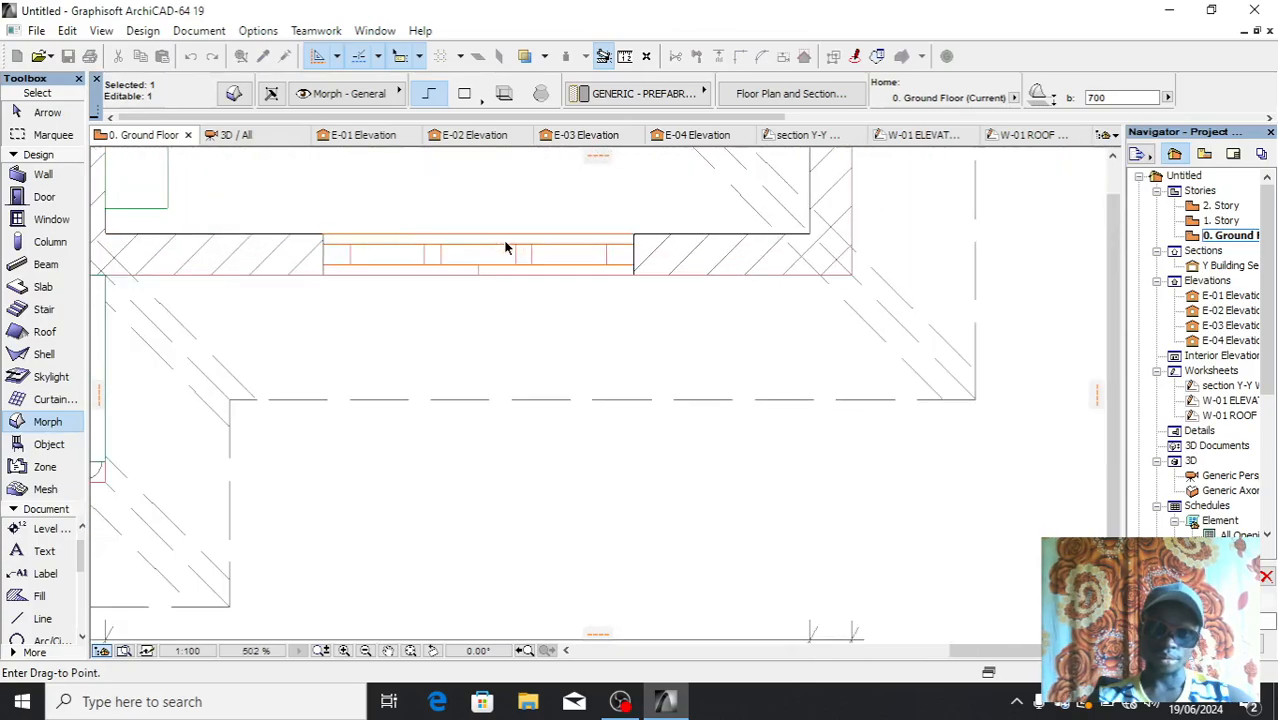
pyautogui.scroll(5, 481, 292)
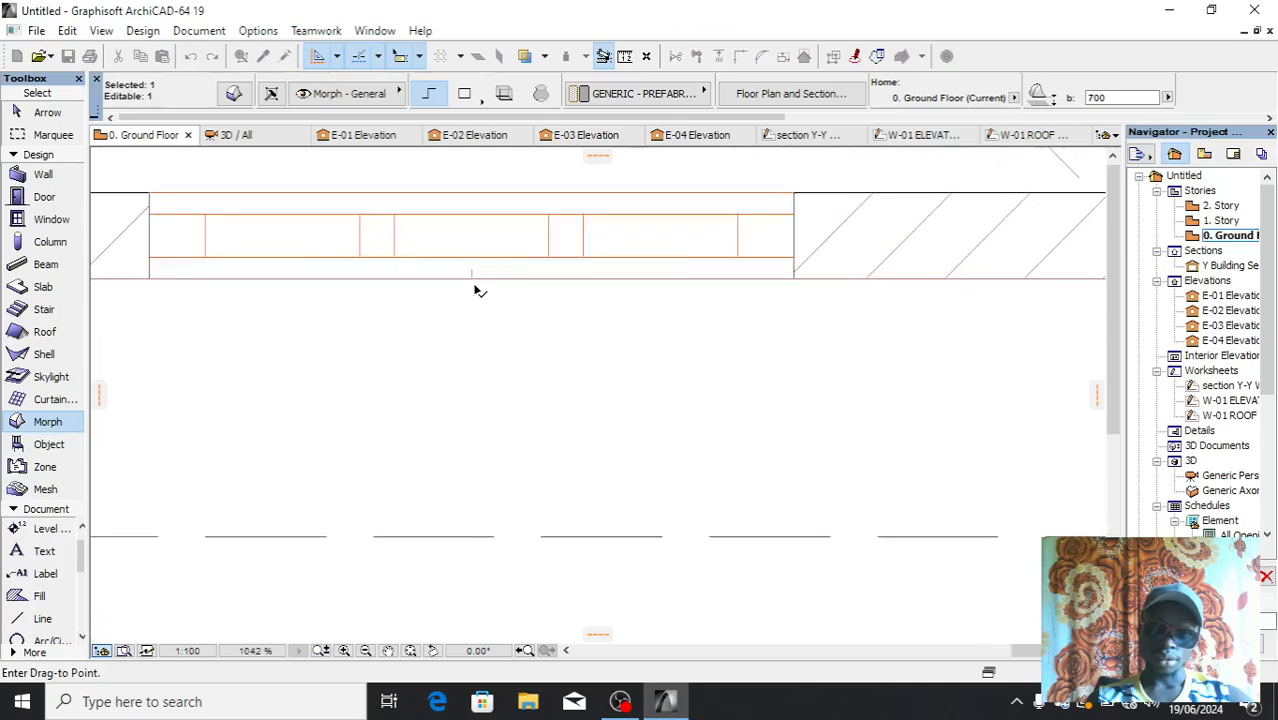
pyautogui.click(476, 284)
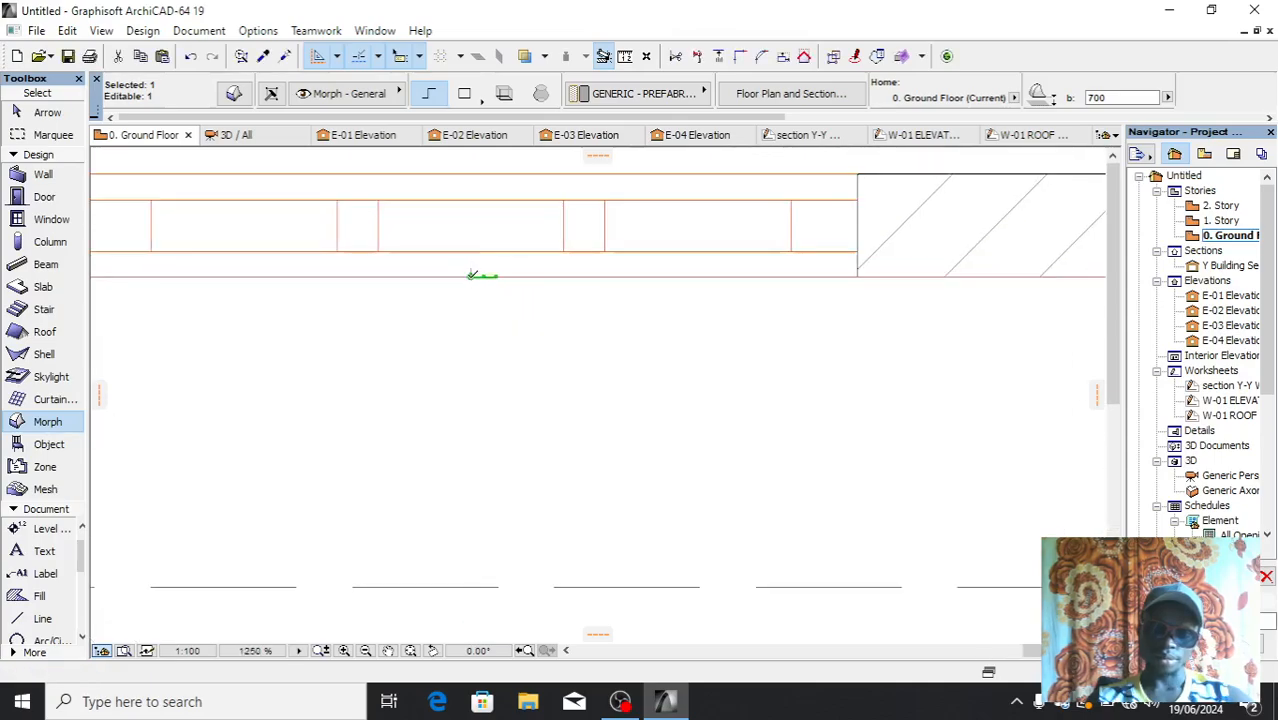
# Move the profile morph by its left end from the window's midpoint to the window opening's right-hand corner on the outer wall face
pyautogui.click(473, 275)
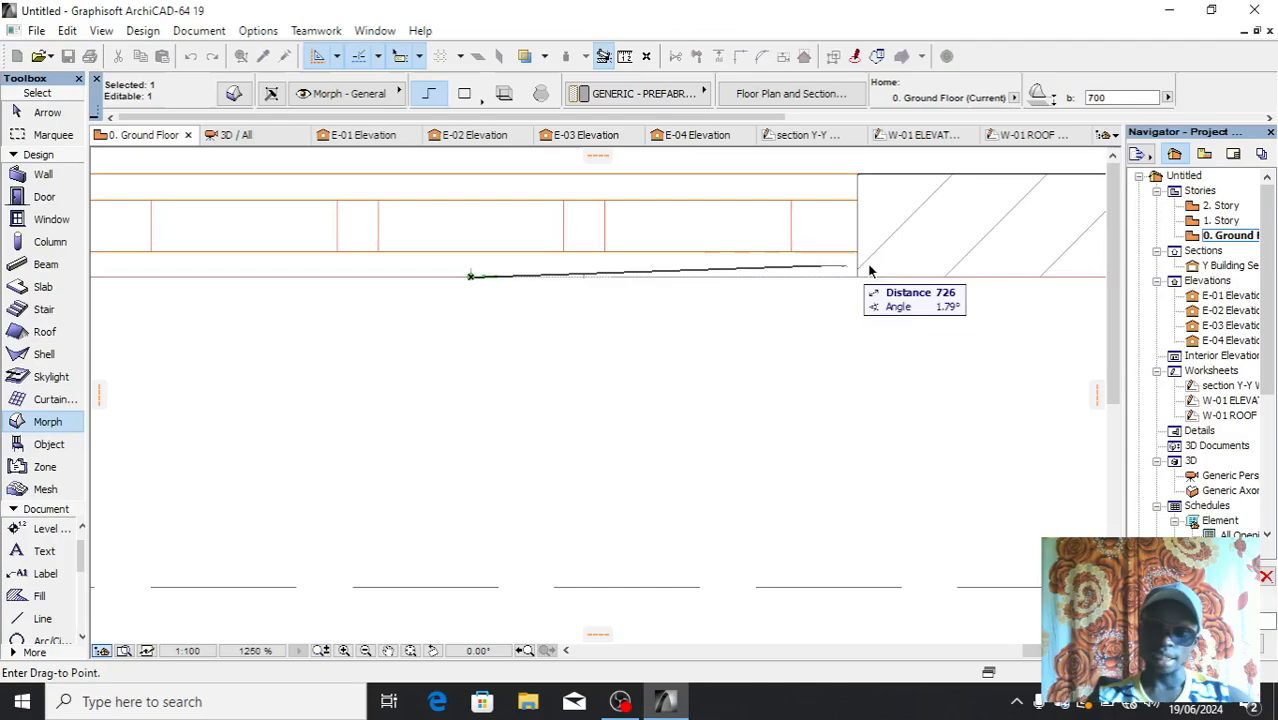
pyautogui.scroll(6, 875, 273)
pyautogui.click(797, 312)
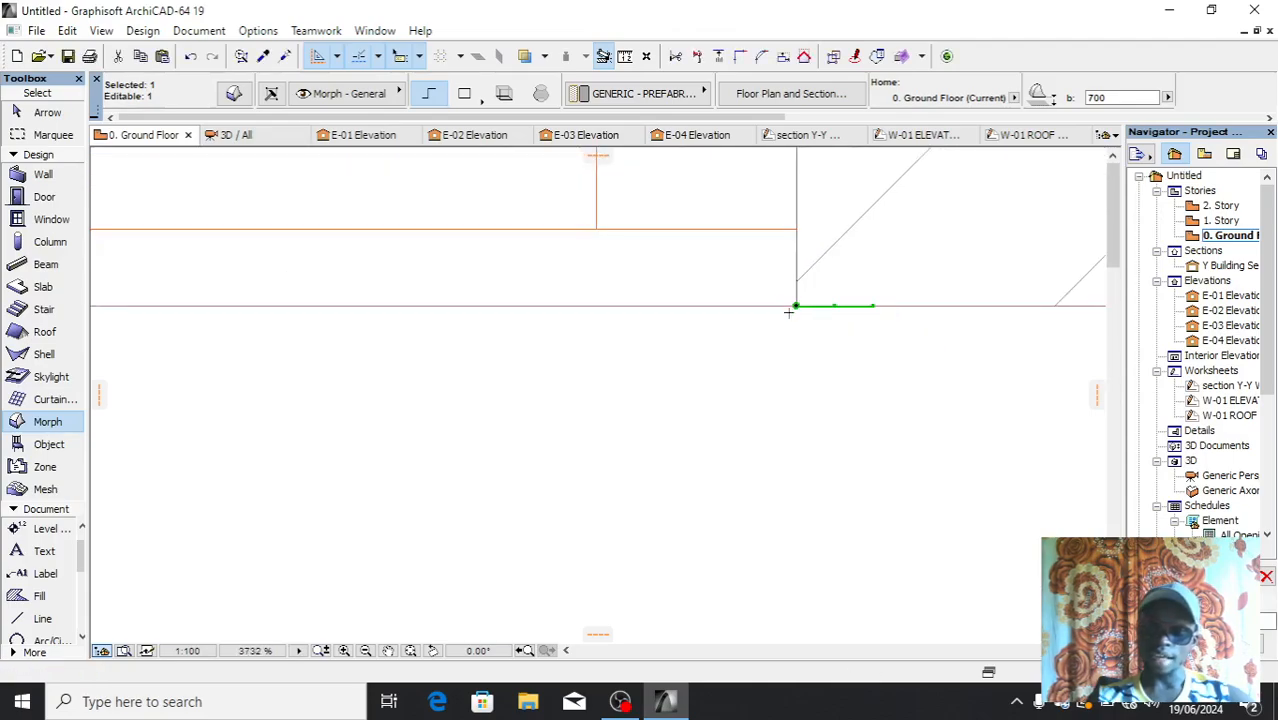
pyautogui.scroll(-10, 756, 316)
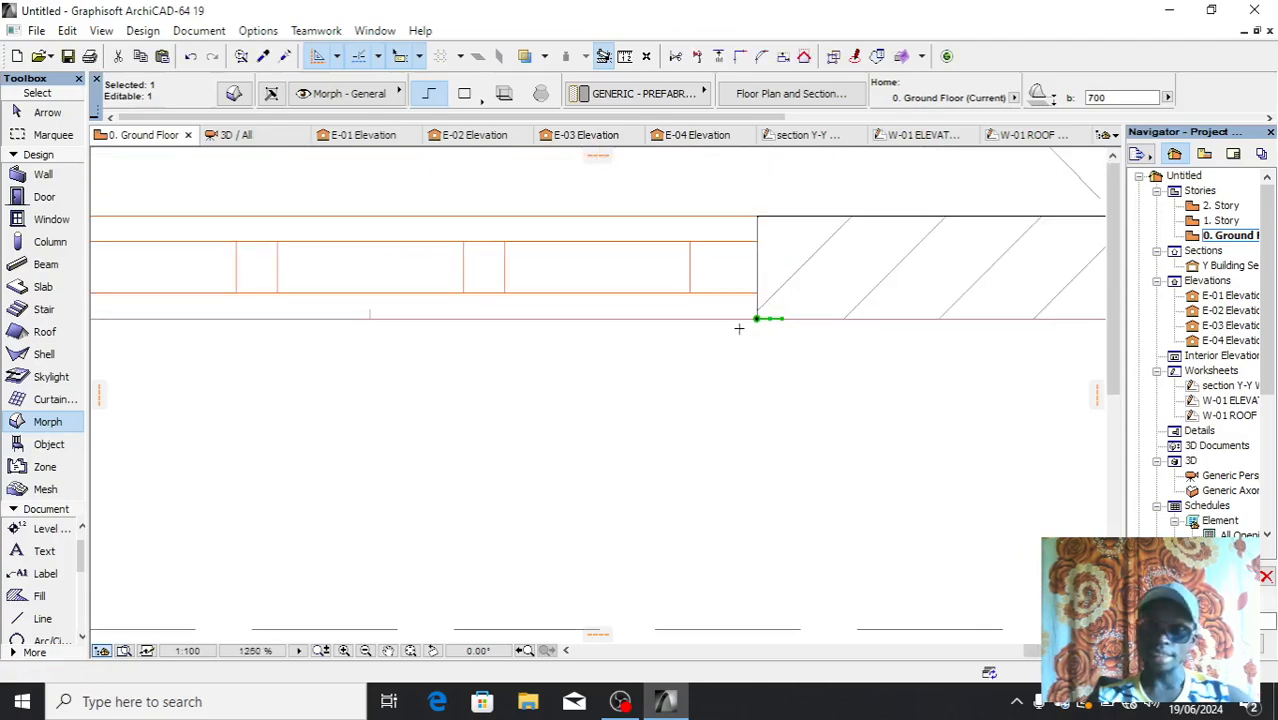
# Show the whole model in 3D and examine how the profile morph sits against the wall at the window's lower corner
pyautogui.rightClick(856, 455)
pyautogui.click(921, 385)
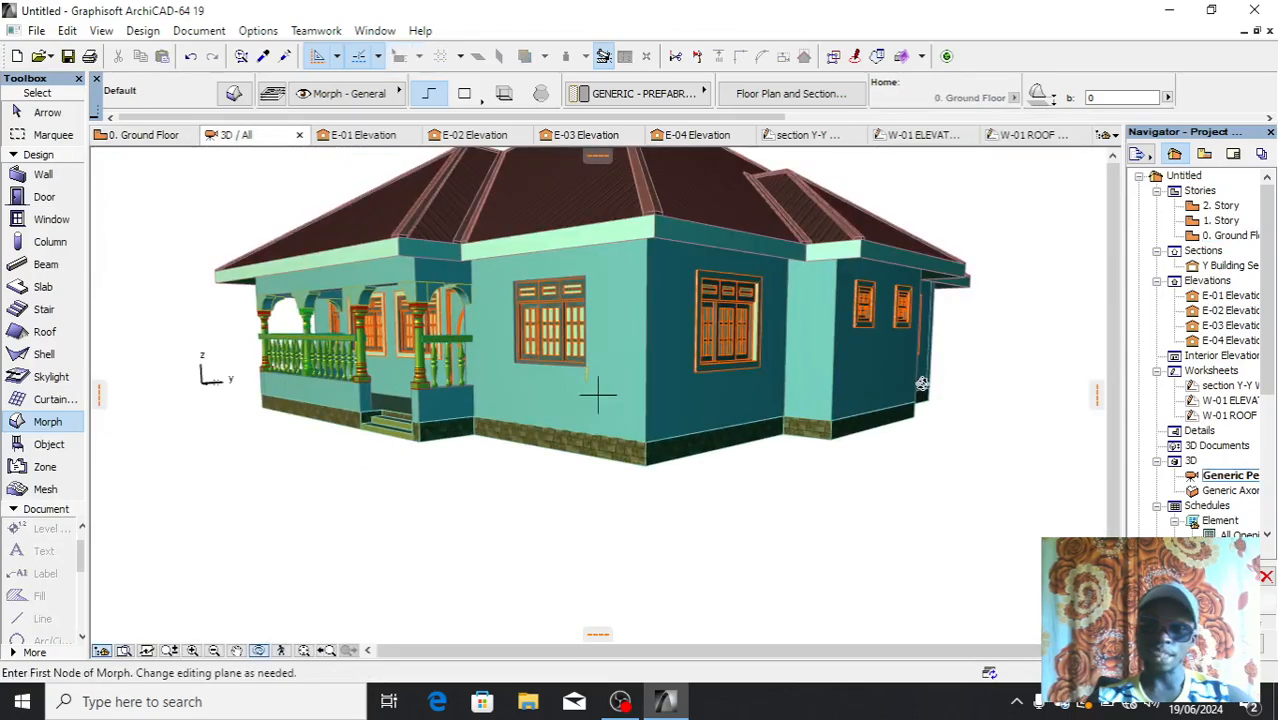
pyautogui.scroll(8, 531, 350)
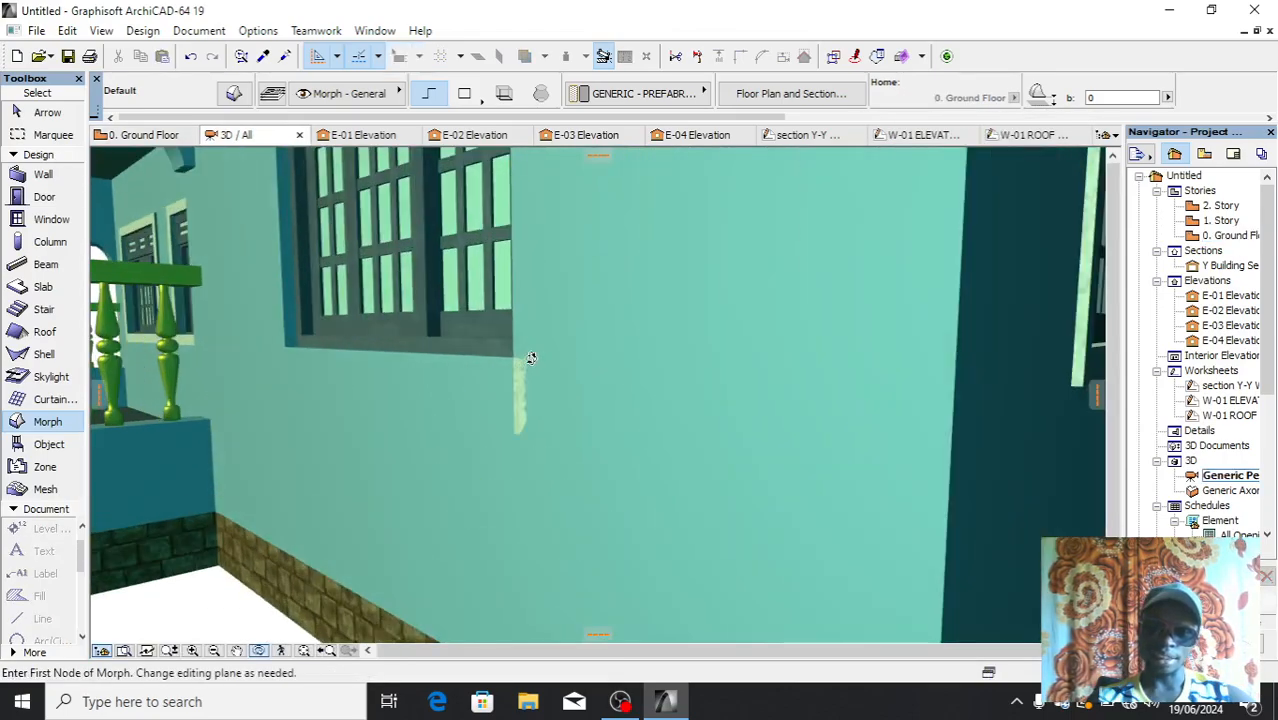
pyautogui.keyDown('shift'); pyautogui.moveTo(513, 406); pyautogui.dragTo(597, 361, button='middle'); pyautogui.keyUp('shift')
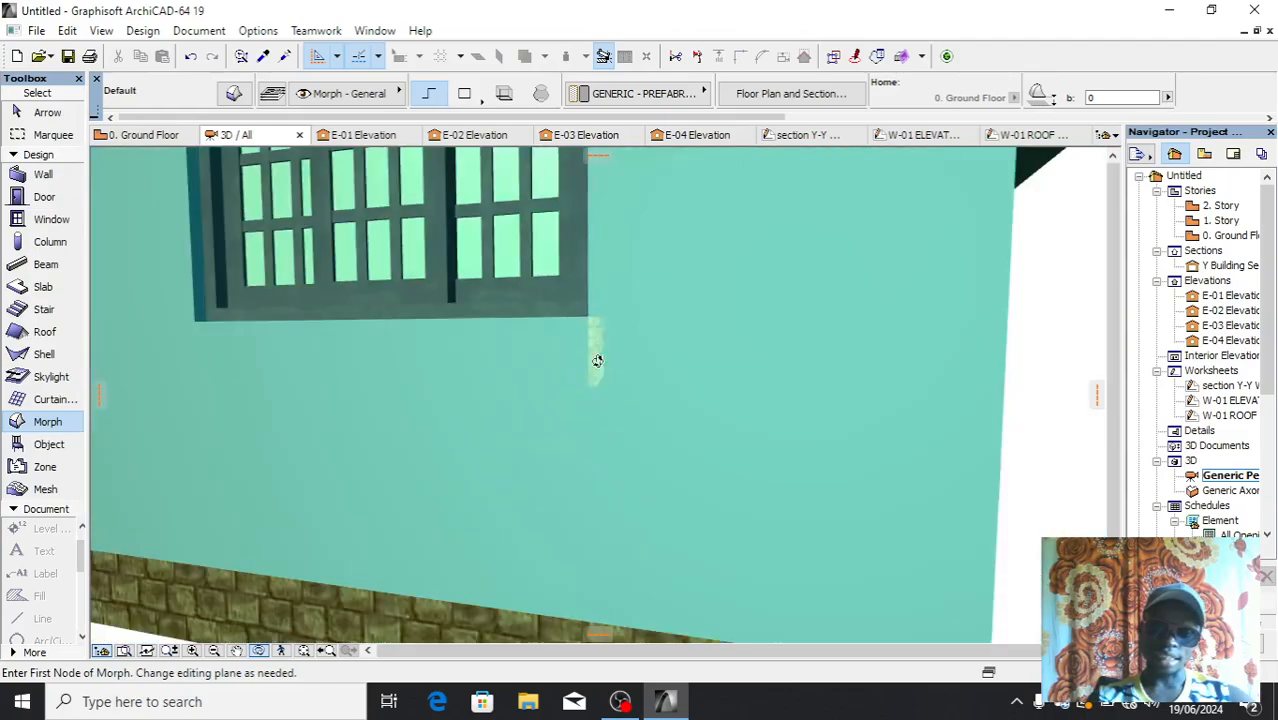
pyautogui.scroll(3, 596, 343)
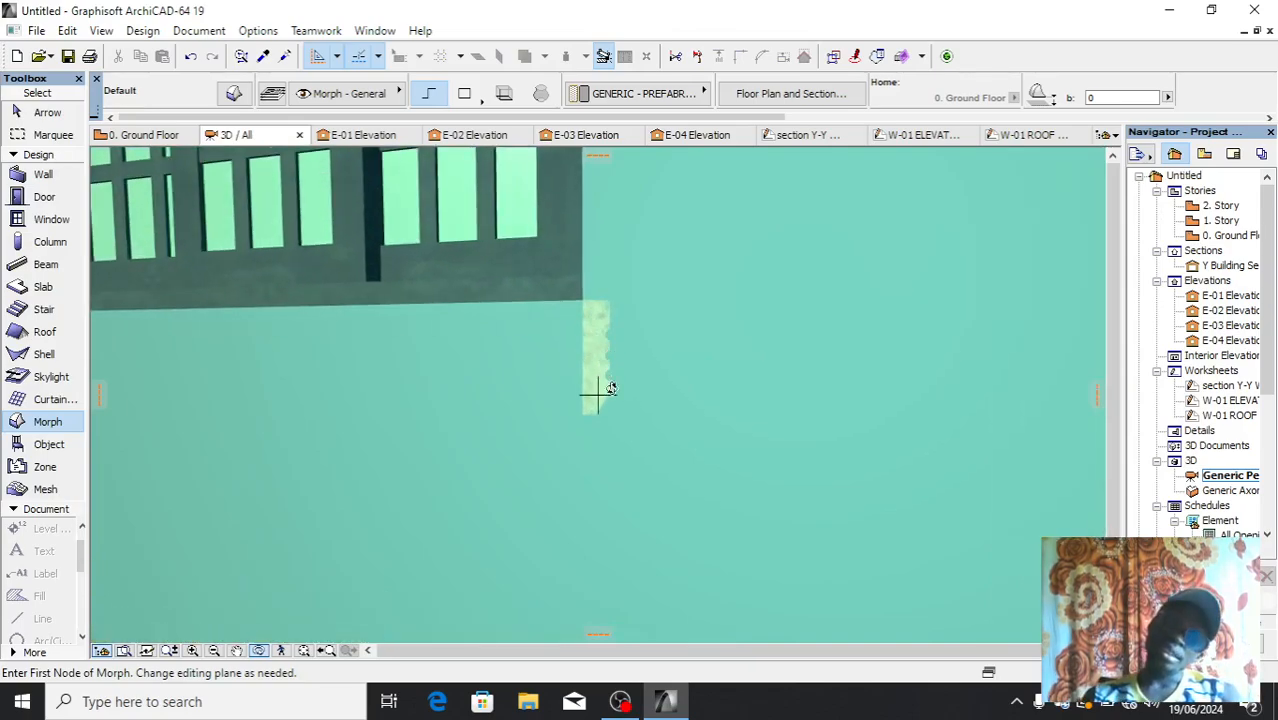
pyautogui.keyDown('shift'); pyautogui.moveTo(598, 394); pyautogui.dragTo(1043, 233, button='middle'); pyautogui.keyUp('shift')
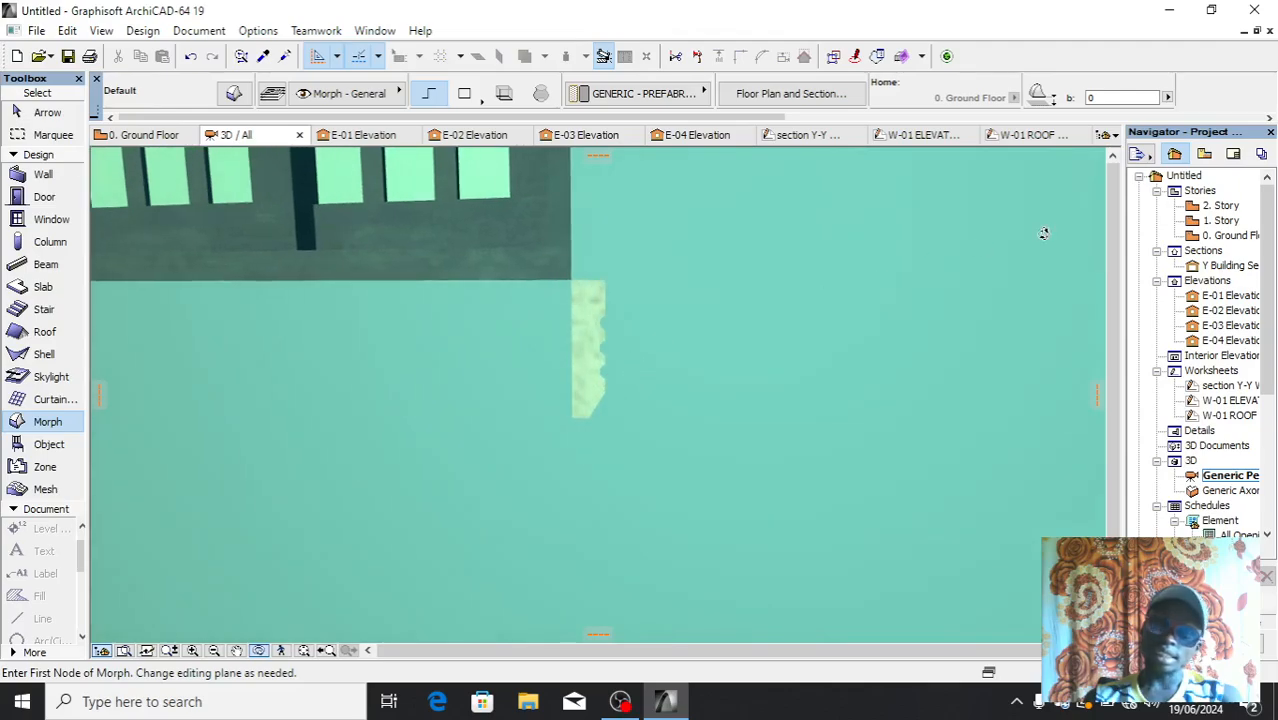
# On the ground floor plan, mirror the profile morph about a diagonal axis through its window-corner end so it projects perpendicular to the wall
pyautogui.doubleClick(1238, 236)
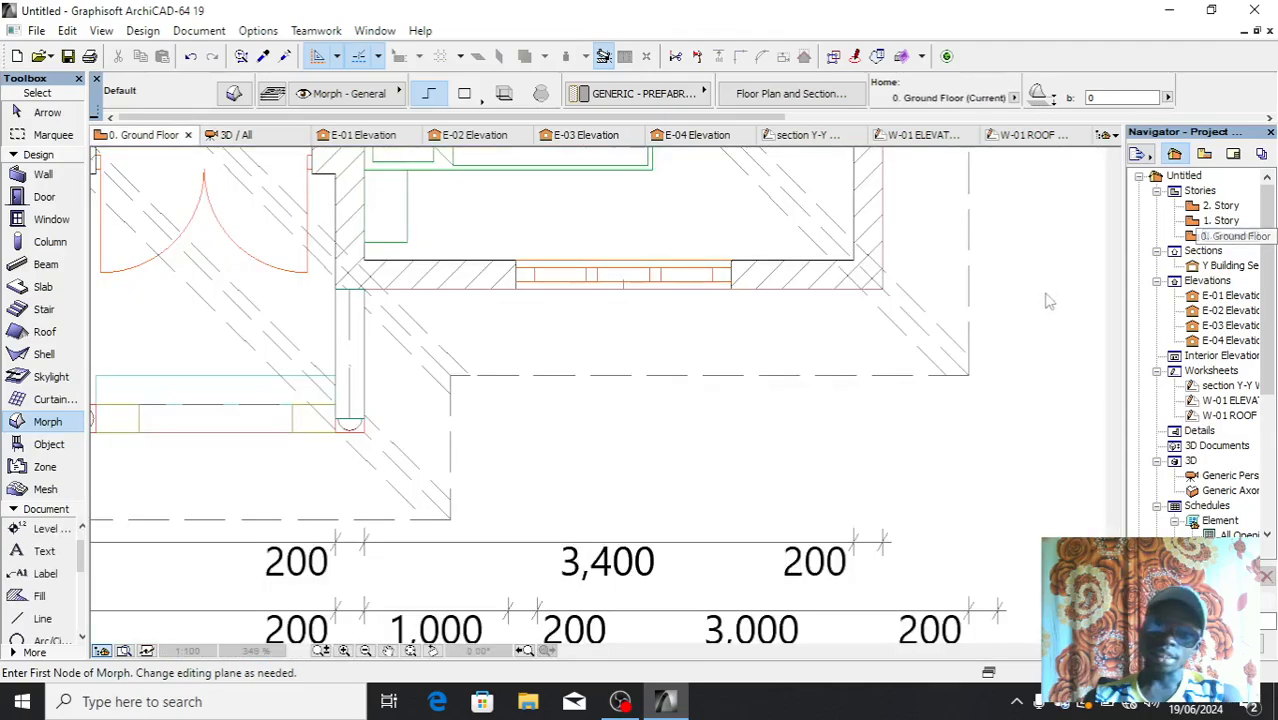
pyautogui.scroll(10, 706, 305)
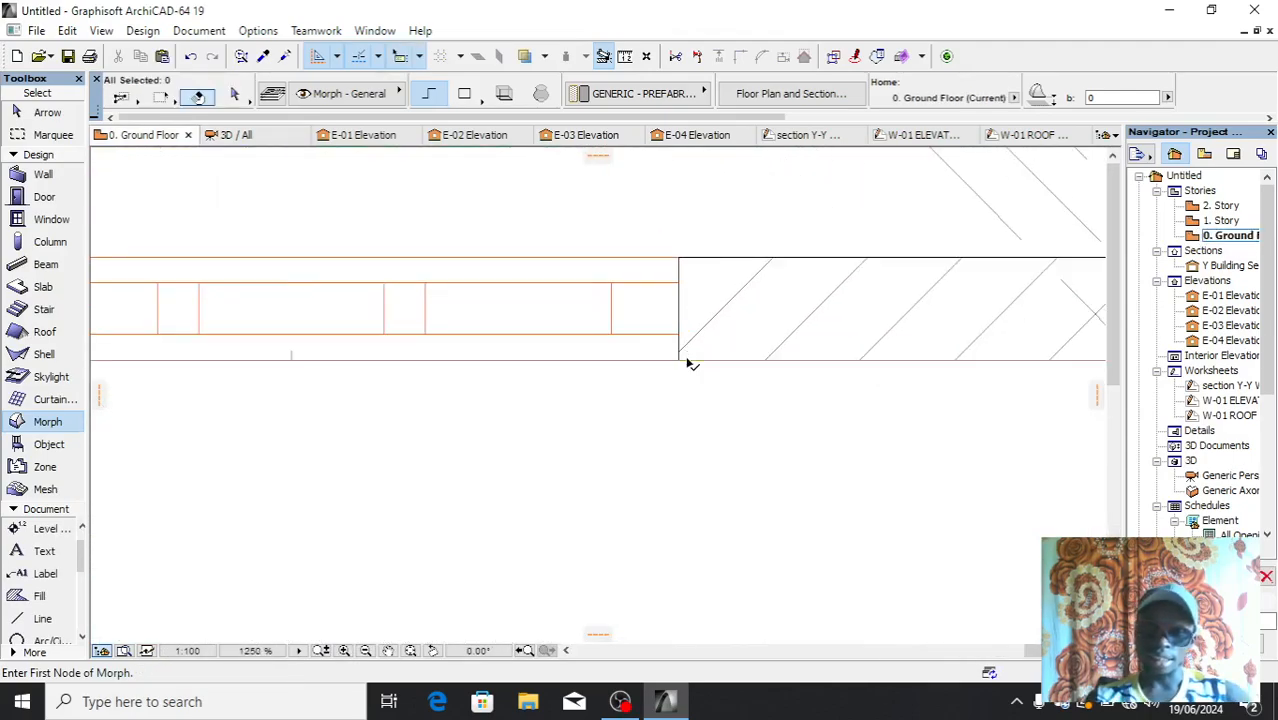
pyautogui.click(689, 359)
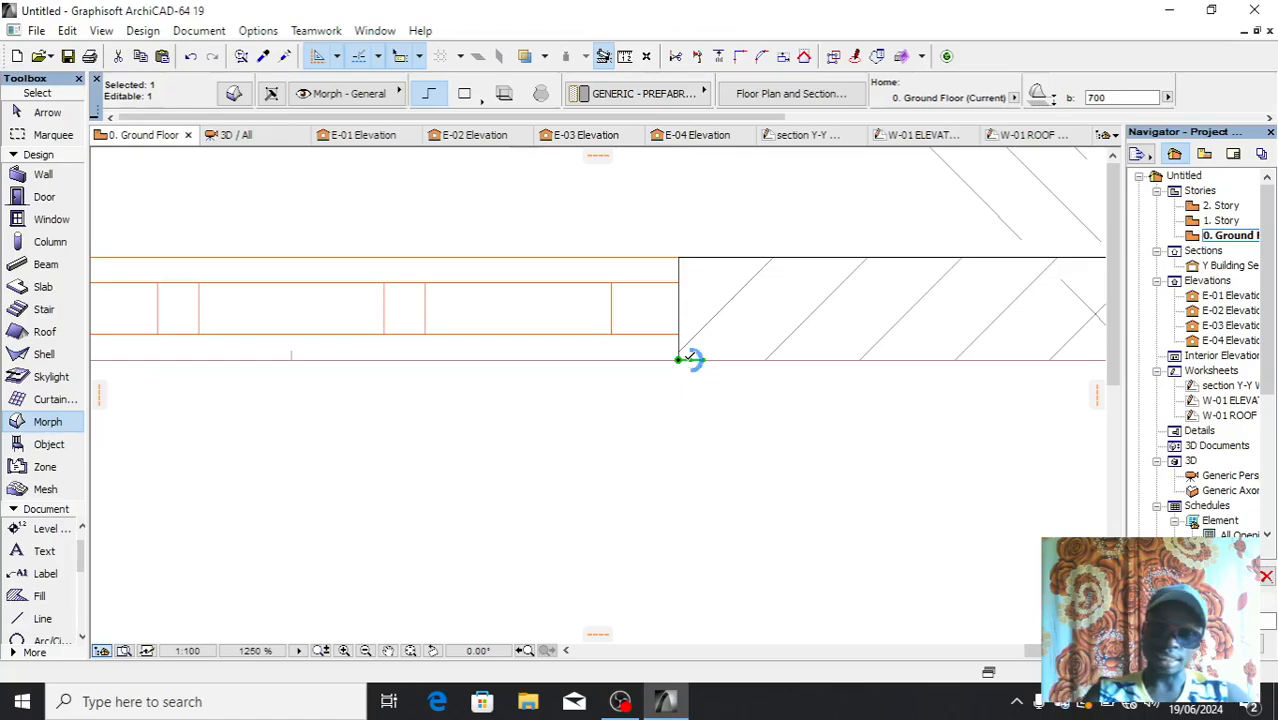
pyautogui.hotkey('ctrl', 'm')
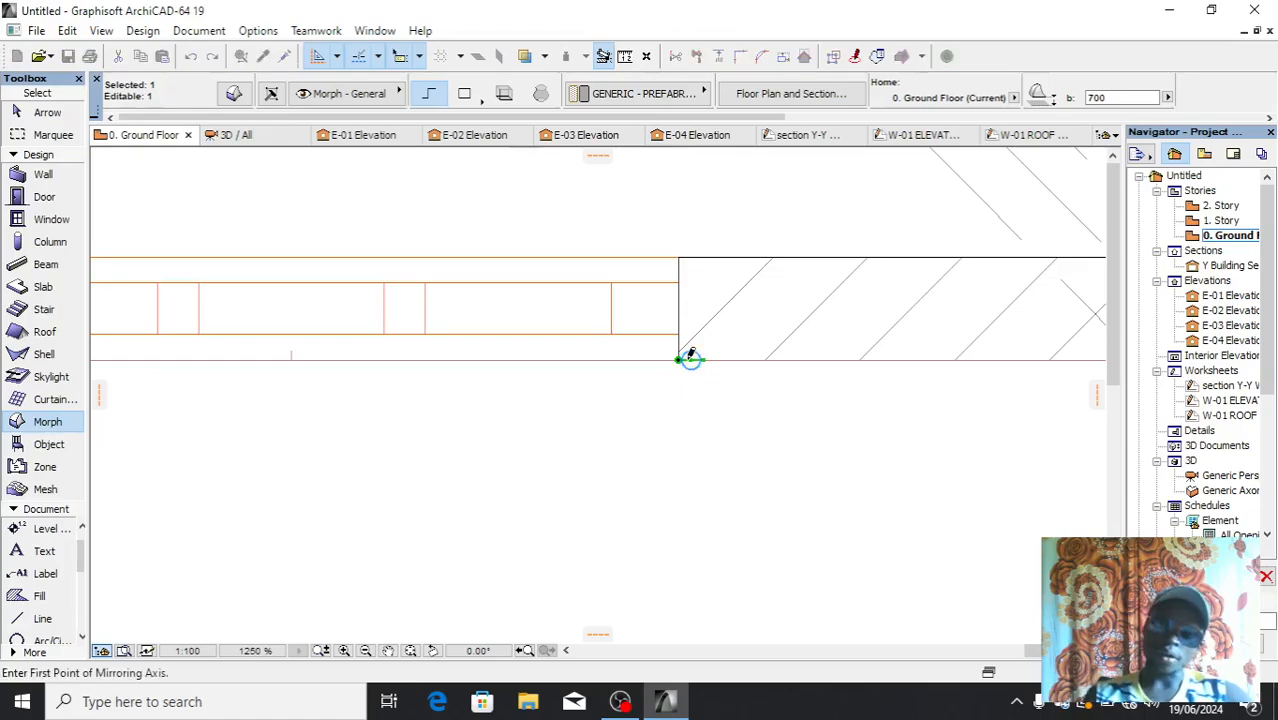
pyautogui.scroll(5, 690, 358)
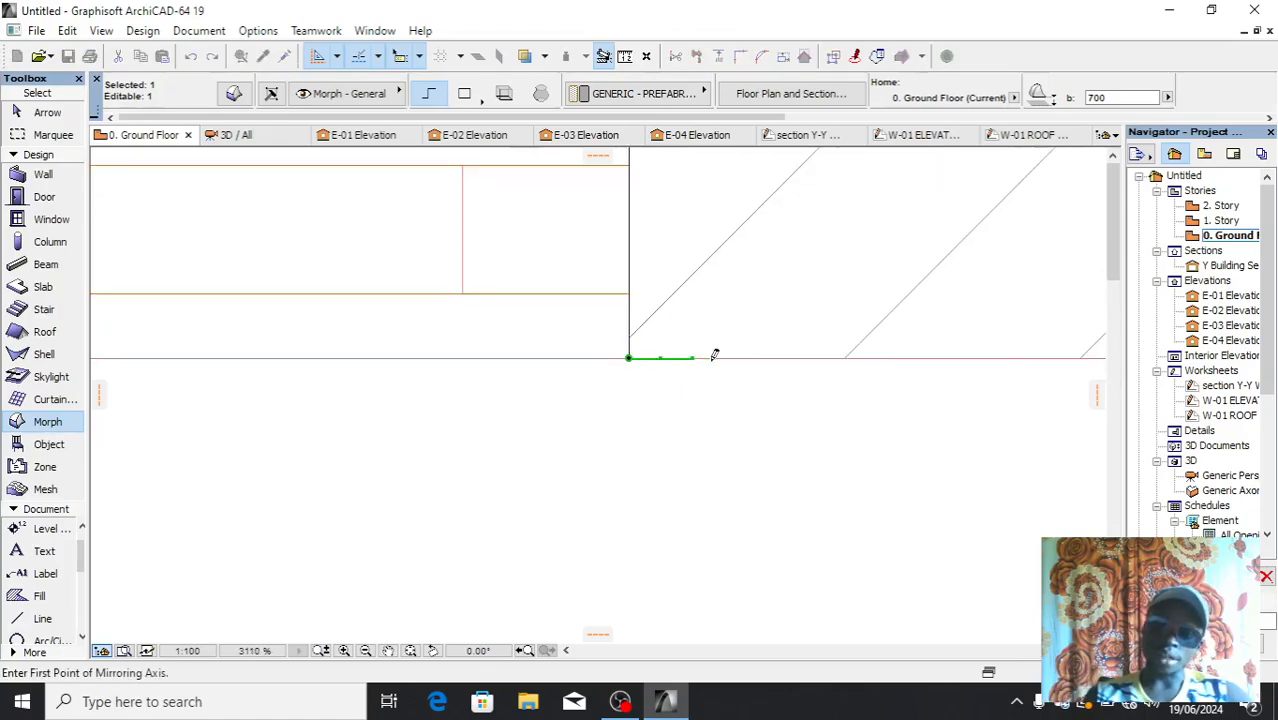
pyautogui.click(629, 358)
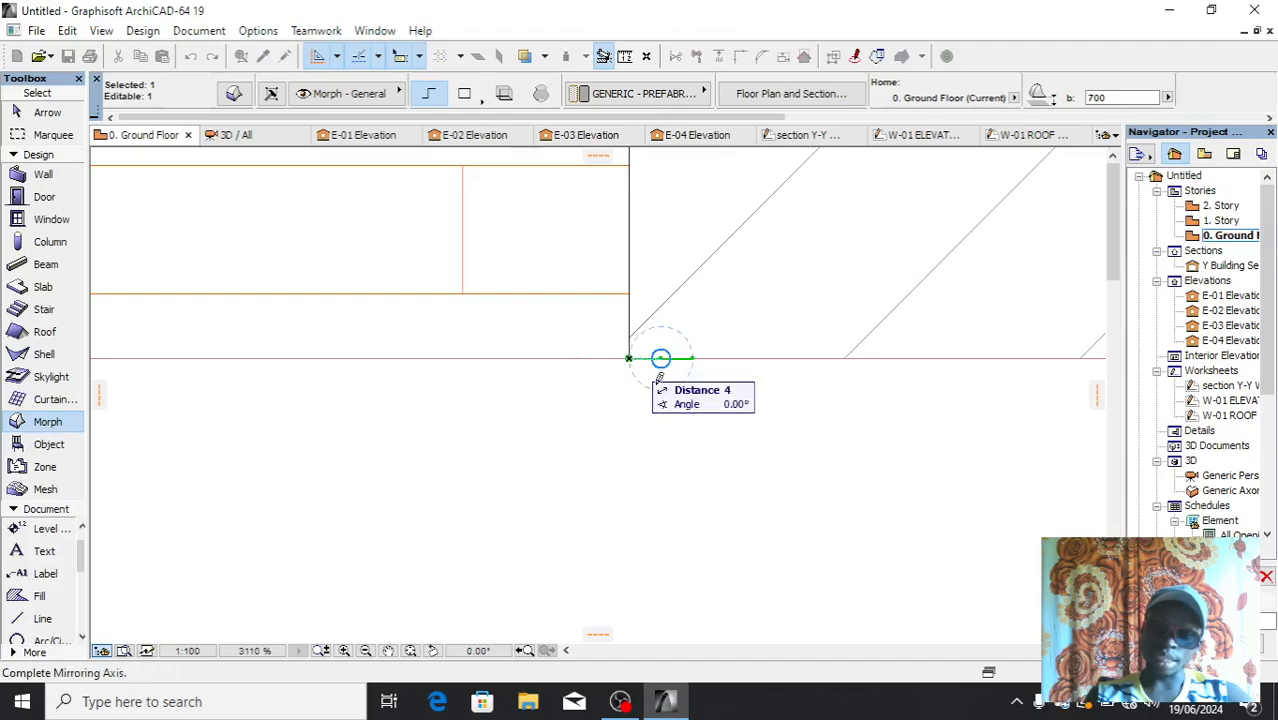
pyautogui.click(716, 437)
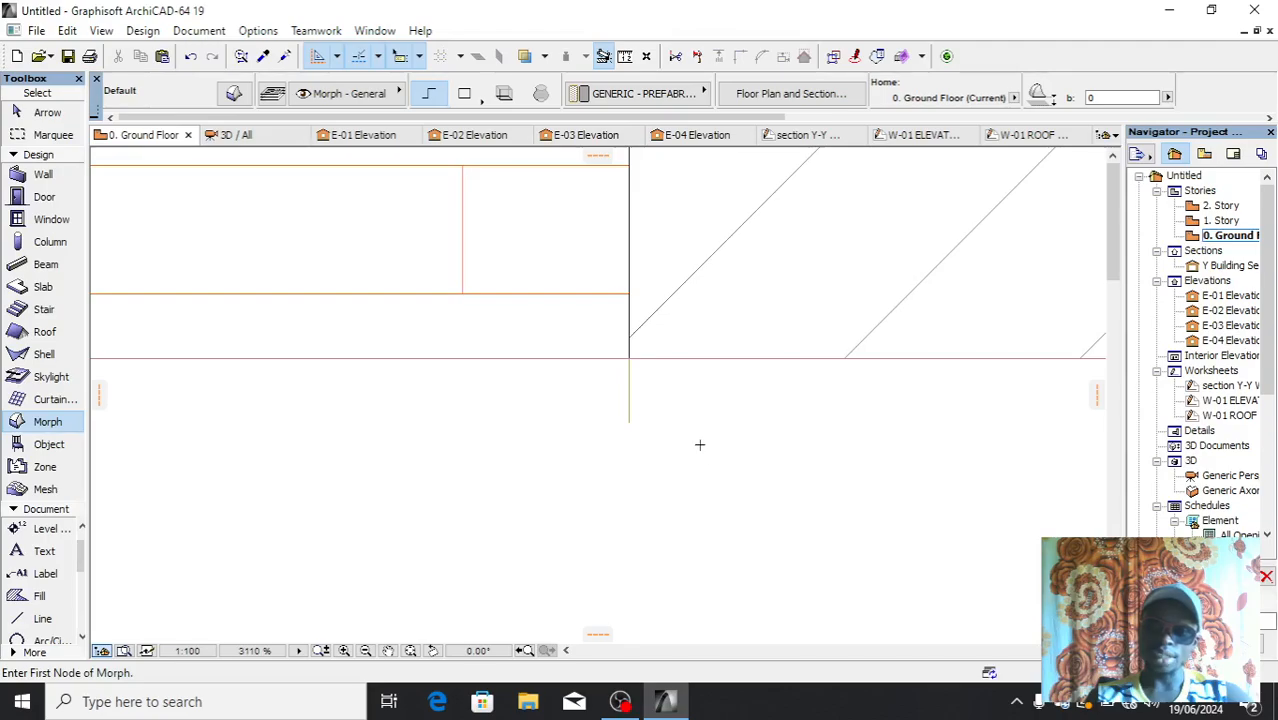
# Show the whole model in 3D and inspect the mirrored morph's orientation at the window's lower corner
pyautogui.rightClick(699, 444)
pyautogui.click(760, 379)
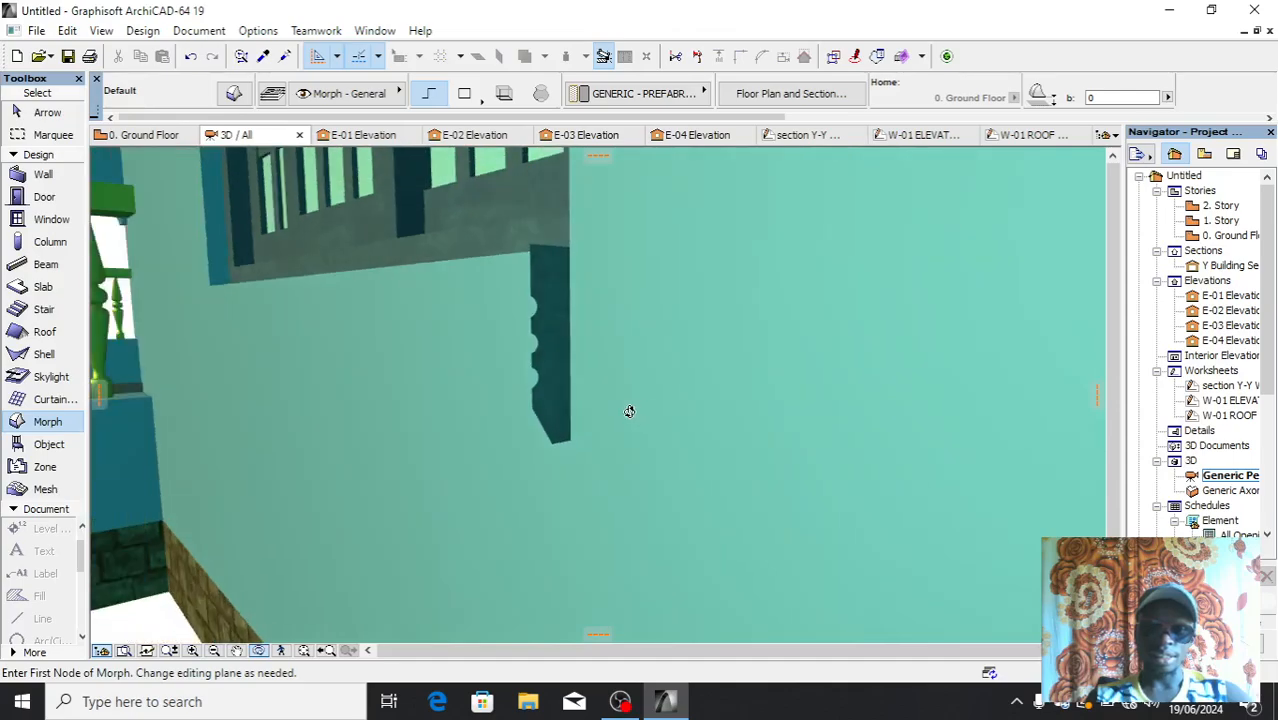
pyautogui.keyDown('shift'); pyautogui.moveTo(629, 411); pyautogui.dragTo(850, 370, button='middle'); pyautogui.keyUp('shift')
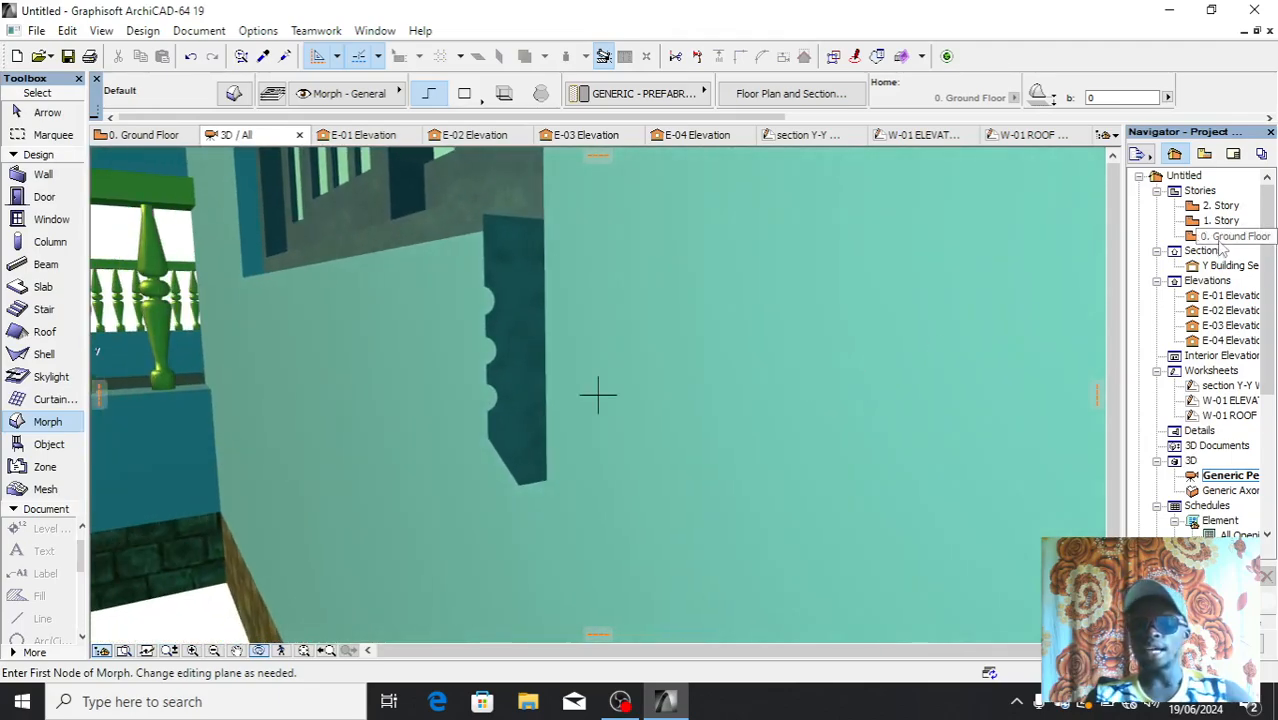
# On the ground floor plan, move the perpendicular morph by its wall-side end from the window corner to the window's midpoint on the outer wall face
pyautogui.doubleClick(1225, 236)
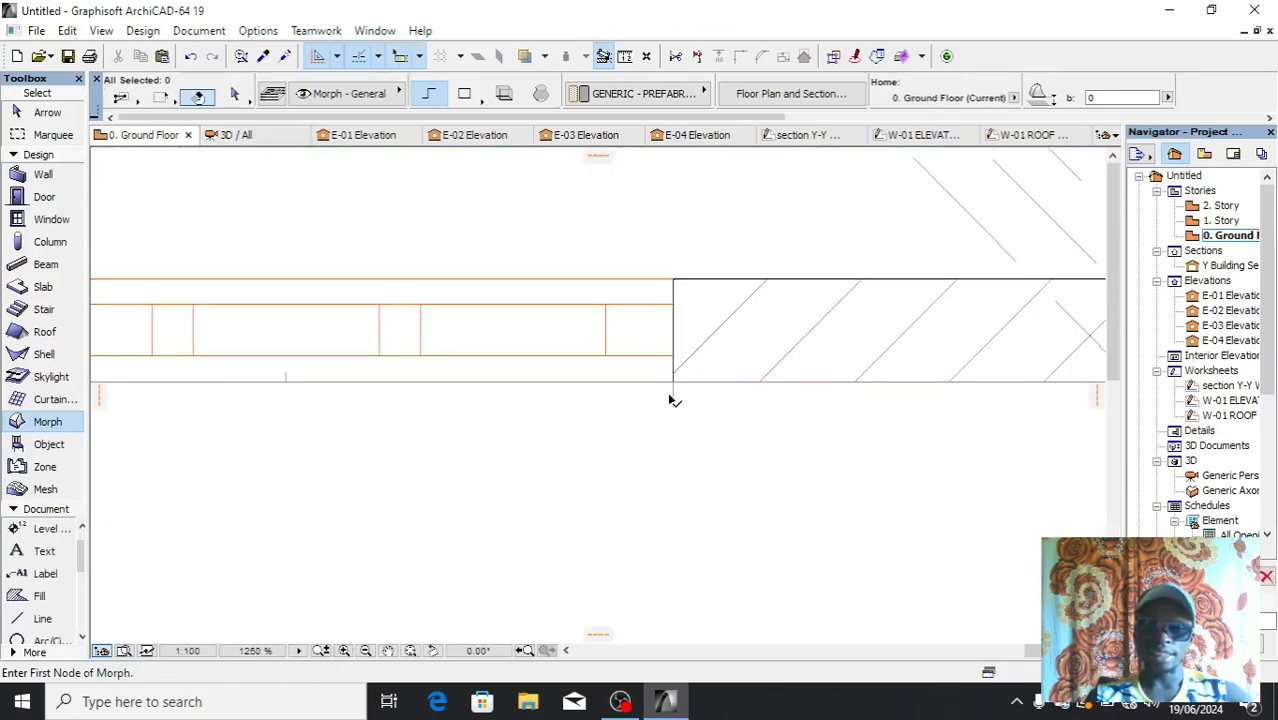
pyautogui.keyDown('shift'); pyautogui.click(673, 395); pyautogui.keyUp('shift')
pyautogui.hotkey('ctrl', 'd')
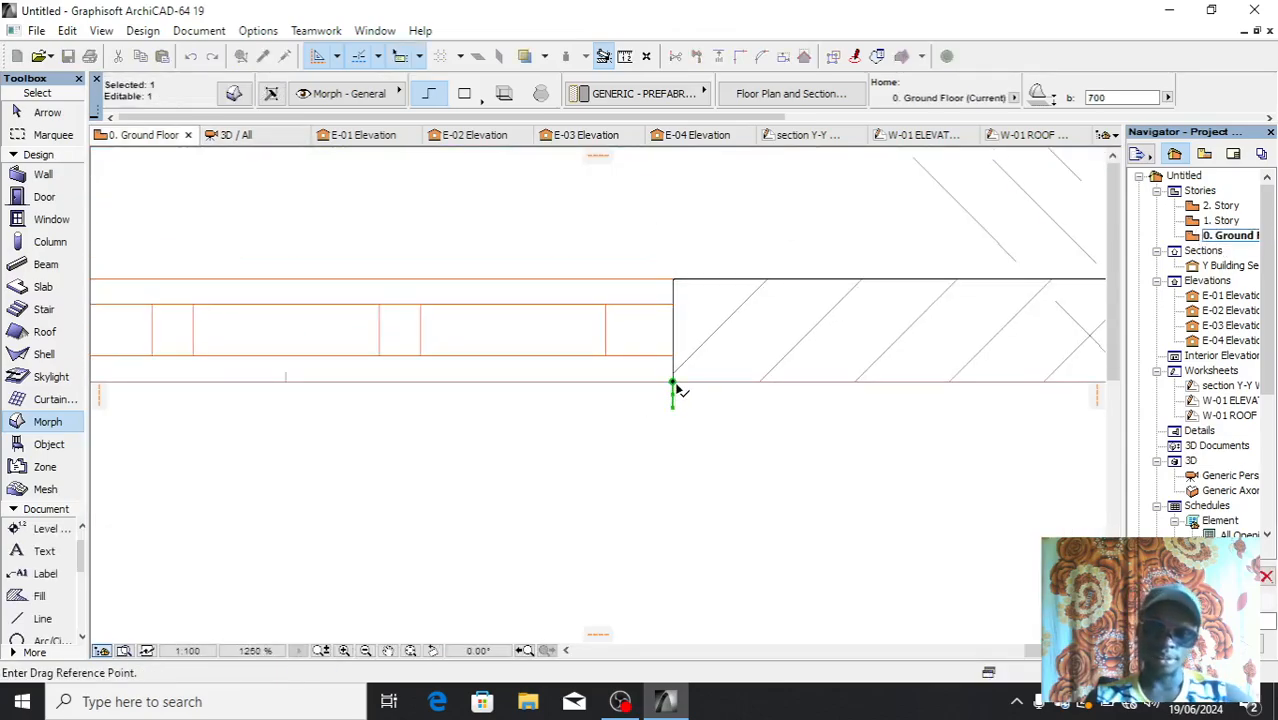
pyautogui.click(673, 383)
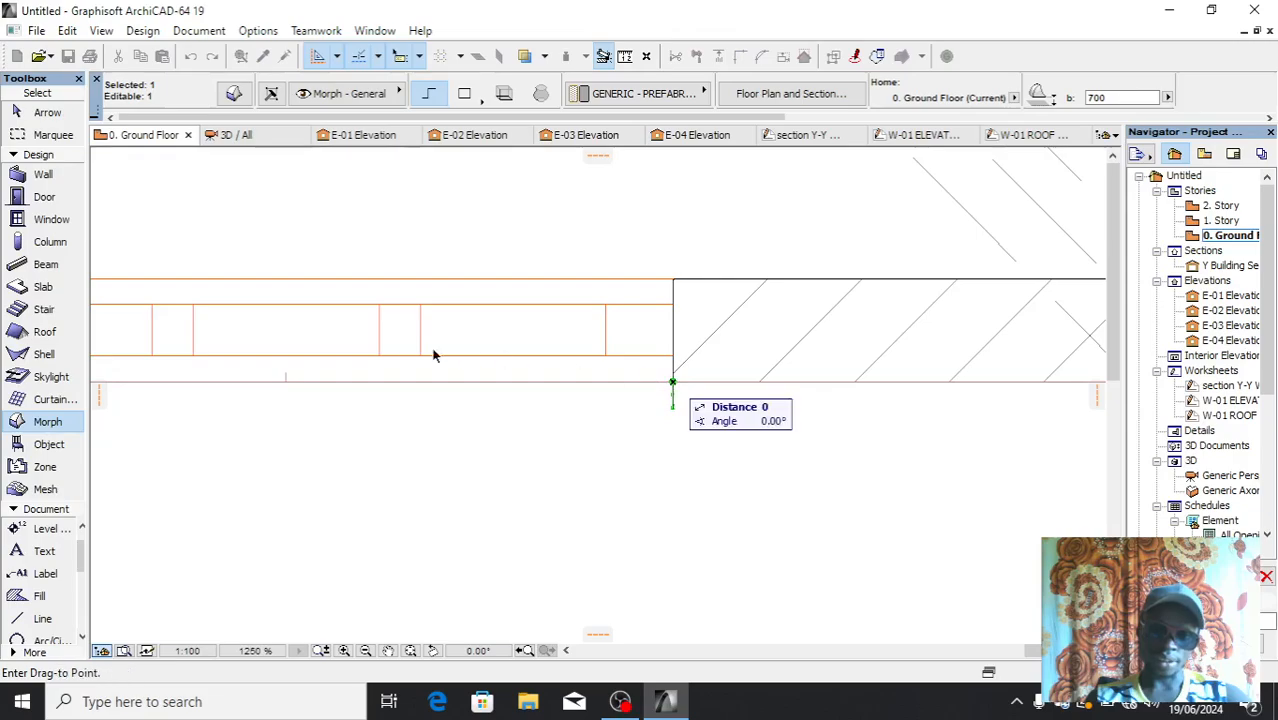
pyautogui.click(285, 383)
# Show the whole model in 3D and examine the morph's position below the middle of the front window from several angles
pyautogui.rightClick(444, 422)
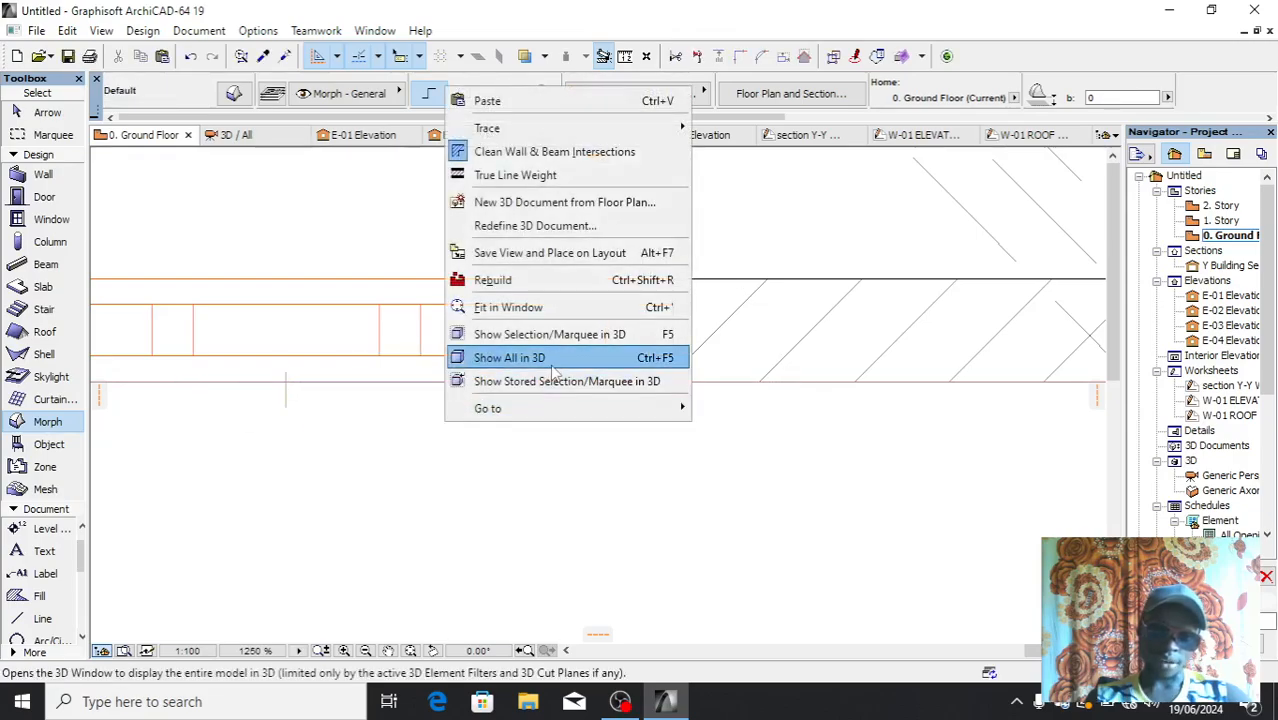
pyautogui.click(520, 354)
pyautogui.moveTo(671, 401); pyautogui.dragTo(738, 399)
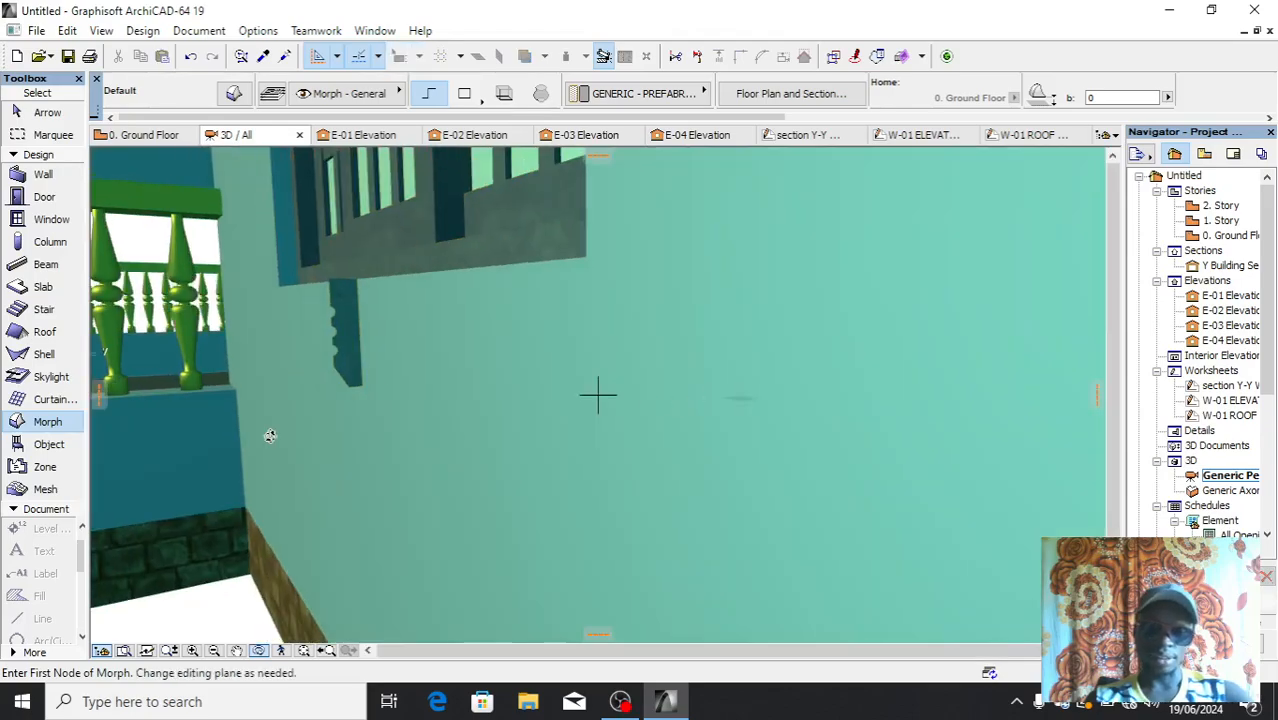
pyautogui.moveTo(271, 433); pyautogui.dragTo(779, 416)
pyautogui.scroll(-5, 779, 416)
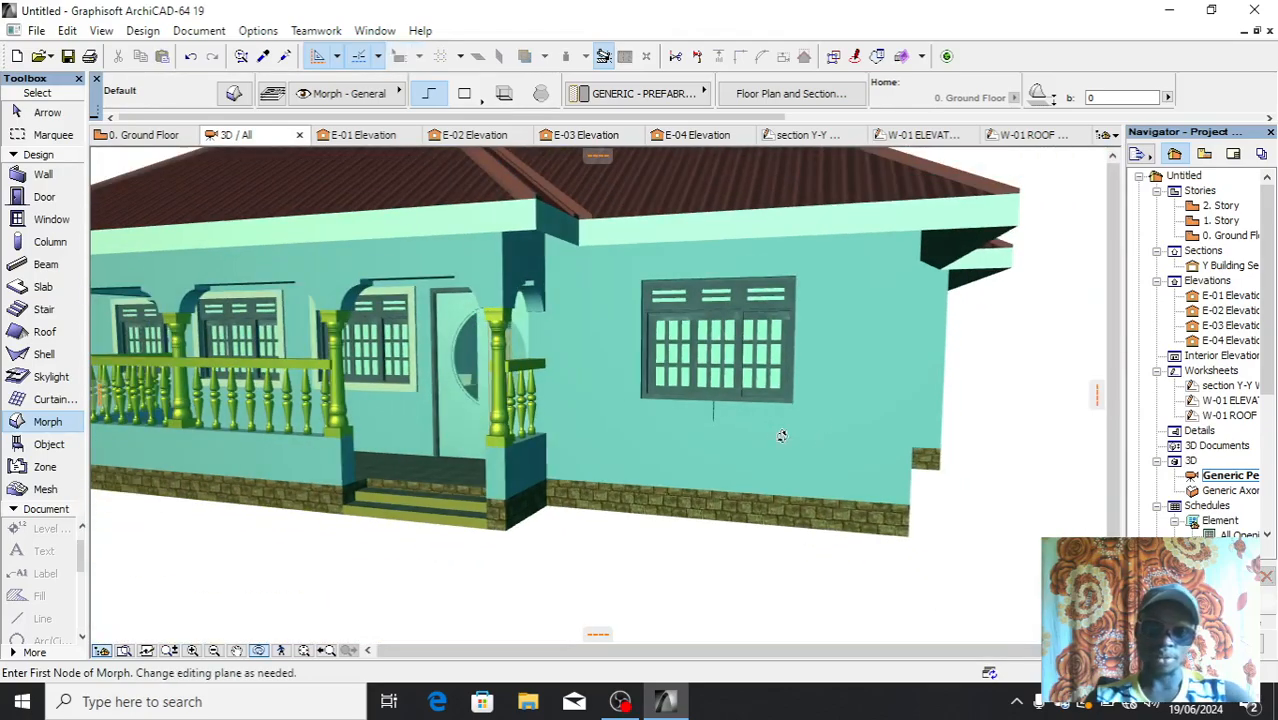
pyautogui.scroll(-4, 838, 427)
pyautogui.scroll(8, 804, 394)
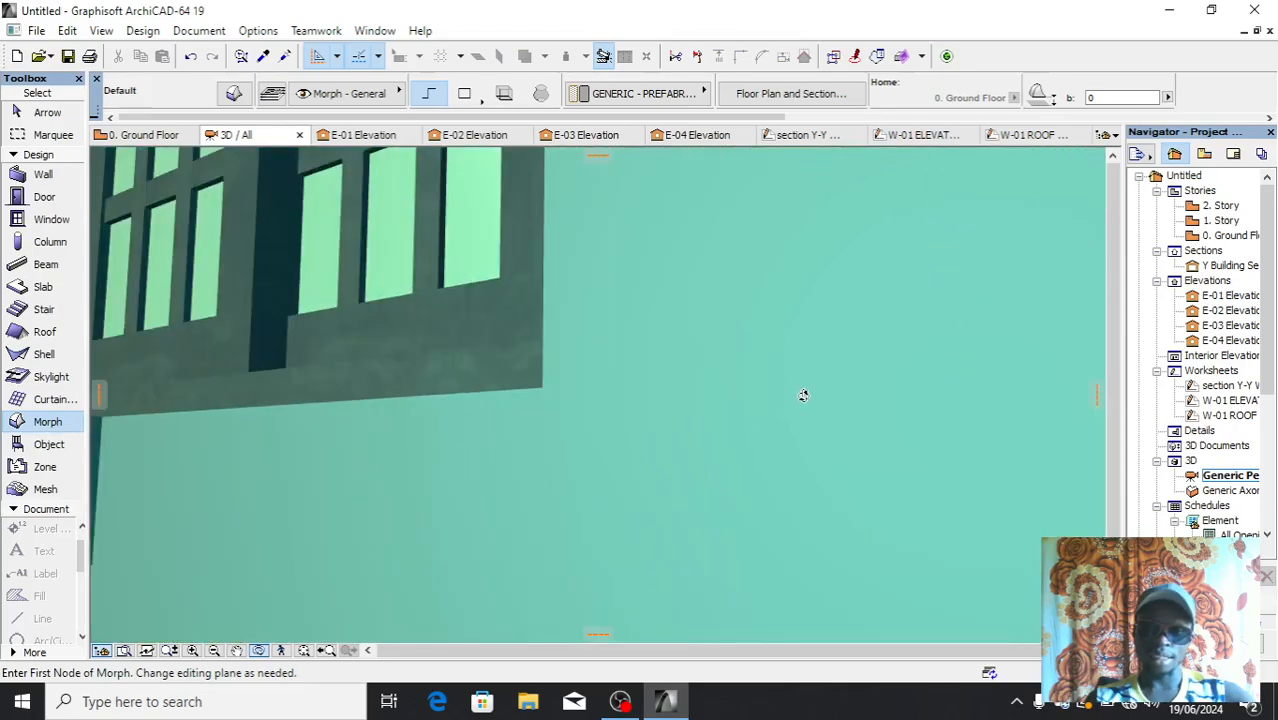
pyautogui.moveTo(804, 394); pyautogui.dragTo(555, 440)
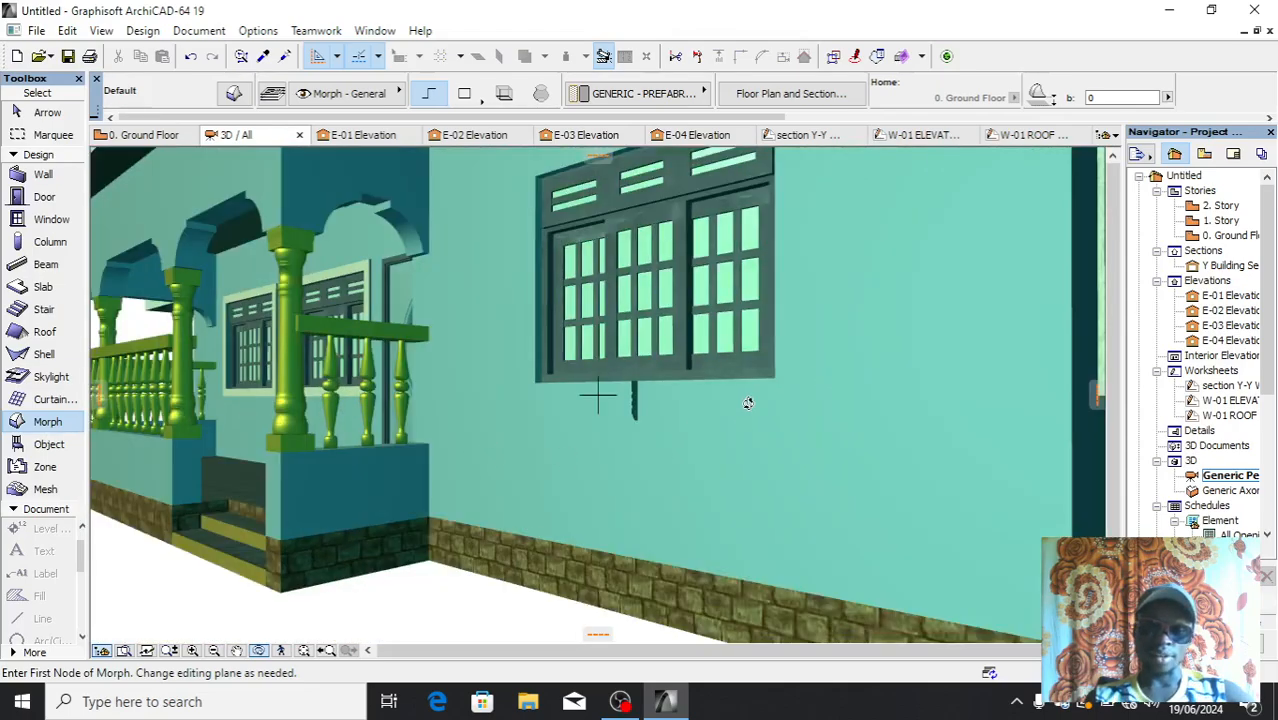
# Override the surface of the profile morph below the front window with Paint - Cadmium Yellow
pyautogui.scroll(3, 748, 403)
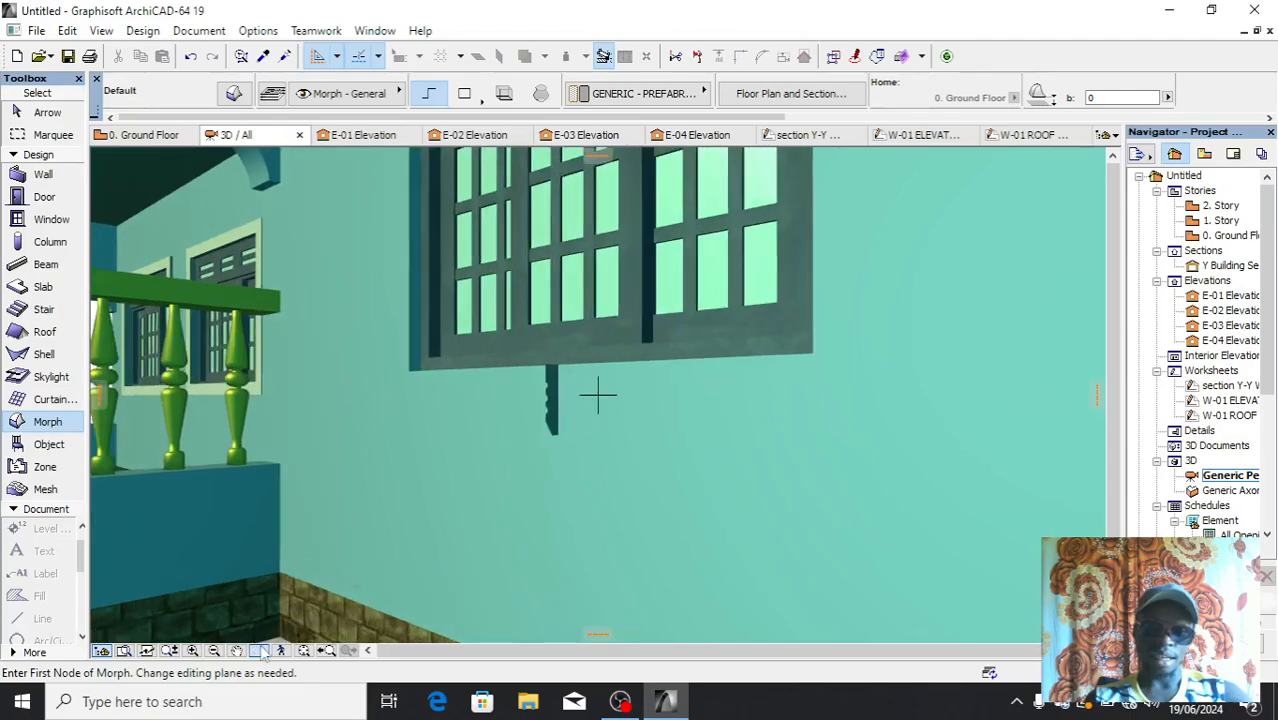
pyautogui.press('shift')
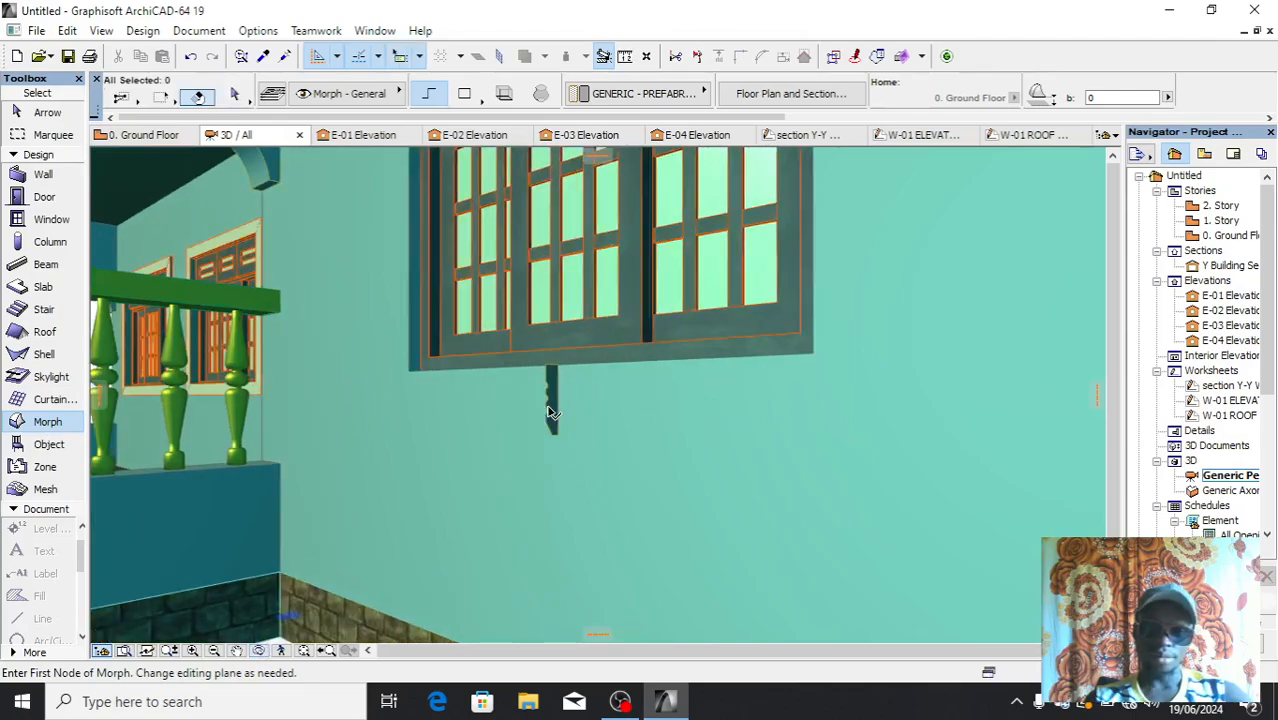
pyautogui.click(550, 401)
pyautogui.rightClick(549, 408)
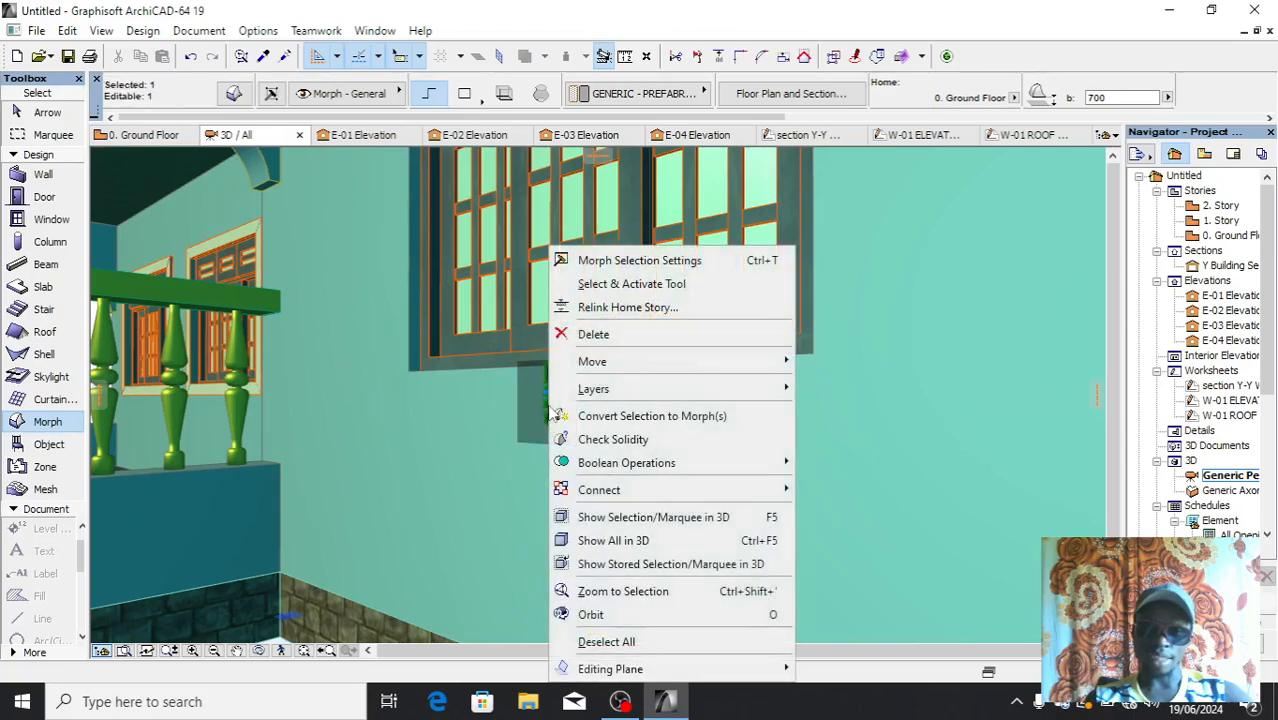
pyautogui.click(394, 578)
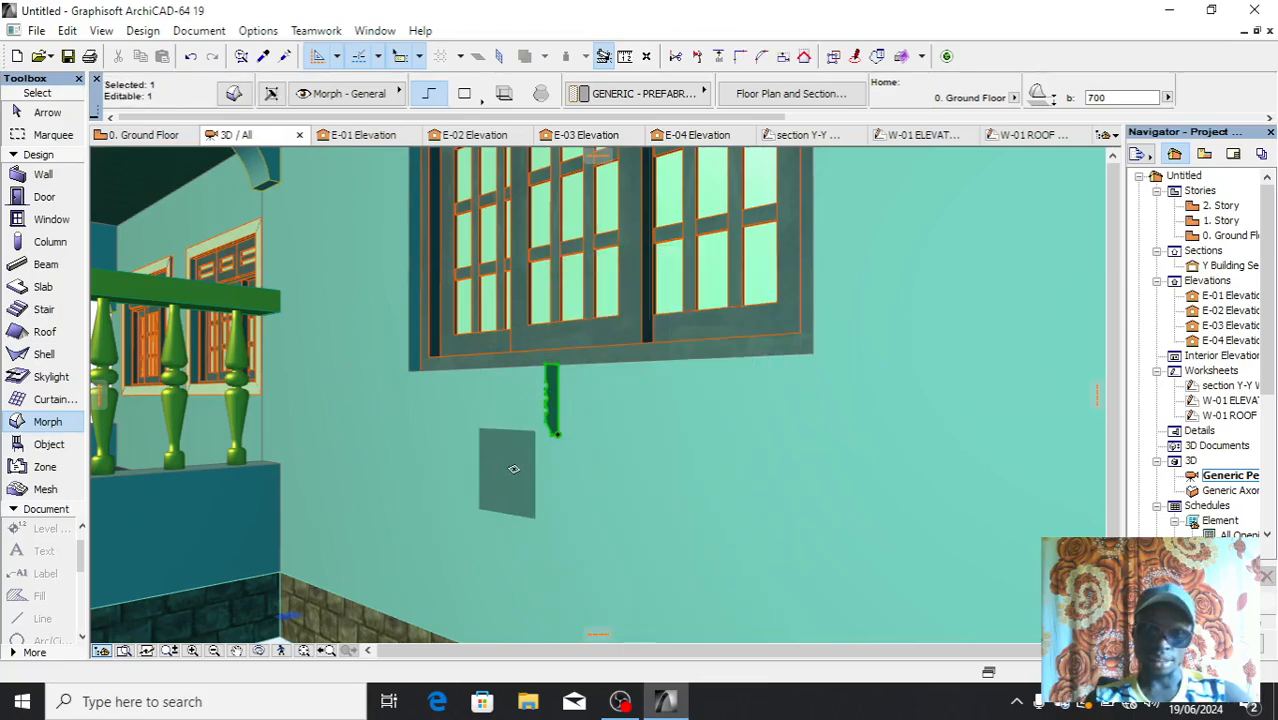
pyautogui.rightClick(555, 405)
pyautogui.click(592, 262)
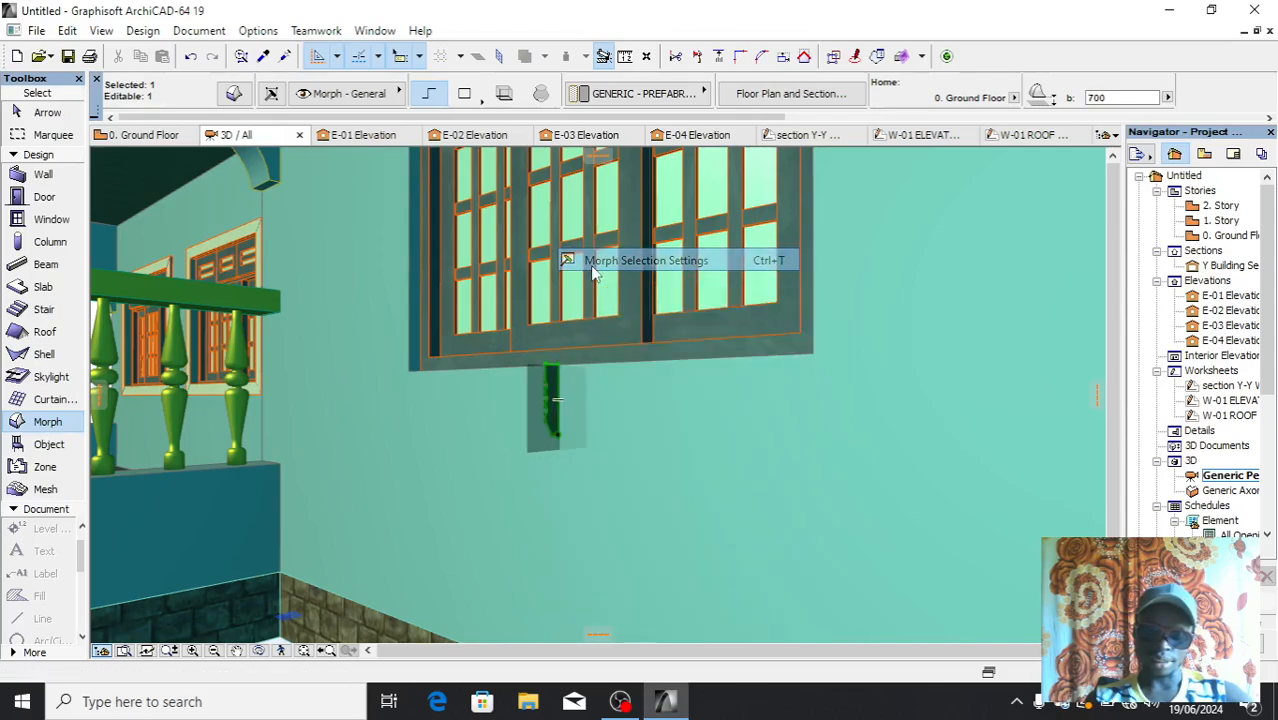
pyautogui.click(598, 410)
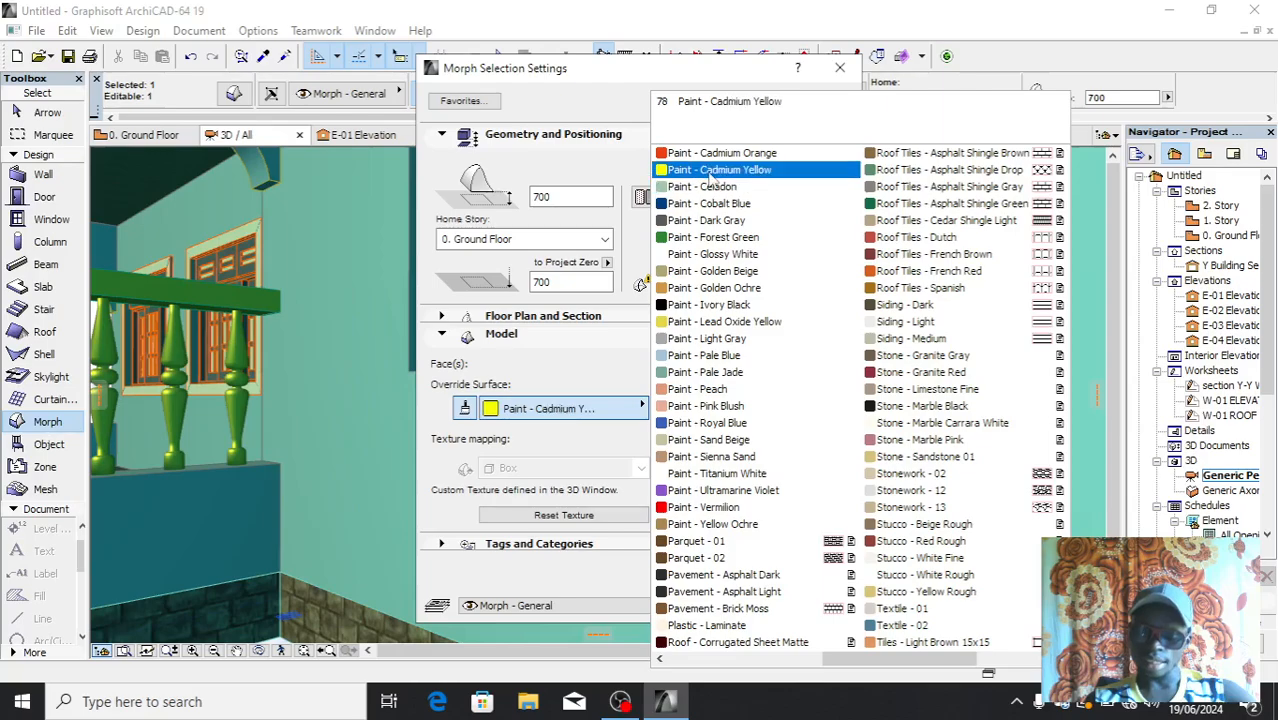
pyautogui.click(712, 171)
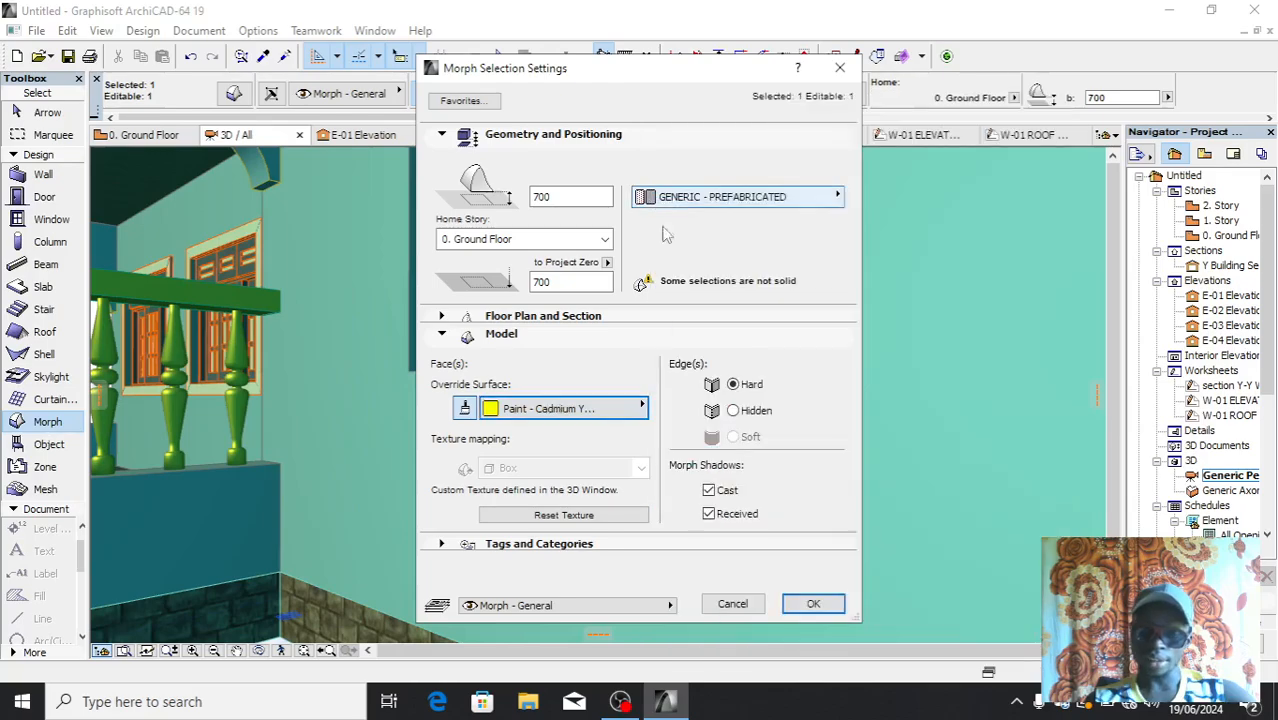
pyautogui.click(815, 604)
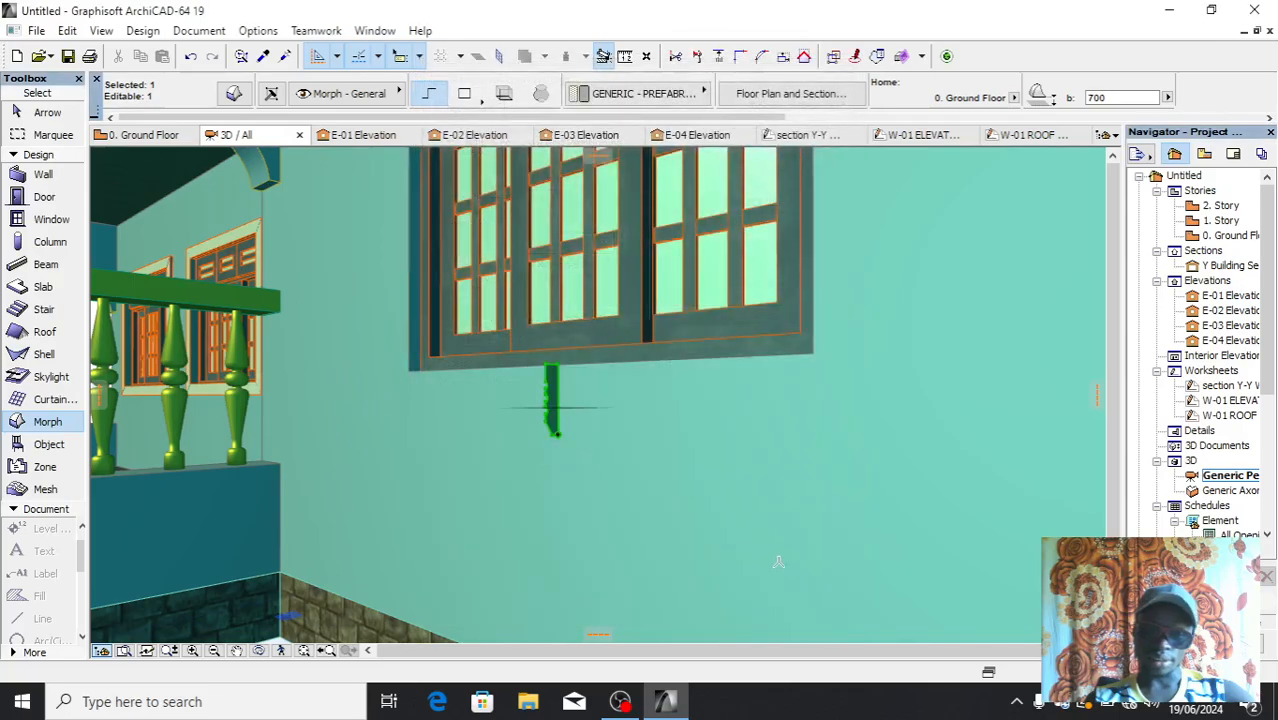
# Examine the recoloured profile morph below the front window from several angles around the house
pyautogui.scroll(3, 598, 420)
pyautogui.scroll(-6, 600, 416)
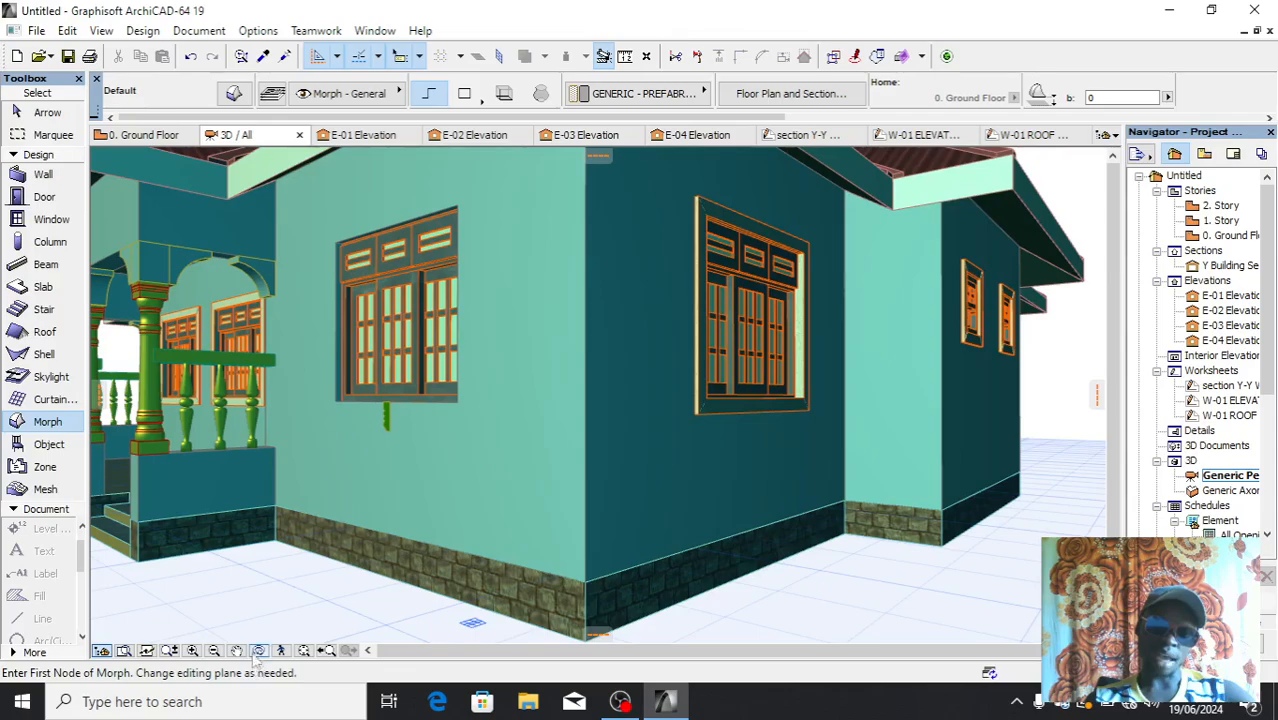
pyautogui.click(258, 651)
pyautogui.moveTo(280, 531); pyautogui.dragTo(952, 546)
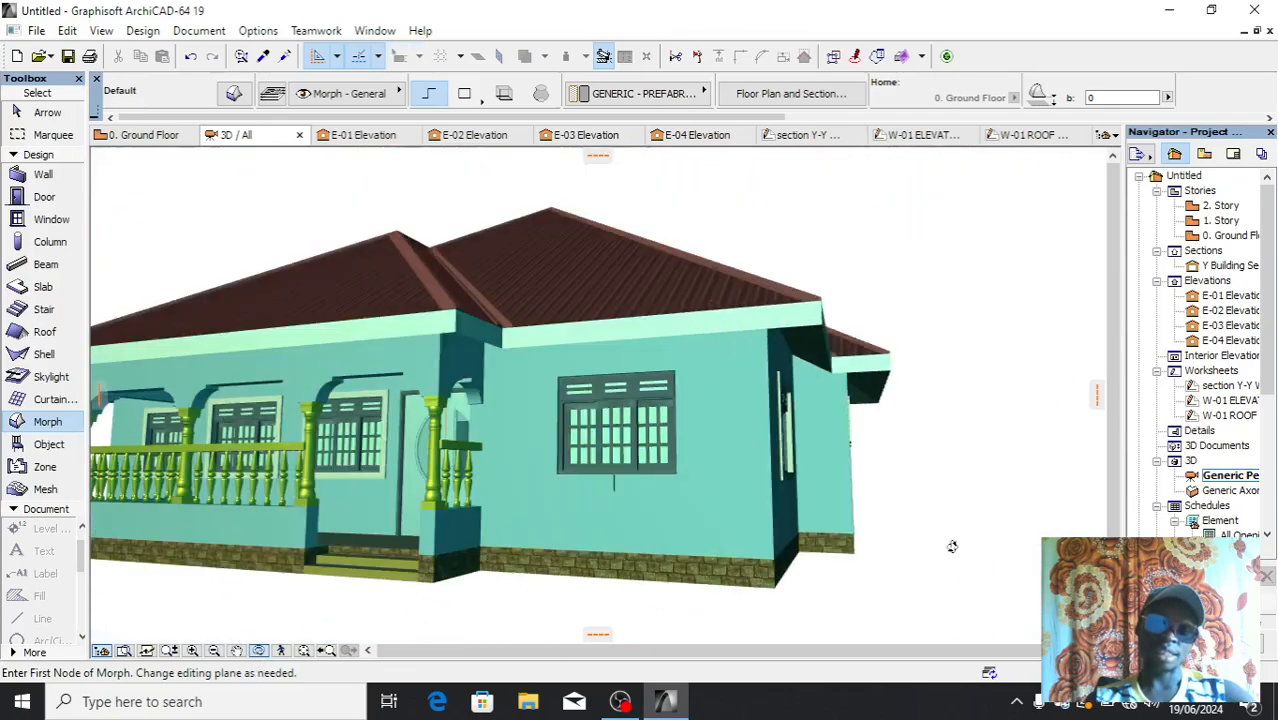
pyautogui.scroll(-3, 471, 438)
pyautogui.scroll(5, 603, 473)
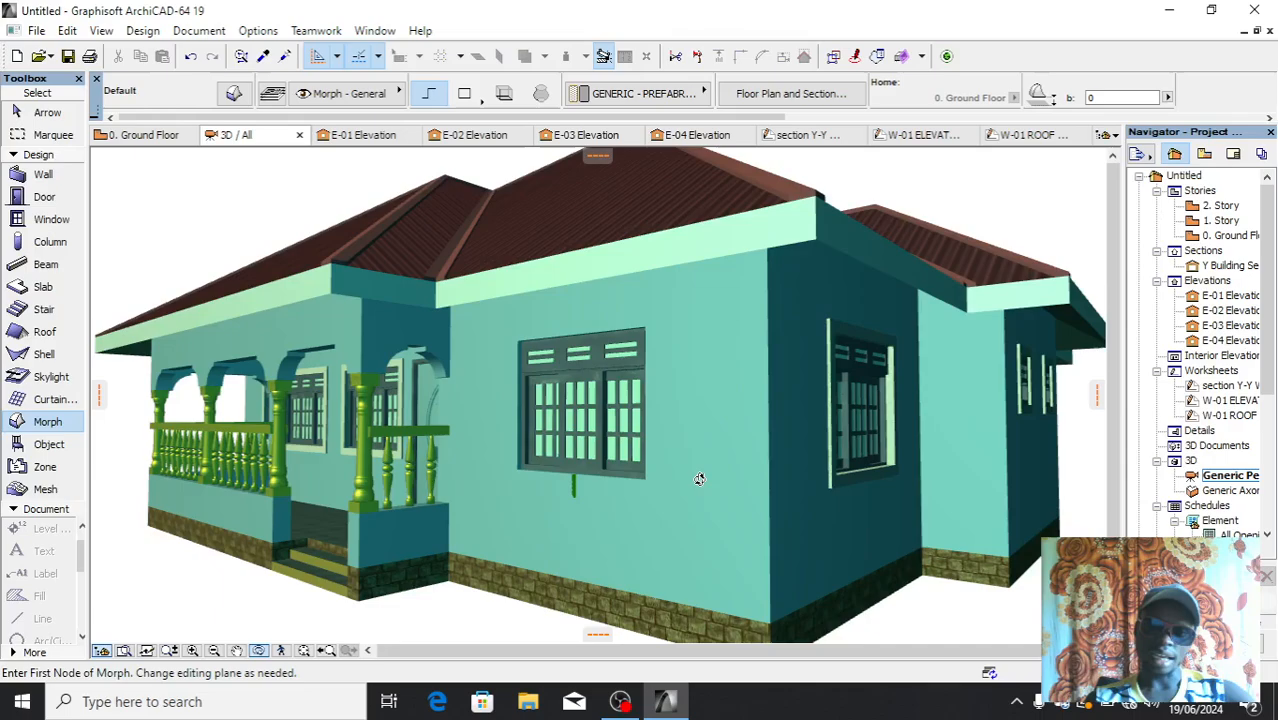
pyautogui.scroll(3, 603, 473)
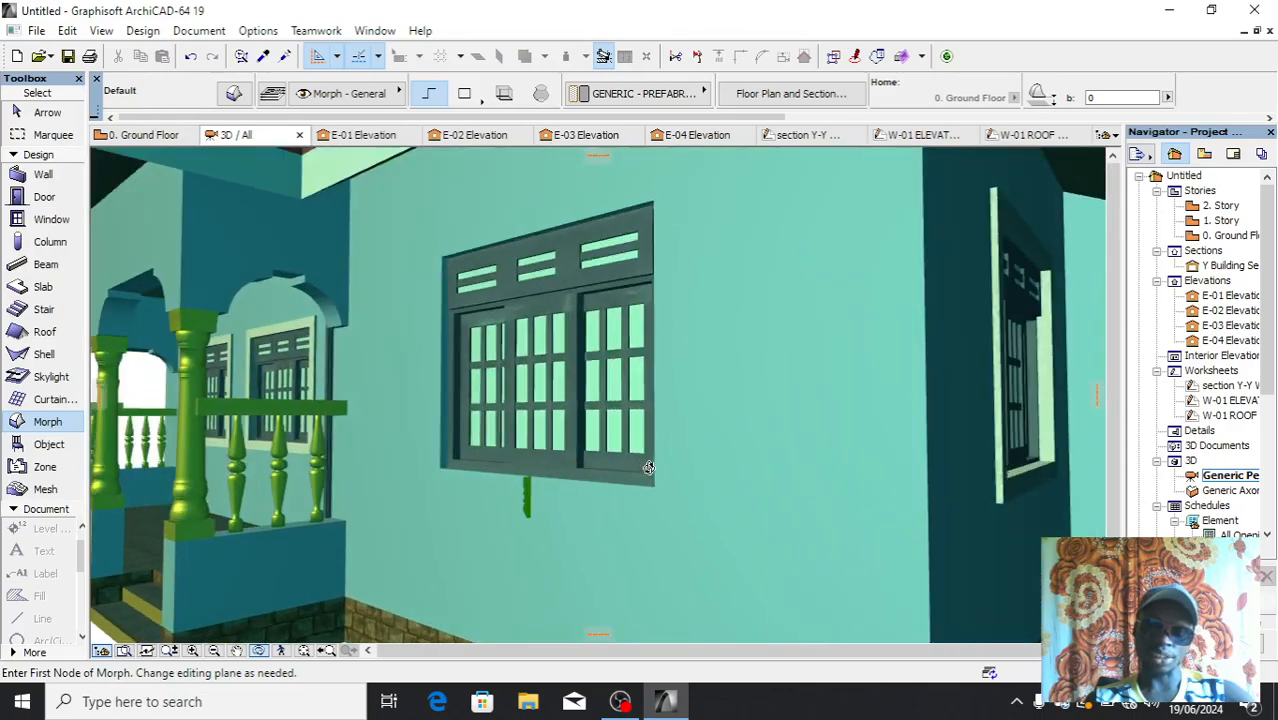
pyautogui.scroll(3, 579, 484)
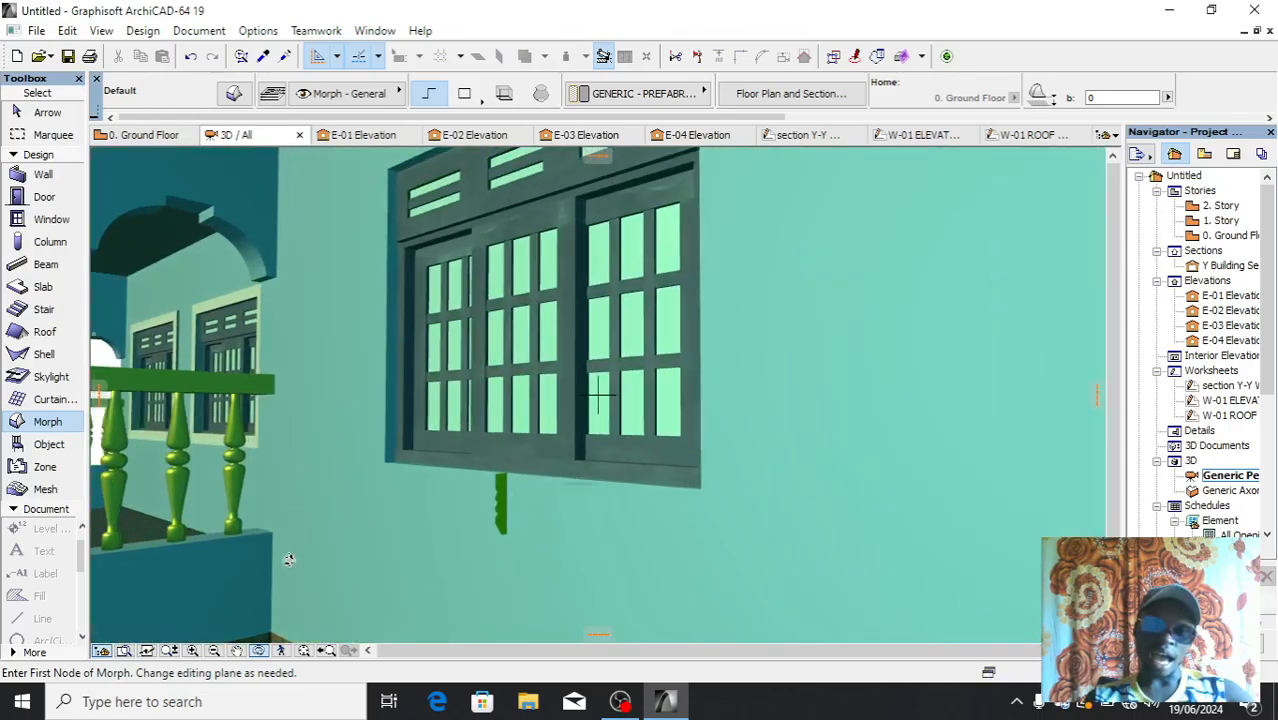
# Tube-extrude the profile morph from its wall-side top corner along the window's bottom edge to the lower-right window corner
pyautogui.click(261, 652)
pyautogui.scroll(2, 482, 576)
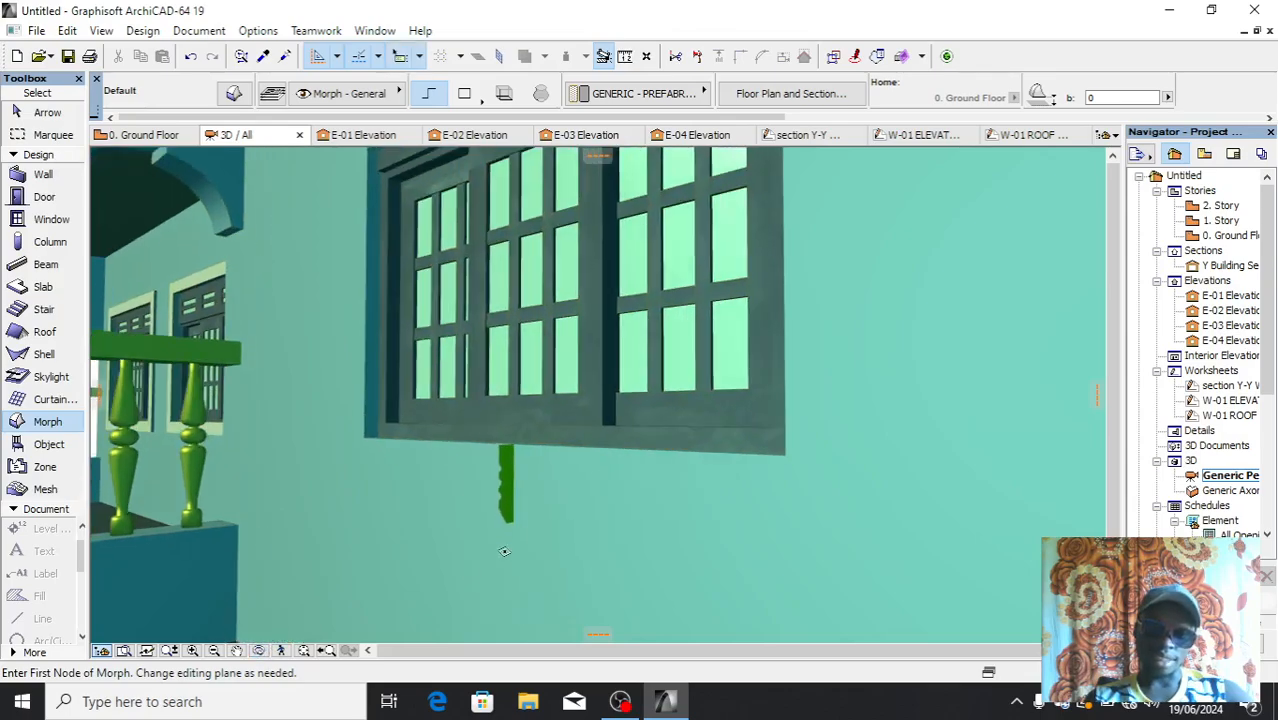
pyautogui.press('shift')
pyautogui.keyDown('shift'); pyautogui.click(510, 495); pyautogui.keyUp('shift')
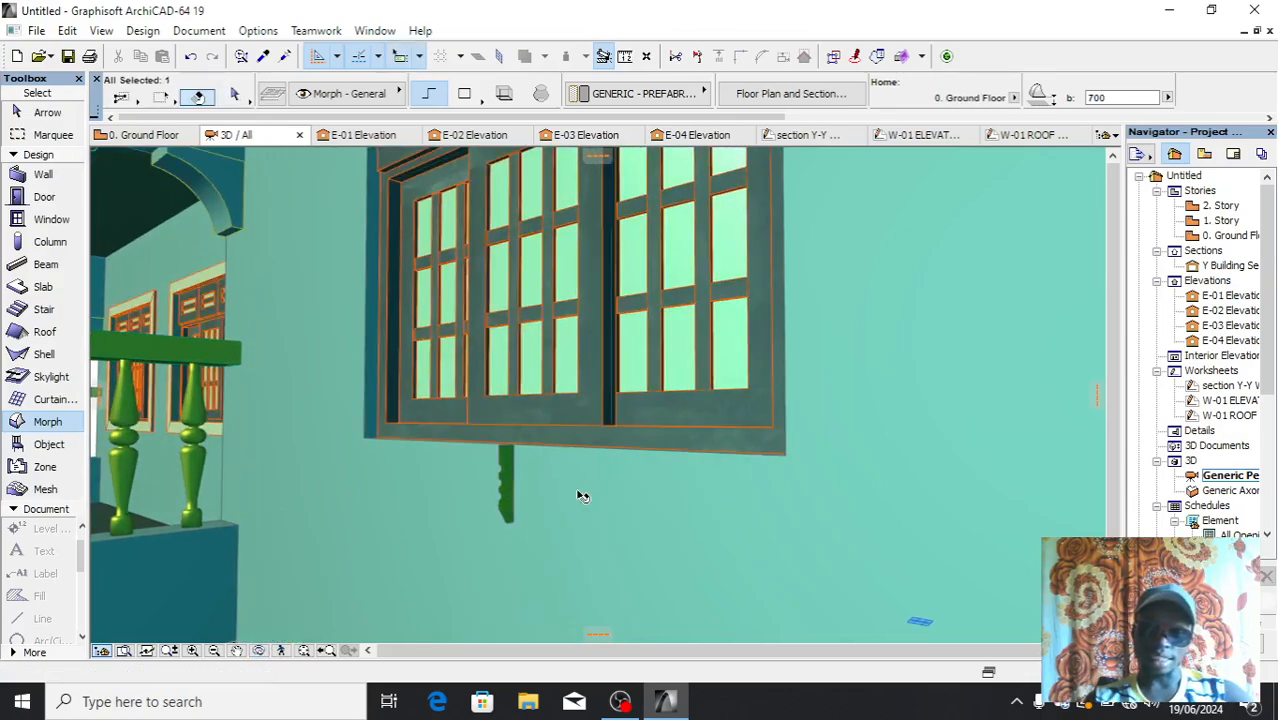
pyautogui.scroll(1, 573, 475)
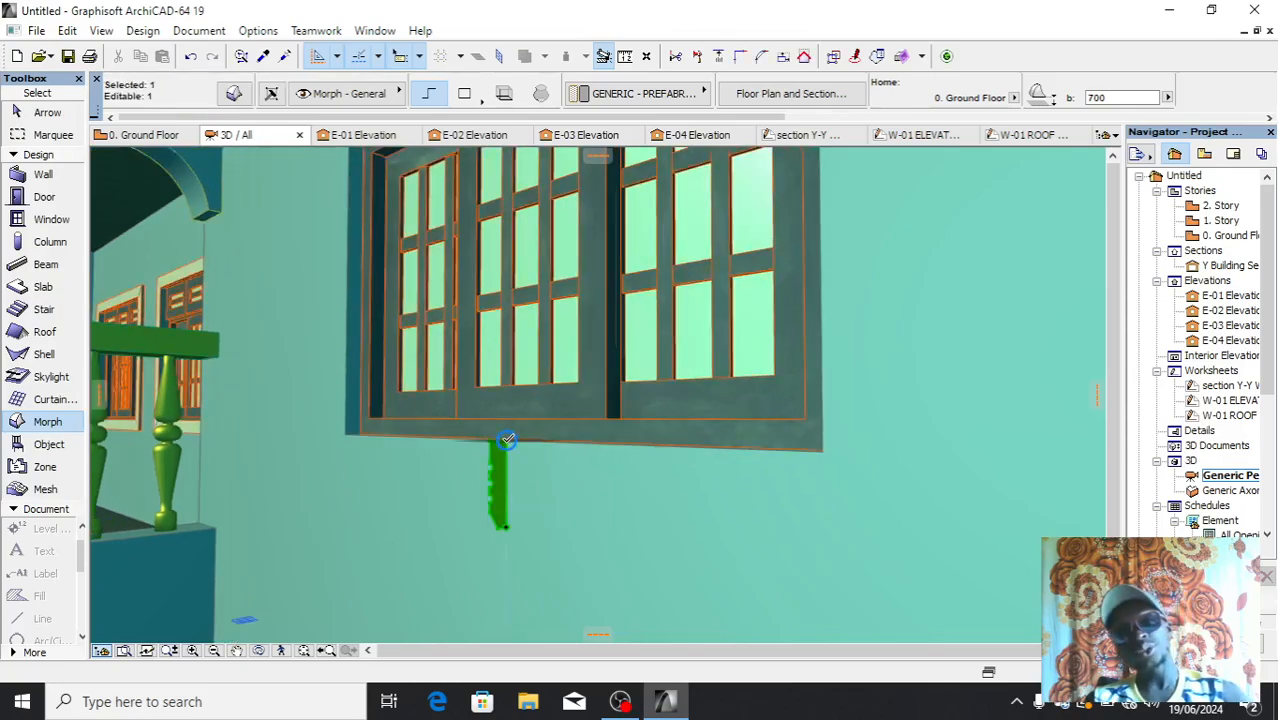
pyautogui.scroll(2, 508, 440)
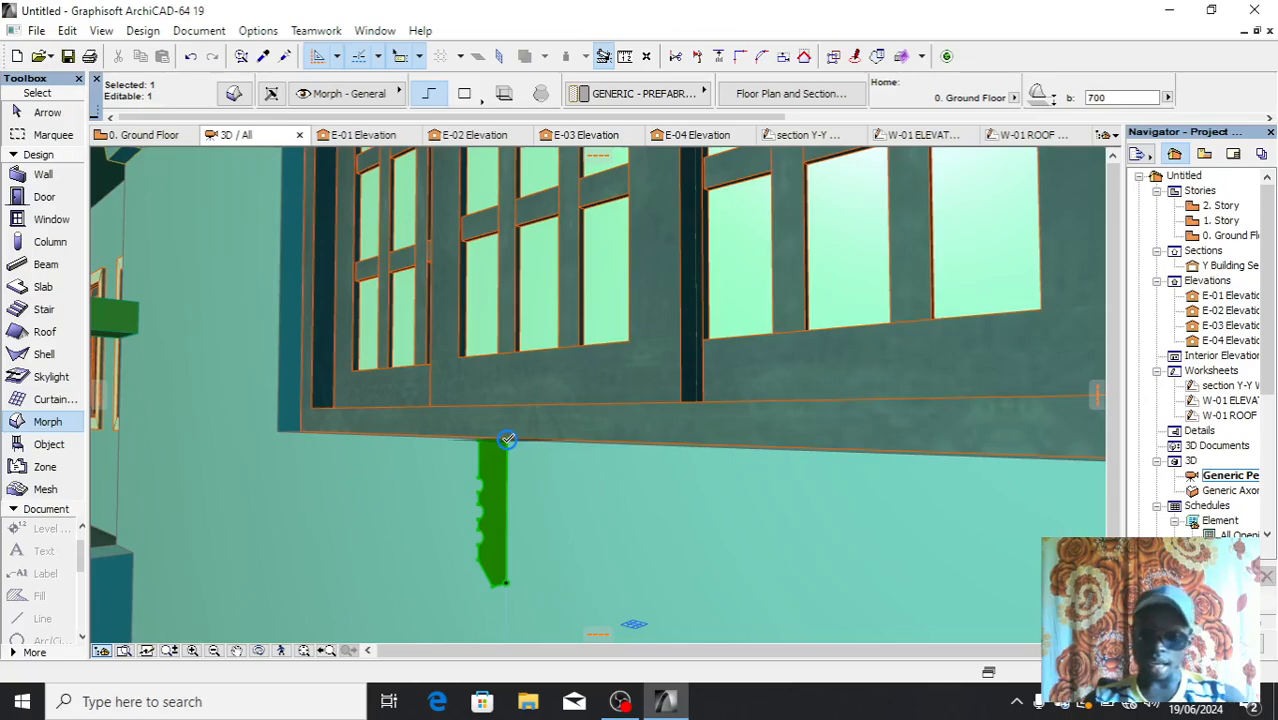
pyautogui.scroll(2, 508, 440)
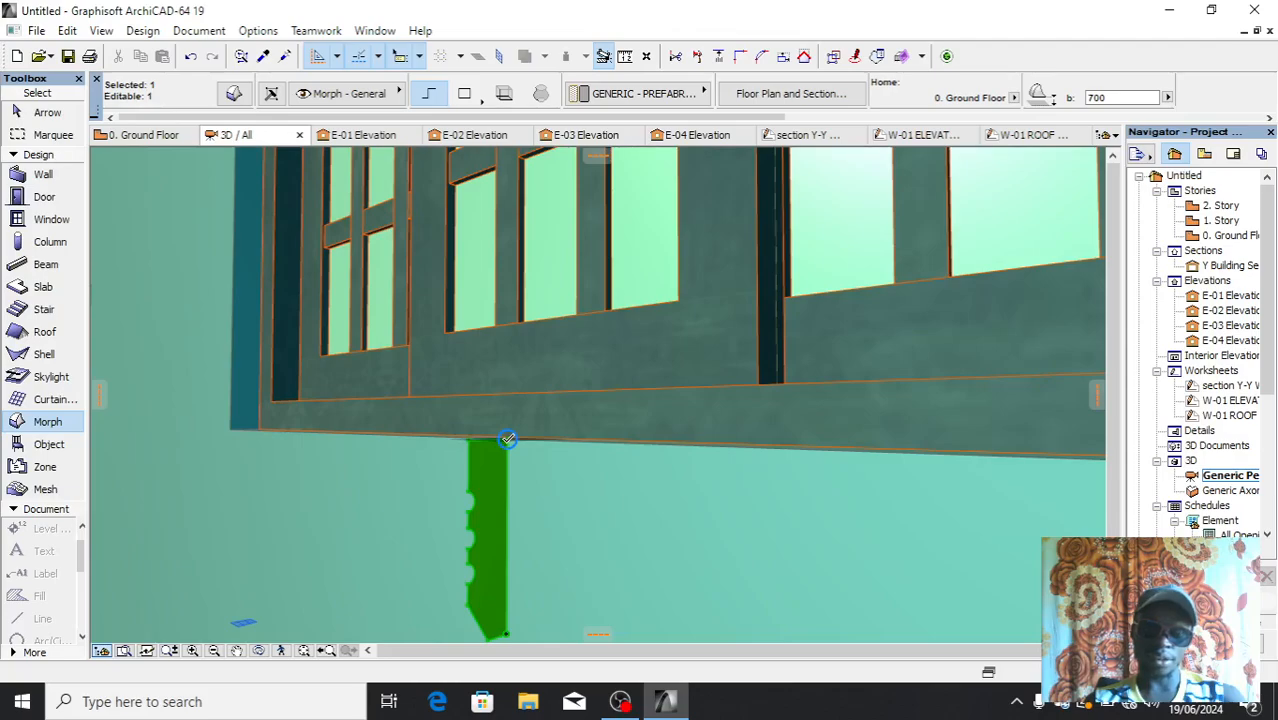
pyautogui.click(508, 440)
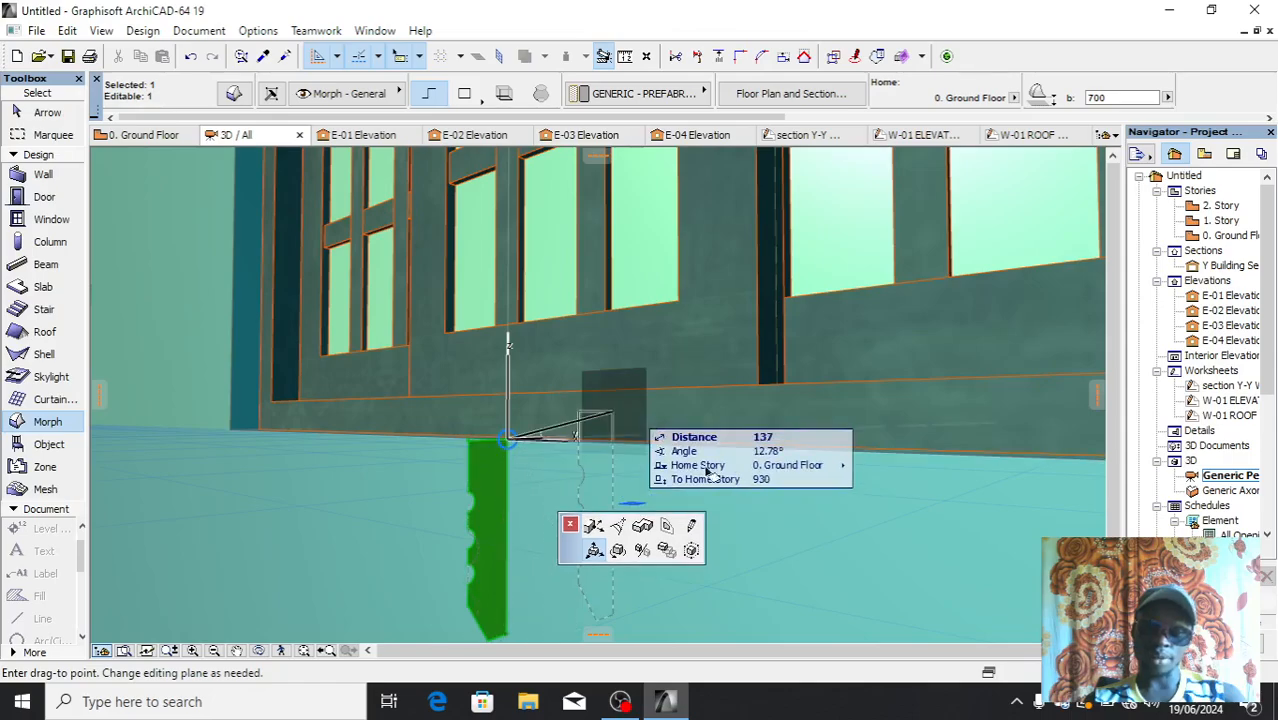
pyautogui.click(637, 523)
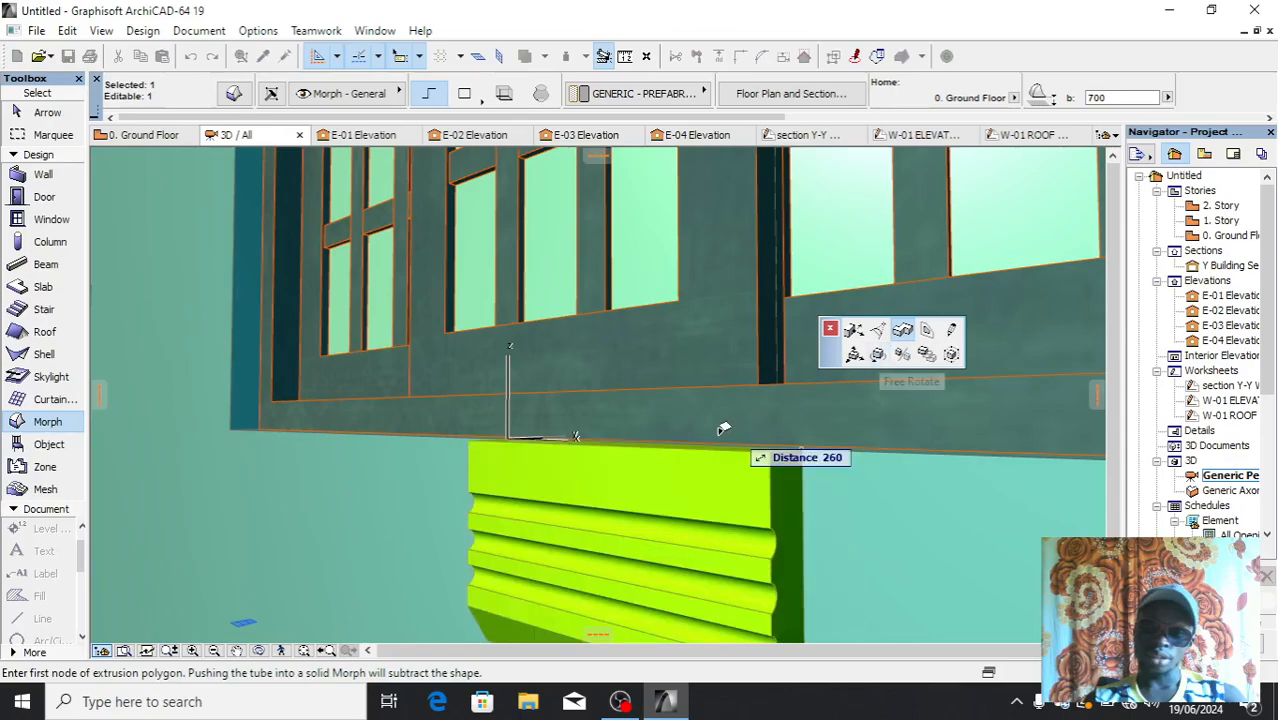
pyautogui.scroll(-2, 566, 427)
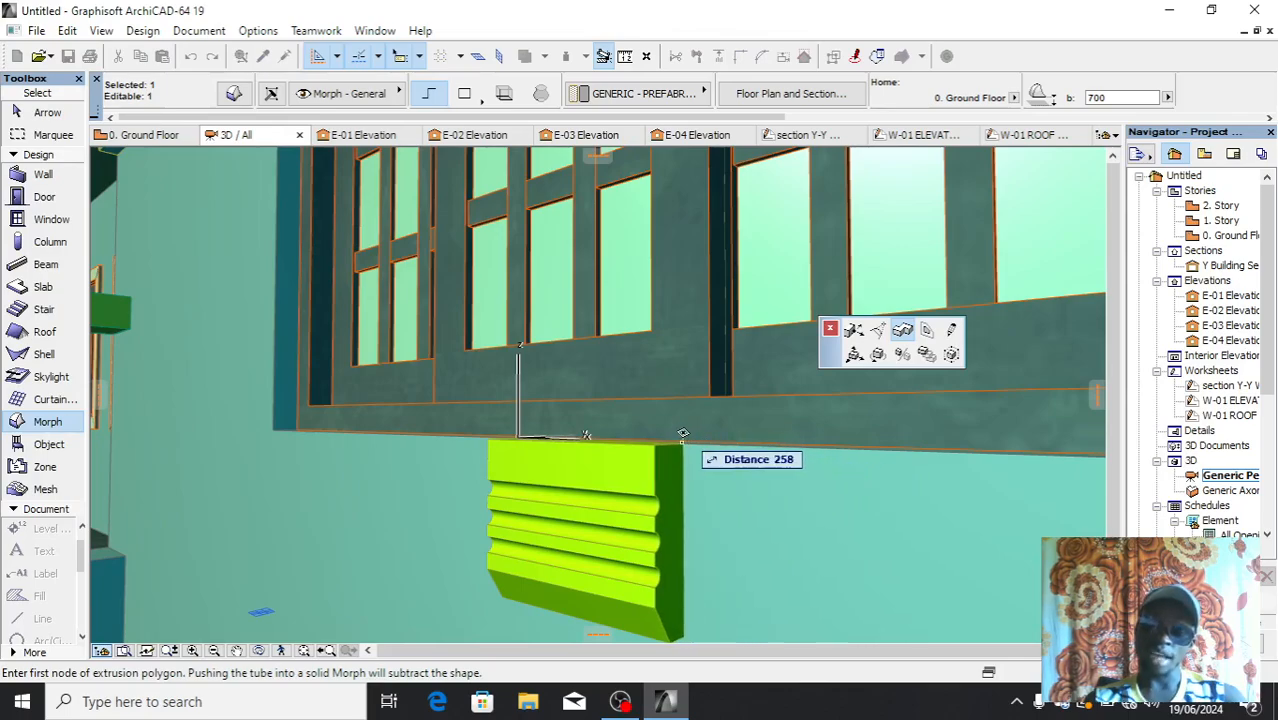
pyautogui.scroll(-3, 683, 433)
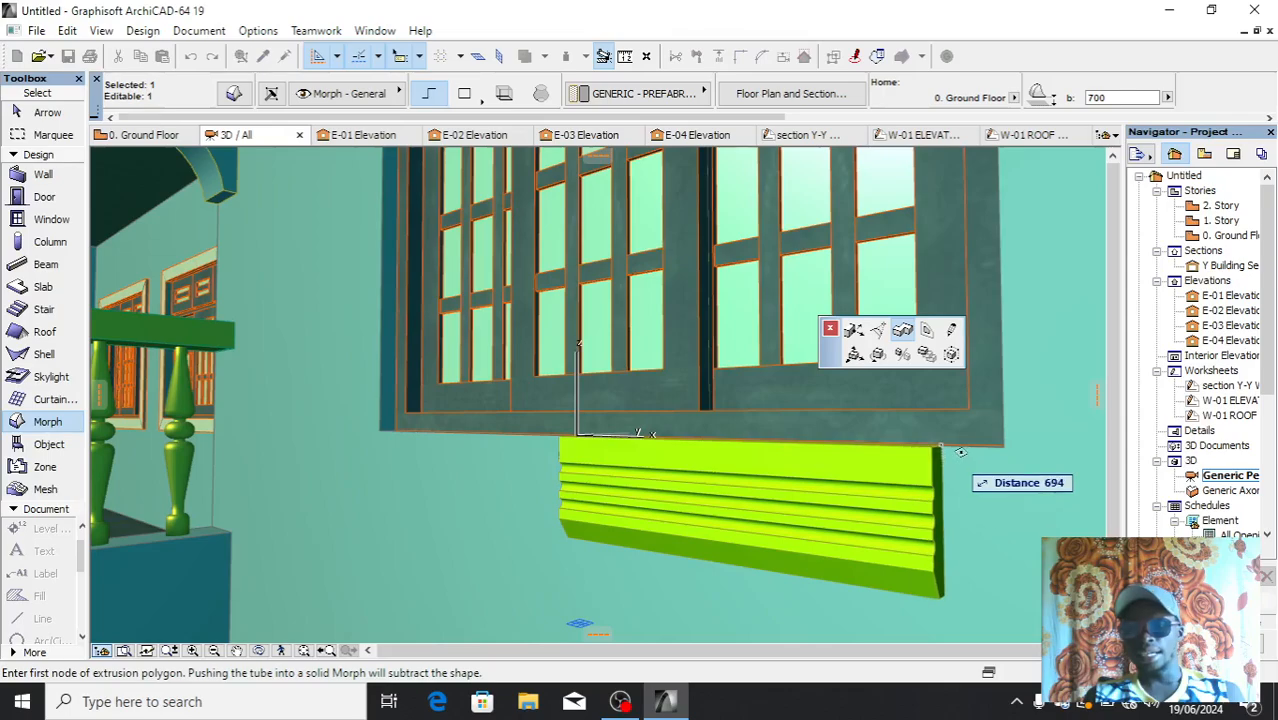
pyautogui.click(1006, 444)
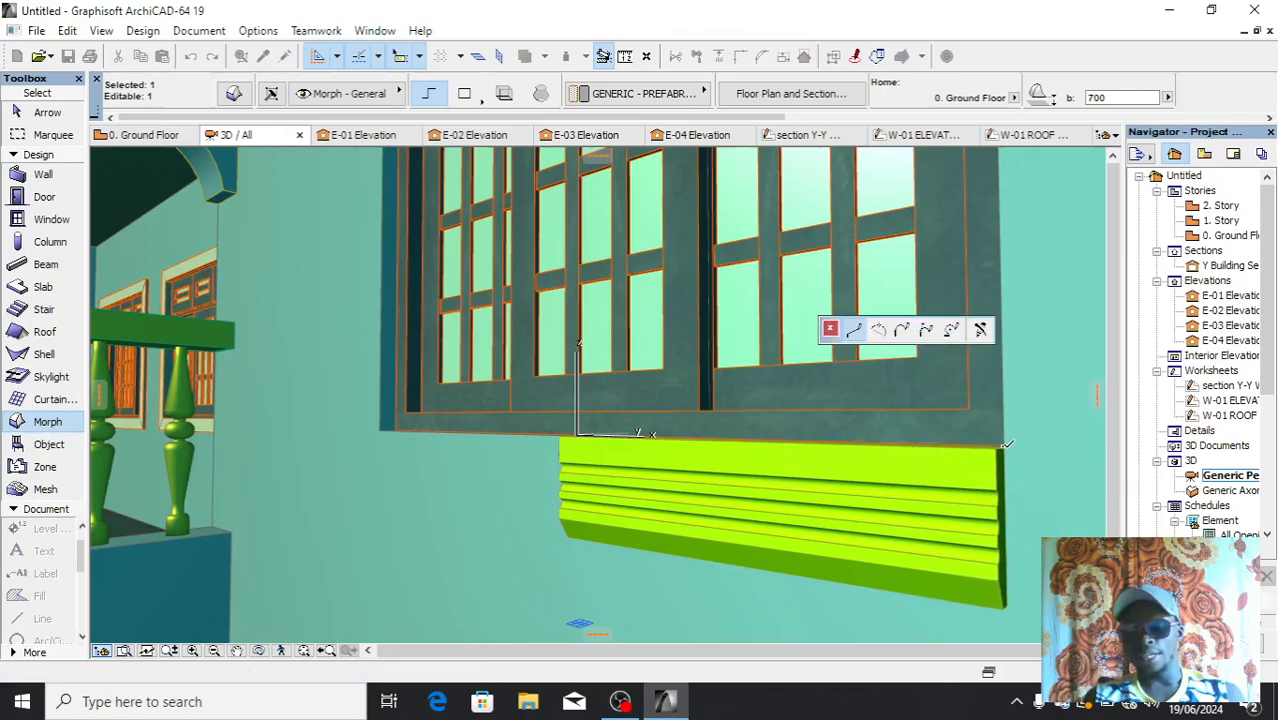
# Continue the tube path 1200 up the window's right side and 1500 across its top edge to the upper-left corner
pyautogui.scroll(-2, 941, 525)
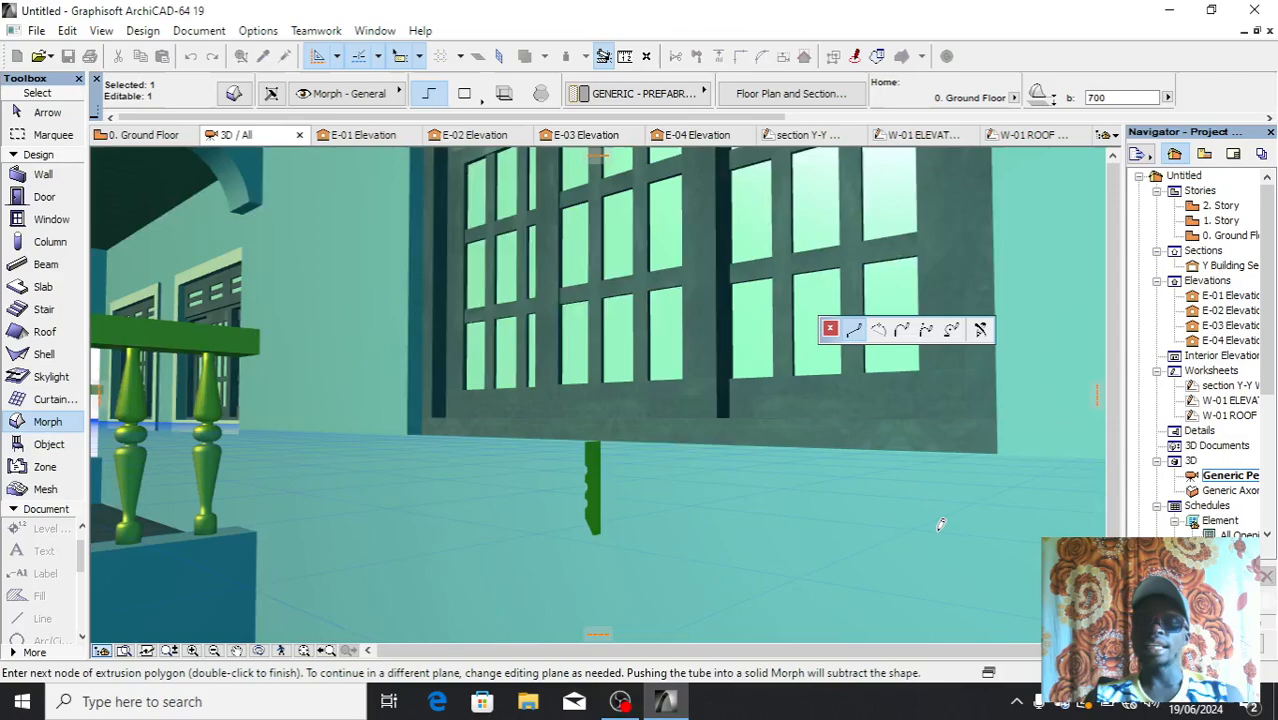
pyautogui.scroll(-1, 938, 529)
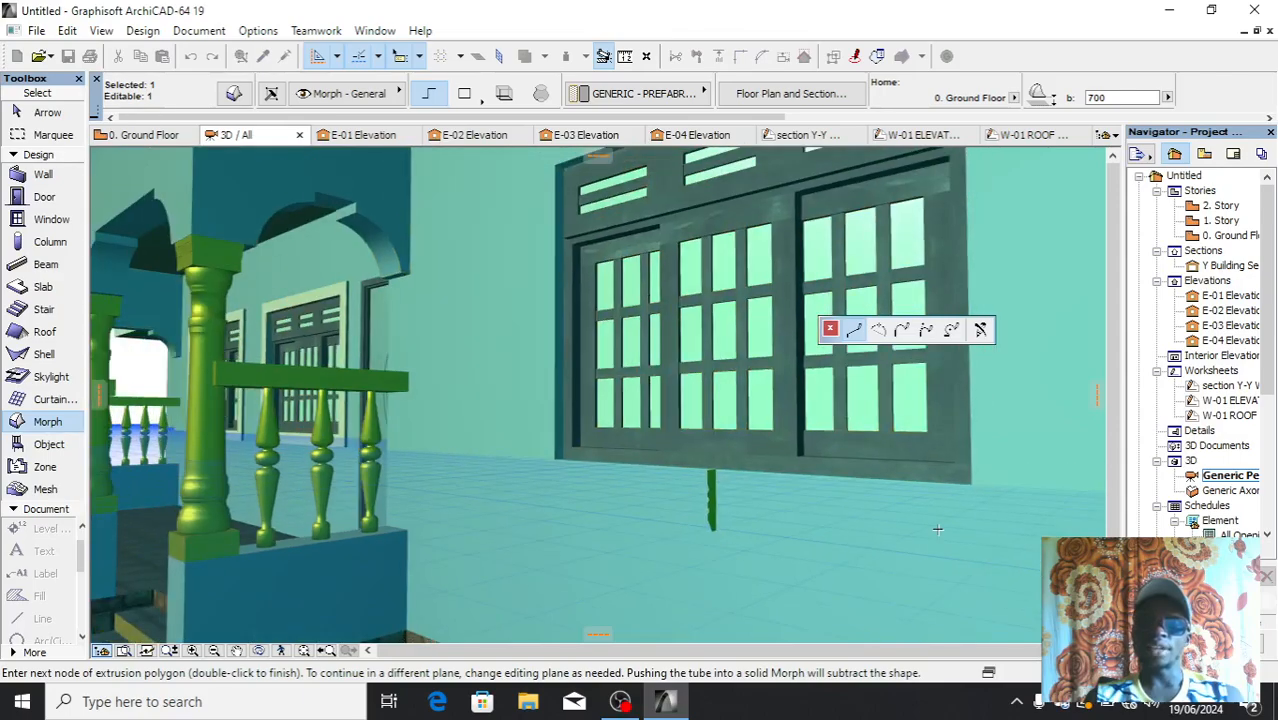
pyautogui.scroll(-3, 938, 529)
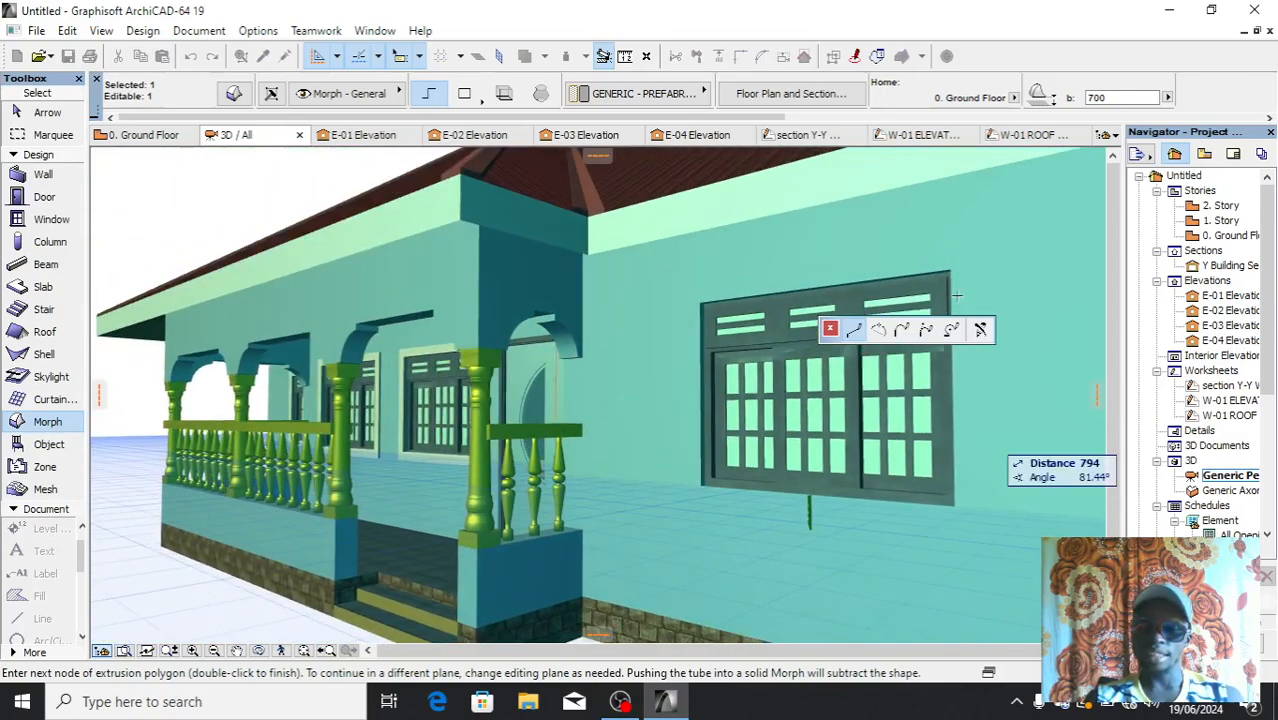
pyautogui.scroll(6, 957, 296)
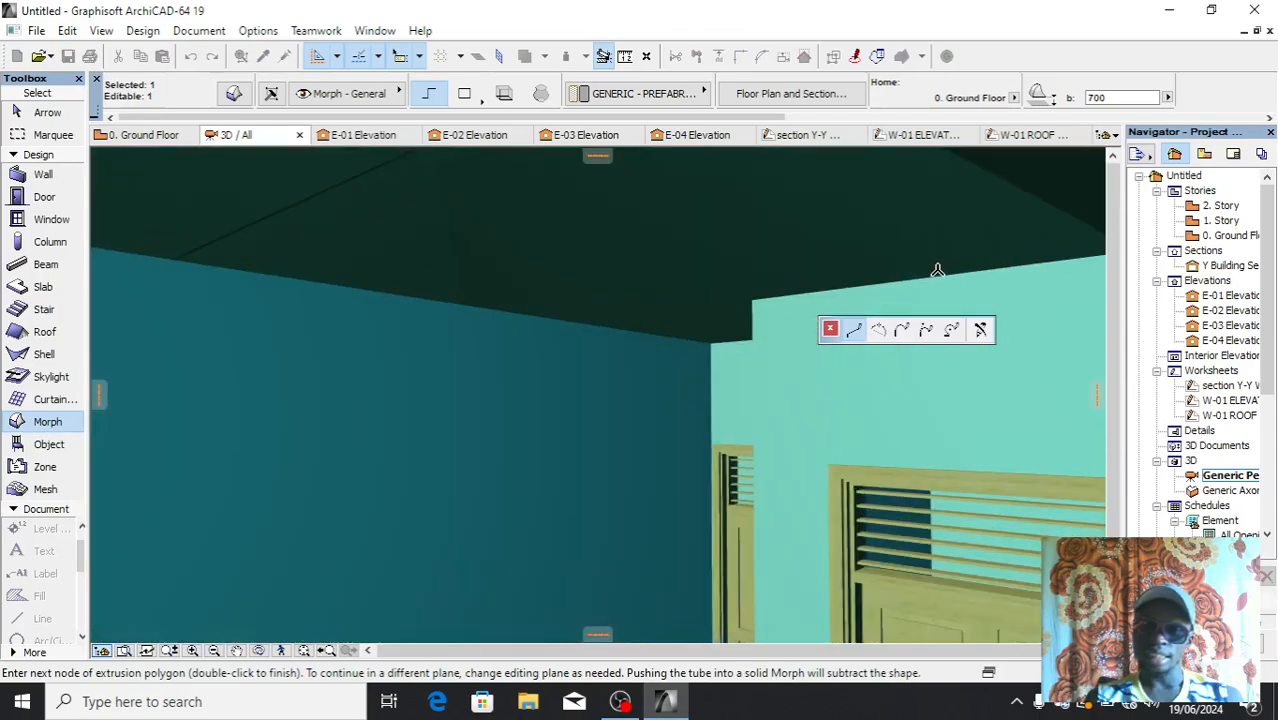
pyautogui.scroll(-6, 936, 272)
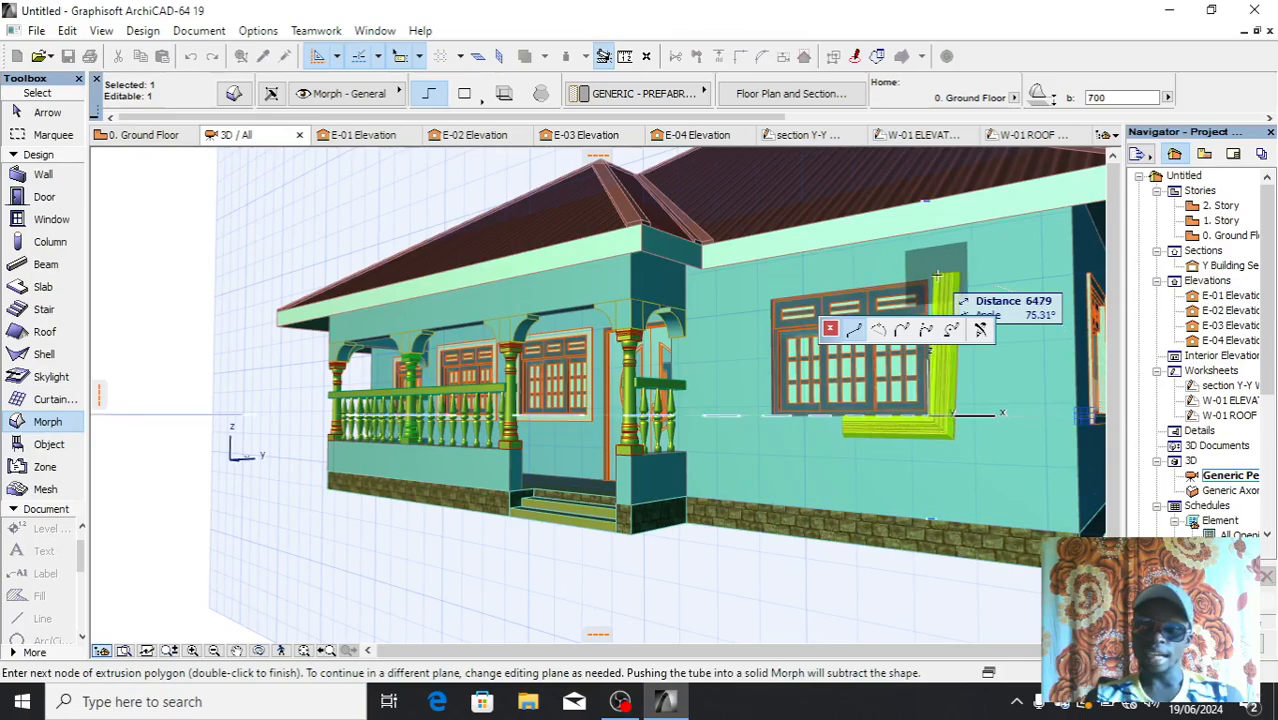
pyautogui.scroll(5, 925, 285)
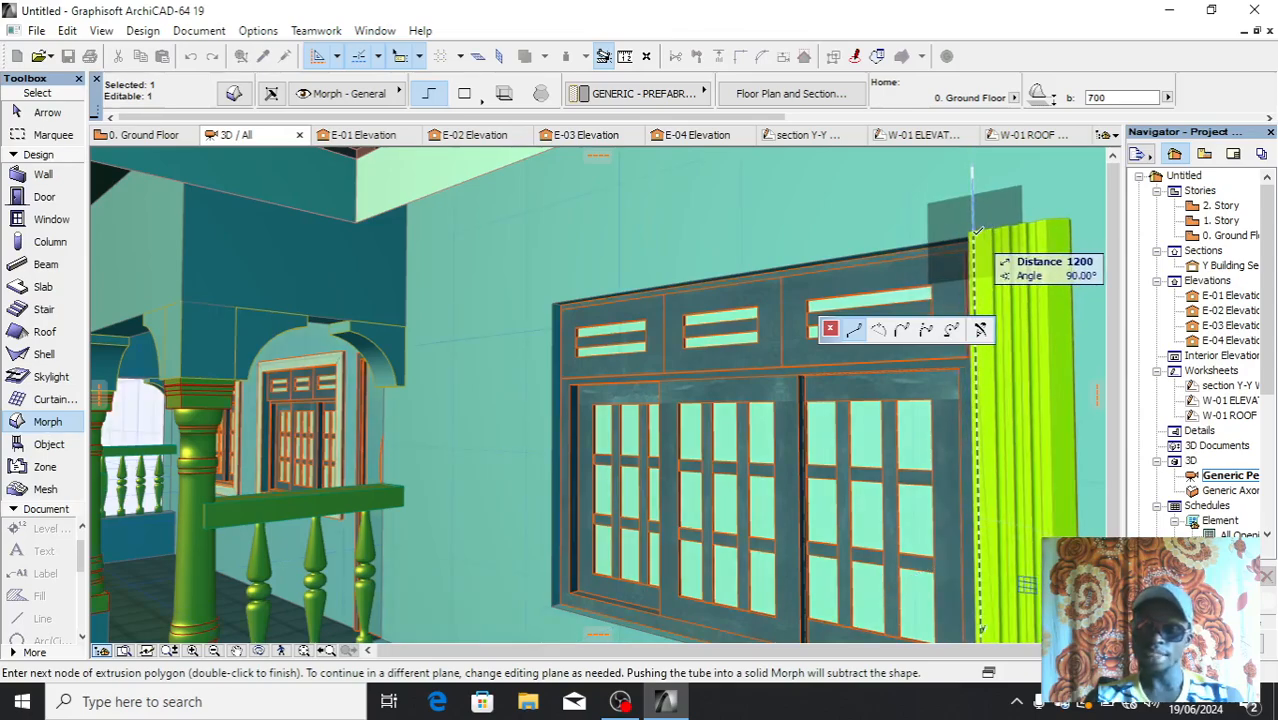
pyautogui.click(975, 236)
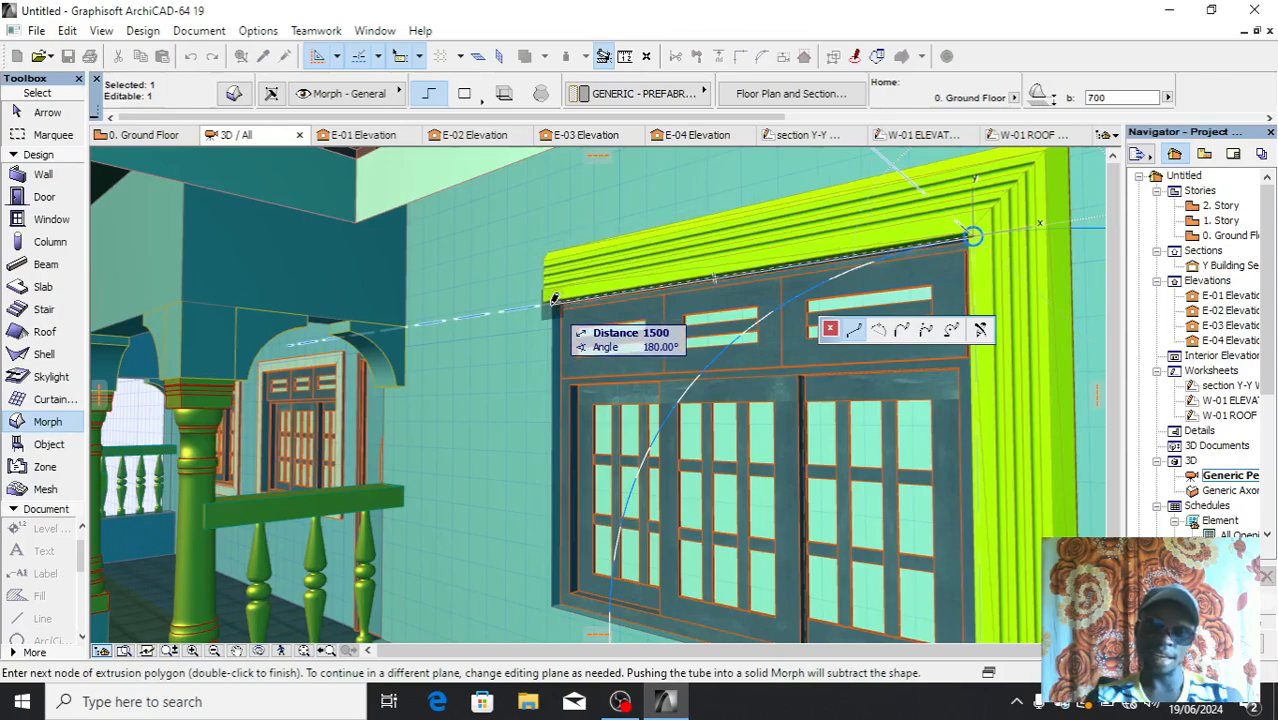
pyautogui.scroll(3, 553, 297)
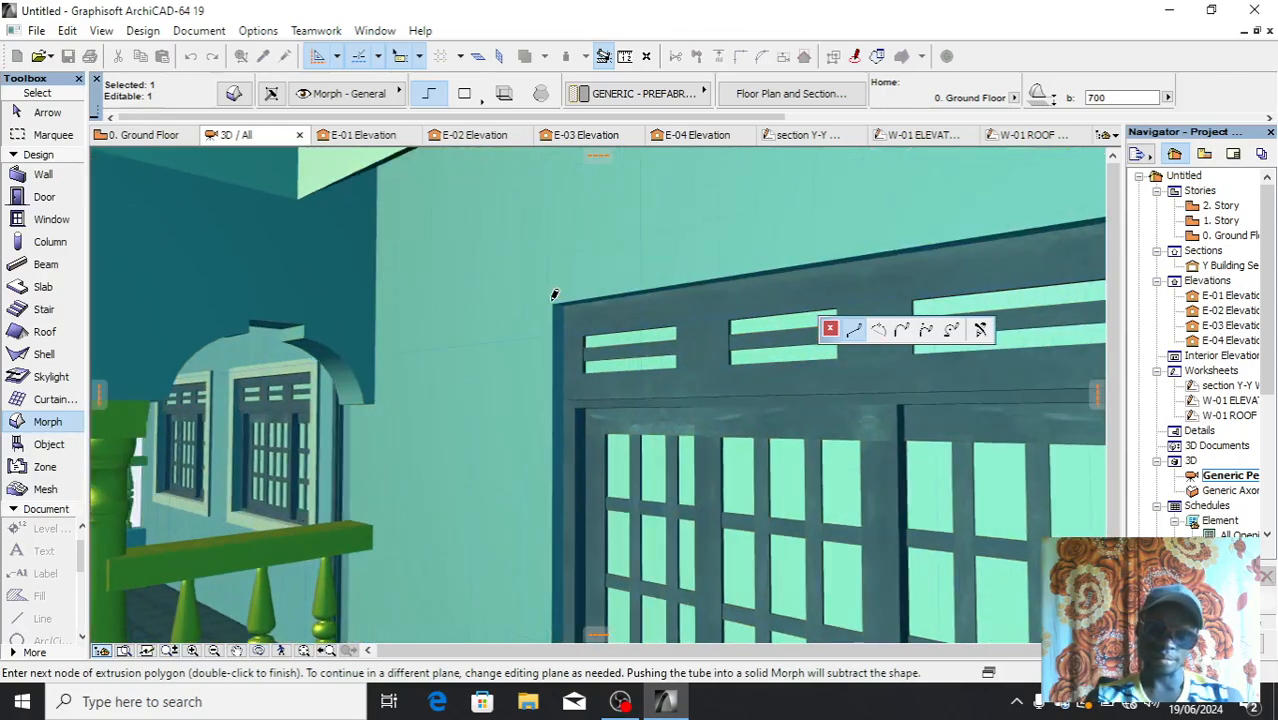
pyautogui.click(553, 297)
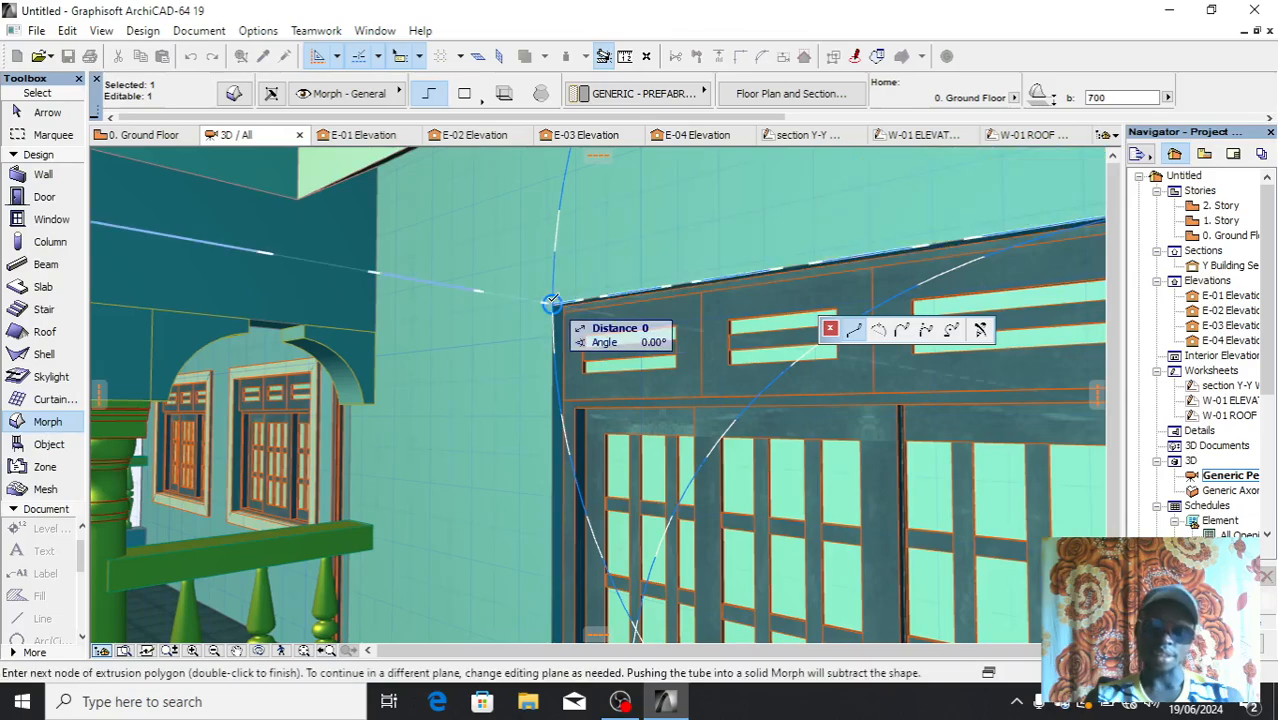
# Finish the tube extrusion by taking its path 1200 down the window's left side and along the bottom edge to the starting point
pyautogui.scroll(-5, 663, 216)
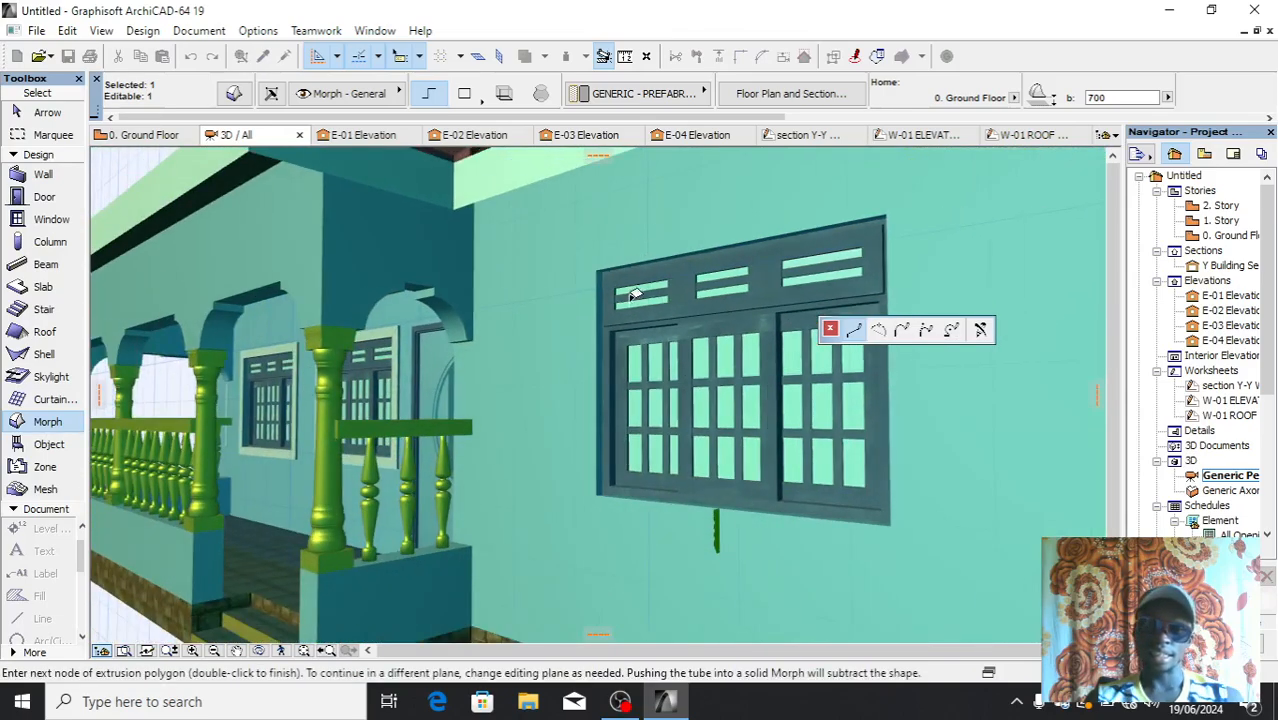
pyautogui.scroll(3, 614, 390)
pyautogui.scroll(2, 597, 491)
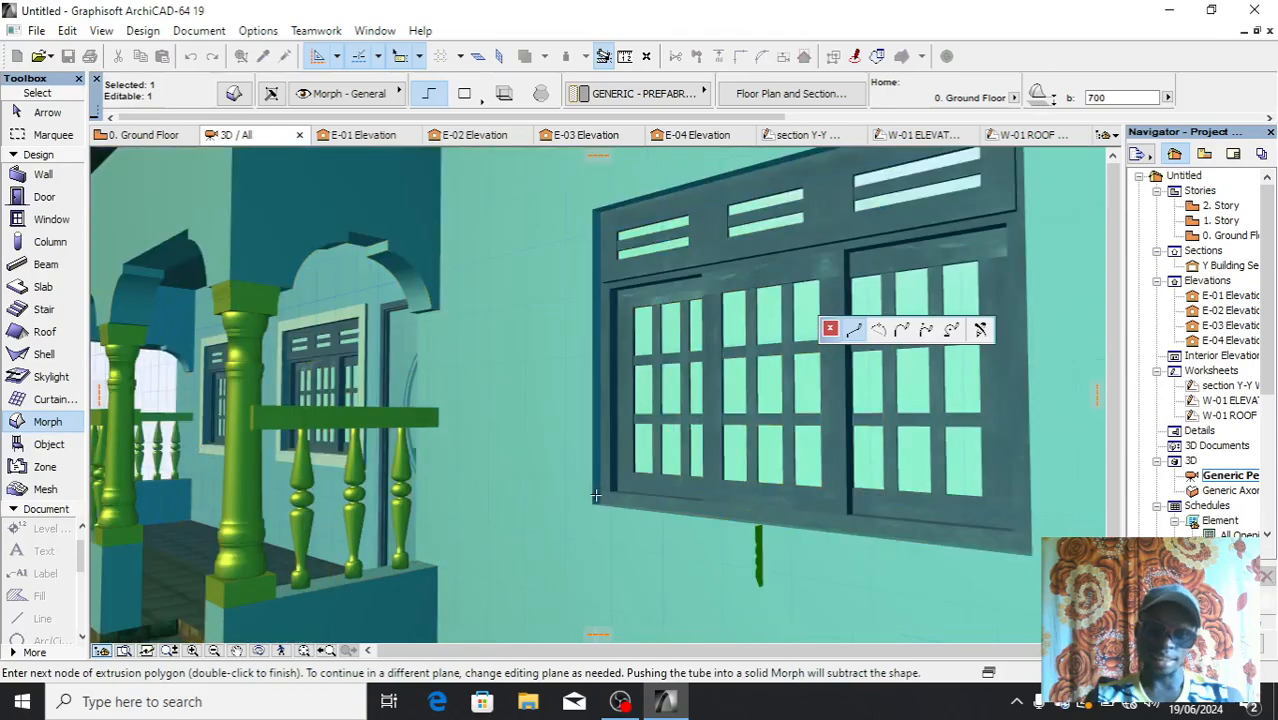
pyautogui.scroll(-1, 594, 497)
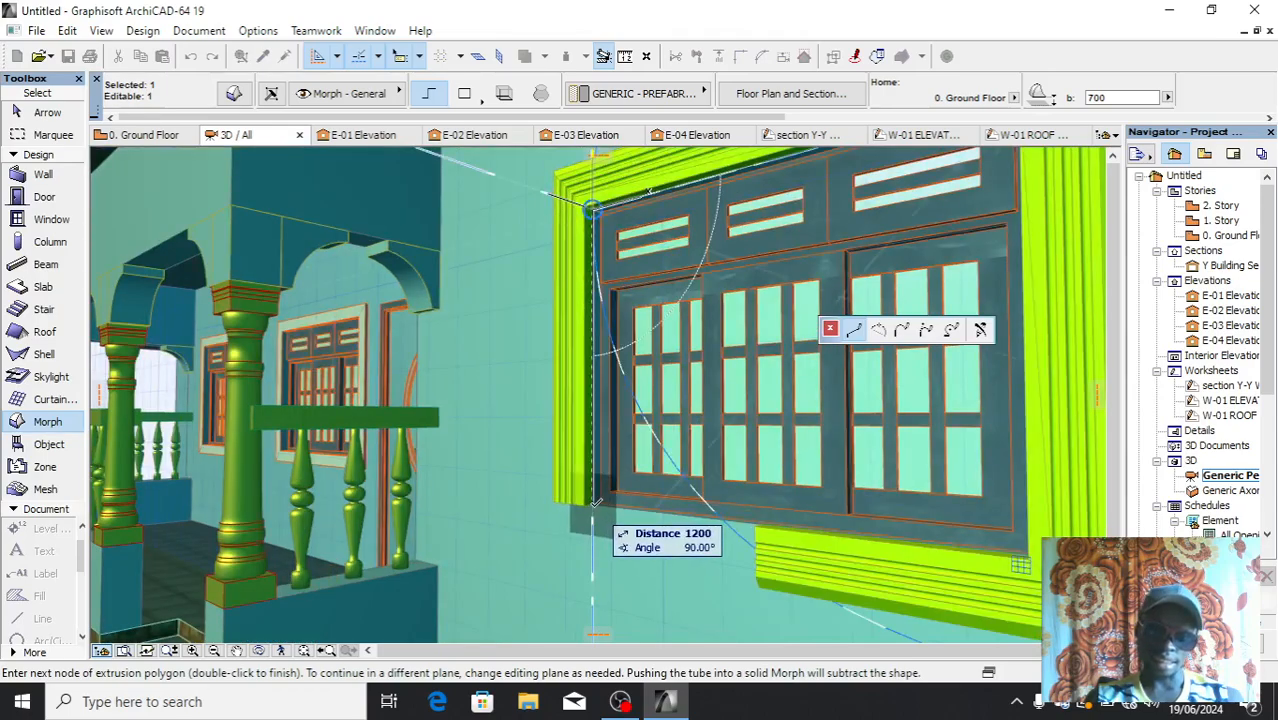
pyautogui.click(595, 502)
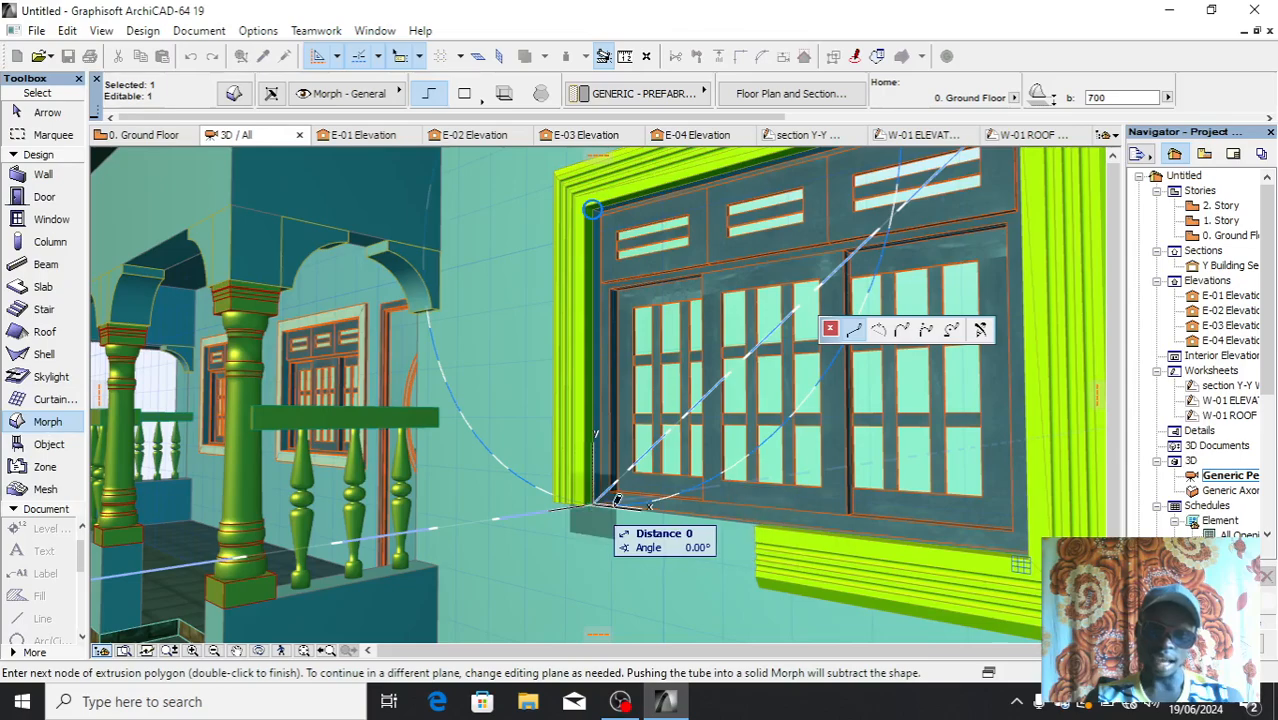
pyautogui.doubleClick(761, 516)
pyautogui.click(761, 516)
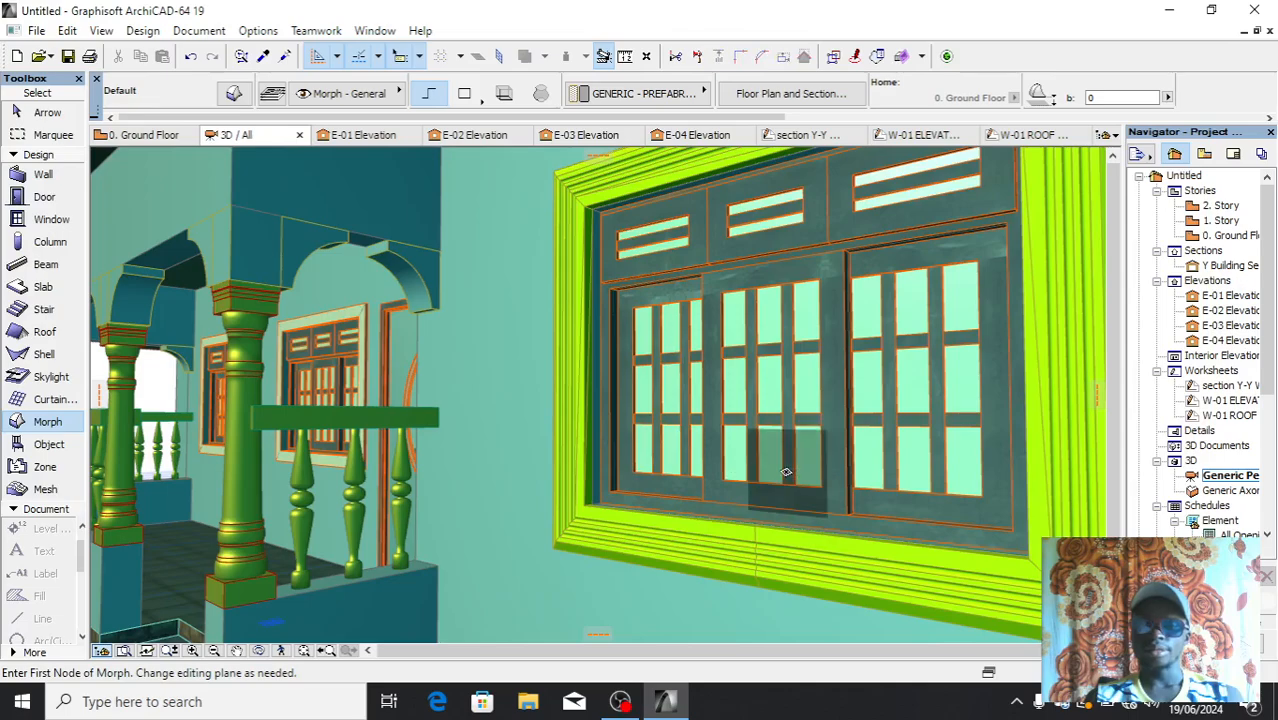
# Examine the yellow moulded surround of the front window from the front, from both sides and close up
pyautogui.scroll(-3, 482, 511)
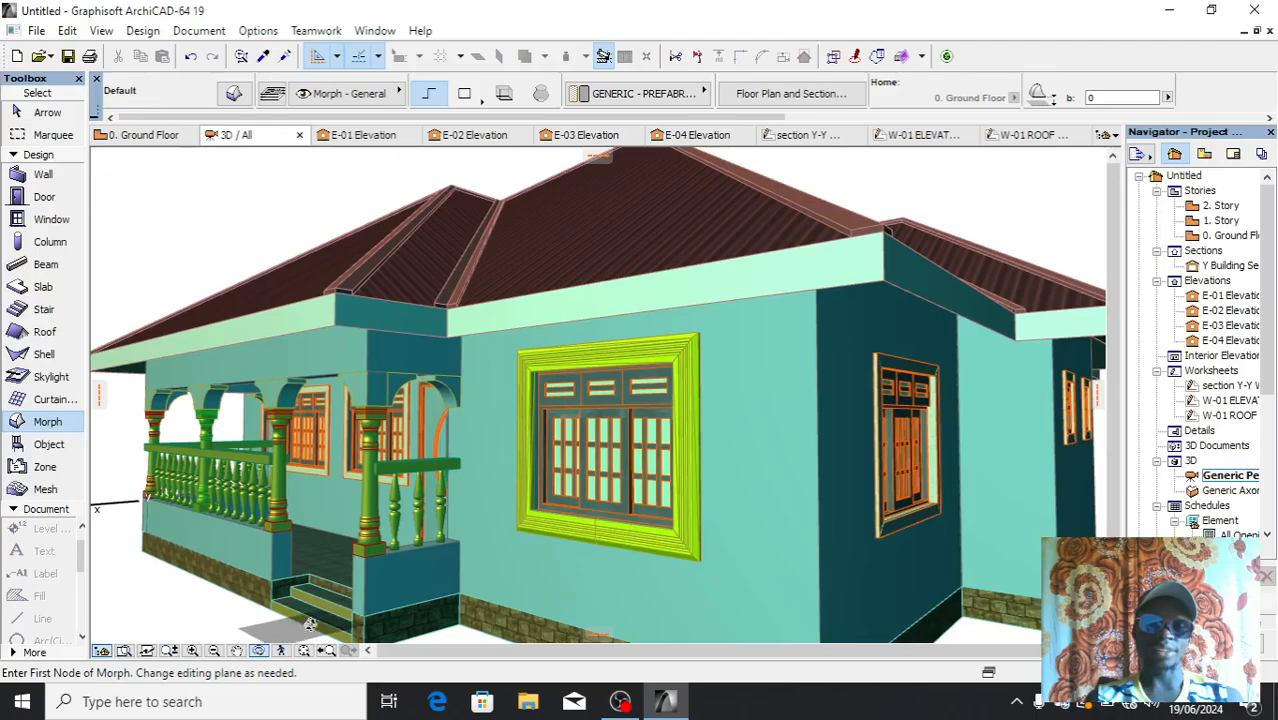
pyautogui.scroll(3, 798, 549)
pyautogui.scroll(1, 798, 549)
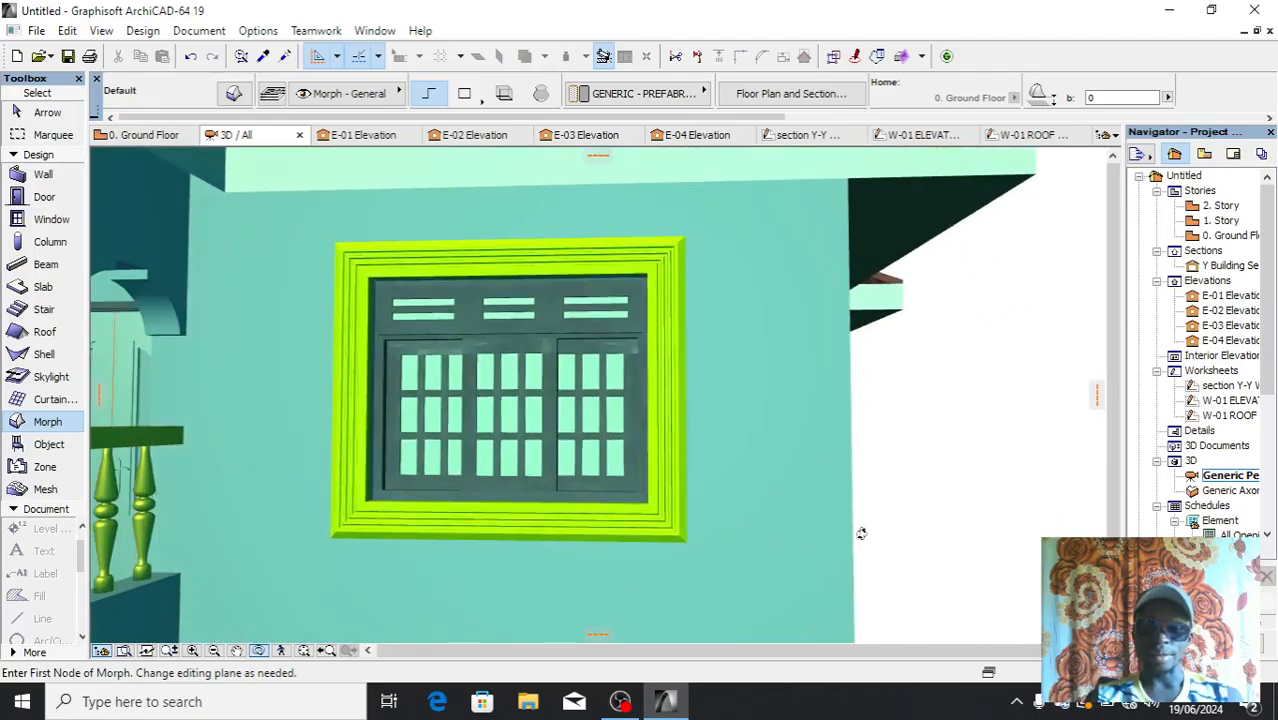
pyautogui.moveTo(997, 512); pyautogui.dragTo(1064, 487)
pyautogui.scroll(-3, 722, 463)
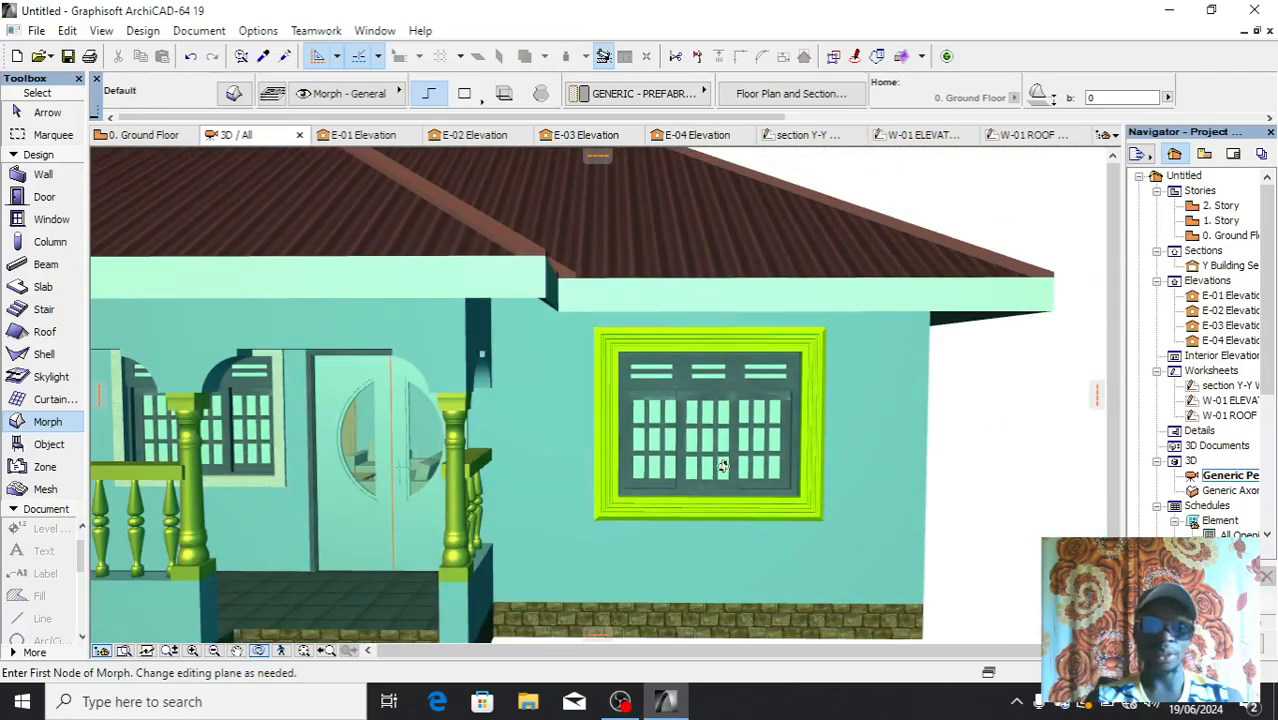
pyautogui.scroll(5, 679, 449)
pyautogui.moveTo(406, 519); pyautogui.dragTo(685, 515)
pyautogui.keyDown('shift'); pyautogui.moveTo(685, 515); pyautogui.dragTo(324, 459, button='middle'); pyautogui.keyUp('shift')
pyautogui.scroll(-3, 340, 455)
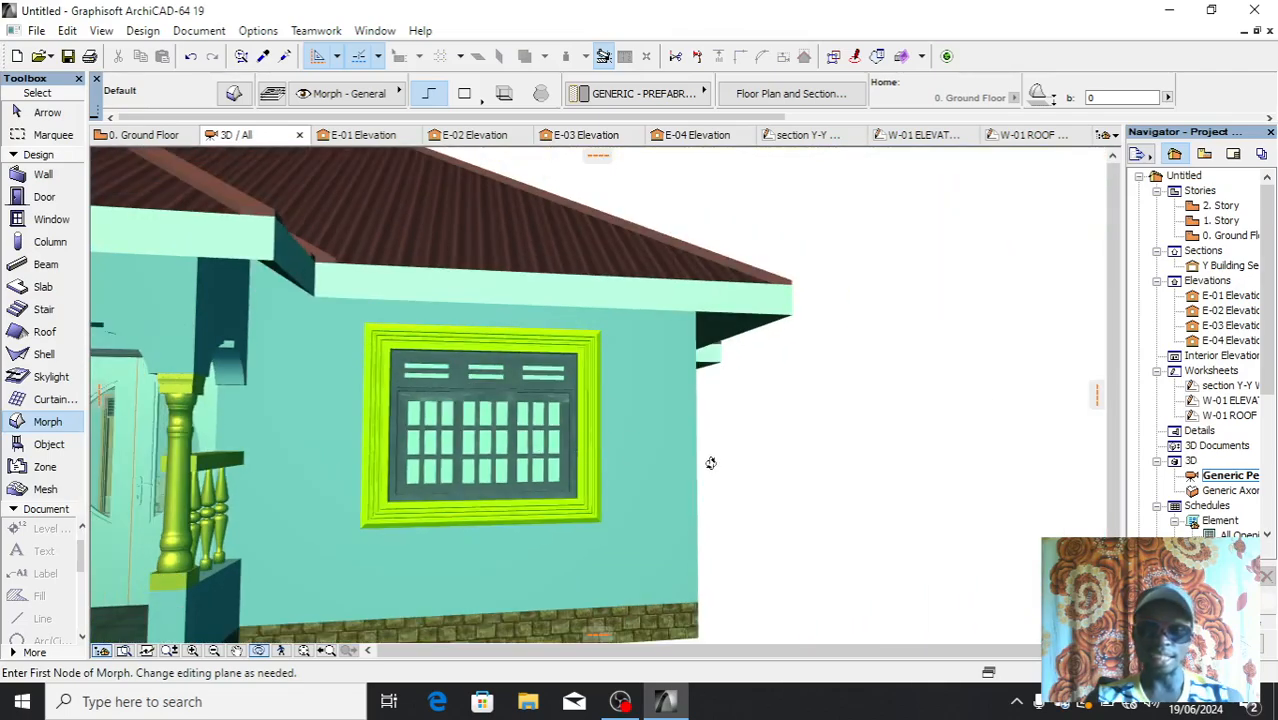
pyautogui.moveTo(661, 480); pyautogui.dragTo(504, 458)
pyautogui.scroll(3, 537, 480)
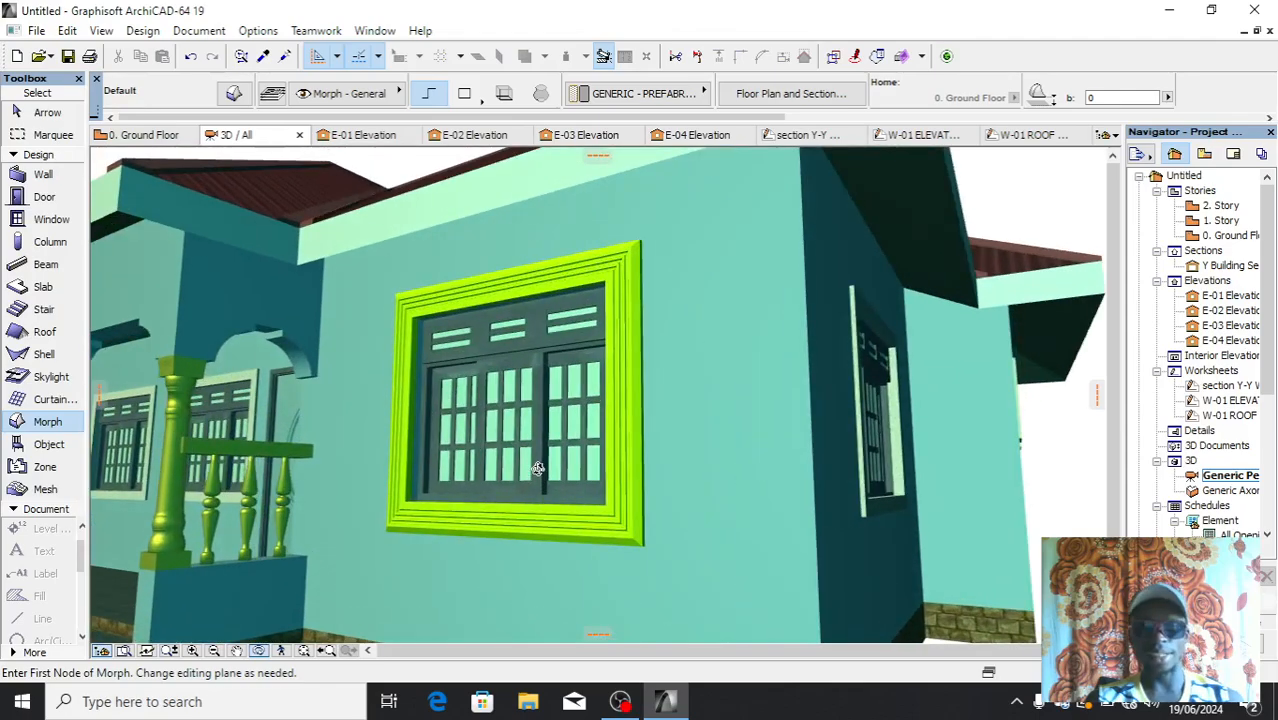
pyautogui.scroll(-2, 604, 449)
pyautogui.scroll(-2, 608, 430)
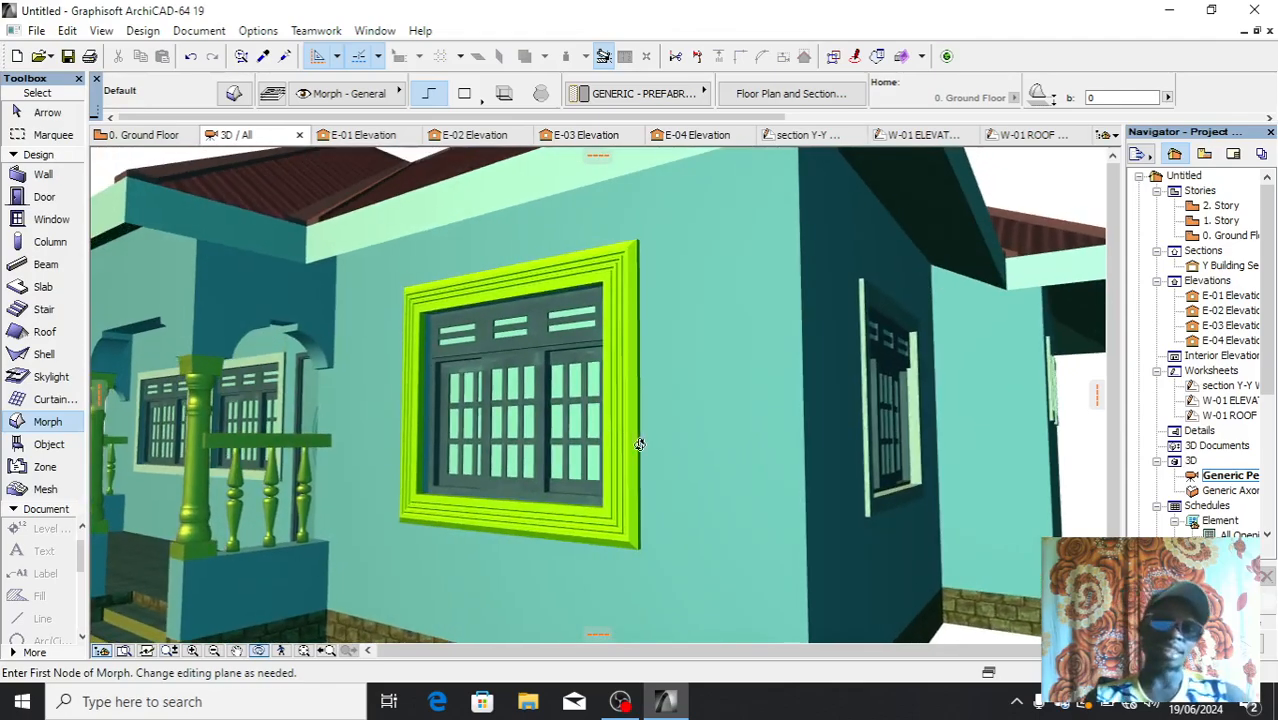
pyautogui.scroll(5, 644, 443)
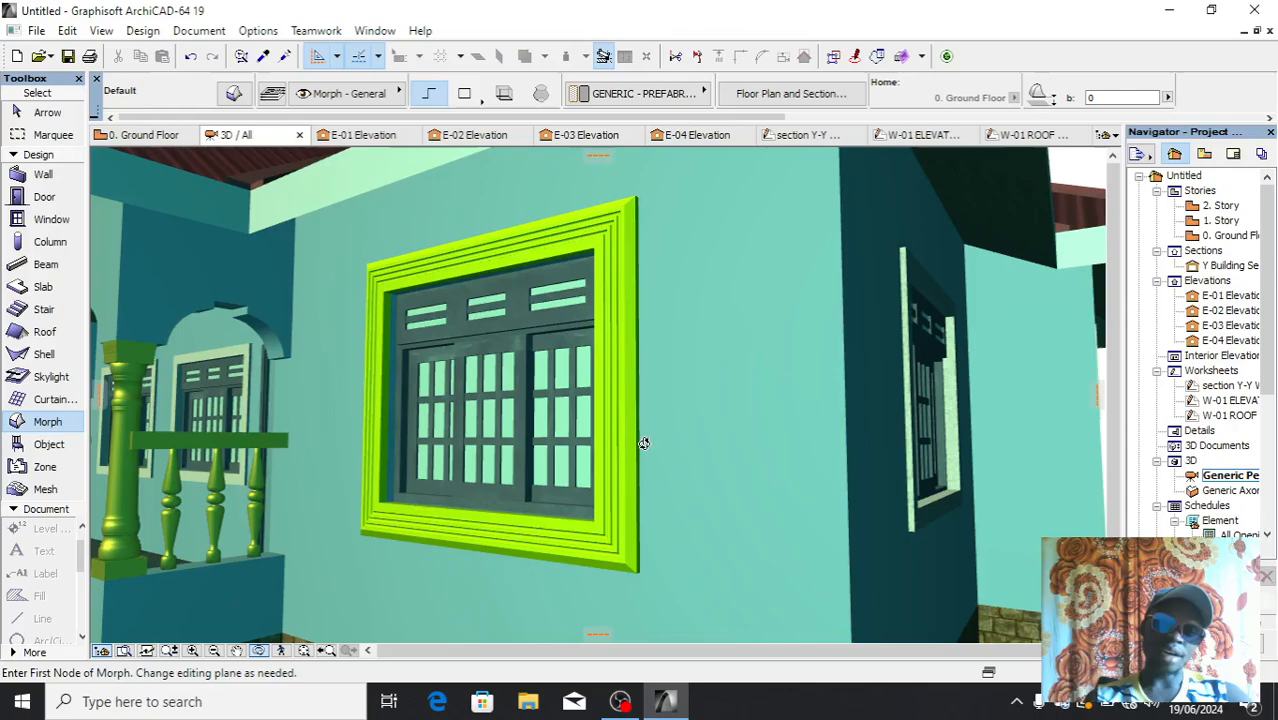
# Override the surface of the front window's surround morph with Paint - Titanium White
pyautogui.click(262, 652)
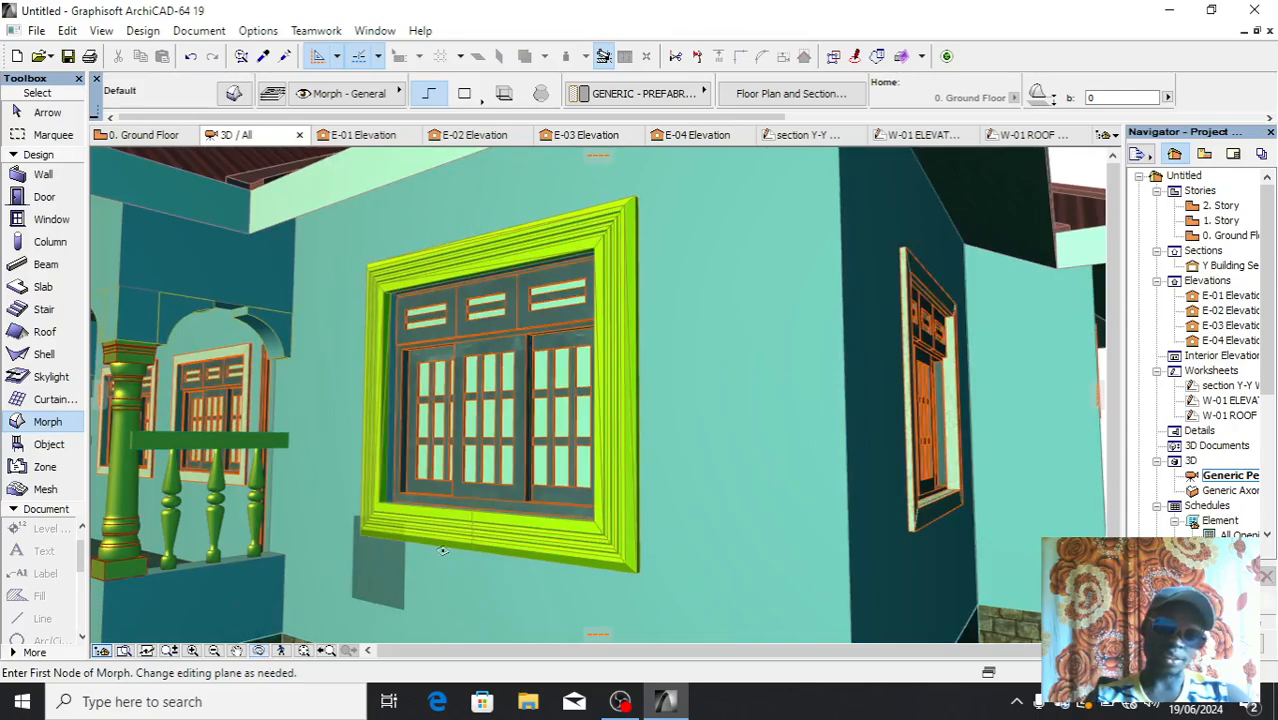
pyautogui.click(621, 535)
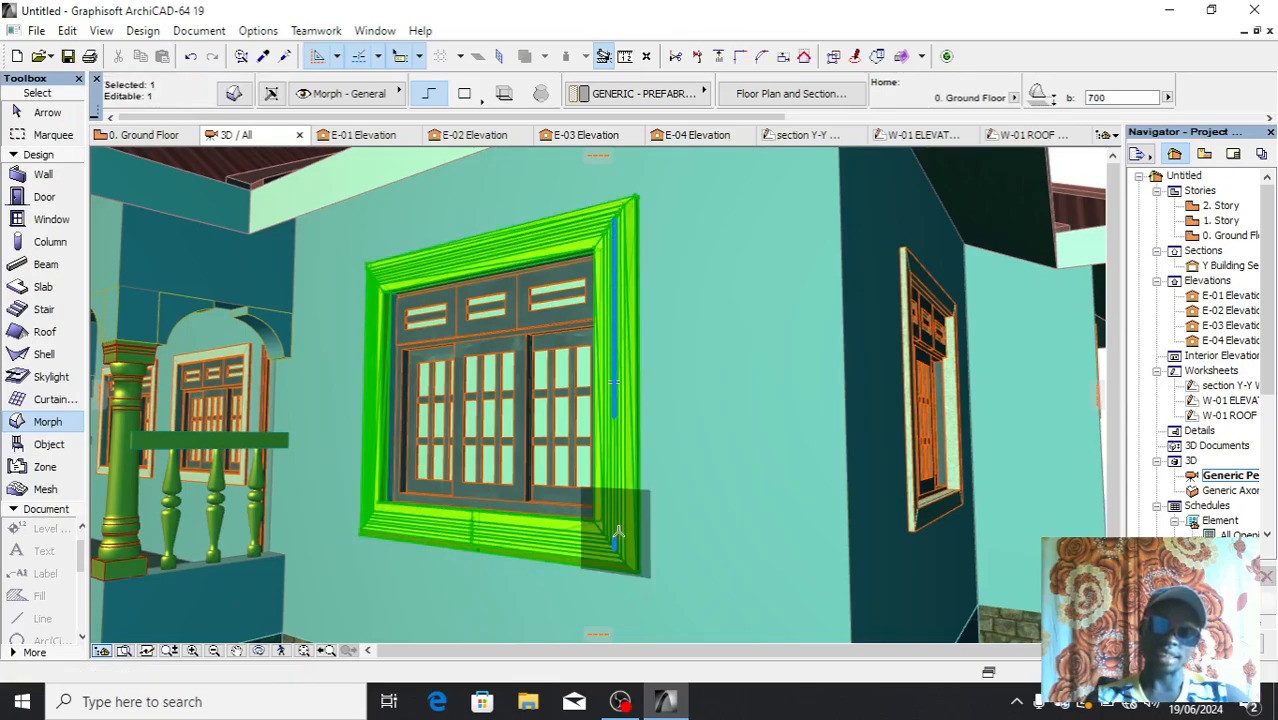
pyautogui.rightClick(618, 533)
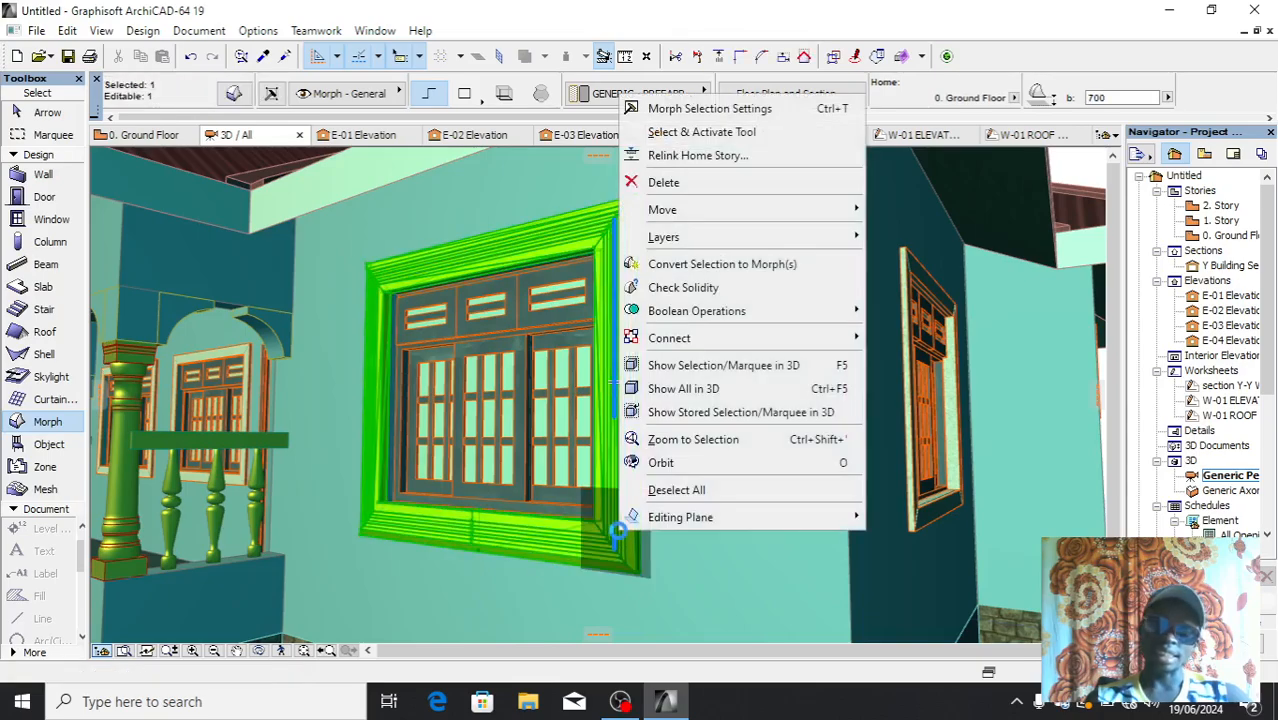
pyautogui.click(689, 109)
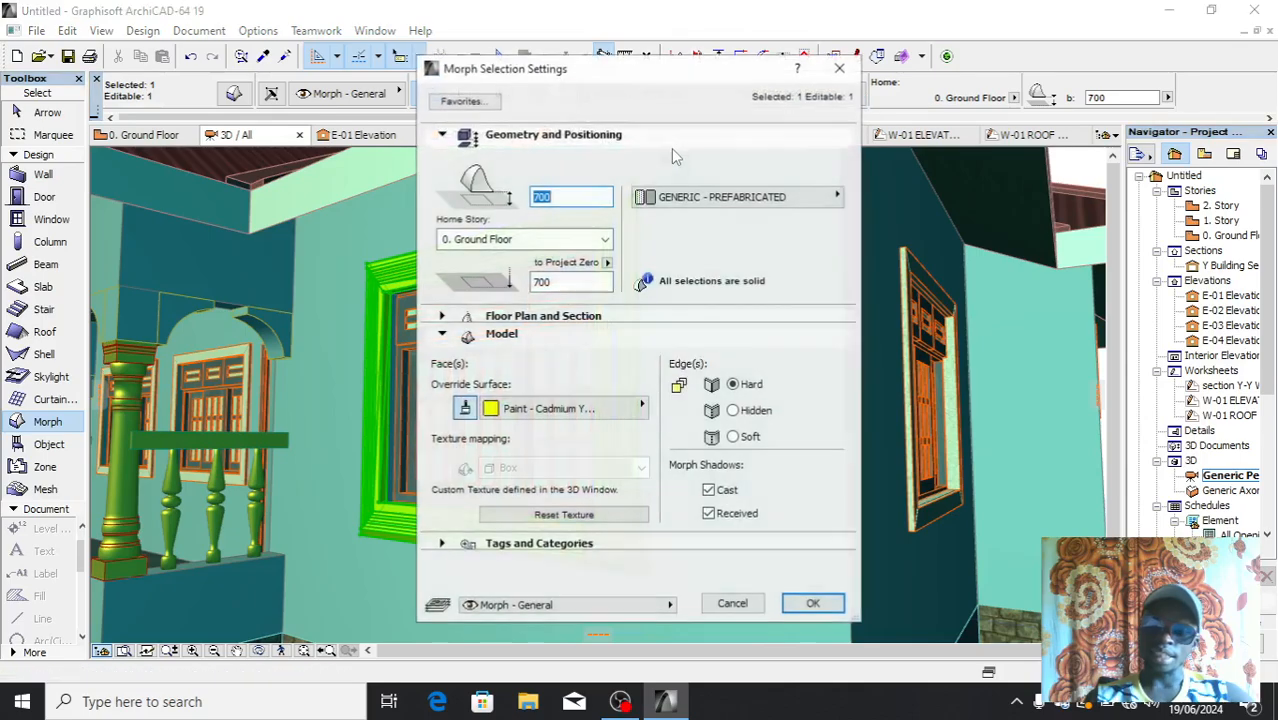
pyautogui.click(542, 414)
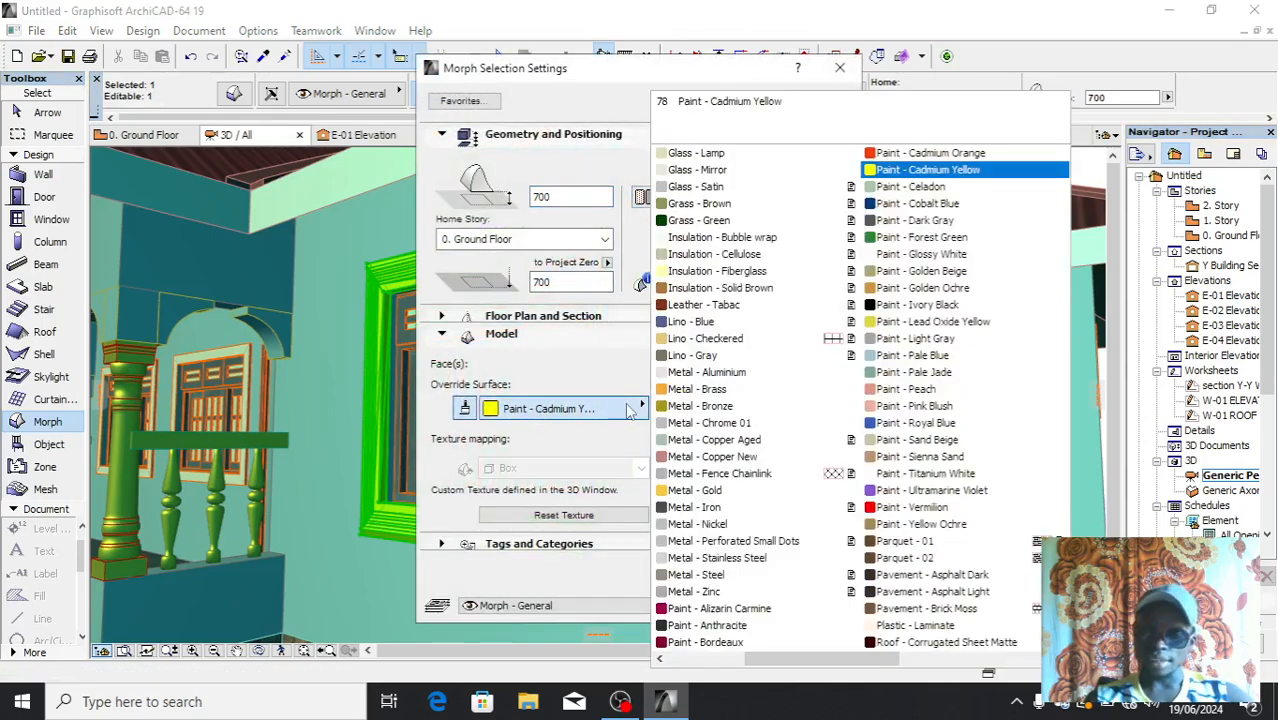
pyautogui.scroll(2, 790, 410)
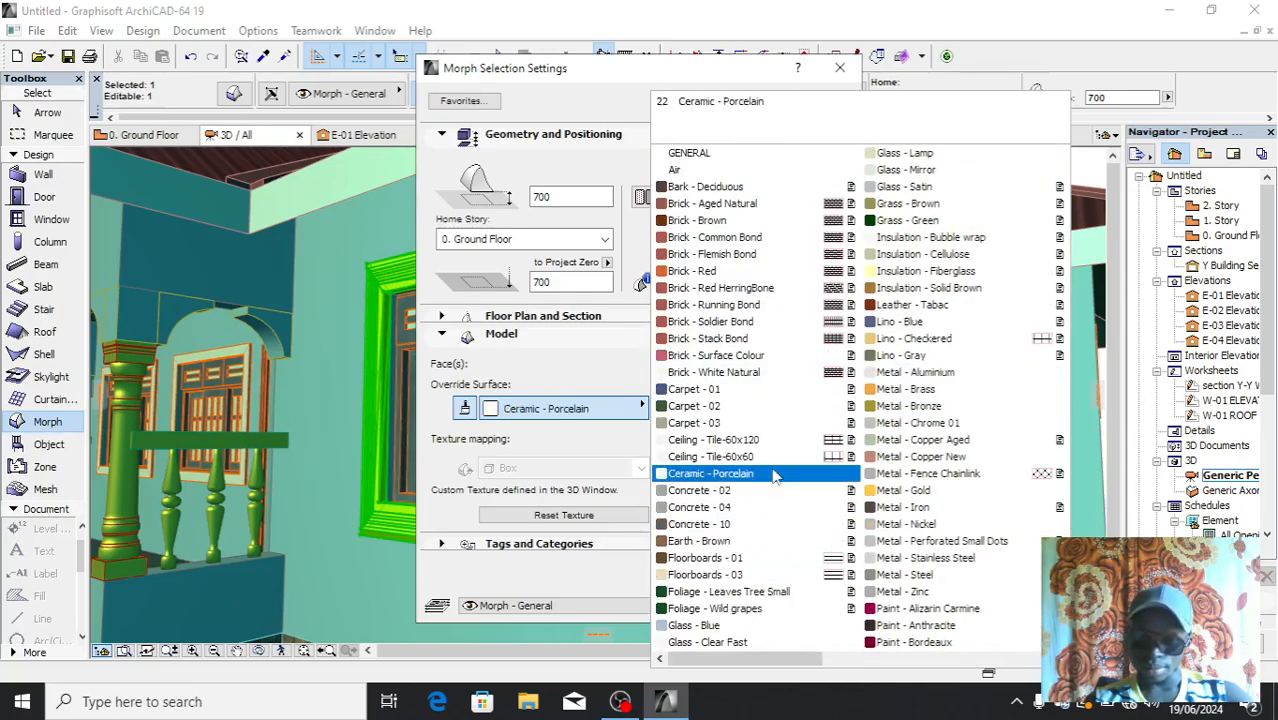
pyautogui.scroll(-2, 787, 482)
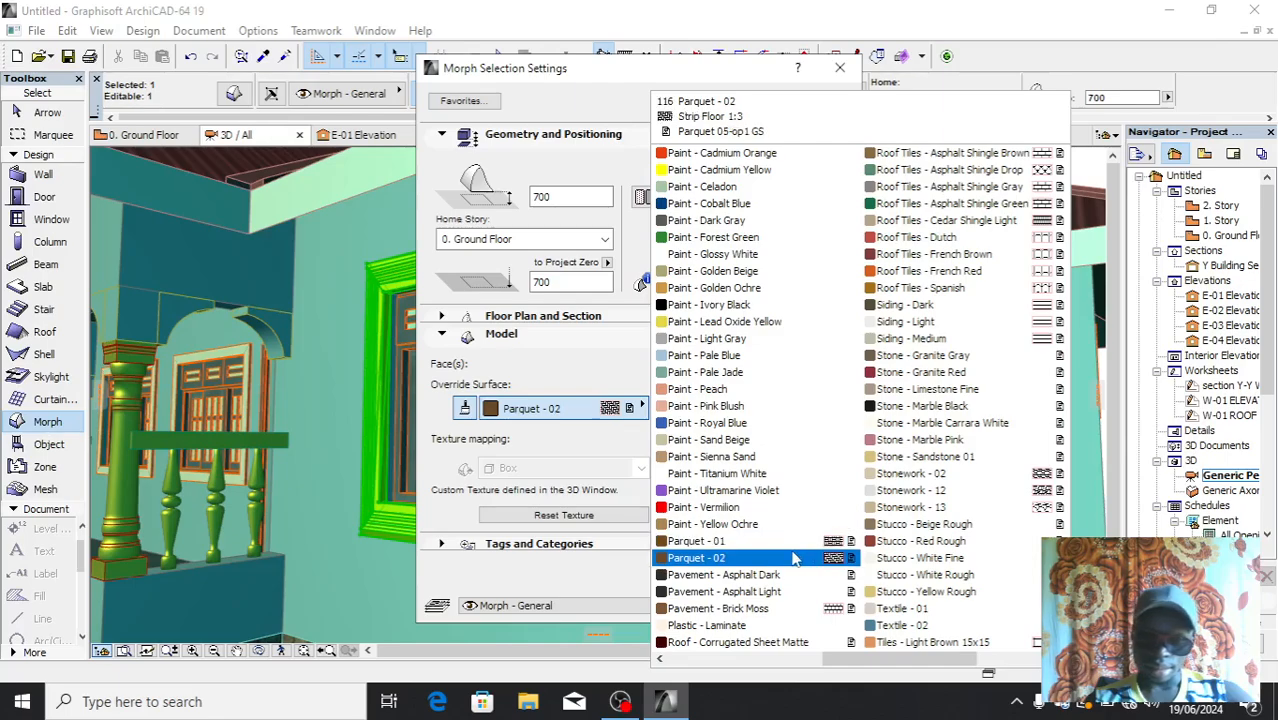
pyautogui.click(752, 475)
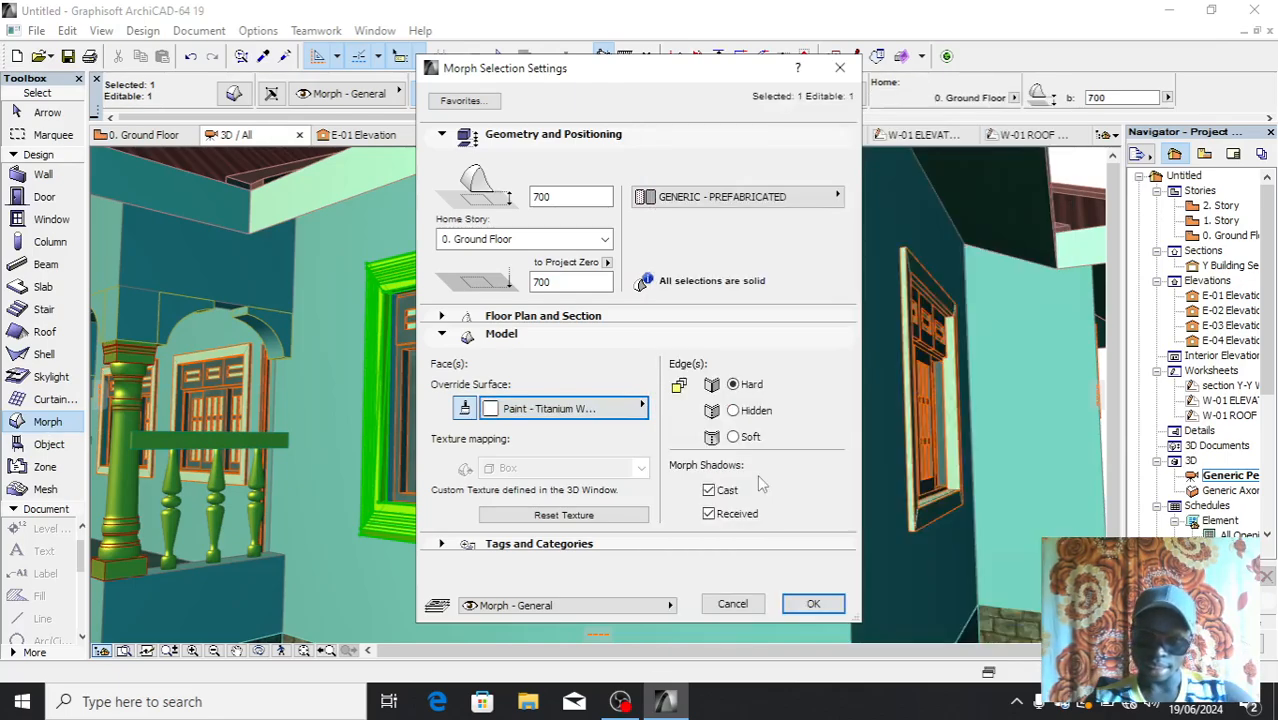
pyautogui.click(813, 604)
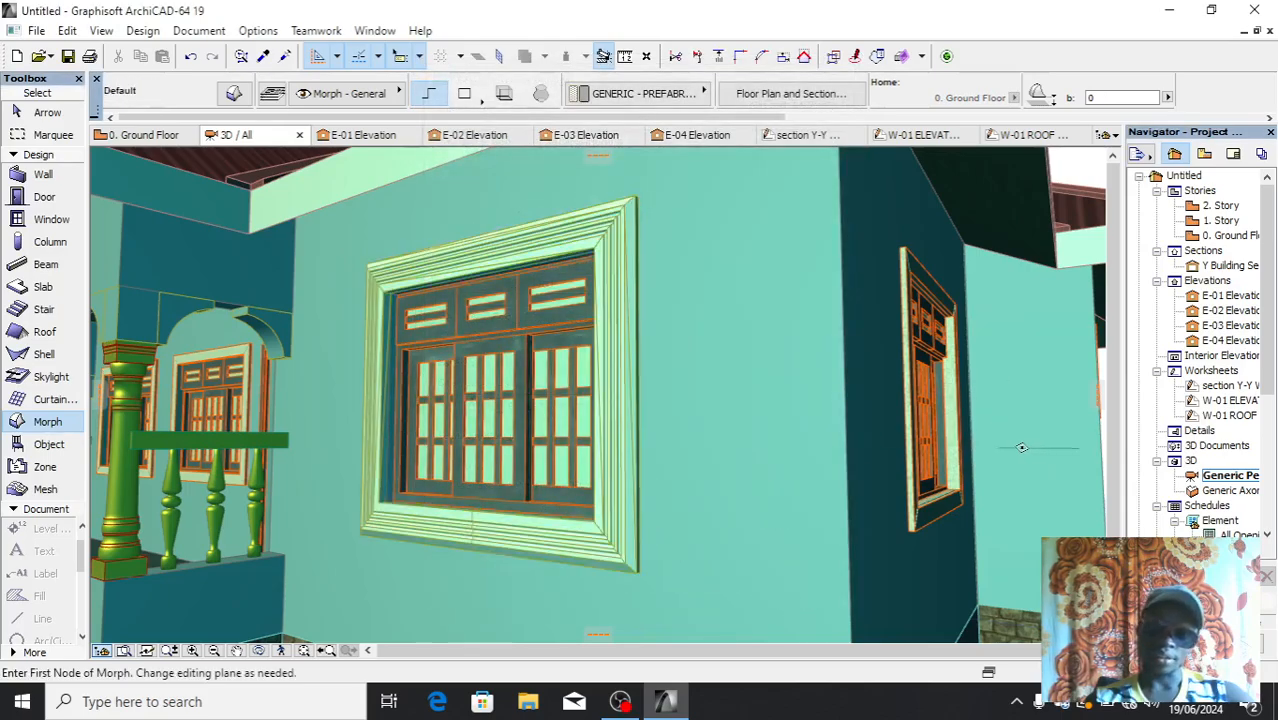
# Compare the recoloured front window surround with the window frames on the other sides of the house
pyautogui.scroll(2, 535, 555)
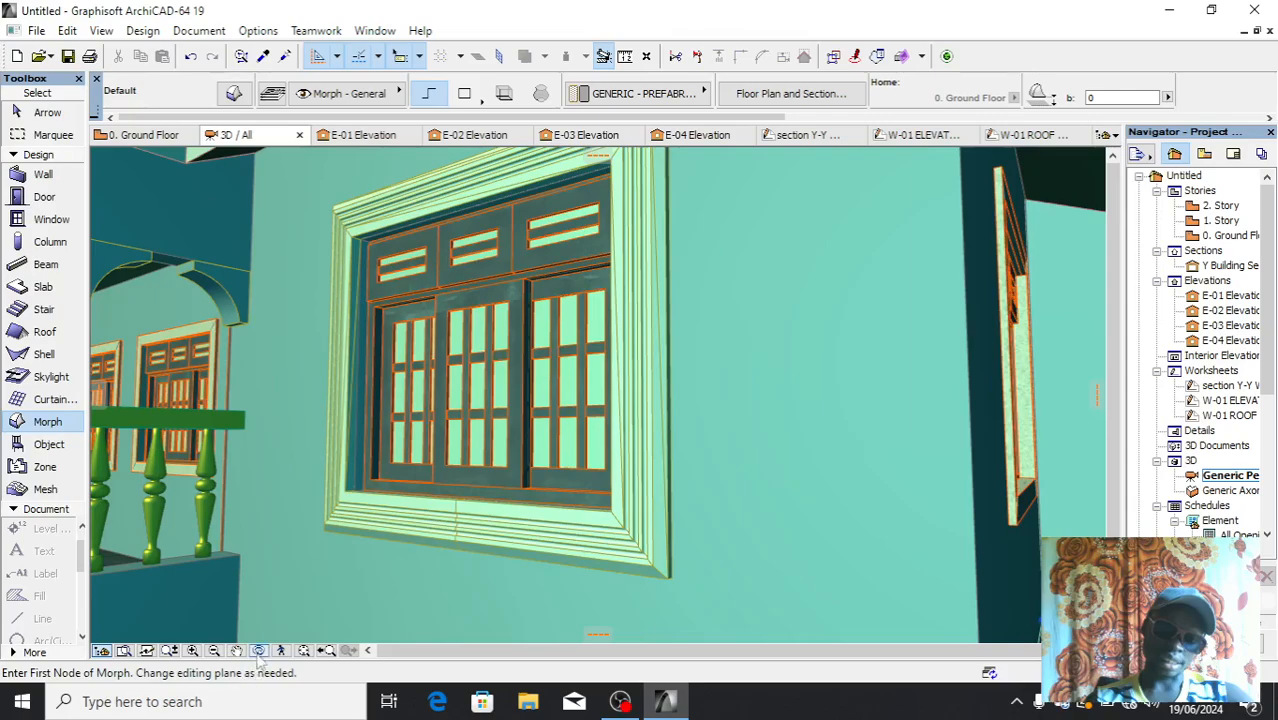
pyautogui.moveTo(295, 558); pyautogui.dragTo(350, 368)
pyautogui.scroll(-5, 950, 452)
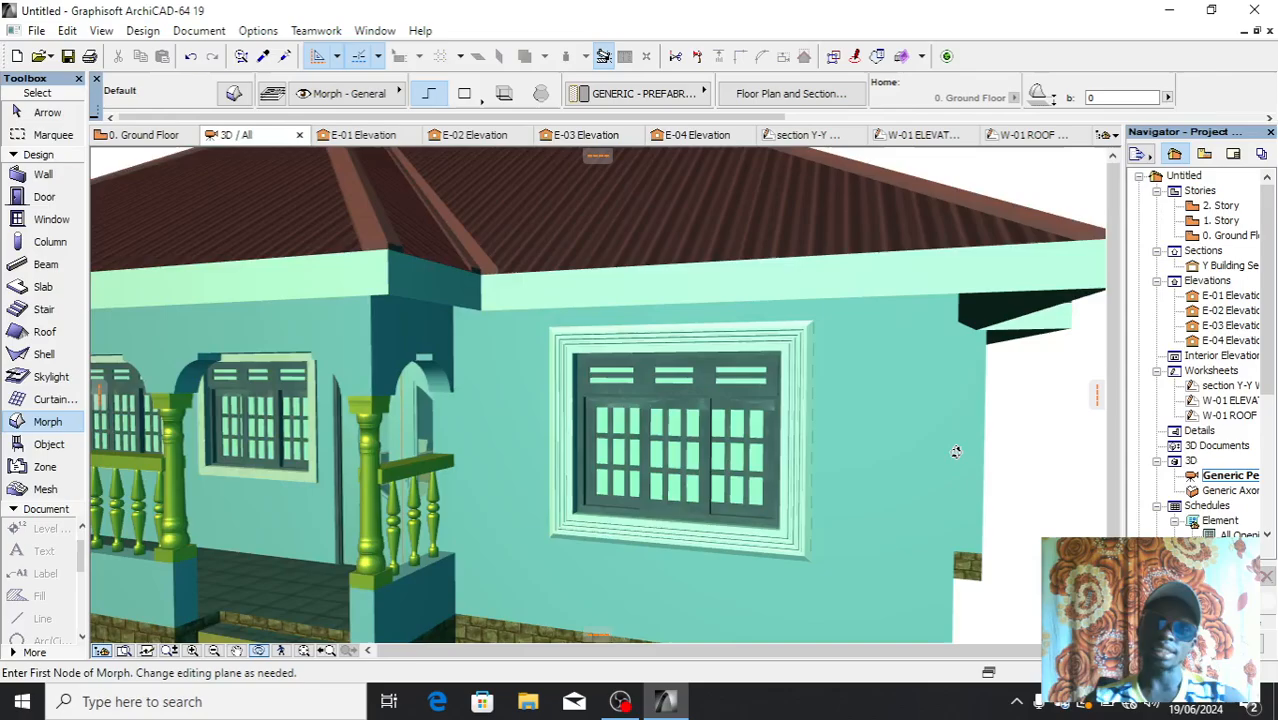
pyautogui.moveTo(192, 470); pyautogui.dragTo(494, 438)
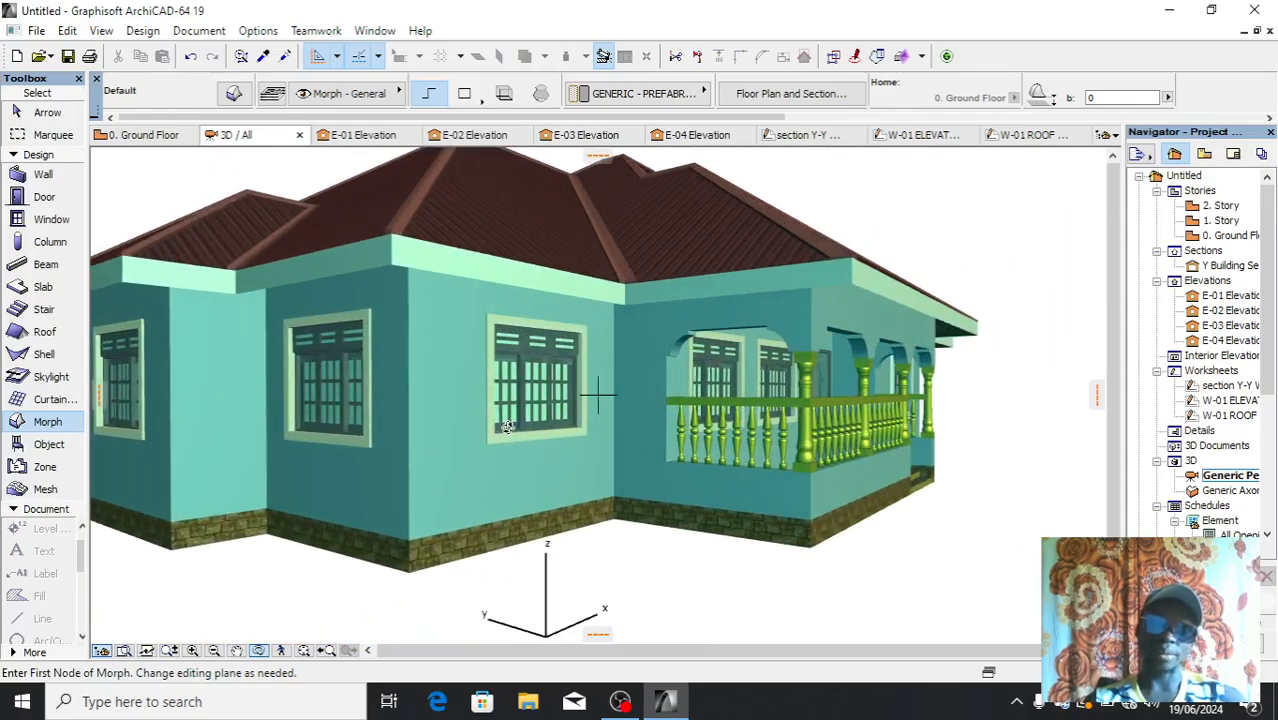
pyautogui.scroll(5, 508, 427)
pyautogui.moveTo(603, 424); pyautogui.dragTo(376, 421)
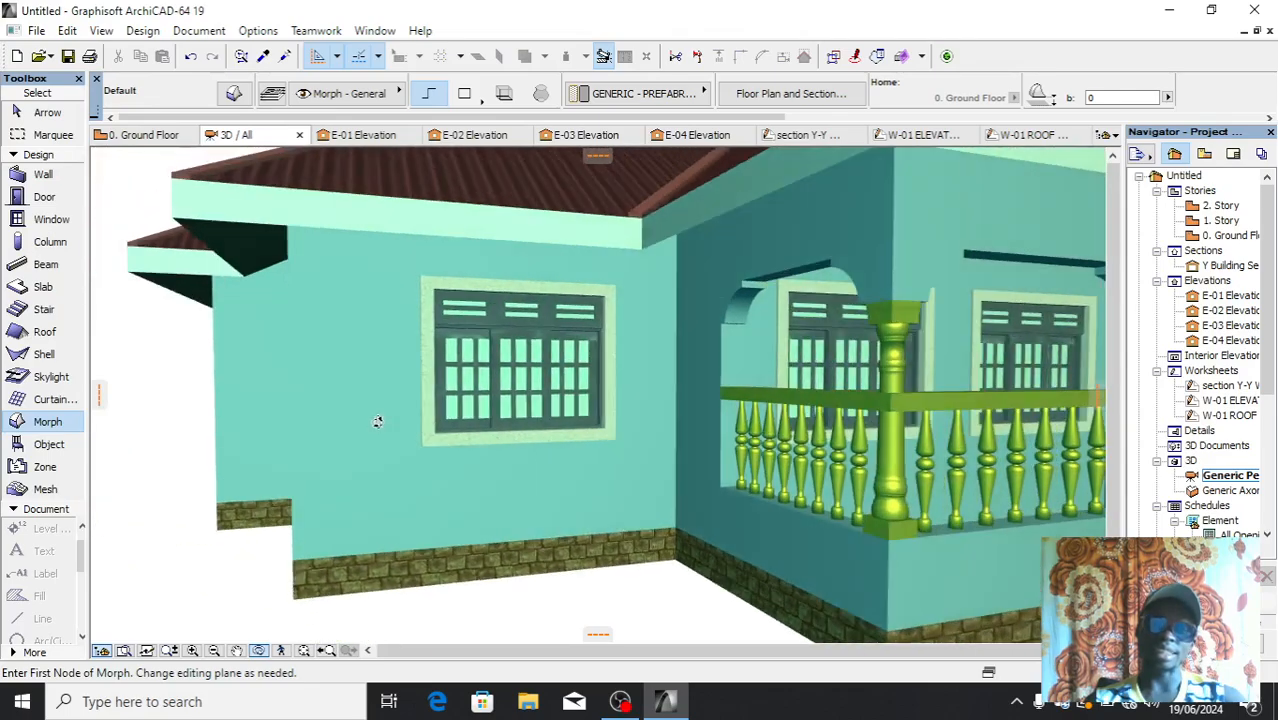
pyautogui.scroll(-5, 292, 426)
pyautogui.moveTo(1016, 425); pyautogui.dragTo(700, 408)
pyautogui.scroll(-2, 700, 408)
pyautogui.scroll(2, 923, 408)
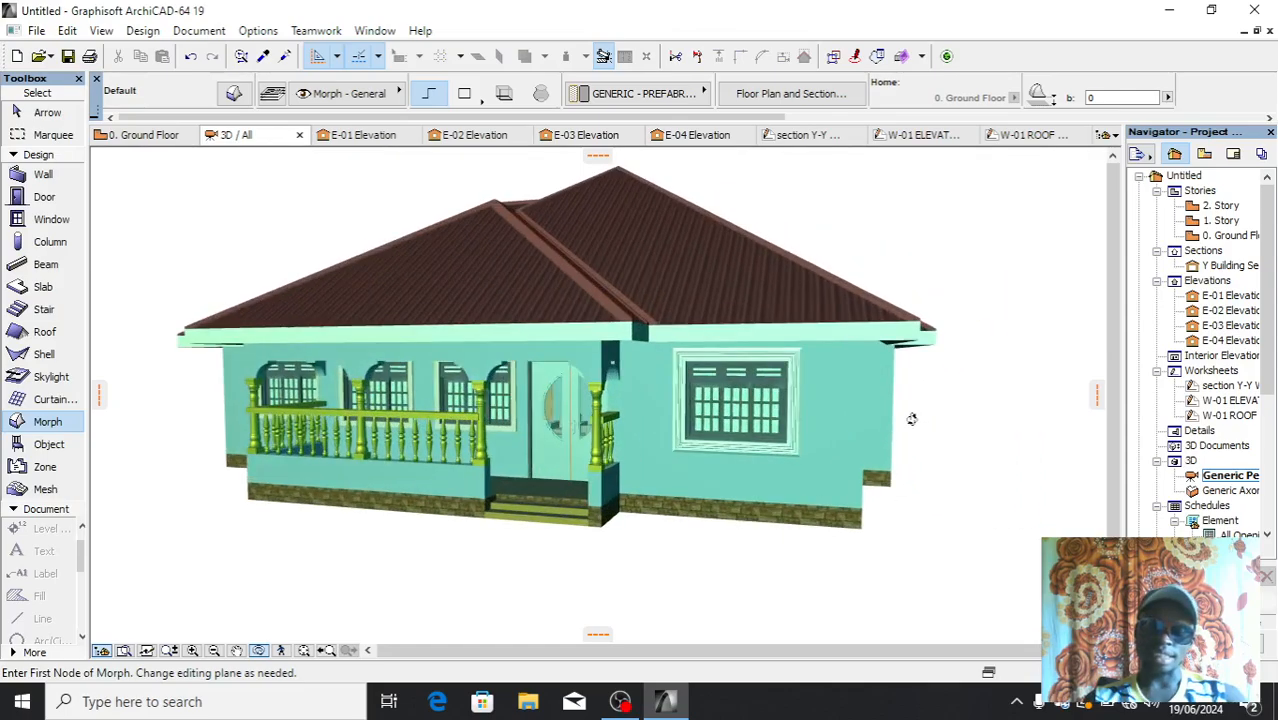
# Inspect the front window's moulded surround near the house corner, both close up and within the whole facade
pyautogui.moveTo(910, 419); pyautogui.dragTo(824, 402)
pyautogui.scroll(2, 940, 272)
pyautogui.moveTo(940, 272); pyautogui.dragTo(907, 279)
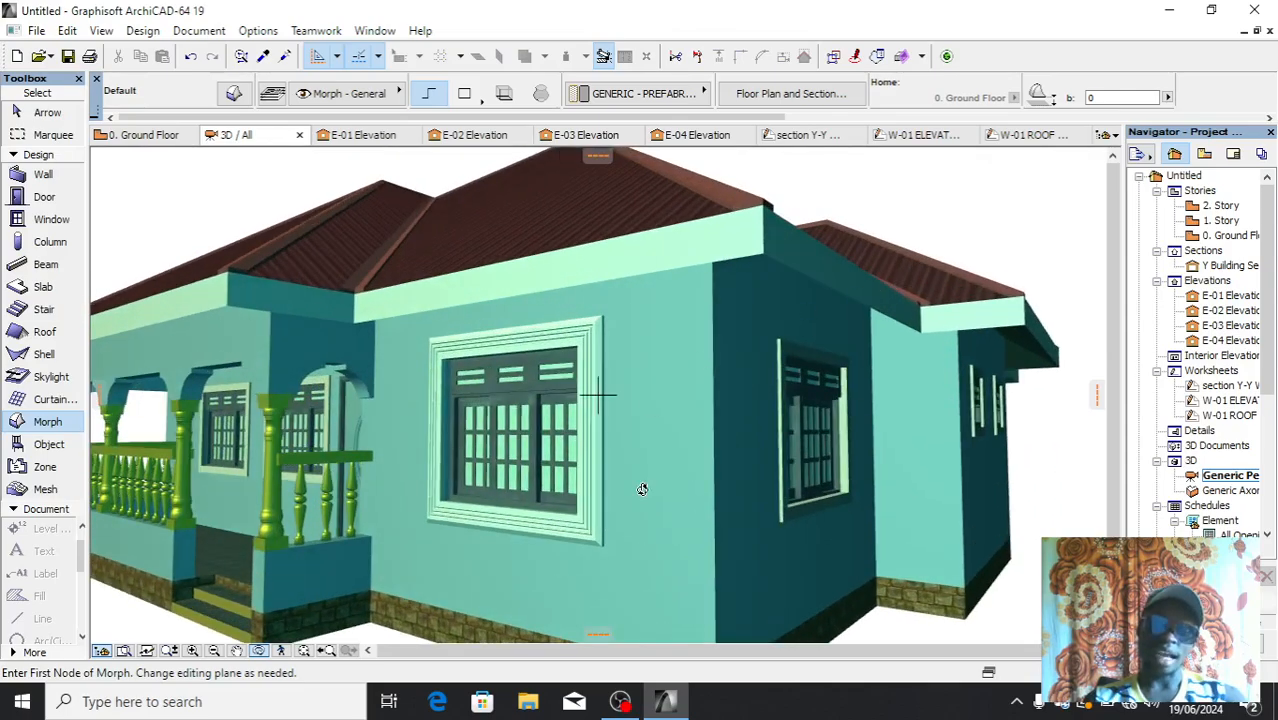
pyautogui.scroll(3, 642, 489)
pyautogui.scroll(2, 650, 533)
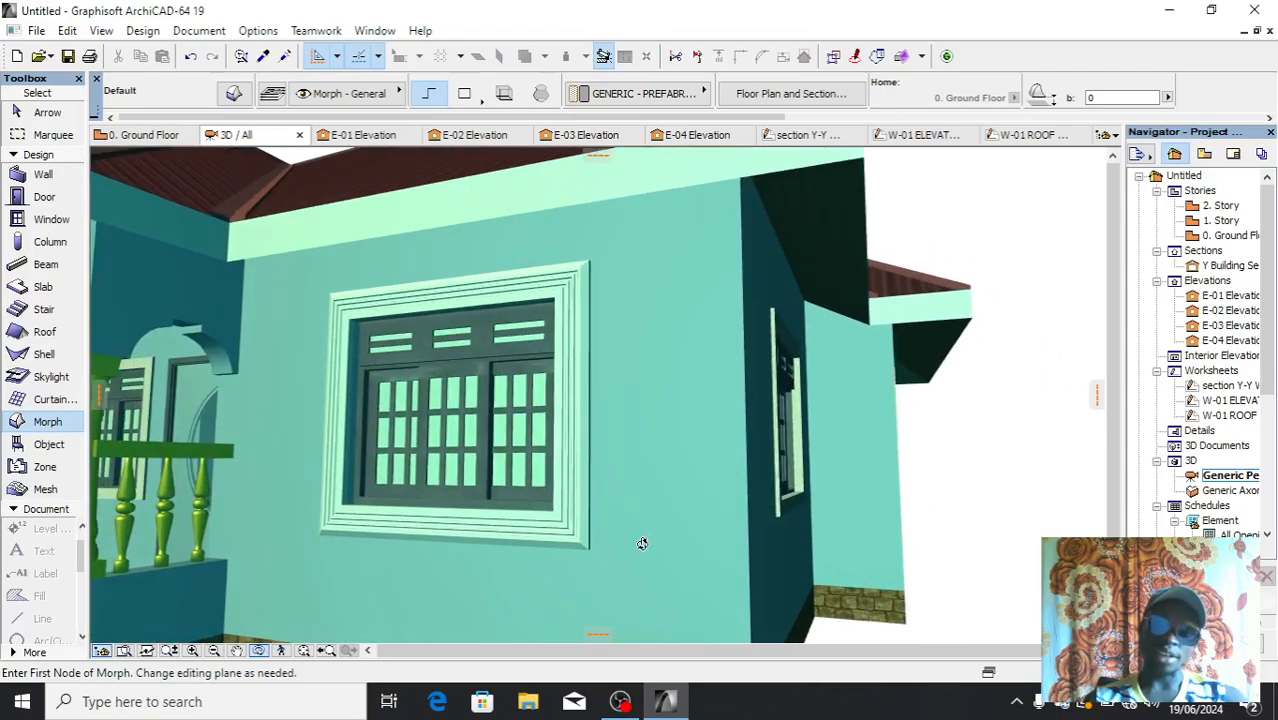
pyautogui.scroll(-3, 765, 494)
pyautogui.scroll(-3, 742, 503)
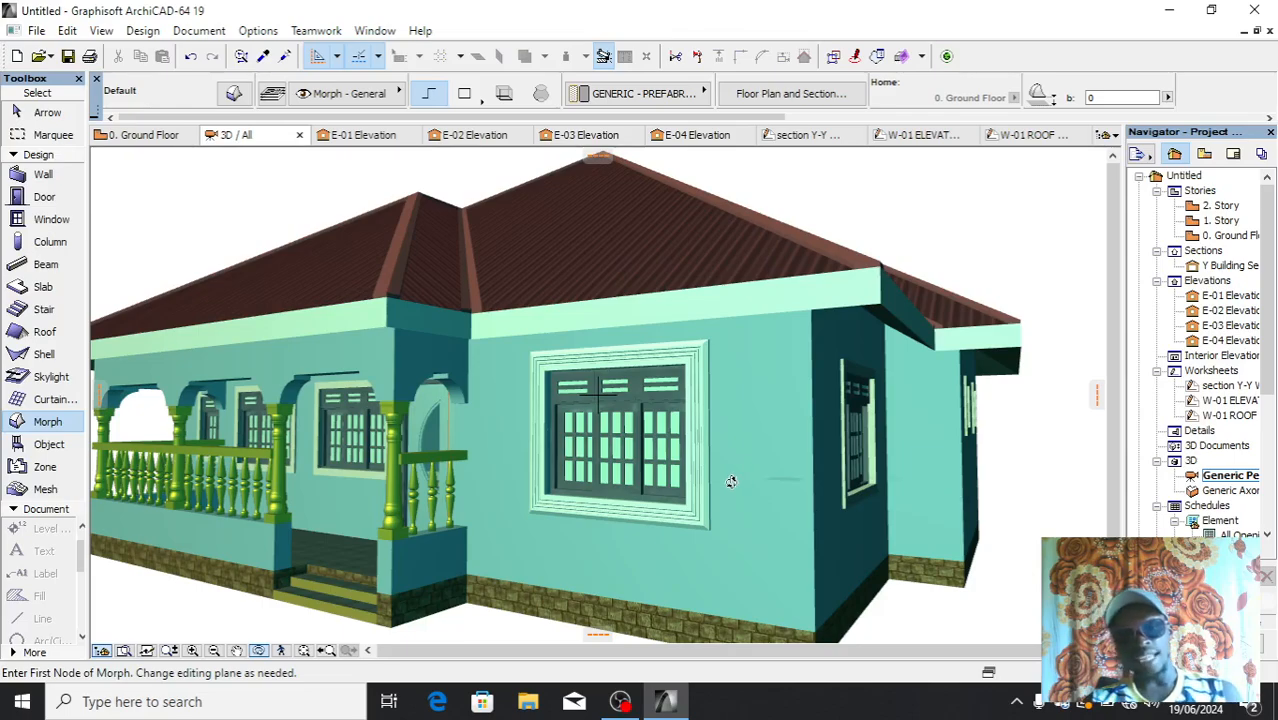
pyautogui.scroll(2, 770, 464)
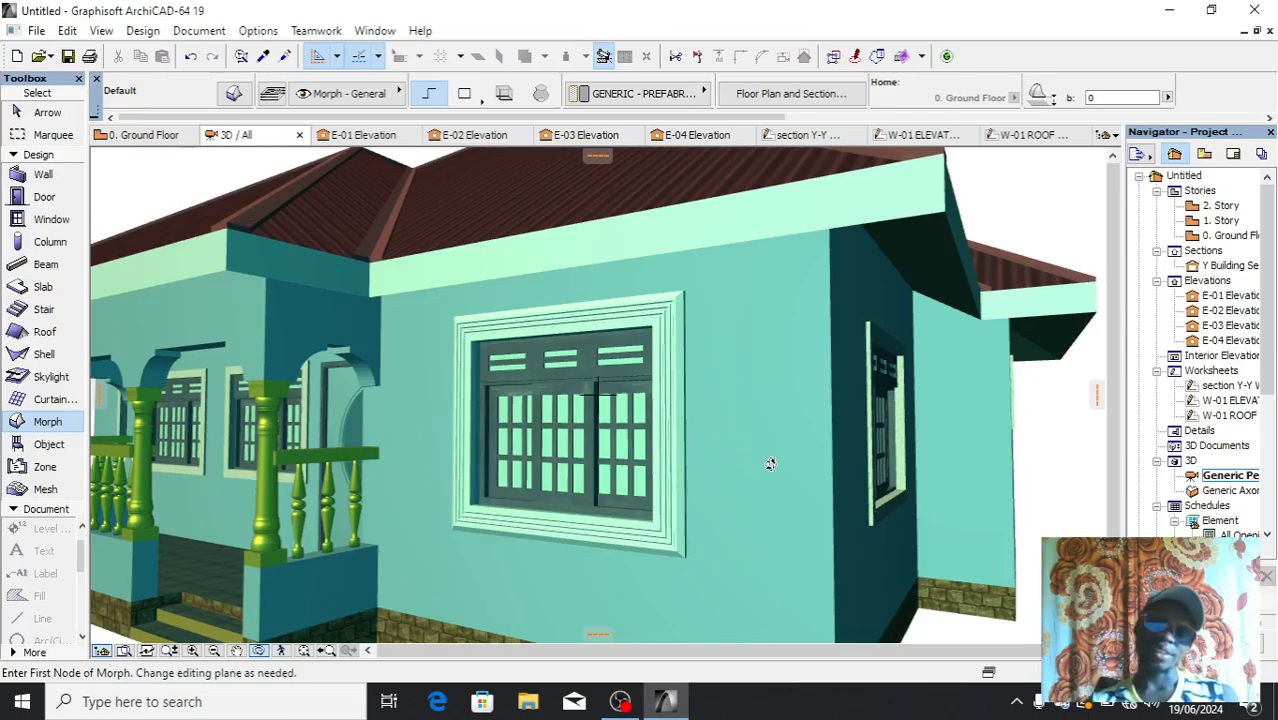
pyautogui.scroll(-5, 948, 466)
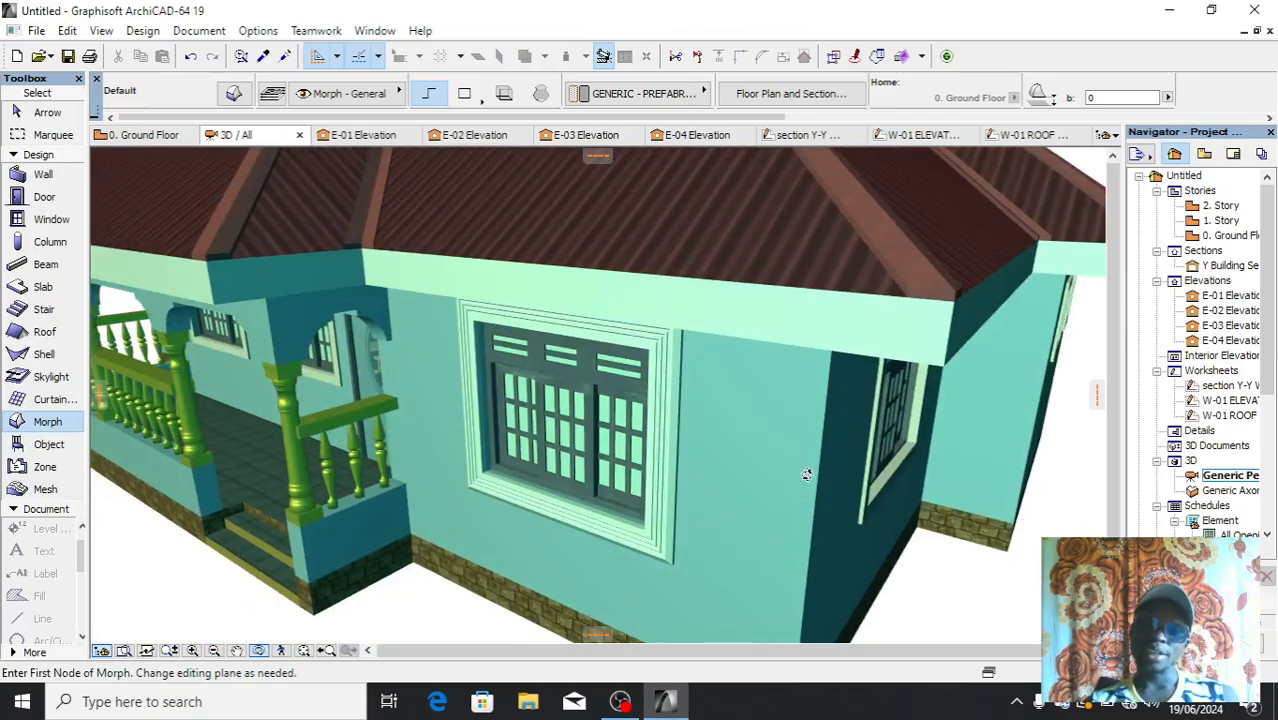
pyautogui.scroll(2, 936, 356)
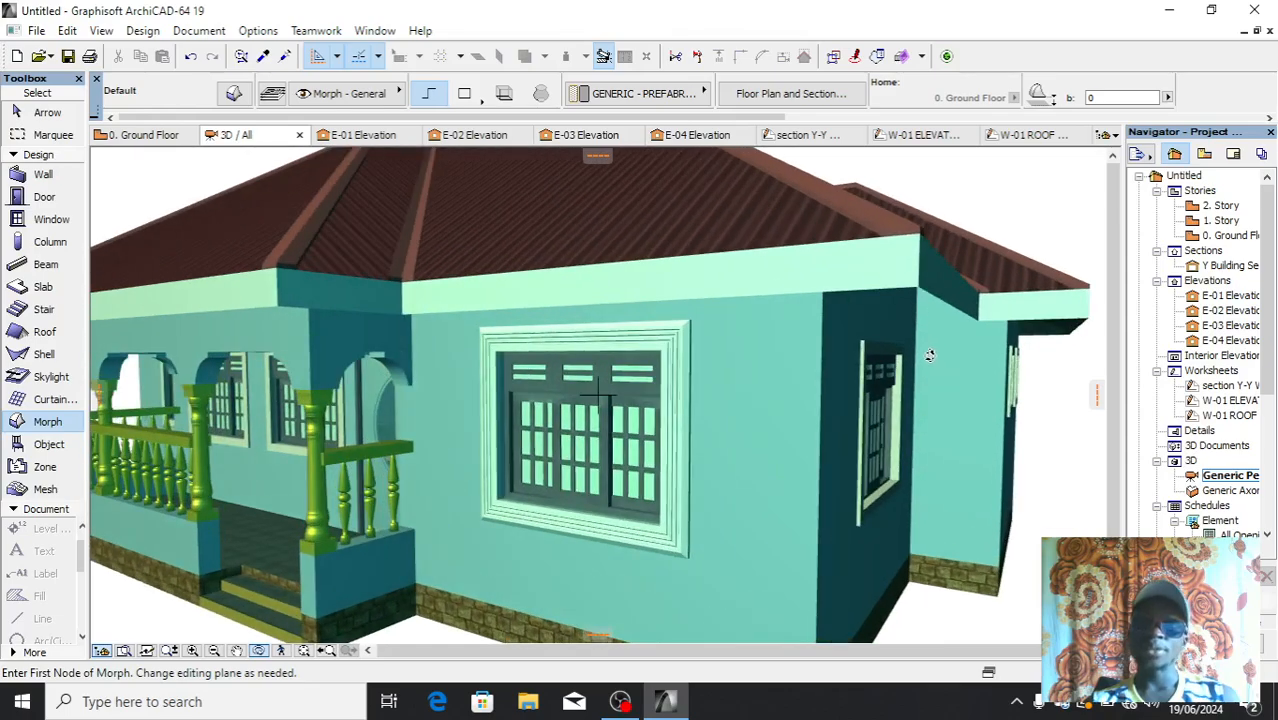
pyautogui.scroll(-4, 851, 401)
pyautogui.scroll(-1, 831, 499)
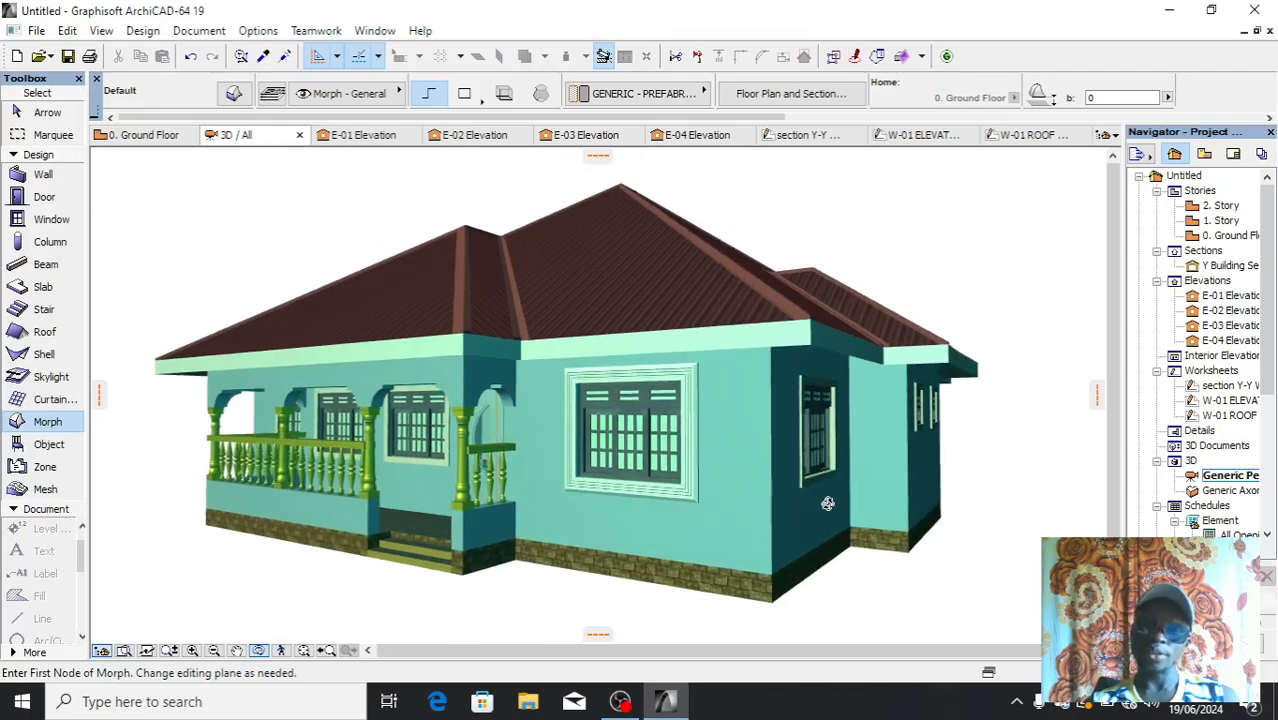